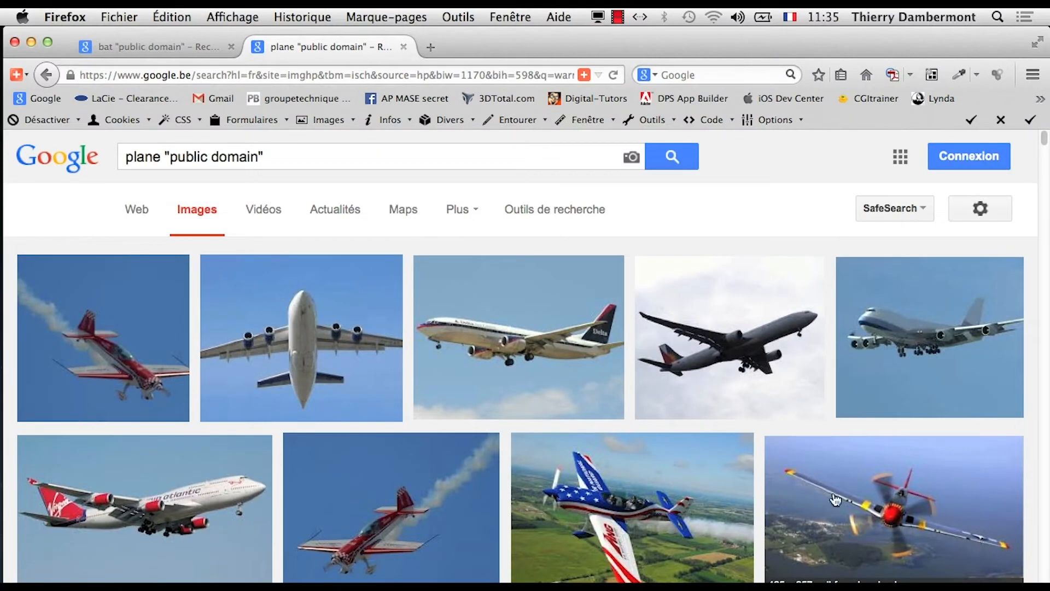
# - Open the red-nosed propeller plane result from the plane "public domain" search in a new tab and display its image alone
pyautogui.rightClick(835, 491)
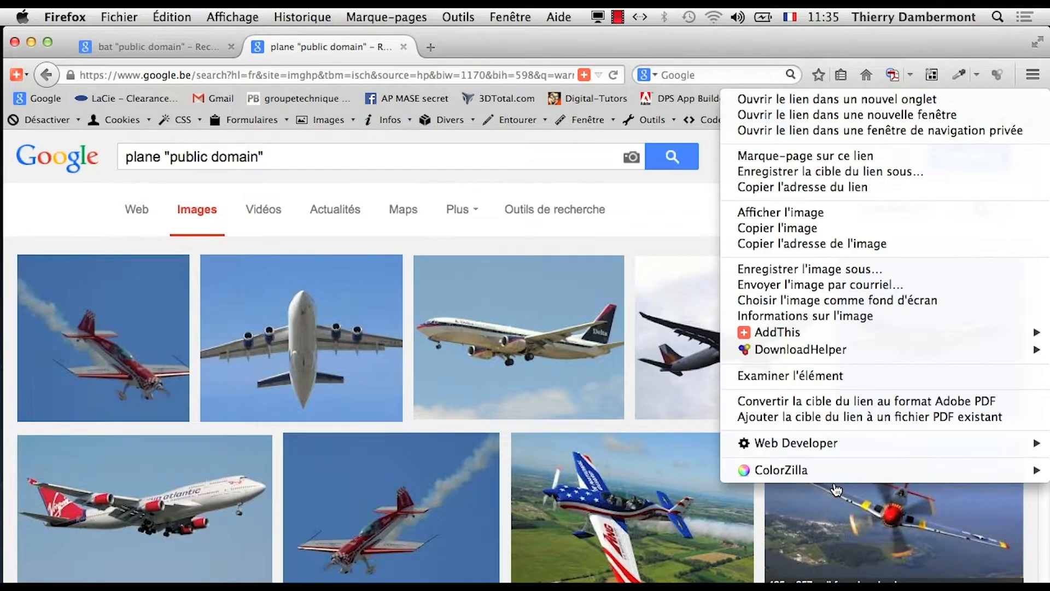
pyautogui.click(801, 99)
pyautogui.hotkey('ctrl', 'Tab')
pyautogui.click(834, 326)
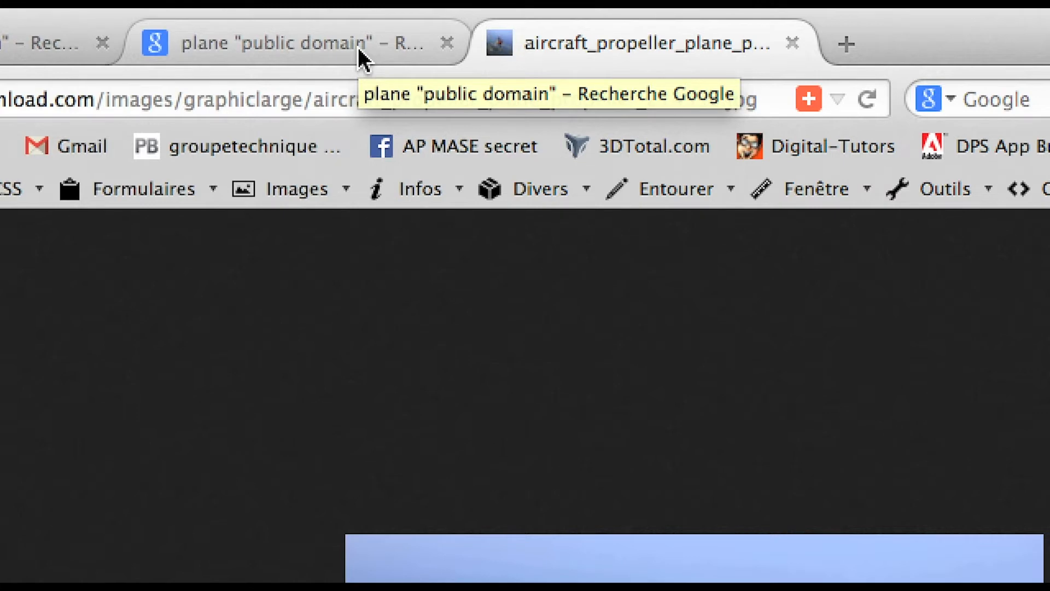
pyautogui.click(359, 49)
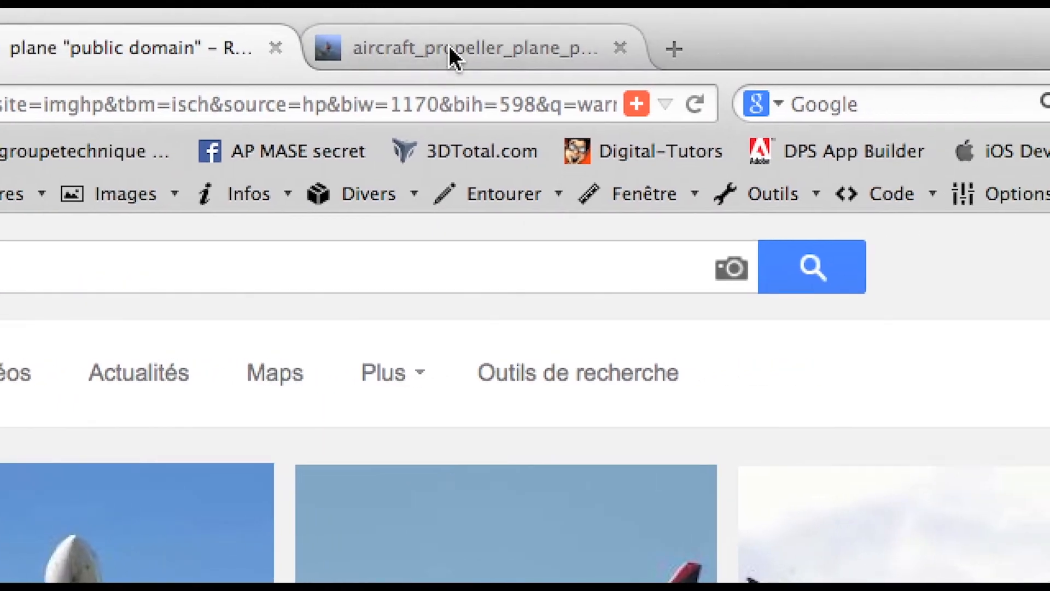
pyautogui.click(602, 45)
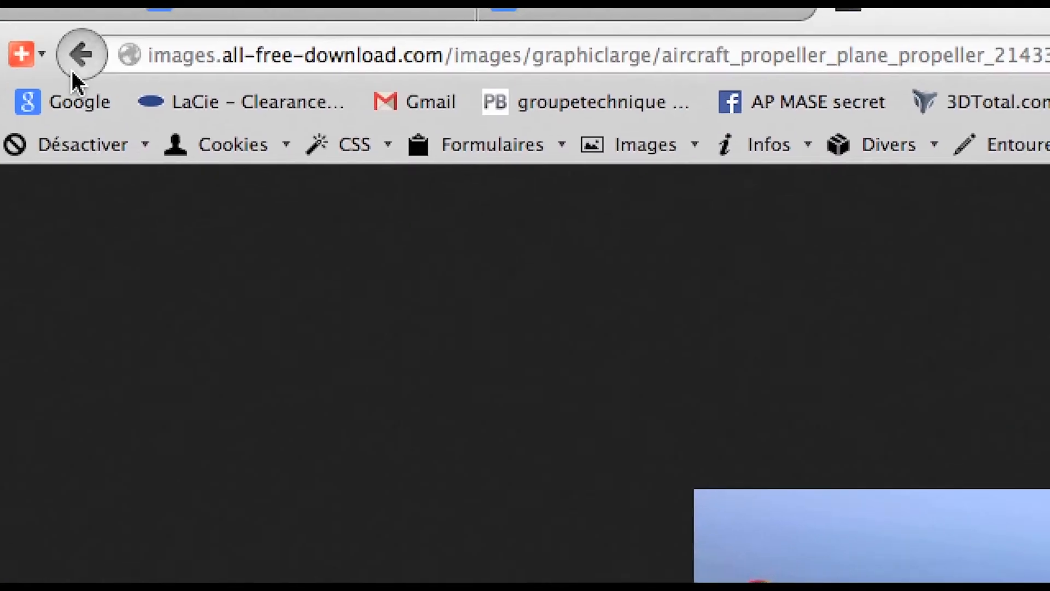
# - Return to the propeller plane's result page, search by image, and list all sizes of the photo
pyautogui.click(83, 66)
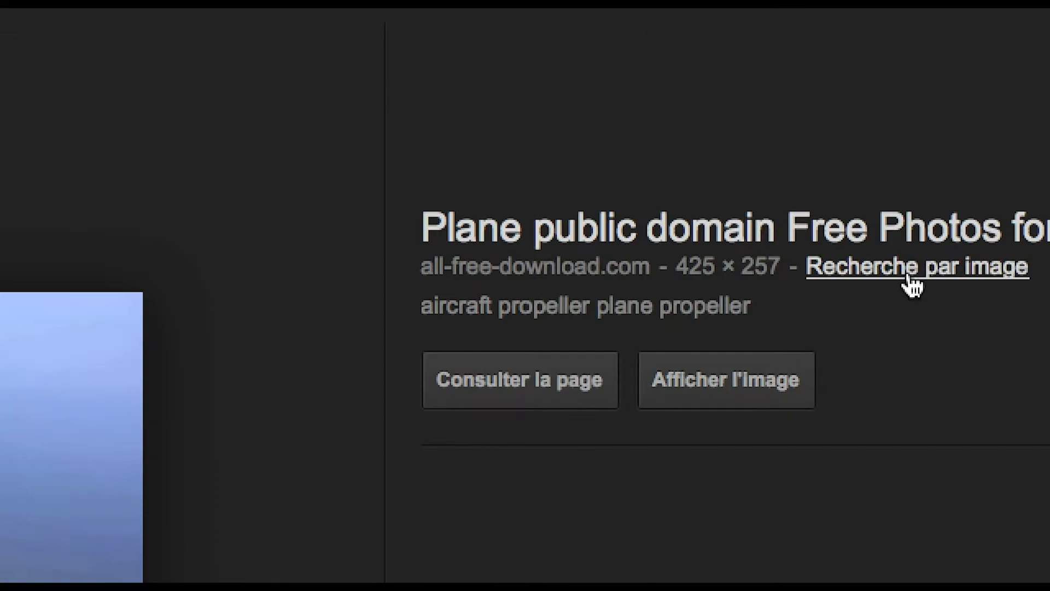
pyautogui.click(910, 274)
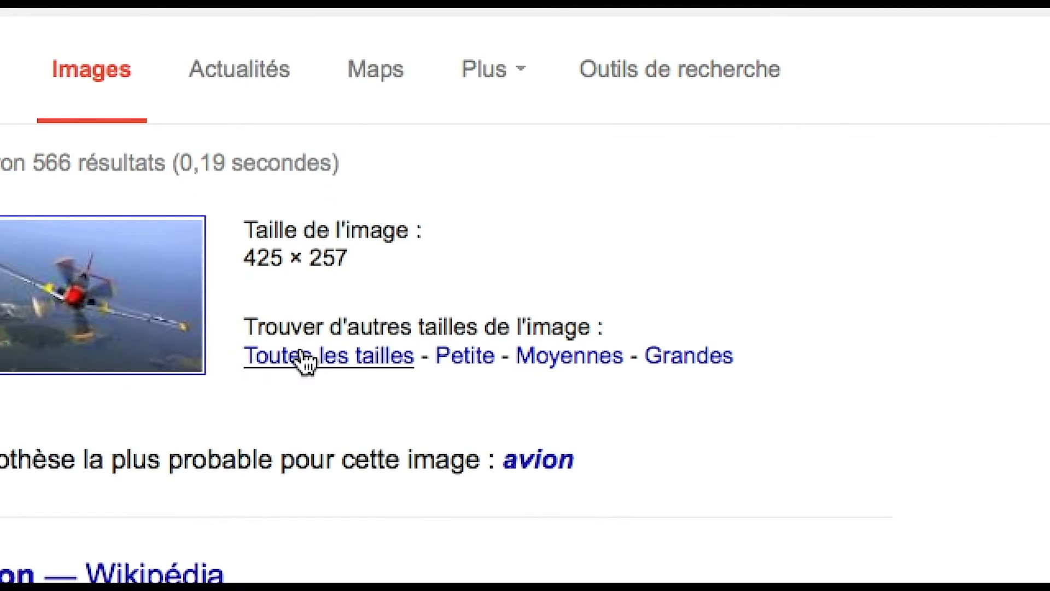
pyautogui.click(304, 358)
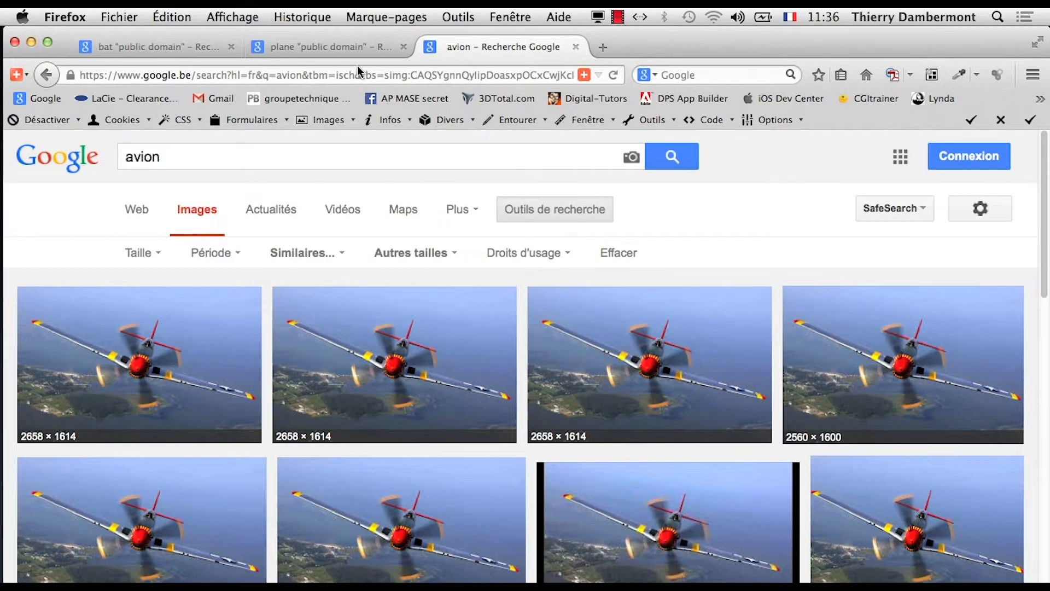
# - Compare the plane "public domain" results with the list of all sizes of the propeller plane photo
pyautogui.click(355, 53)
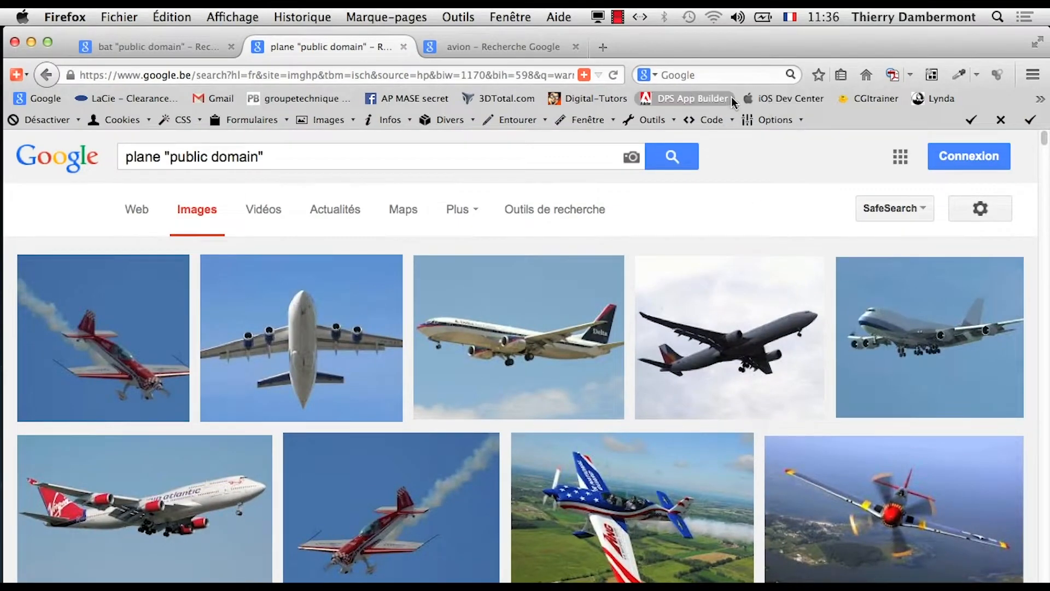
pyautogui.click(542, 50)
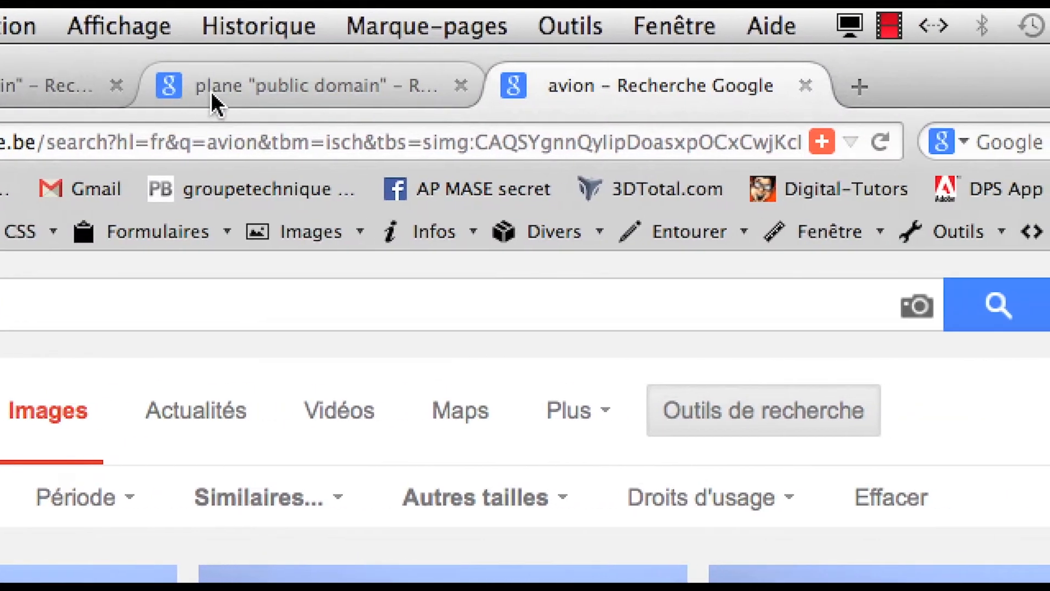
pyautogui.click(216, 101)
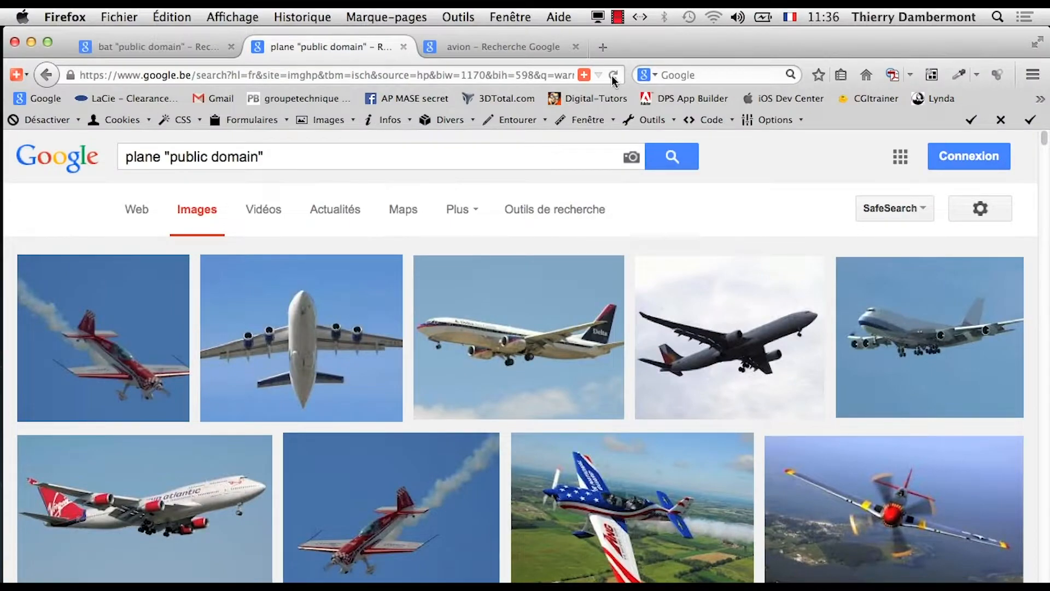
pyautogui.click(475, 36)
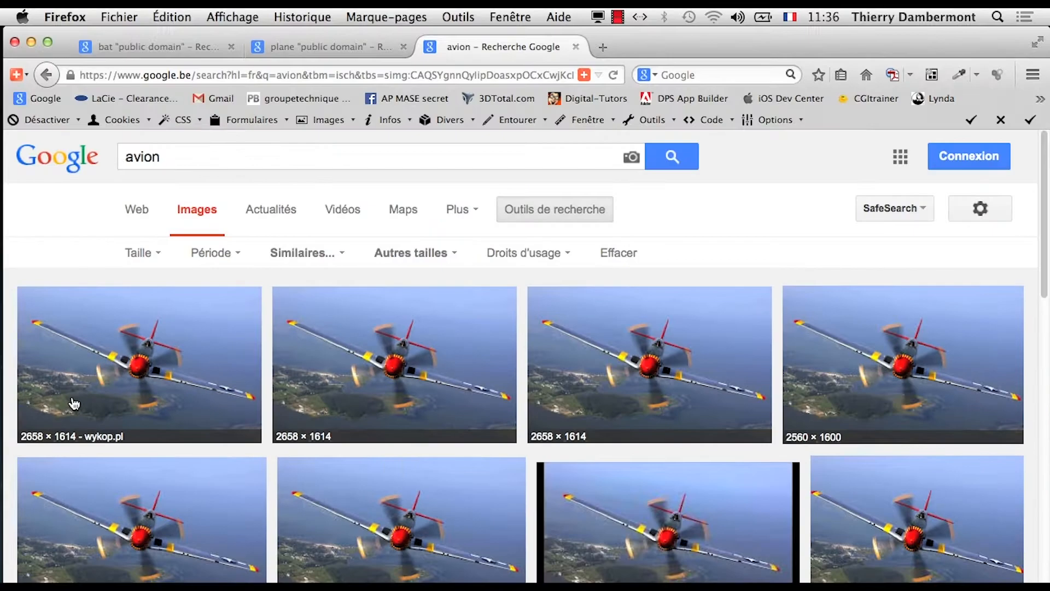
# - Open the first 2658 × 1614 version from wykop.pl in a new tab, display the image alone, and inspect it at actual size
pyautogui.rightClick(44, 368)
pyautogui.click(146, 34)
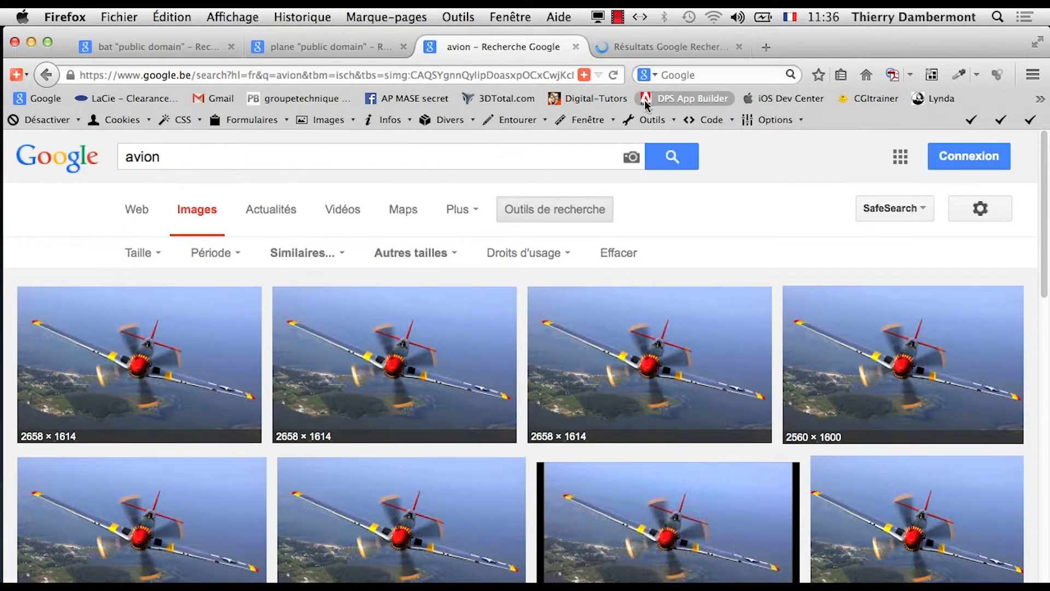
pyautogui.click(657, 47)
pyautogui.click(825, 331)
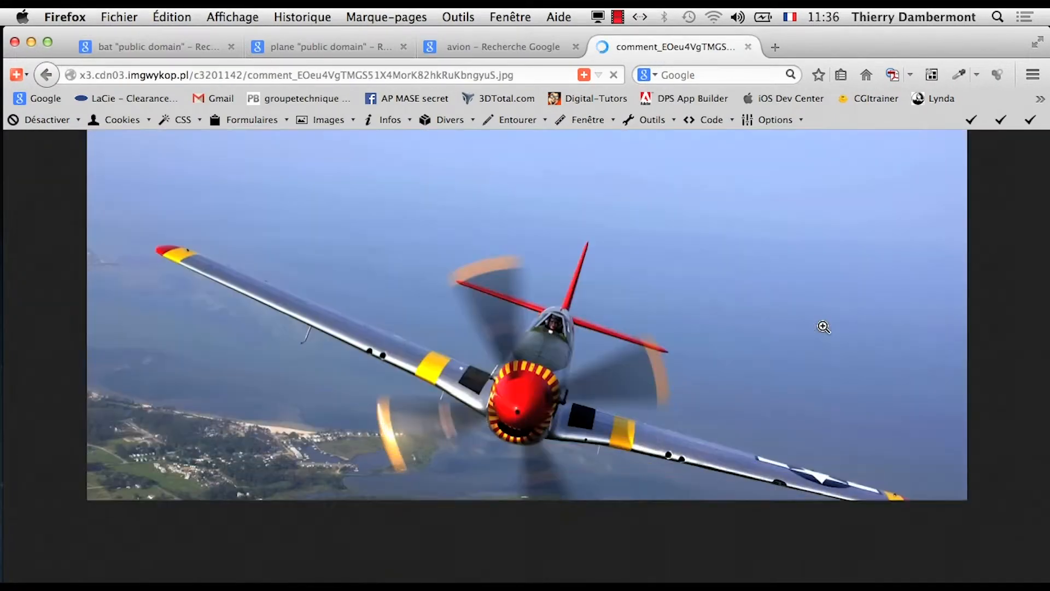
pyautogui.click(518, 412)
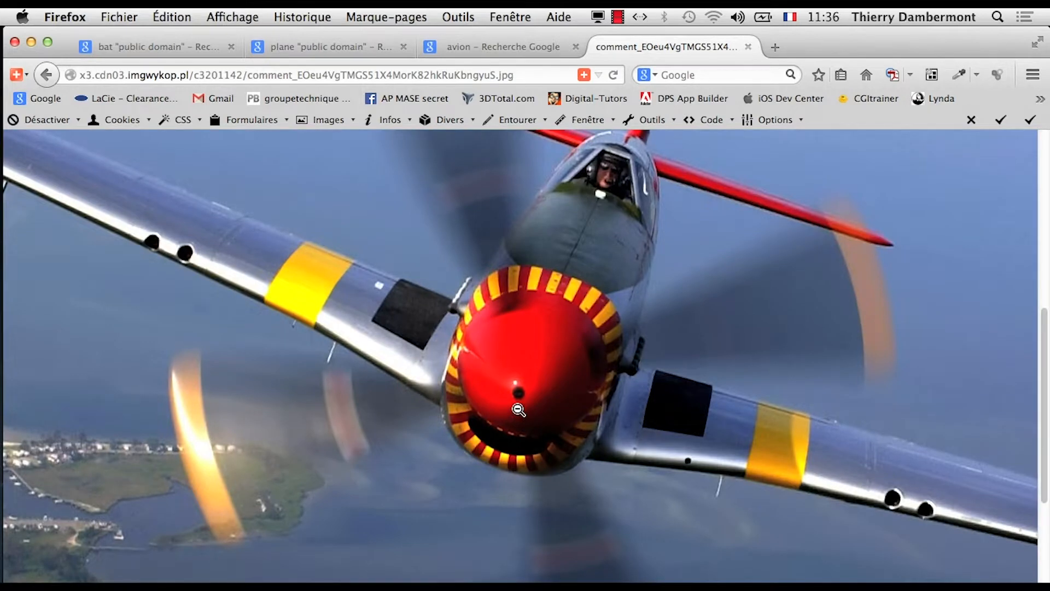
pyautogui.click(519, 410)
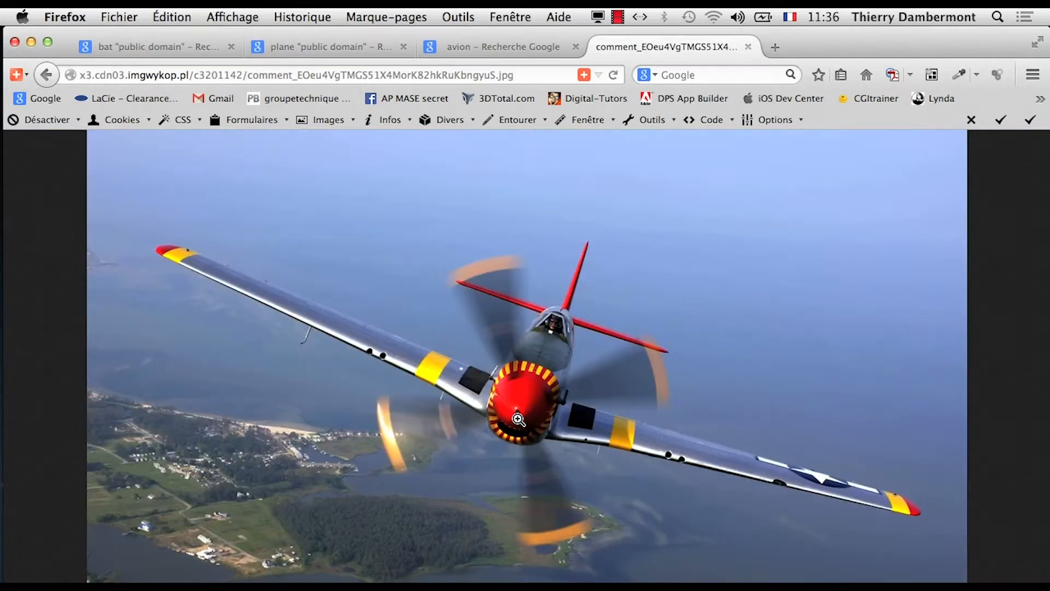
# - Close the avion results and enlarged image tabs, check the bat "public domain" search, and return to the plane results
pyautogui.click(493, 45)
pyautogui.click(322, 47)
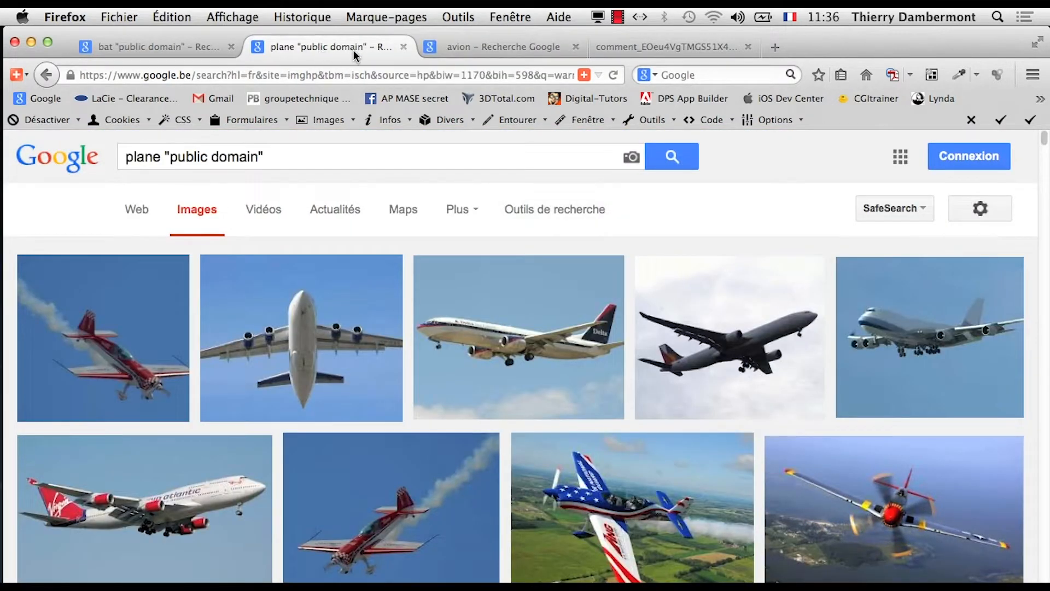
pyautogui.click(575, 47)
pyautogui.click(575, 46)
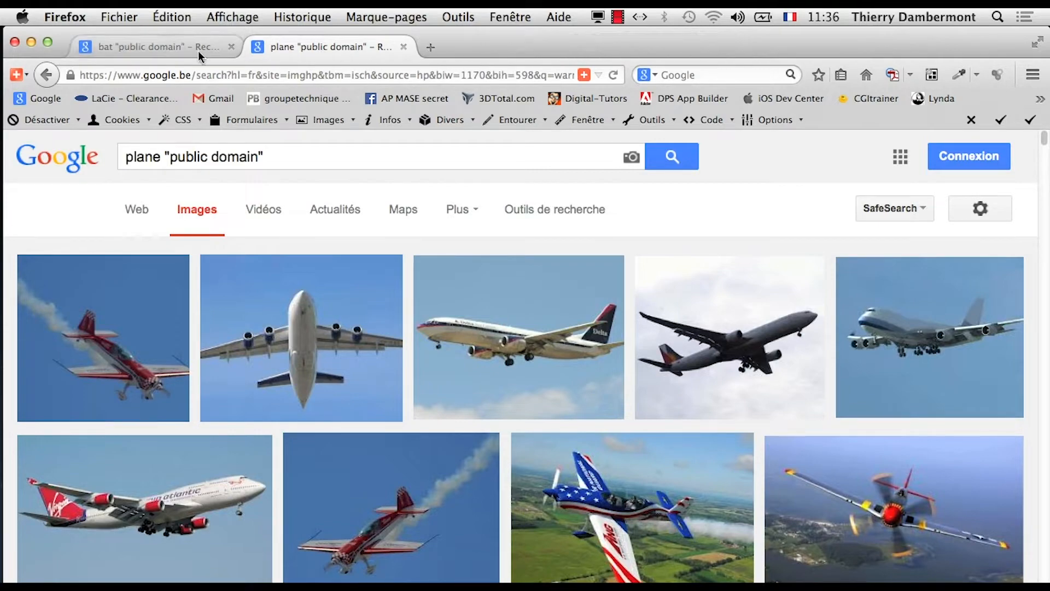
pyautogui.click(197, 49)
pyautogui.click(344, 44)
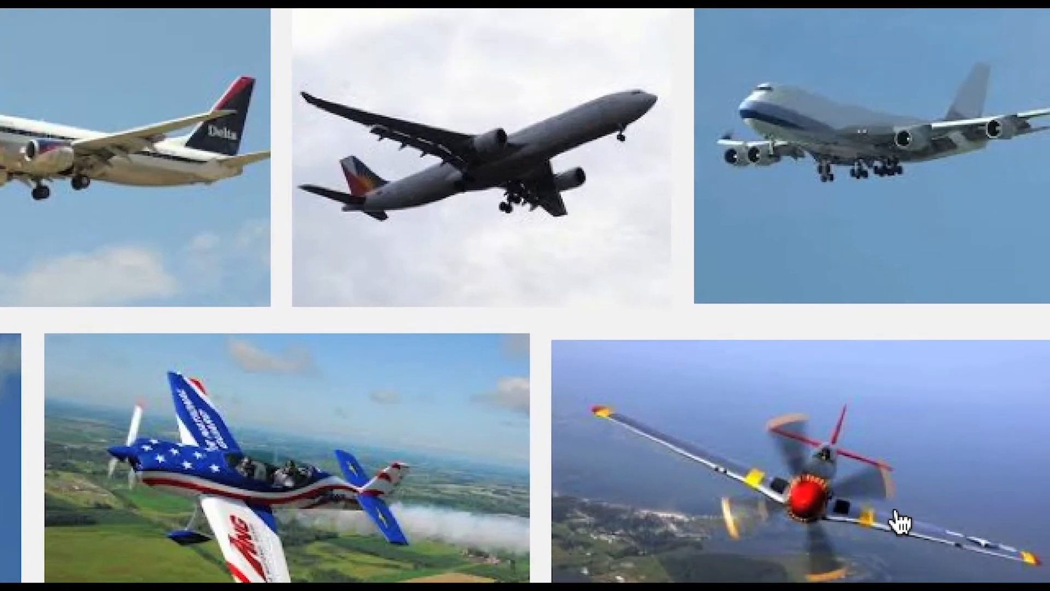
# - Open the red-nosed propeller plane result in a new tab and view its original image
pyautogui.rightClick(1033, 552)
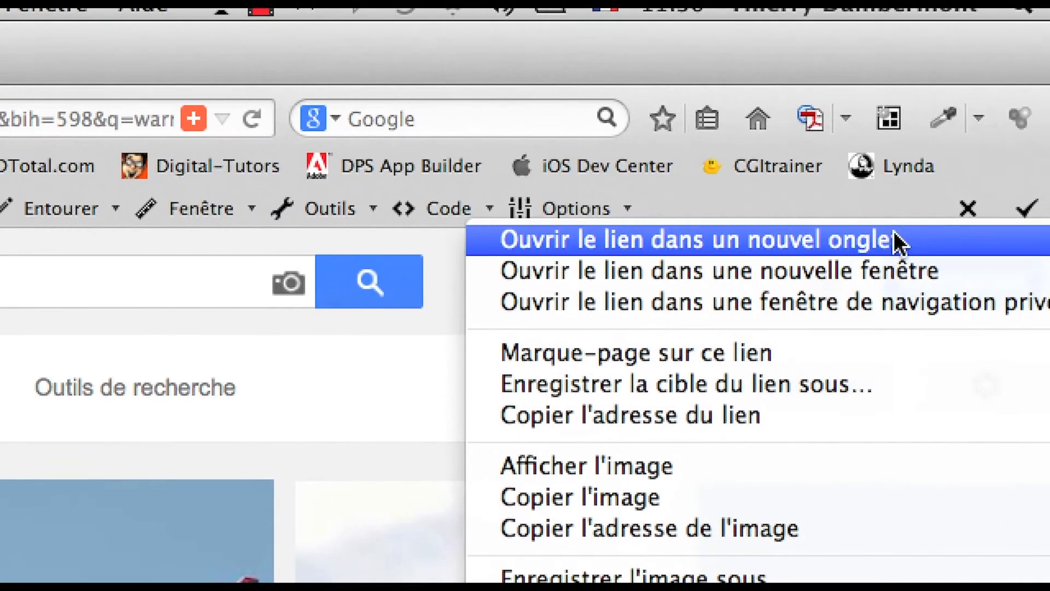
pyautogui.click(896, 262)
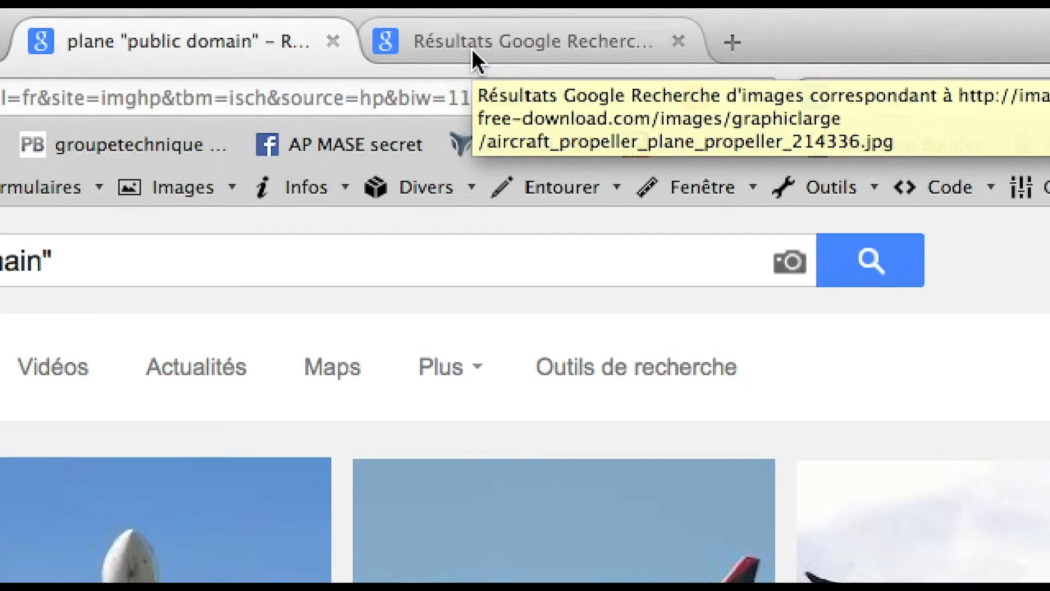
pyautogui.click(473, 51)
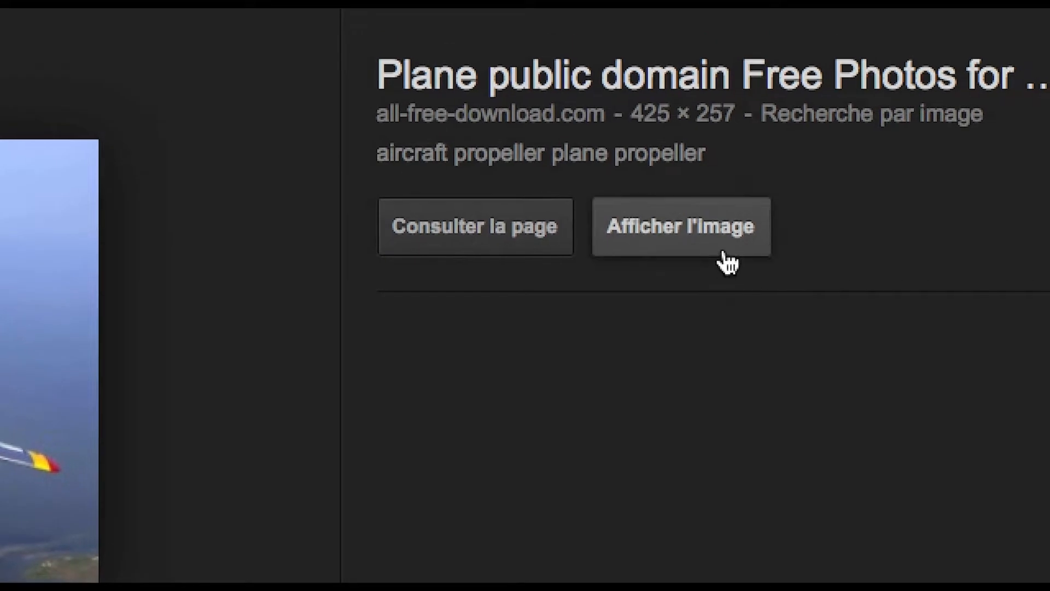
pyautogui.click(723, 253)
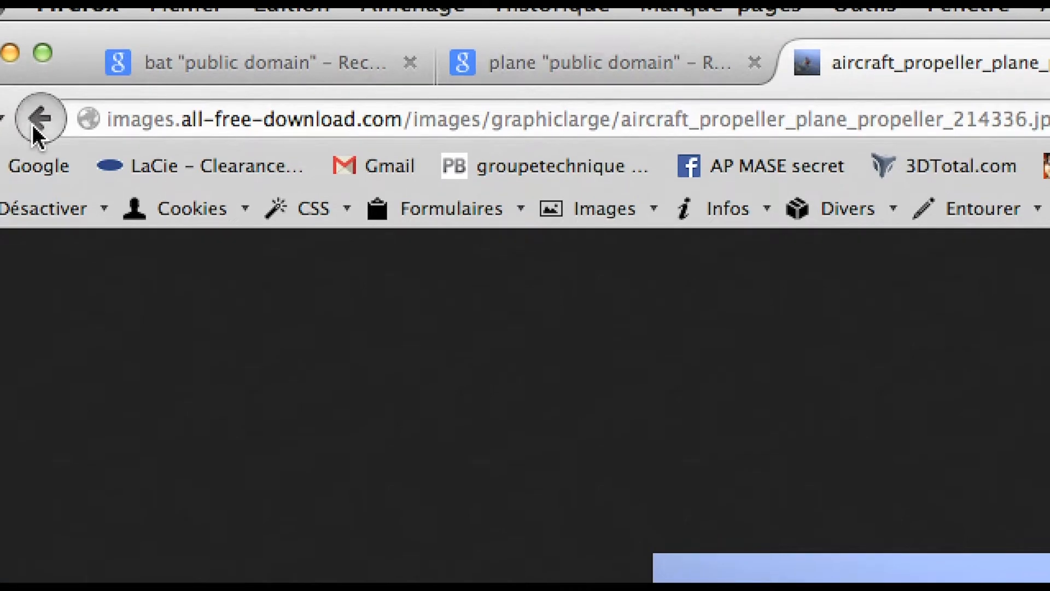
# - Go back to the propeller plane's result page, run a search by image, and show all sizes
pyautogui.click(33, 128)
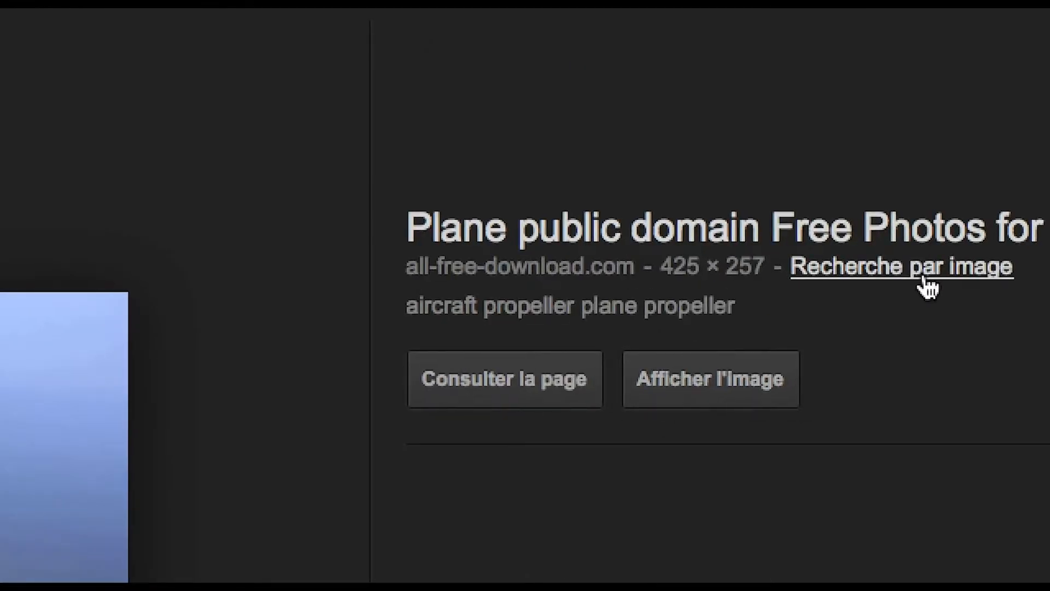
pyautogui.click(924, 271)
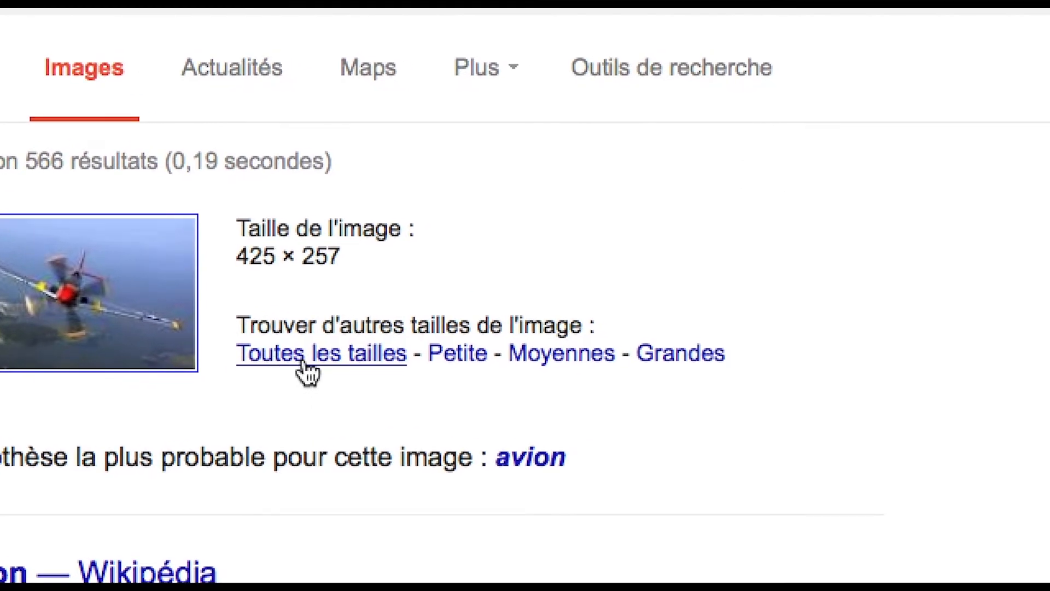
pyautogui.click(308, 374)
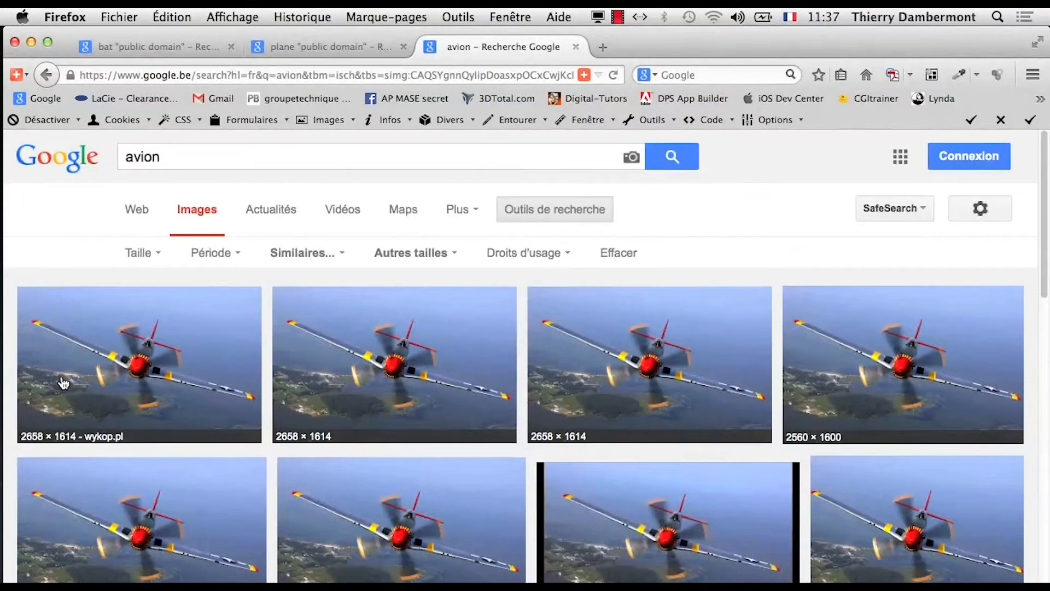
# - Open the first 2658 × 1614 result from wykop.pl in a new tab and display the full image
pyautogui.rightClick(125, 383)
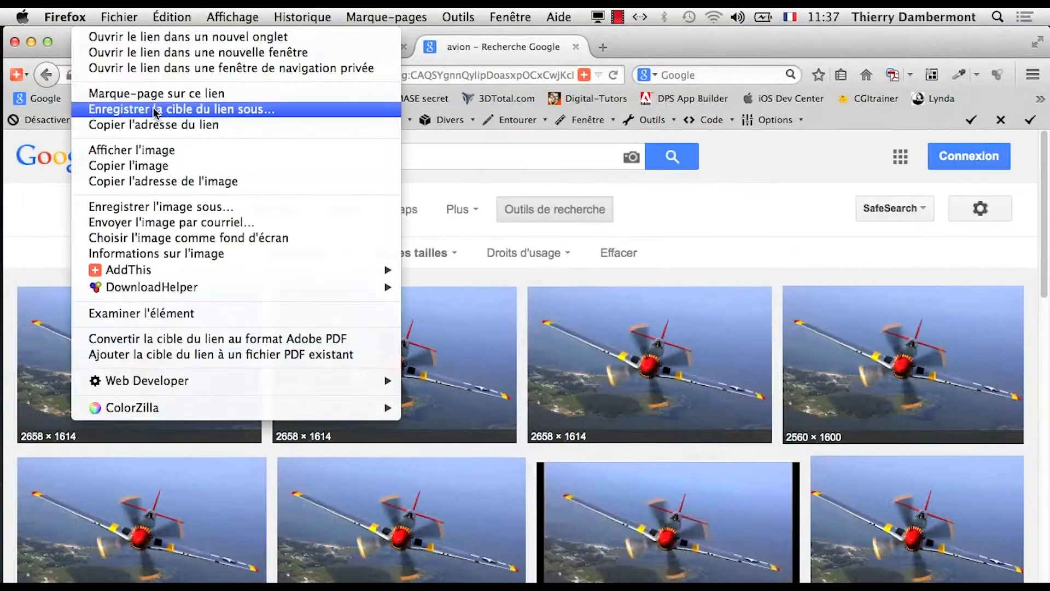
pyautogui.click(172, 36)
pyautogui.click(708, 48)
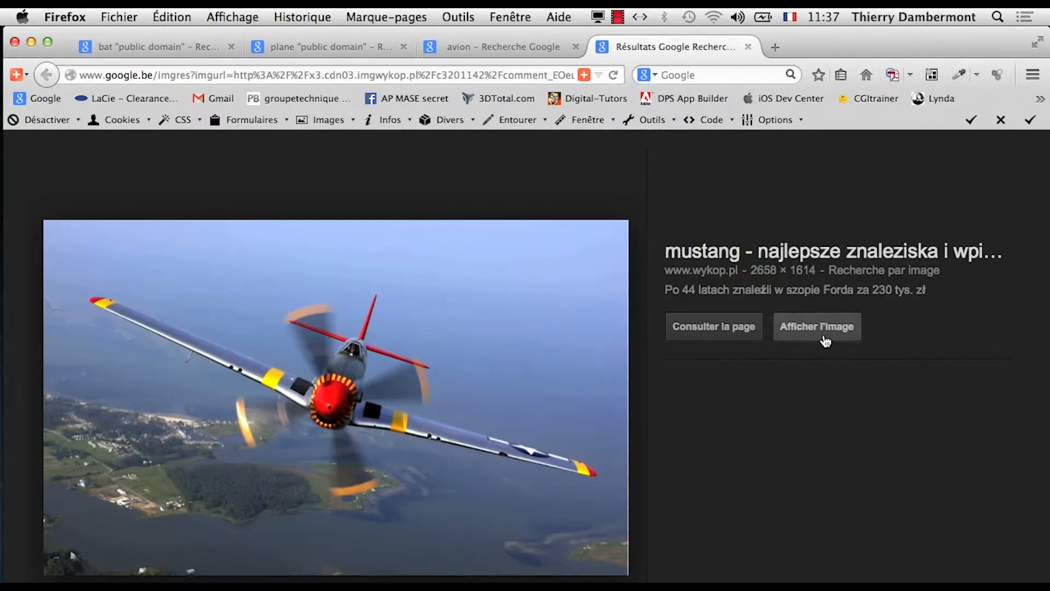
pyautogui.click(823, 333)
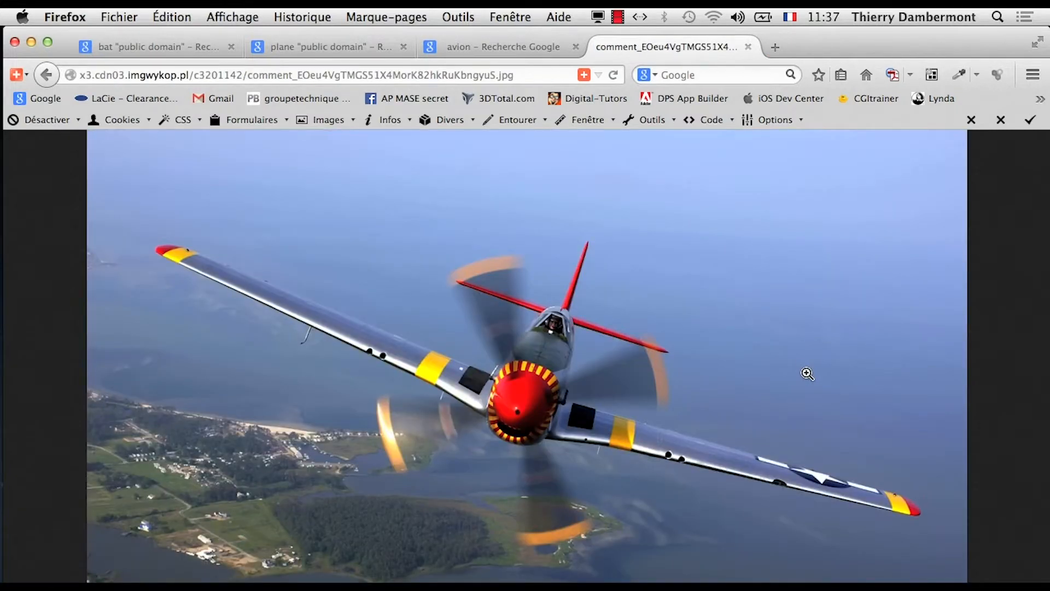
# - Save the large propeller plane image to the AI-2014-07-17 folder under its proposed file name
pyautogui.rightClick(546, 391)
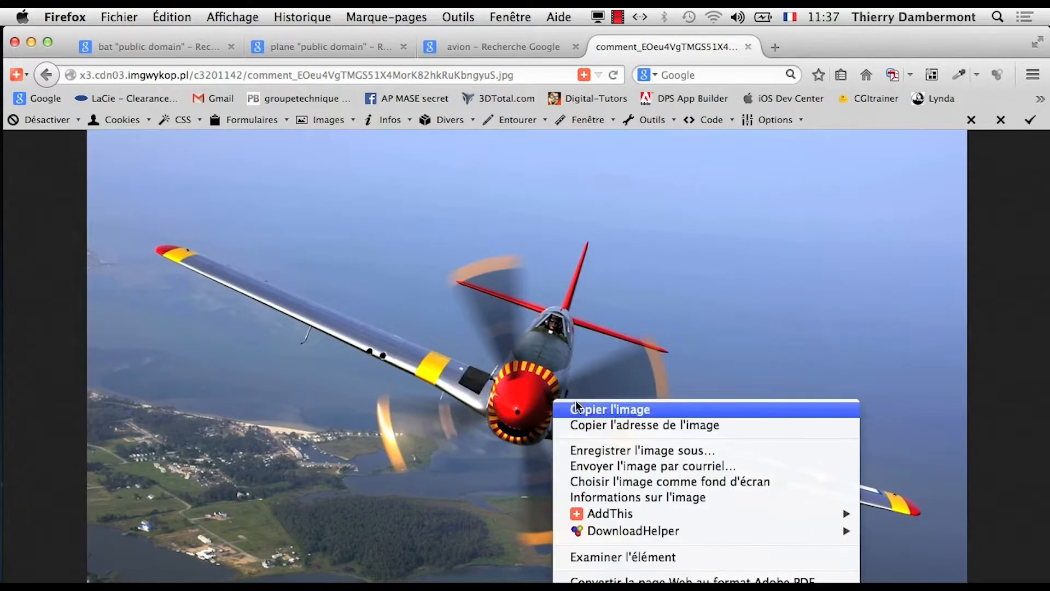
pyautogui.click(618, 449)
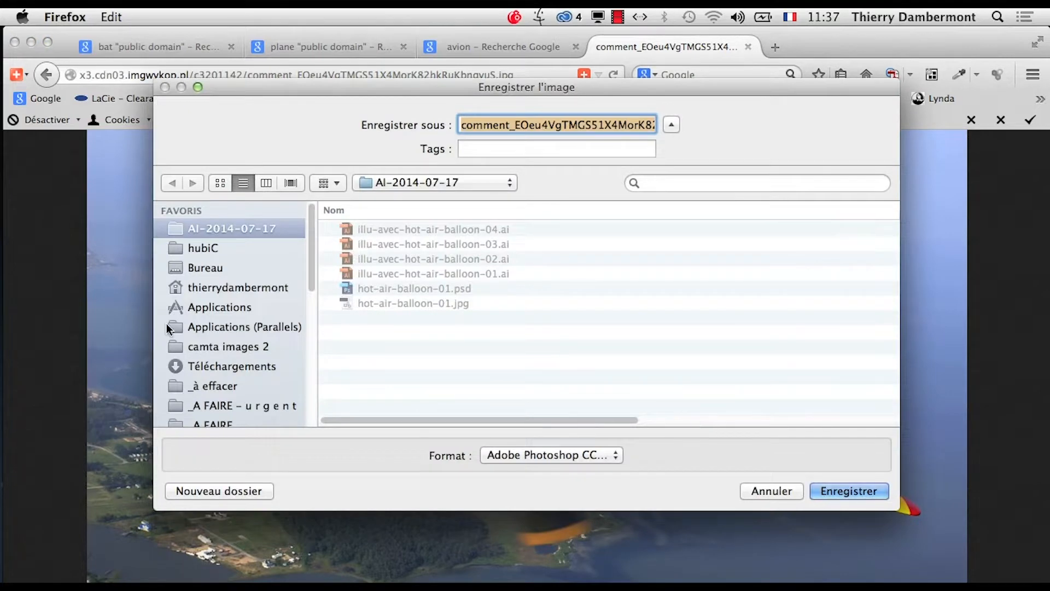
pyautogui.click(860, 491)
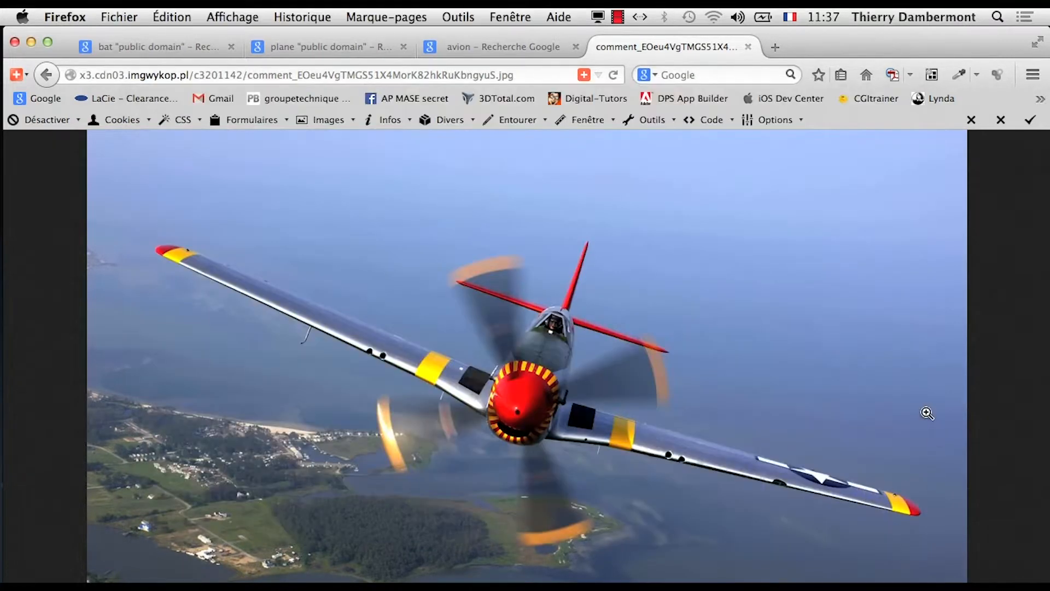
# - Switch to Illustrator and close the open untitled document without saving it
pyautogui.press('super+Tab')
pyautogui.press('Tab')
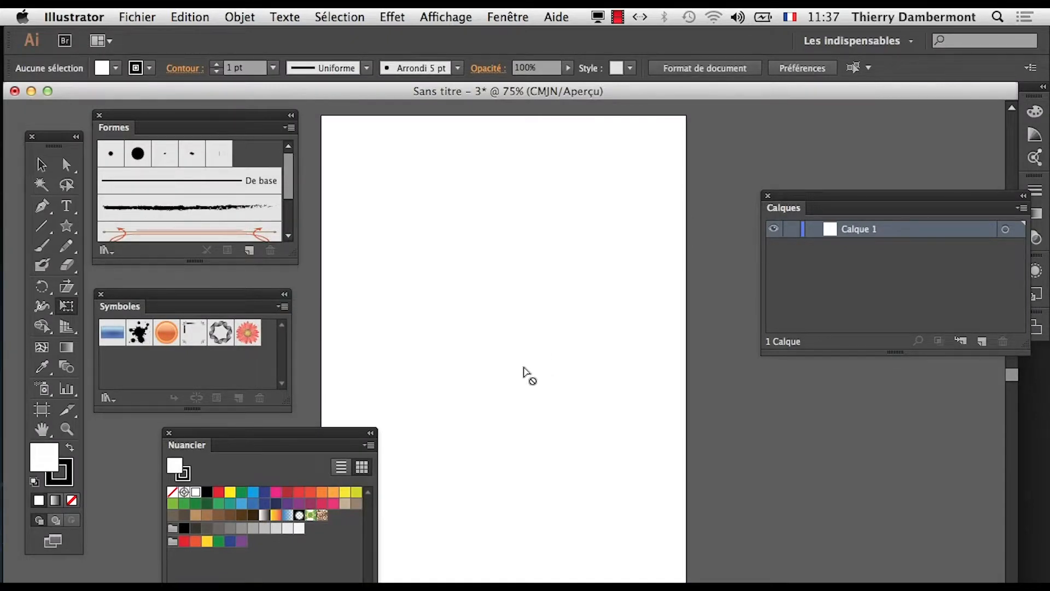
pyautogui.press('super+Tab')
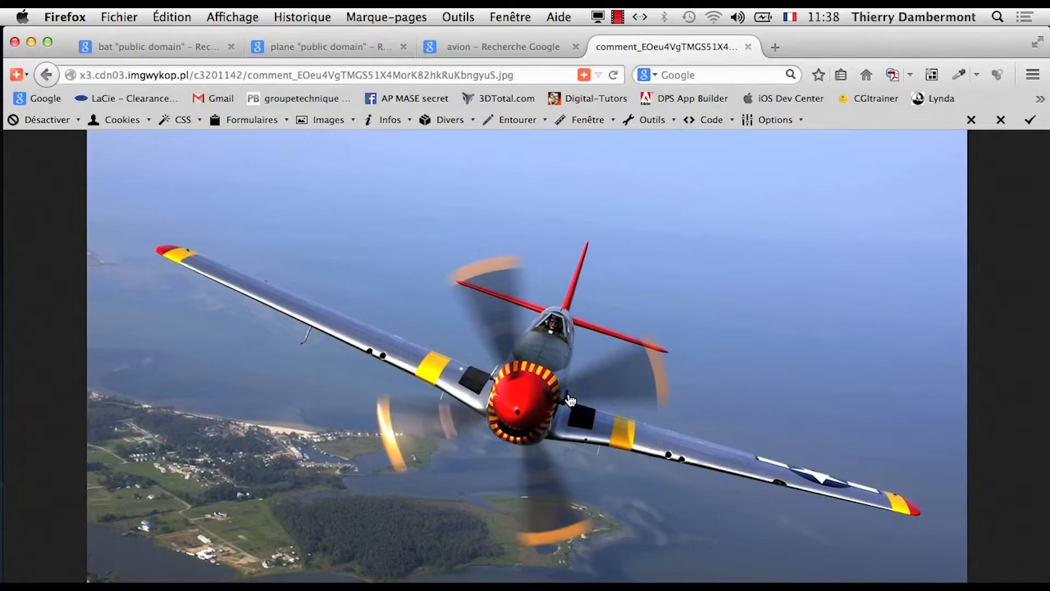
pyautogui.press('super+Tab')
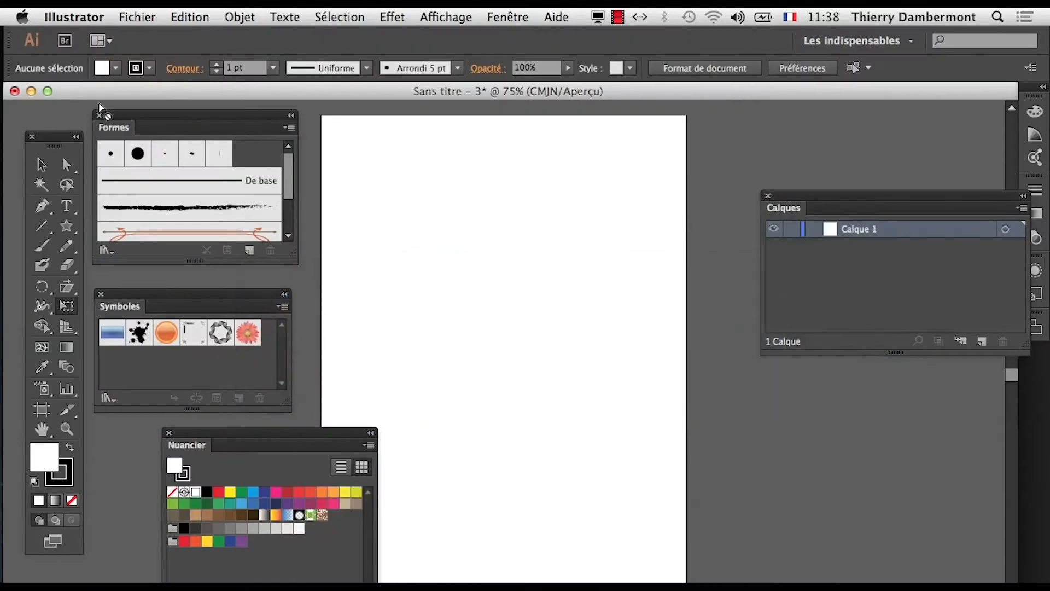
pyautogui.click(15, 90)
pyautogui.click(529, 475)
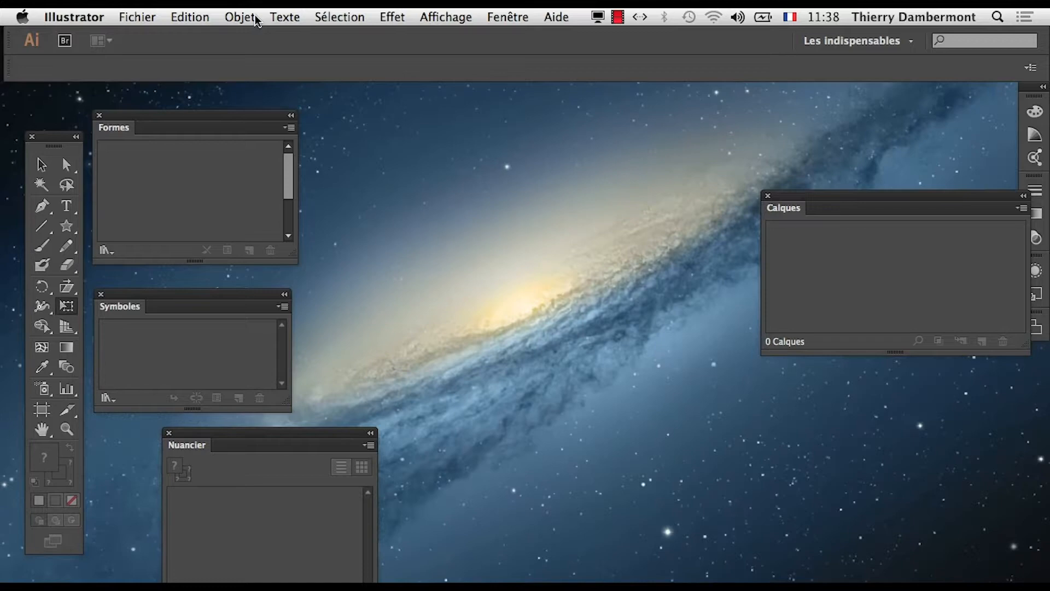
# - Create a new A4 document in landscape orientation, 297 × 210 mm, with one artboard
pyautogui.click(120, 16)
pyautogui.click(134, 38)
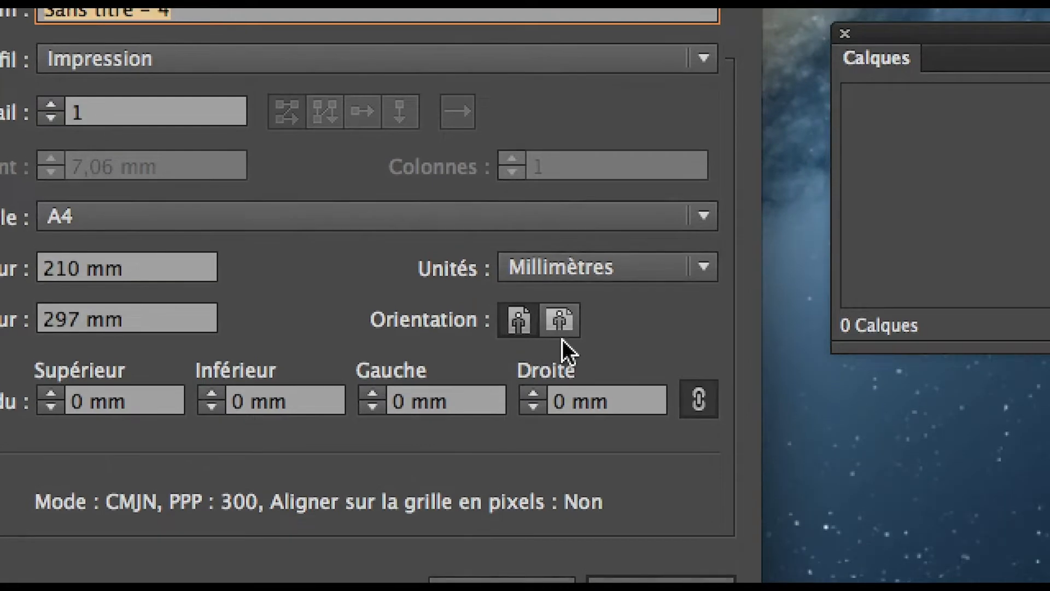
pyautogui.click(561, 335)
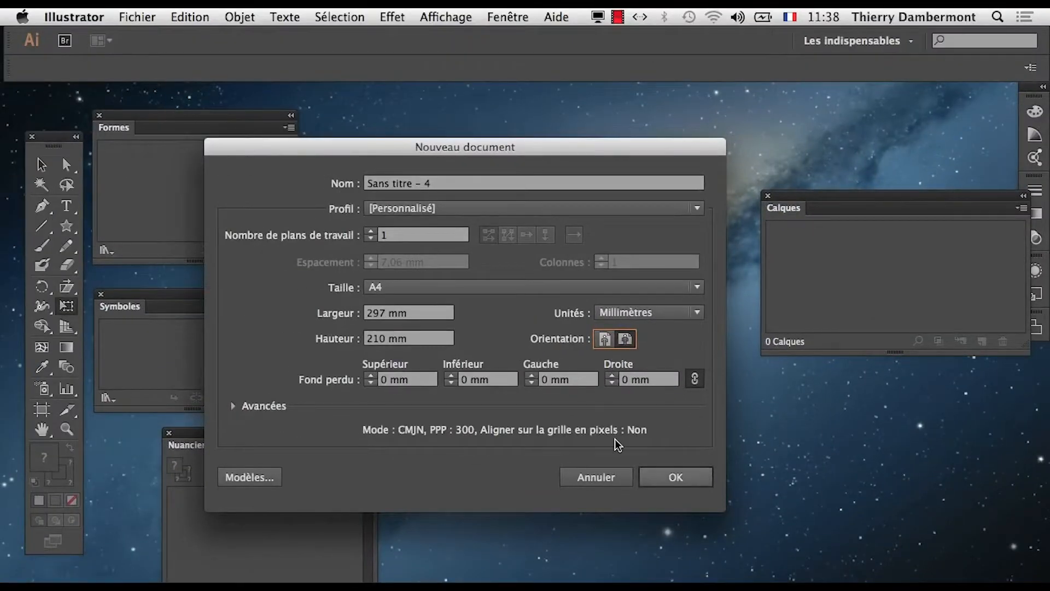
pyautogui.click(675, 475)
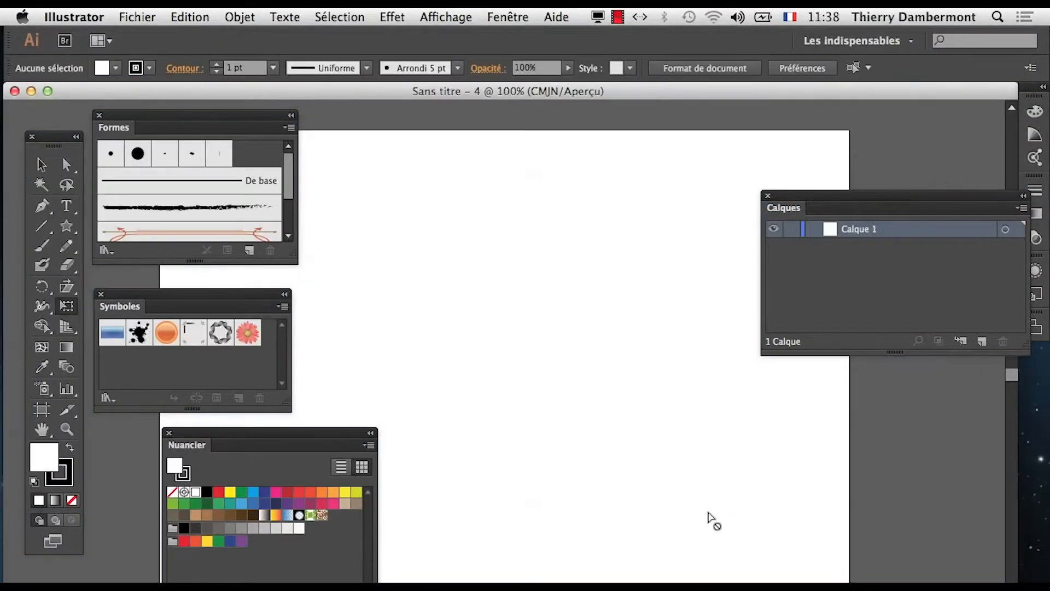
# - Try to place the propeller plane JPG from AI-2014-07-17 at its original size, starting near the artboard's upper-left corner
pyautogui.scroll(-2, 459, 283)
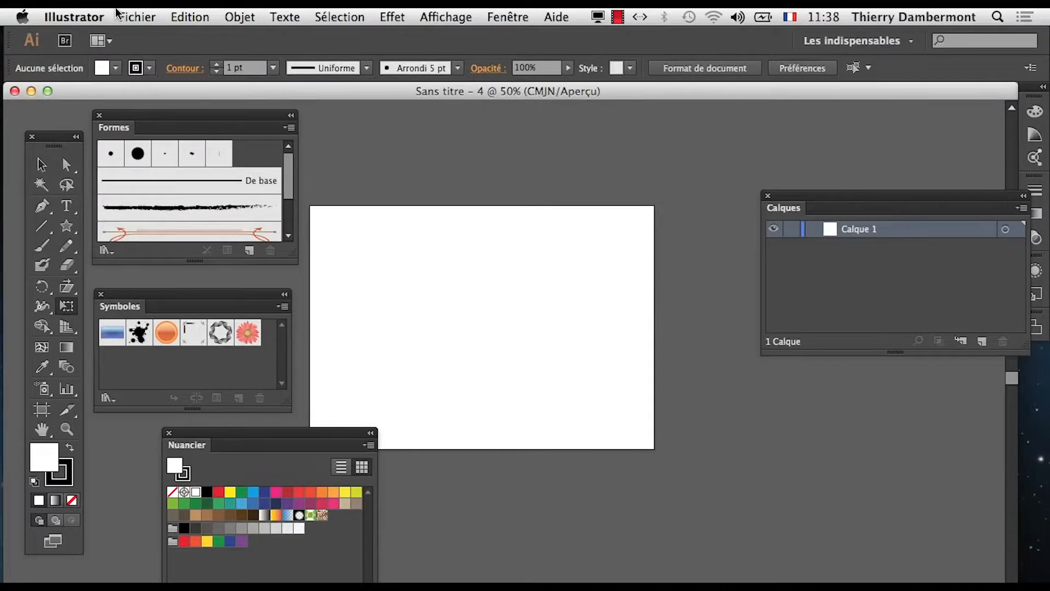
pyautogui.click(131, 15)
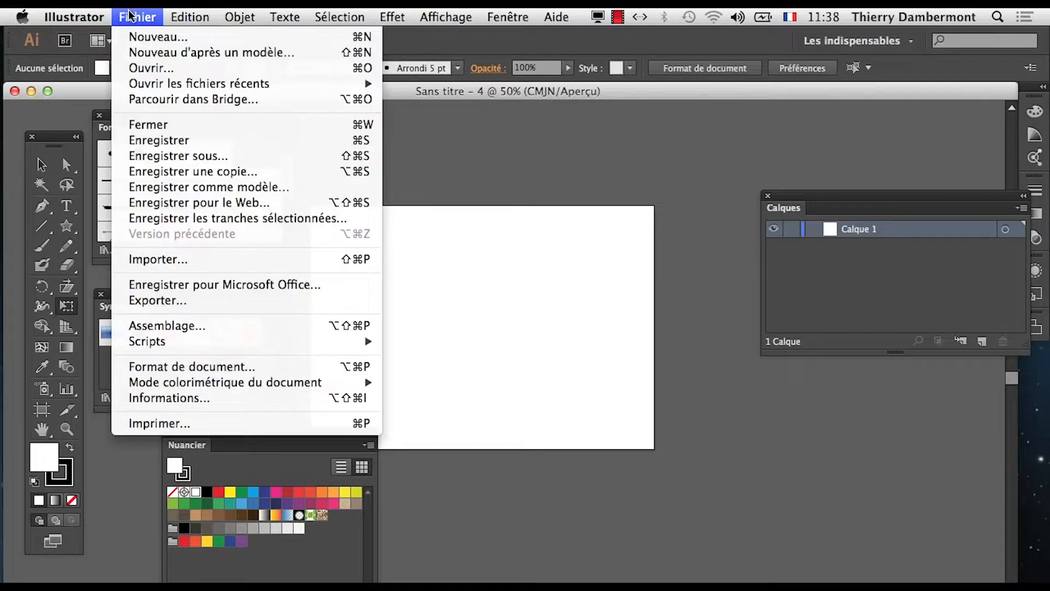
pyautogui.click(167, 259)
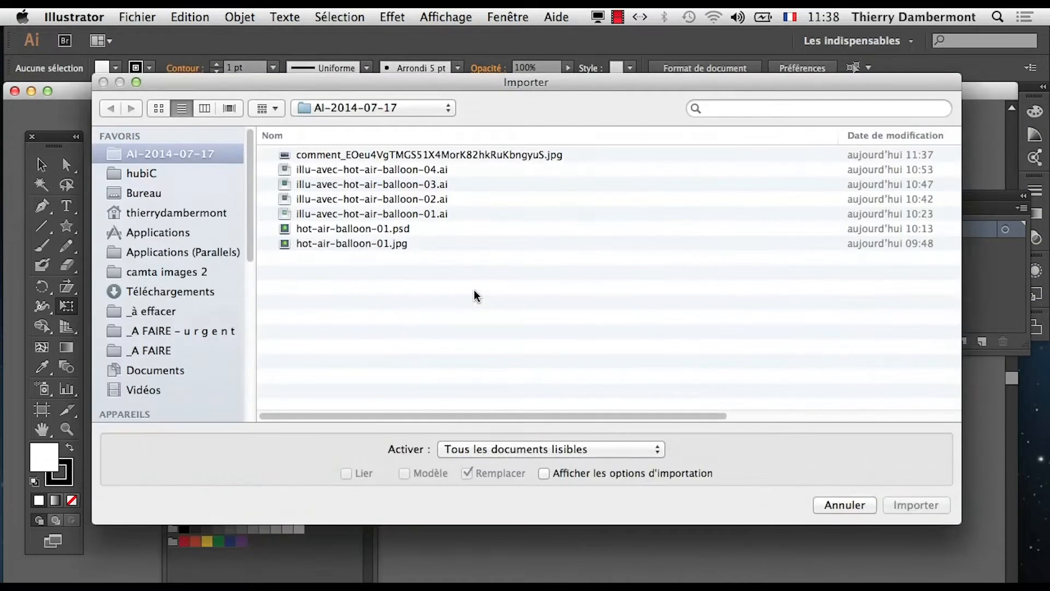
pyautogui.click(306, 155)
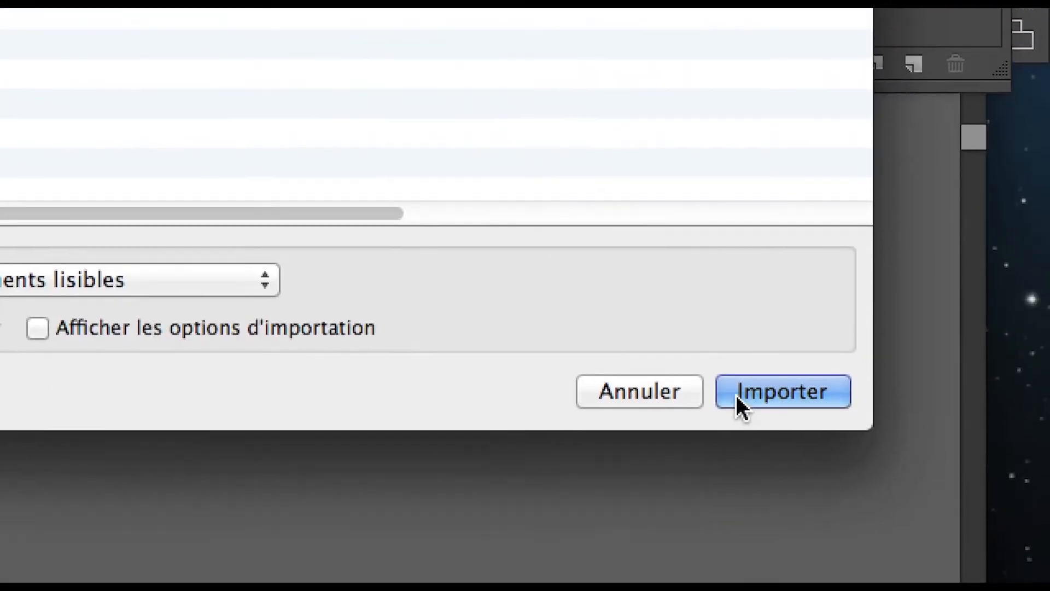
pyautogui.click(736, 395)
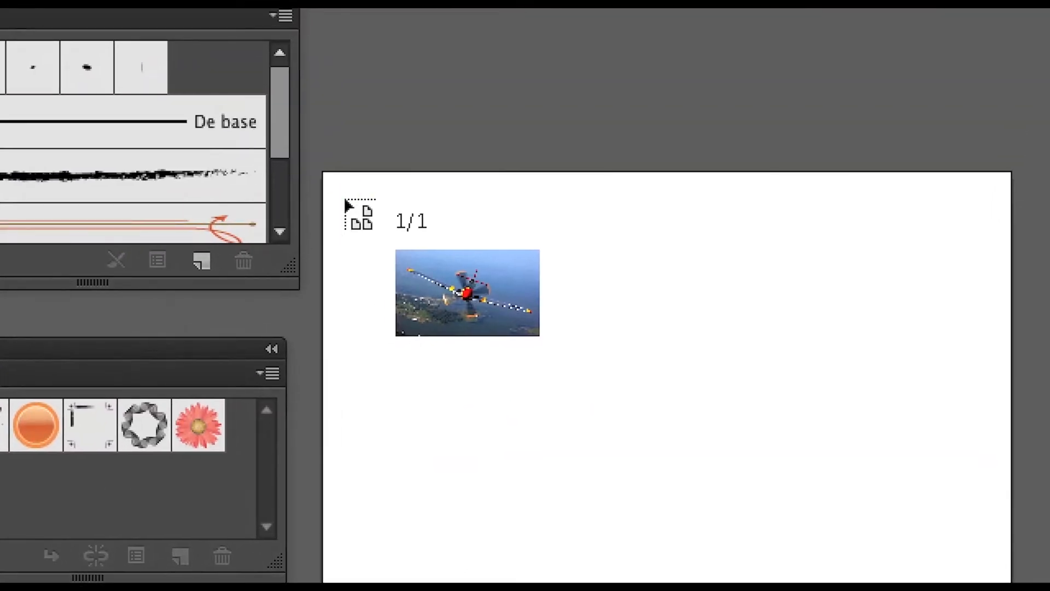
pyautogui.click(345, 200)
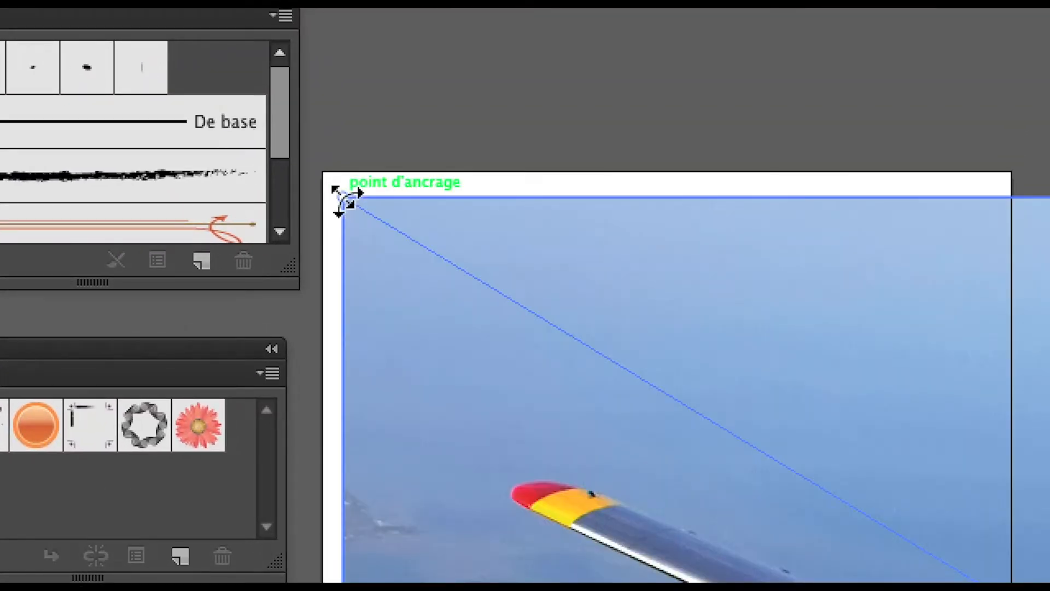
pyautogui.press('super+z')
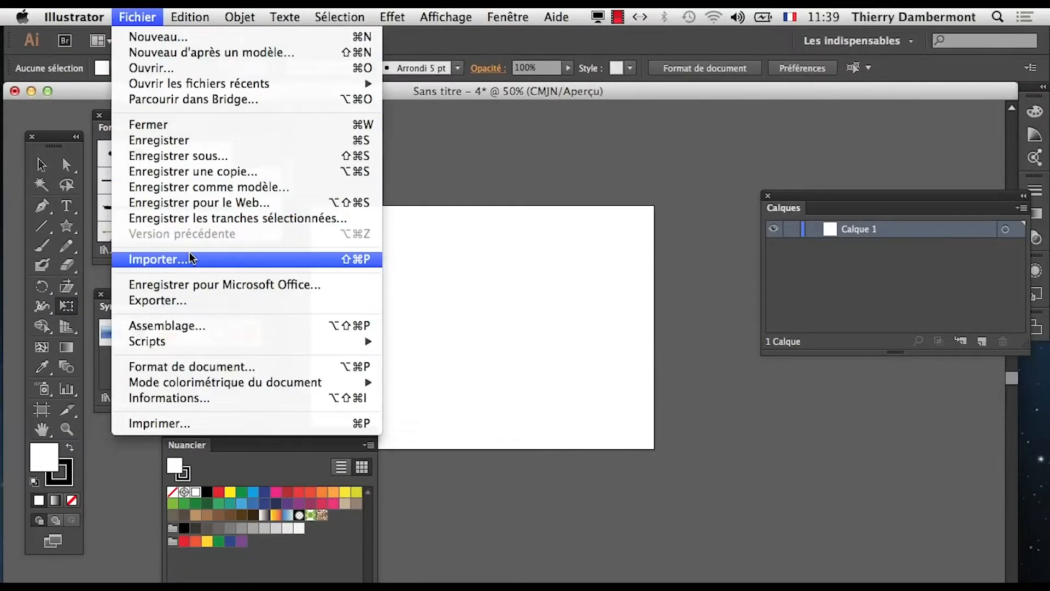
# - Try placing the propeller plane JPG scaled to fit inside the artboard, and remove the placed image
pyautogui.click(154, 259)
pyautogui.click(417, 156)
pyautogui.click(908, 505)
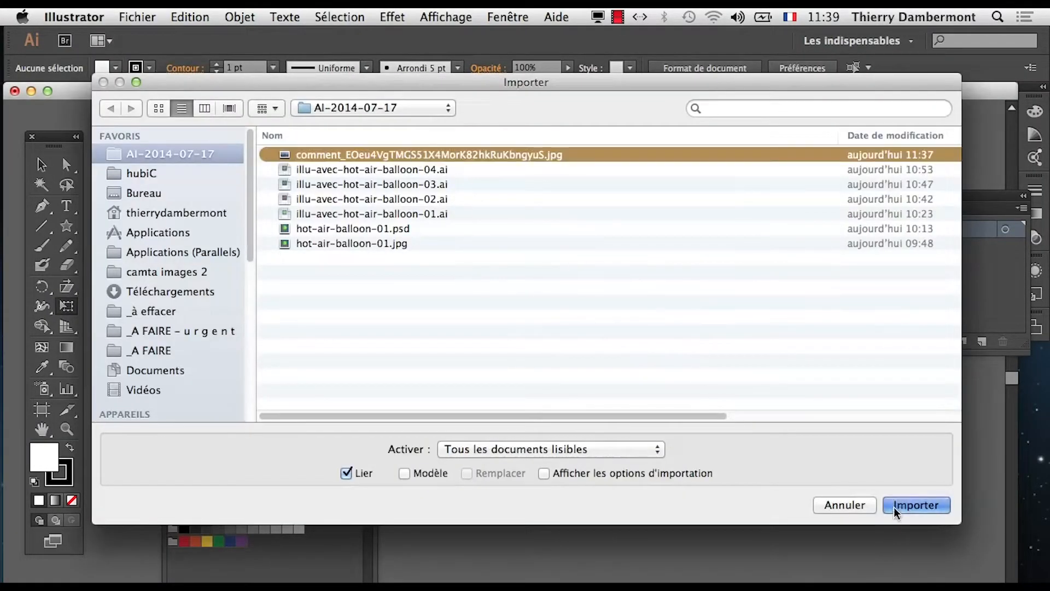
pyautogui.moveTo(331, 213); pyautogui.dragTo(605, 410)
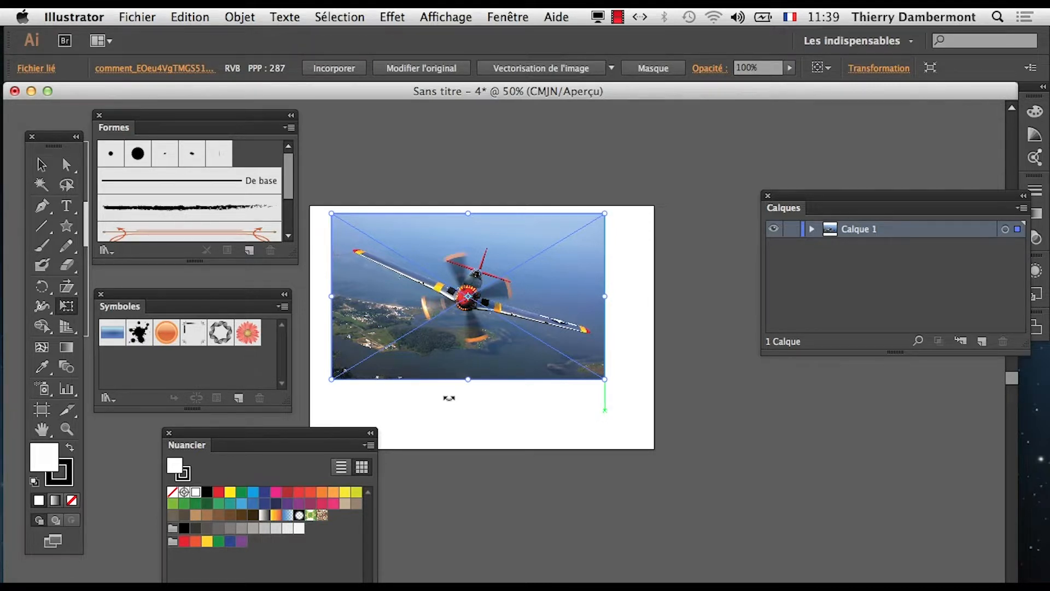
pyautogui.press('Delete')
# - Place the propeller plane JPG as a linked file at its original size, with its corner inside the artboard's upper-left corner
pyautogui.click(134, 16)
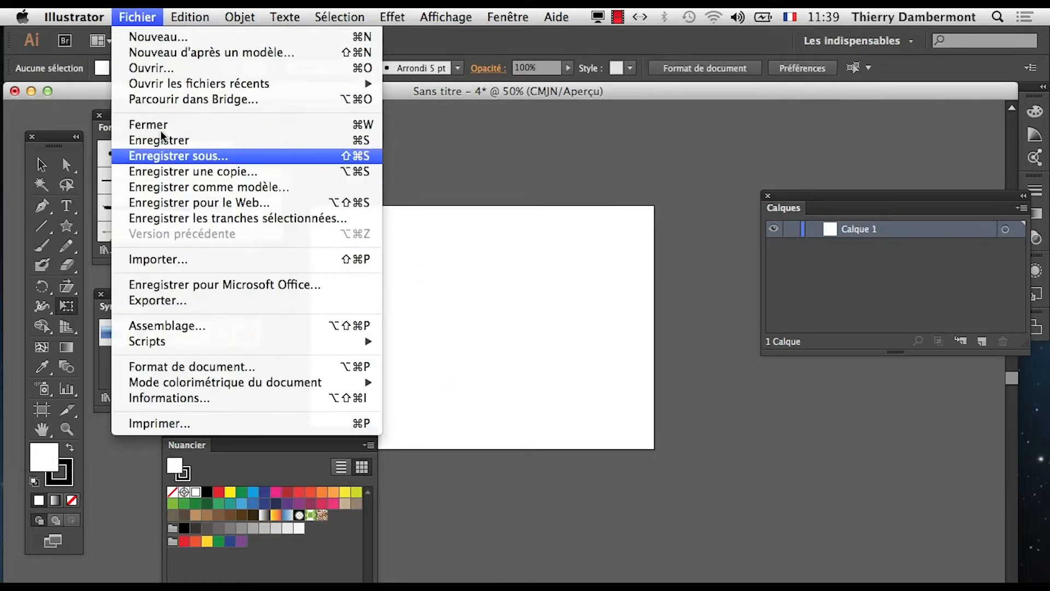
pyautogui.click(158, 258)
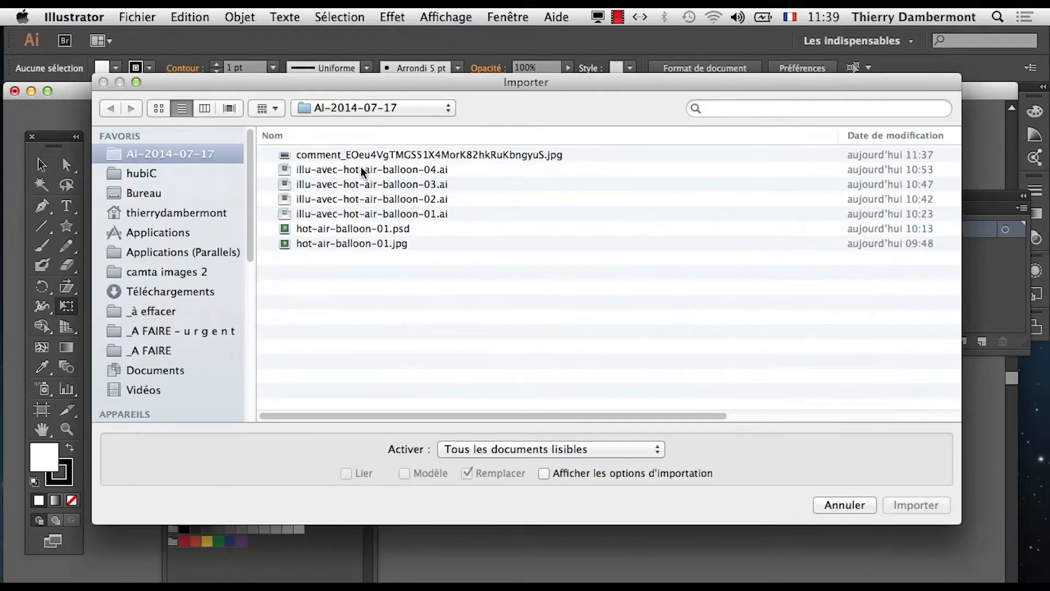
pyautogui.click(364, 156)
pyautogui.click(916, 505)
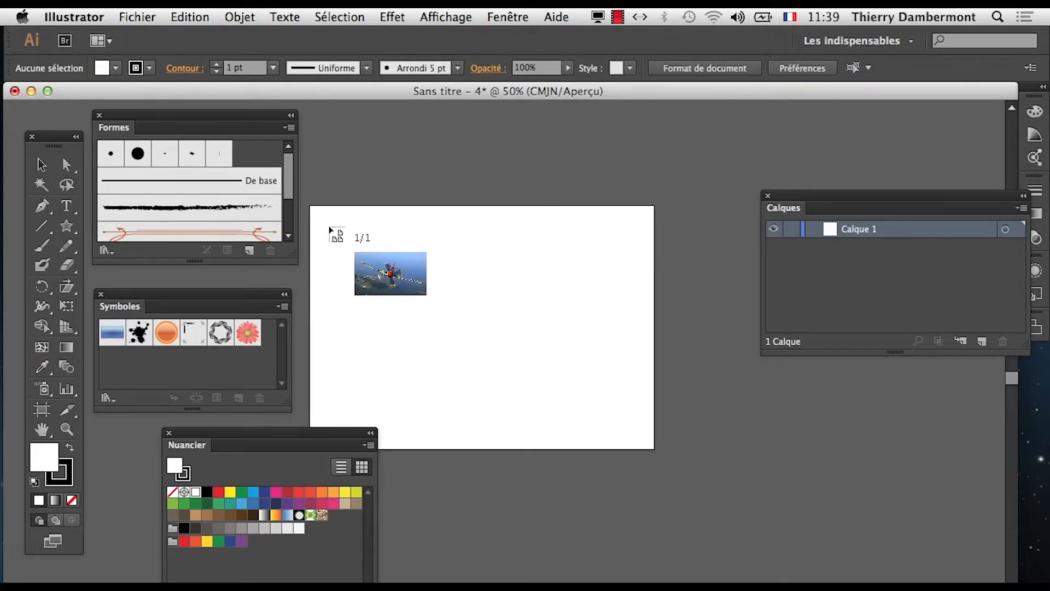
pyautogui.click(328, 226)
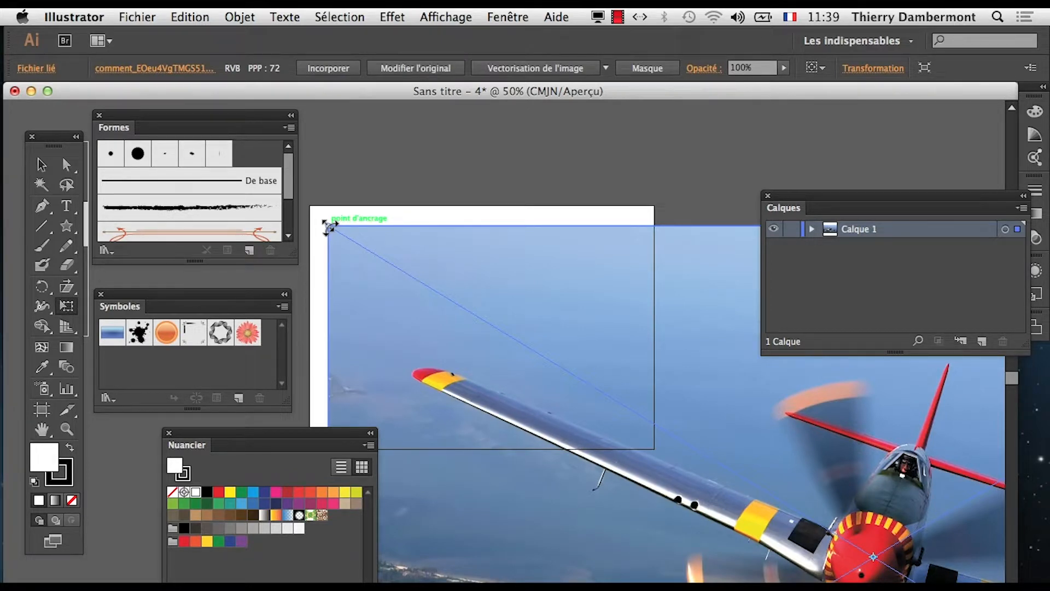
# - Scale the placed photo down proportionally to about 249 × 151 mm with Free Transform so it fits within the artboard, and deselect it
pyautogui.scroll(-4, 469, 320)
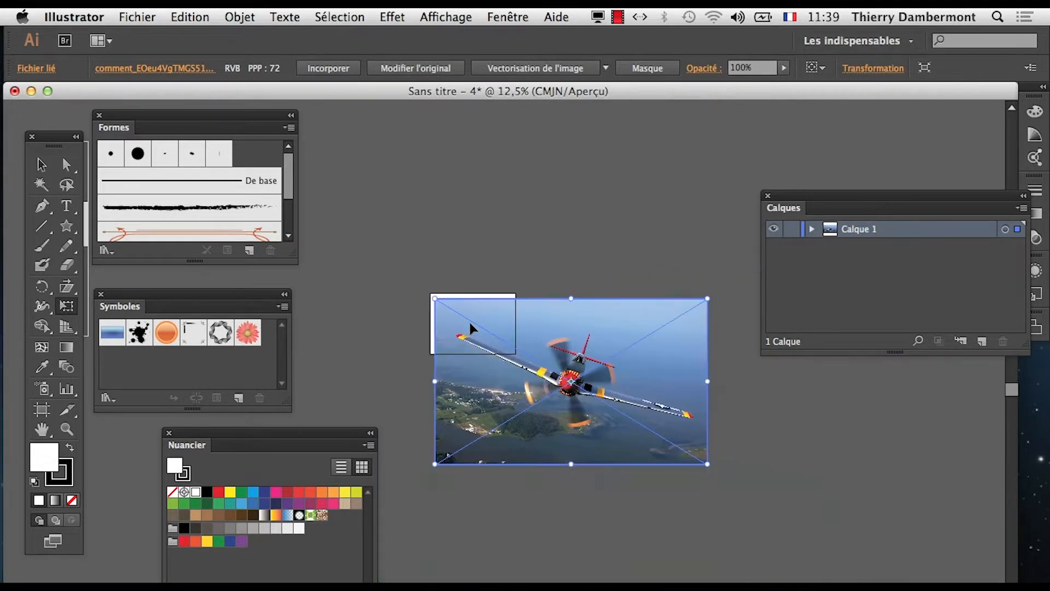
pyautogui.scroll(-5, 546, 356)
pyautogui.hscroll(2, 546, 356)
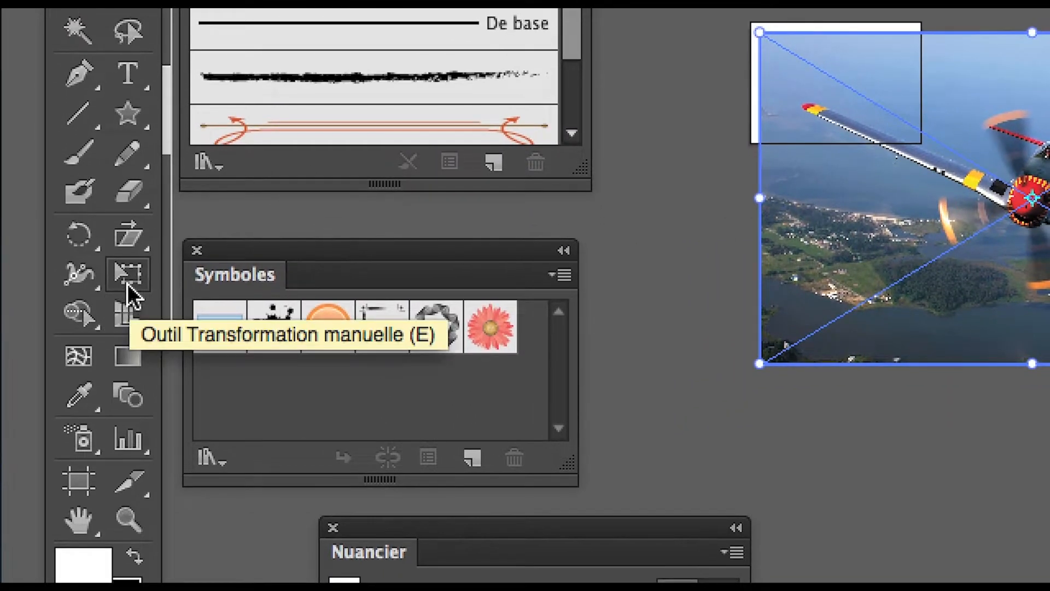
pyautogui.click(127, 279)
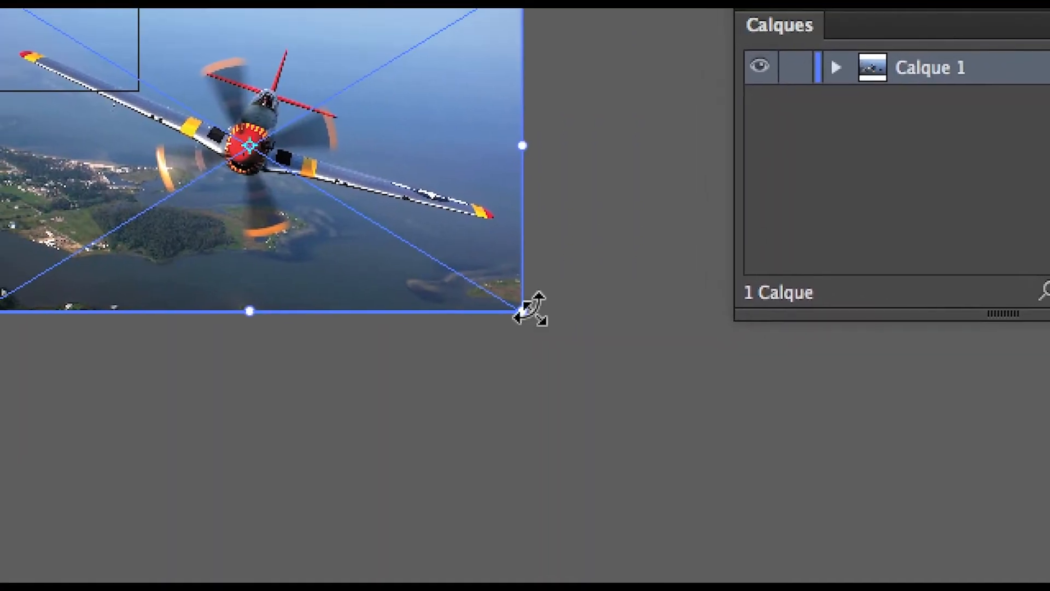
pyautogui.moveTo(529, 306); pyautogui.dragTo(199, 163)
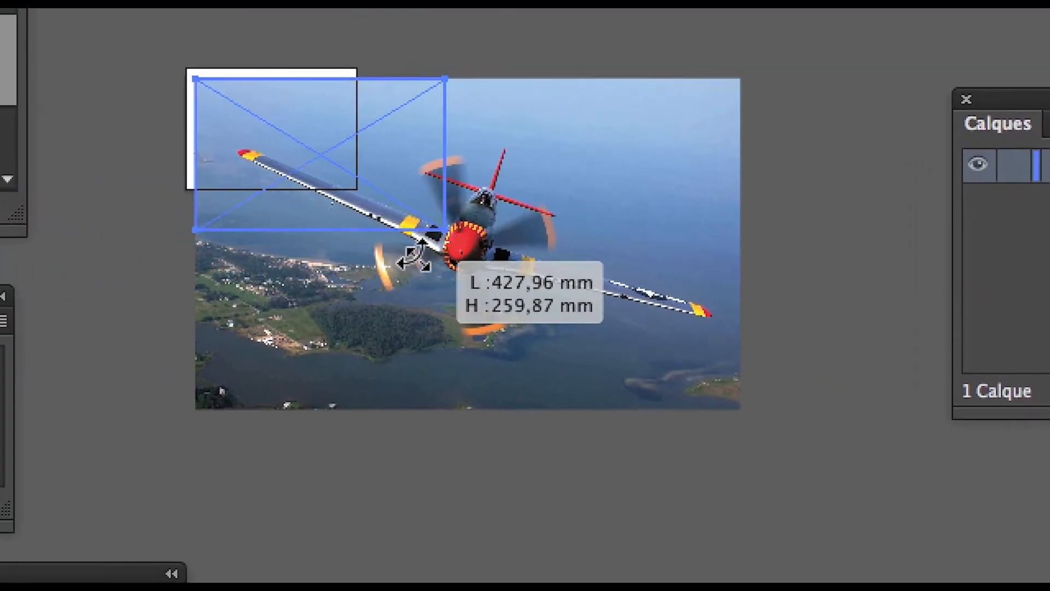
pyautogui.moveTo(414, 260); pyautogui.dragTo(320, 192)
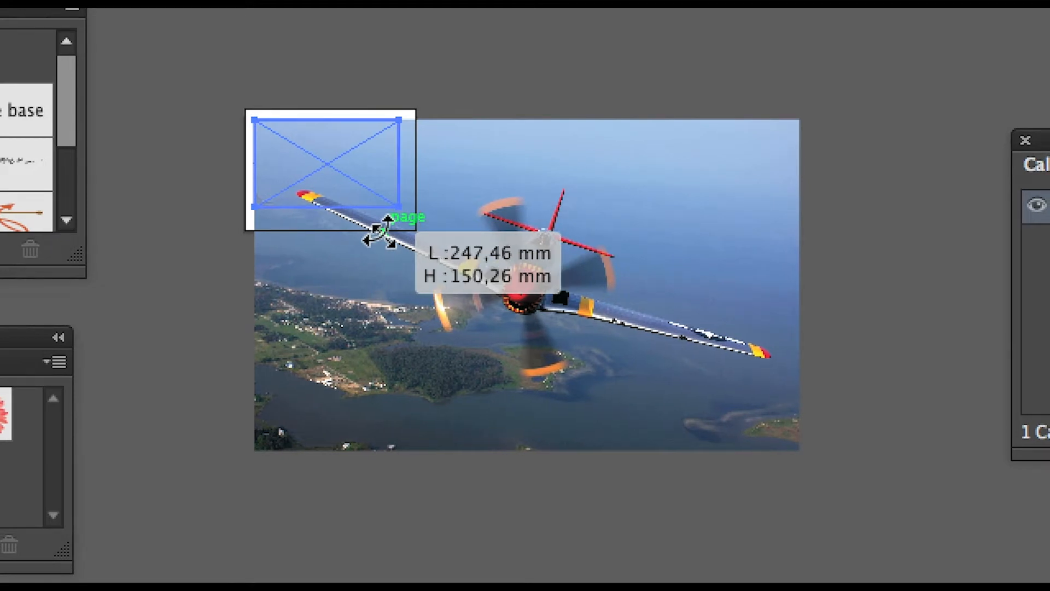
pyautogui.moveTo(378, 233); pyautogui.dragTo(376, 235)
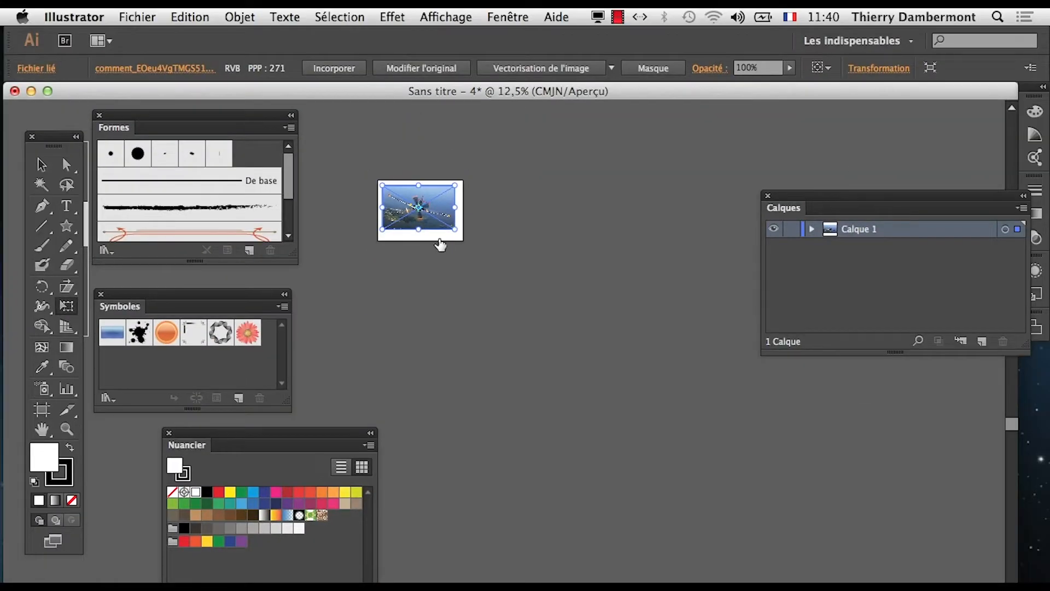
pyautogui.click(397, 283)
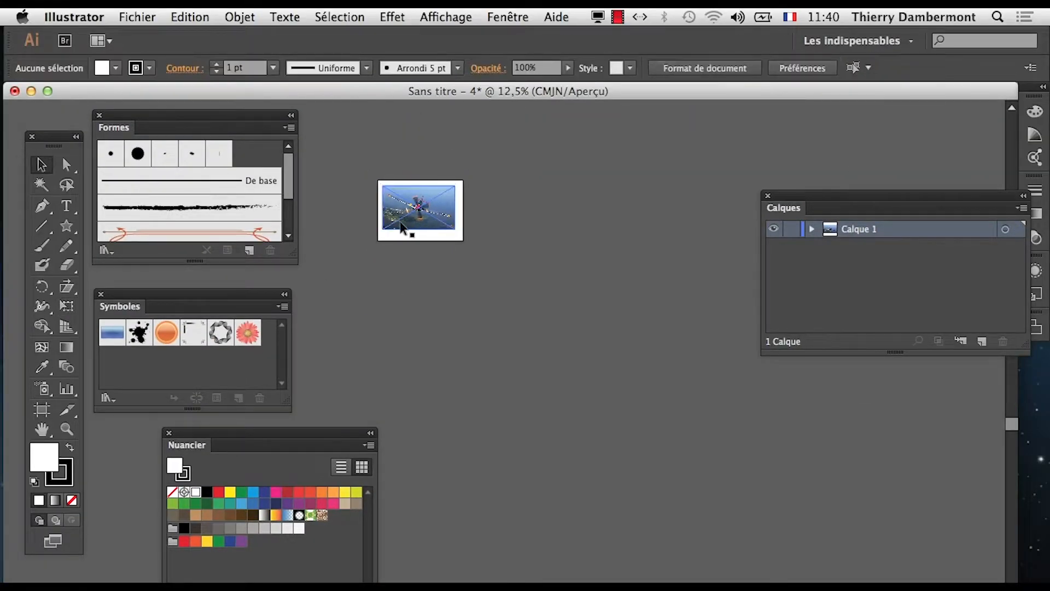
# - Select the scaled plane photo and check its position and dimensions in the Transform settings
pyautogui.scroll(4, 403, 223)
pyautogui.moveTo(565, 207); pyautogui.dragTo(591, 310)
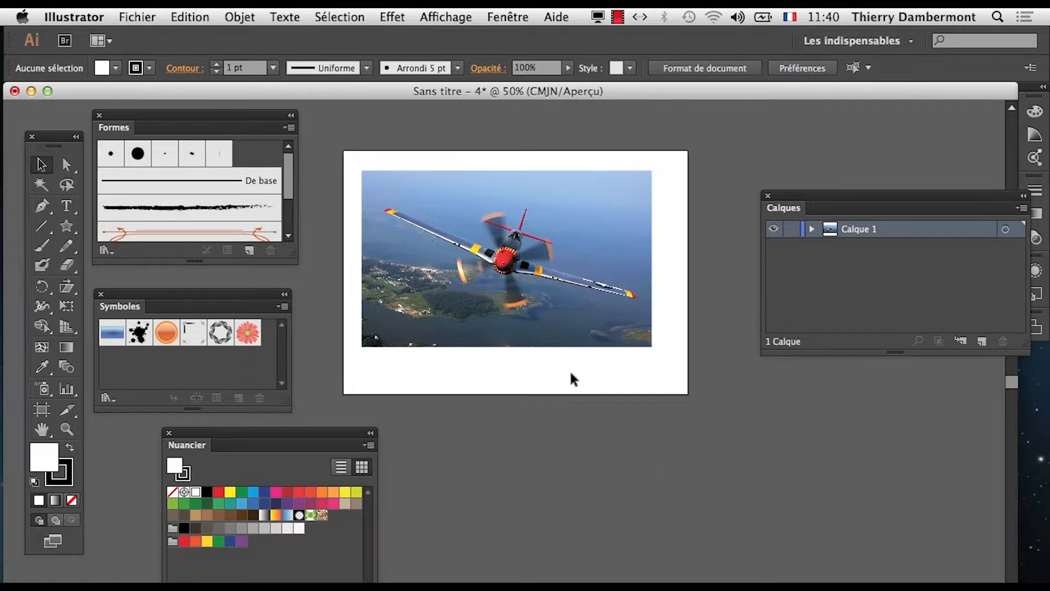
pyautogui.click(478, 204)
pyautogui.click(526, 16)
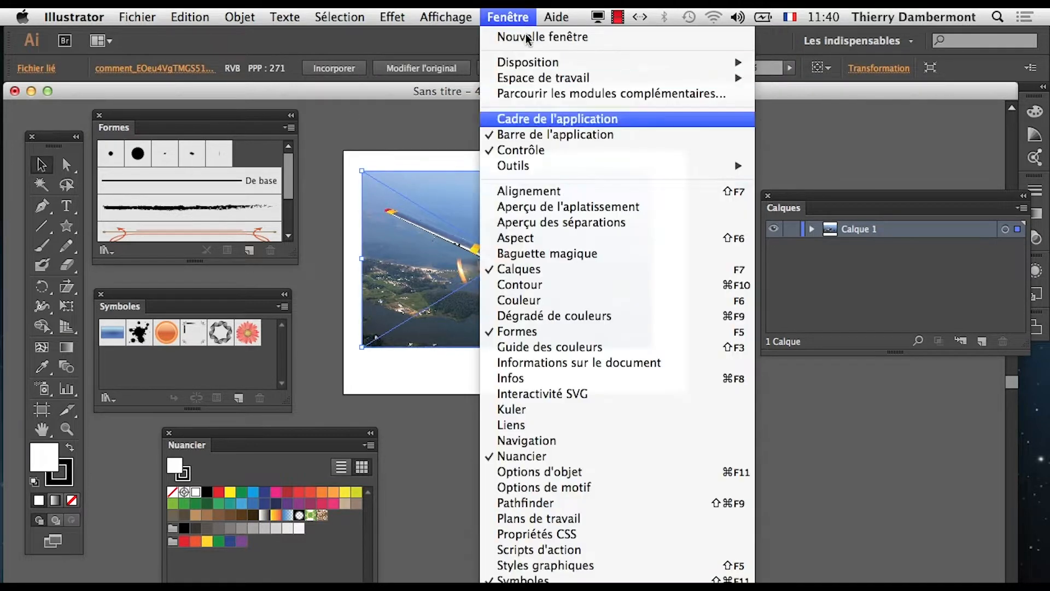
pyautogui.click(577, 503)
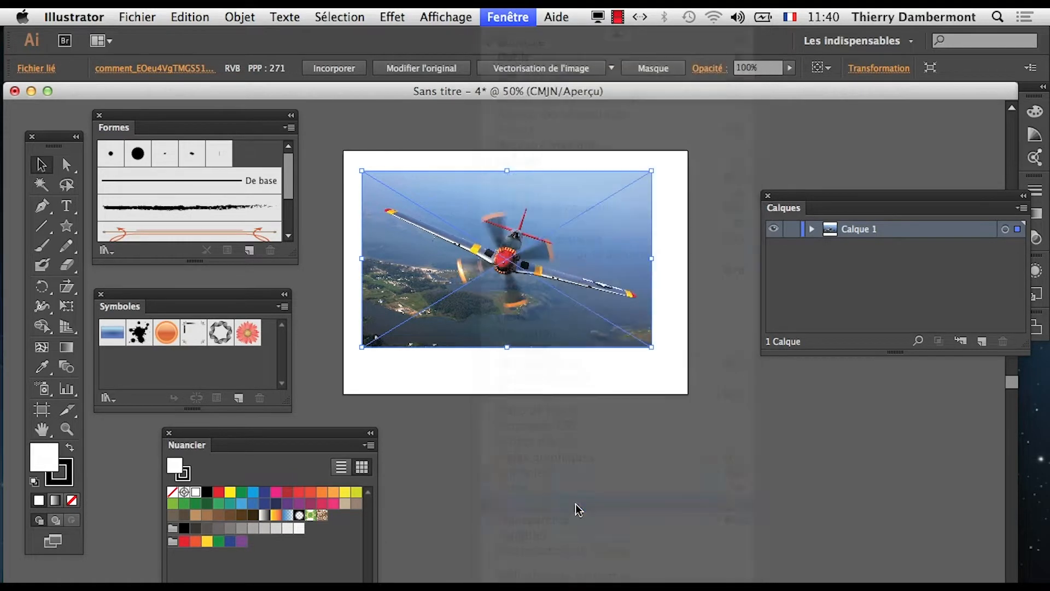
pyautogui.moveTo(775, 307); pyautogui.dragTo(561, 292)
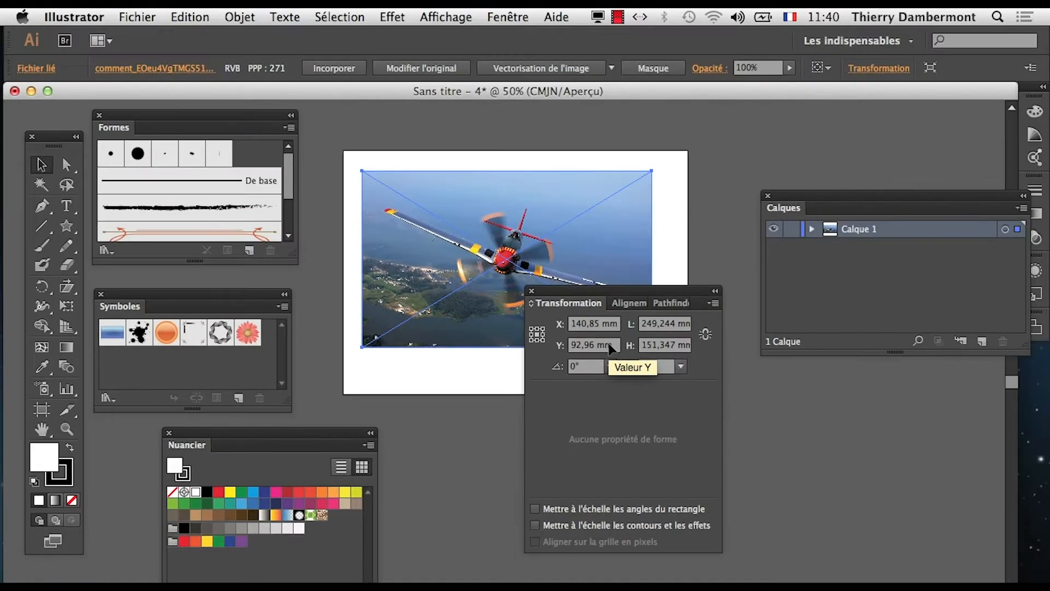
pyautogui.click(531, 292)
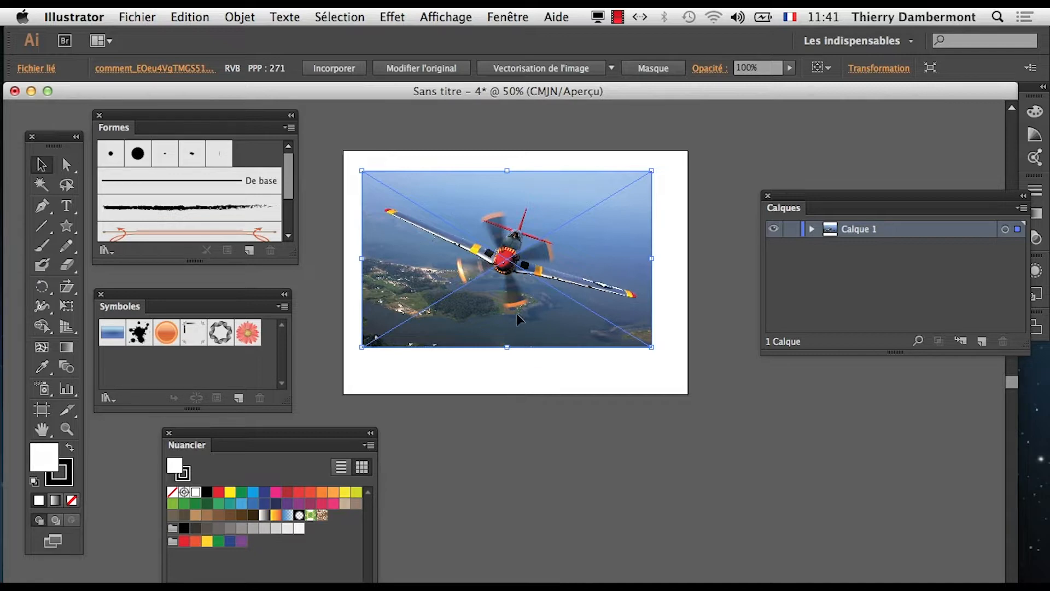
# - Create a second A4 landscape document, 297 × 210 mm, with the same settings
pyautogui.click(134, 16)
pyautogui.click(144, 37)
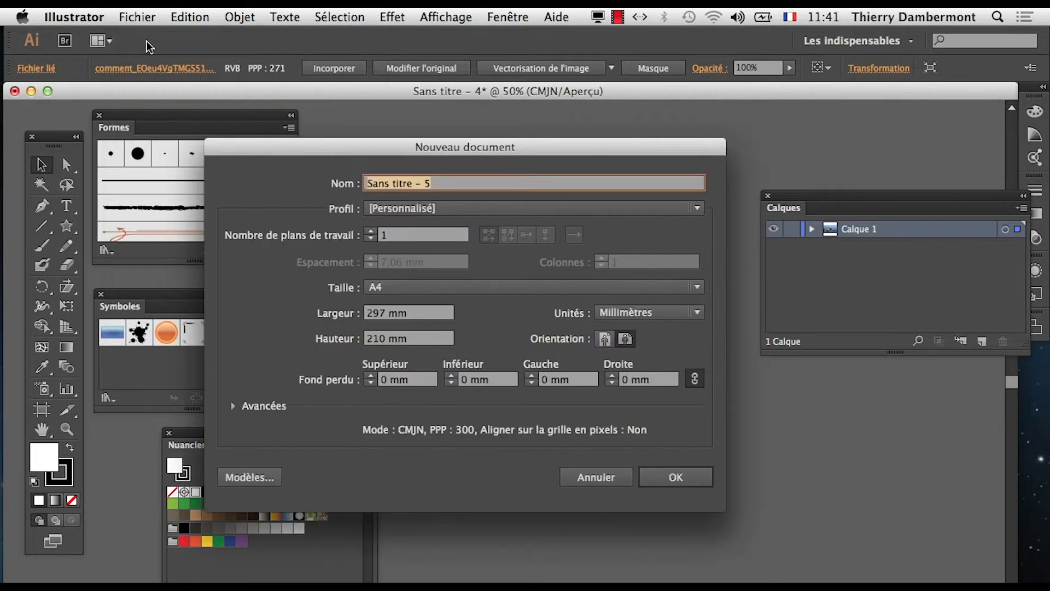
pyautogui.click(676, 477)
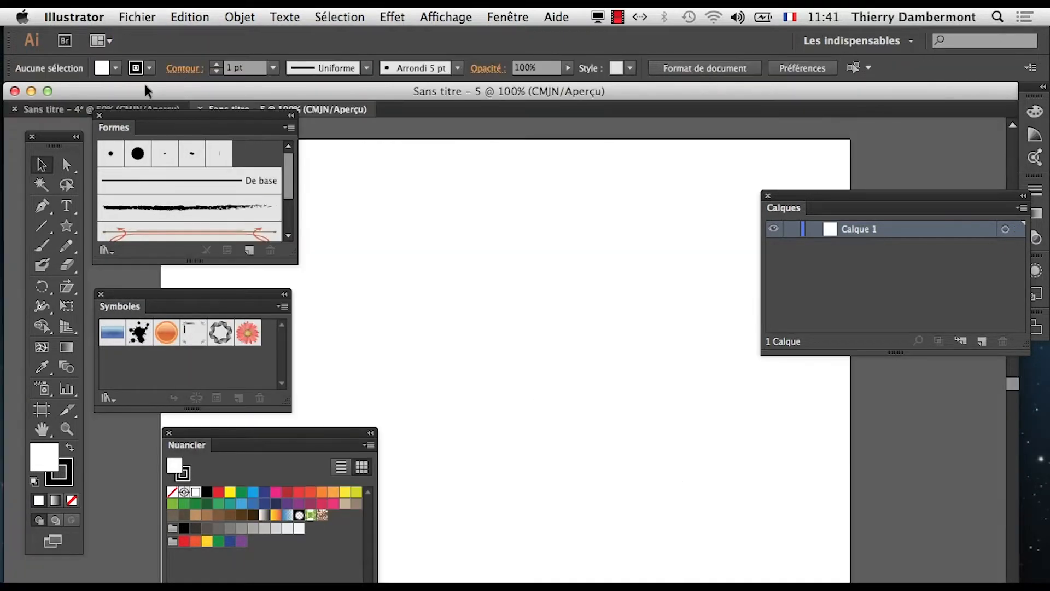
# - Place the propeller plane JPG at its original size in the second document, starting at the artboard's upper-left corner
pyautogui.scroll(-4, 605, 414)
pyautogui.click(125, 18)
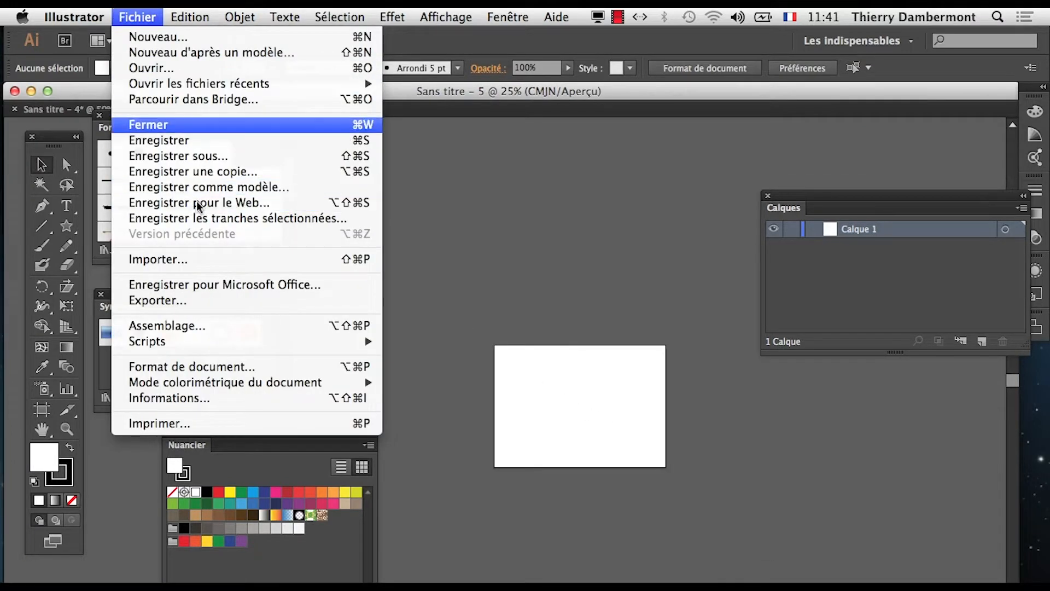
pyautogui.click(186, 259)
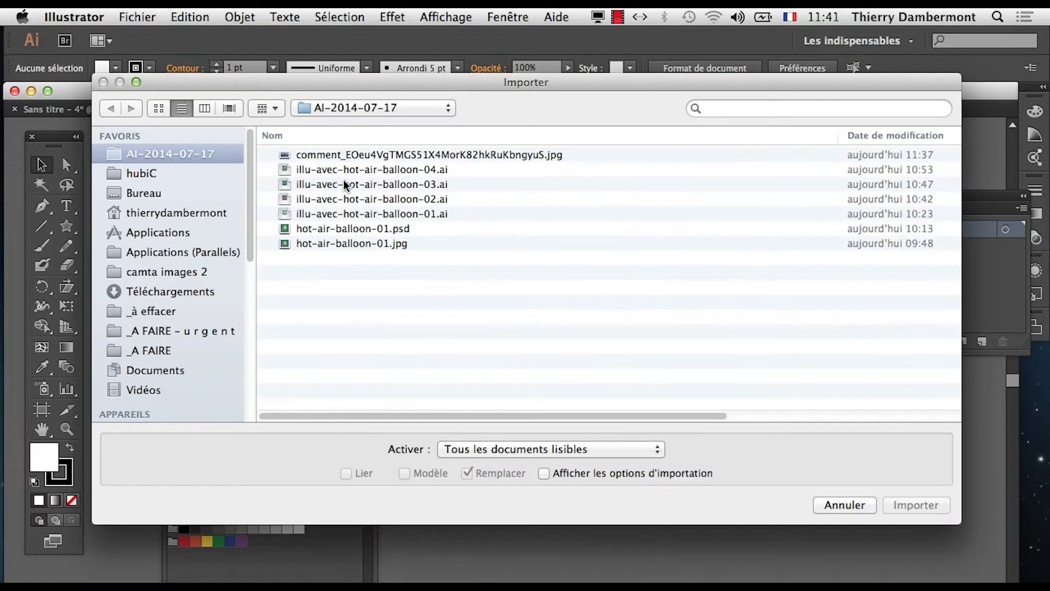
pyautogui.click(350, 155)
pyautogui.click(879, 502)
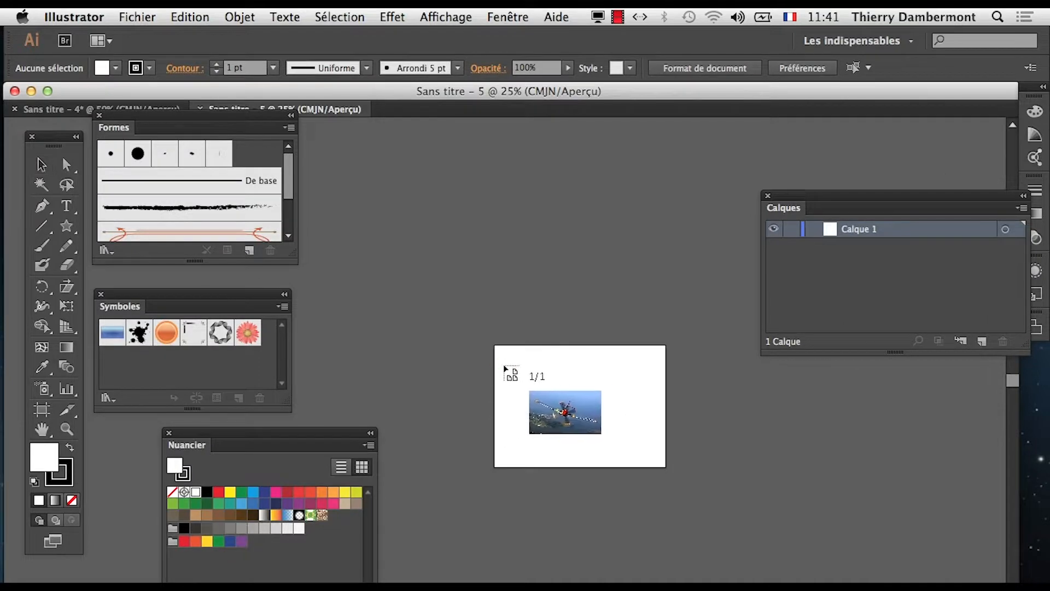
pyautogui.press('space')
pyautogui.moveTo(489, 352); pyautogui.dragTo(393, 223)
pyautogui.click(391, 221)
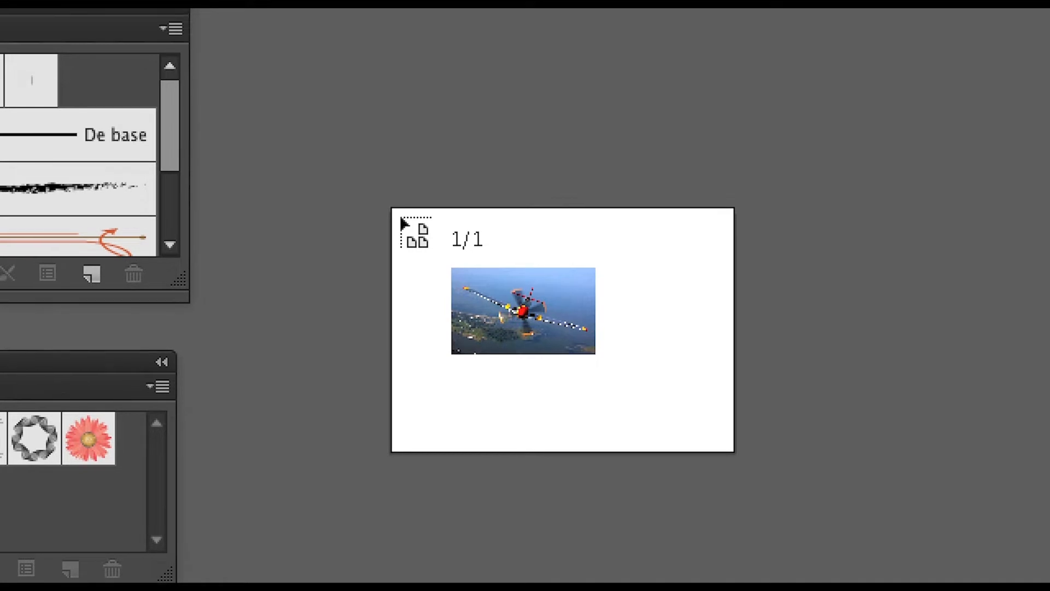
pyautogui.click(402, 223)
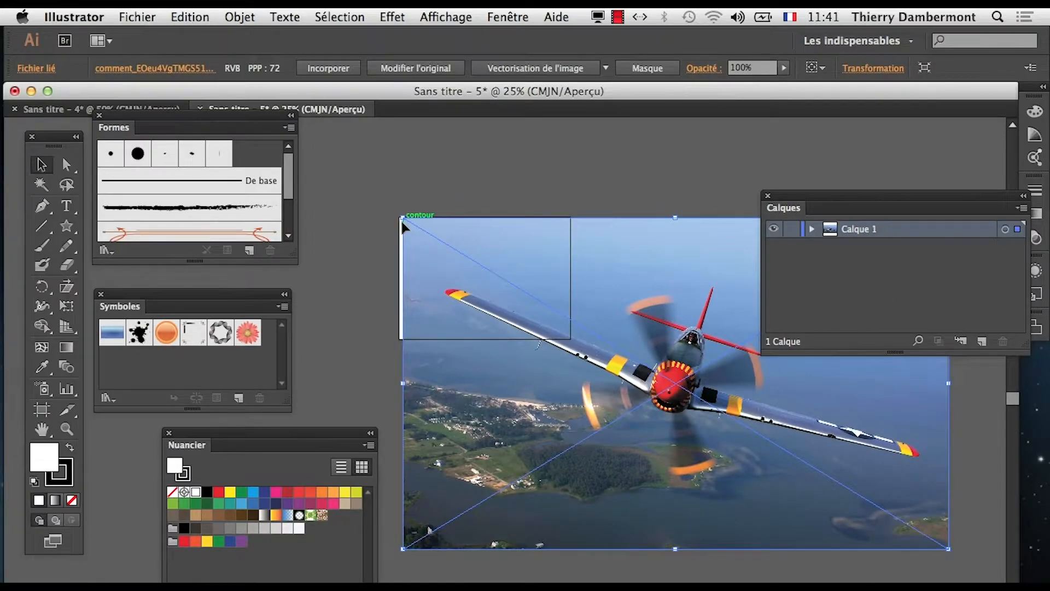
# - Enlarge the second document's artboard with the Artboard tool so it surrounds the entire original-size plane photo with a small margin
pyautogui.moveTo(485, 283); pyautogui.dragTo(426, 218)
pyautogui.moveTo(788, 217); pyautogui.dragTo(768, 542)
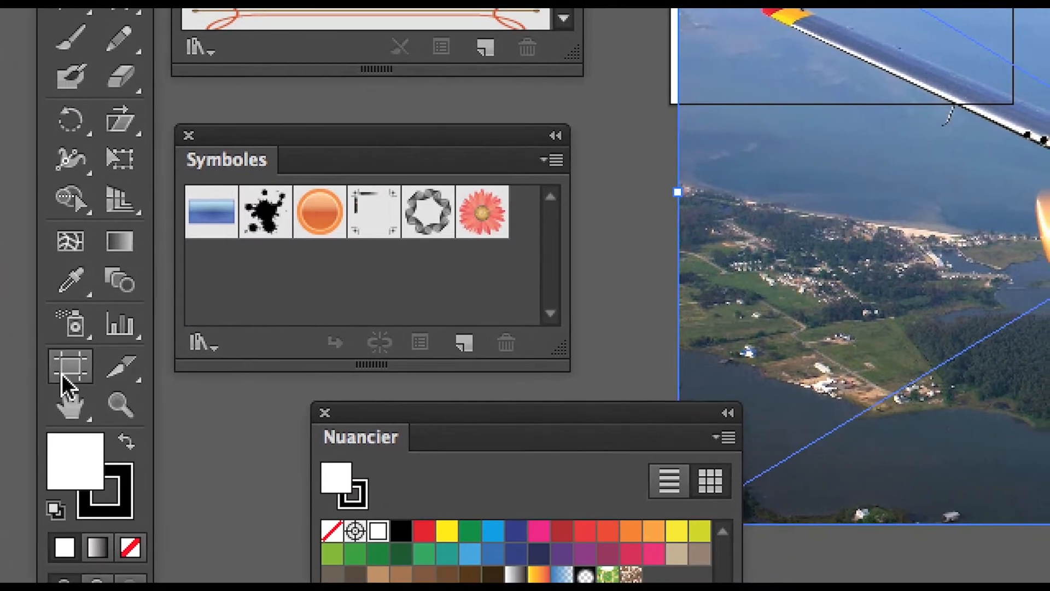
pyautogui.click(62, 376)
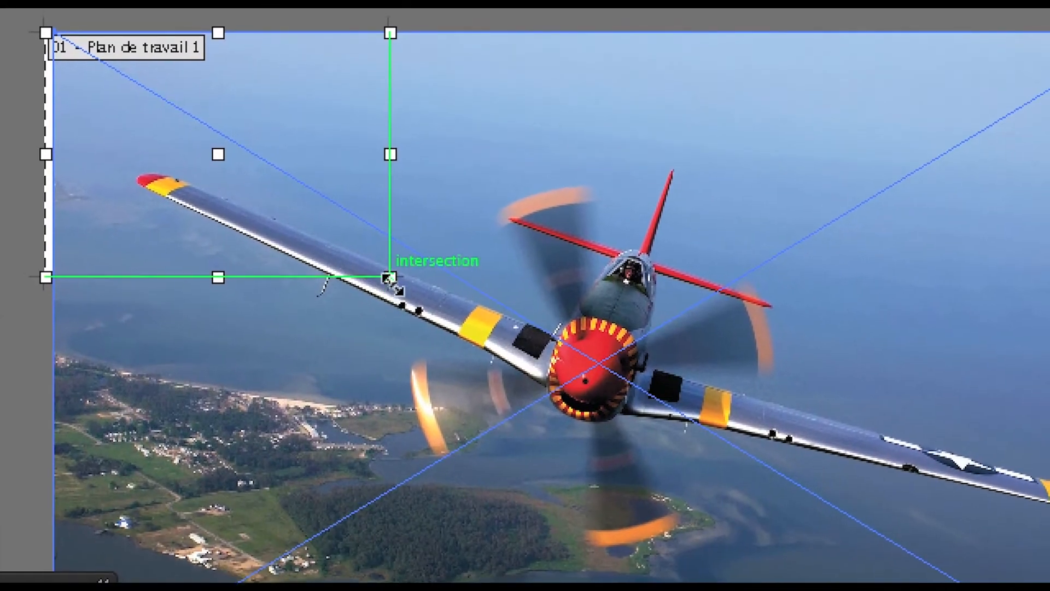
pyautogui.moveTo(388, 278); pyautogui.dragTo(1049, 590)
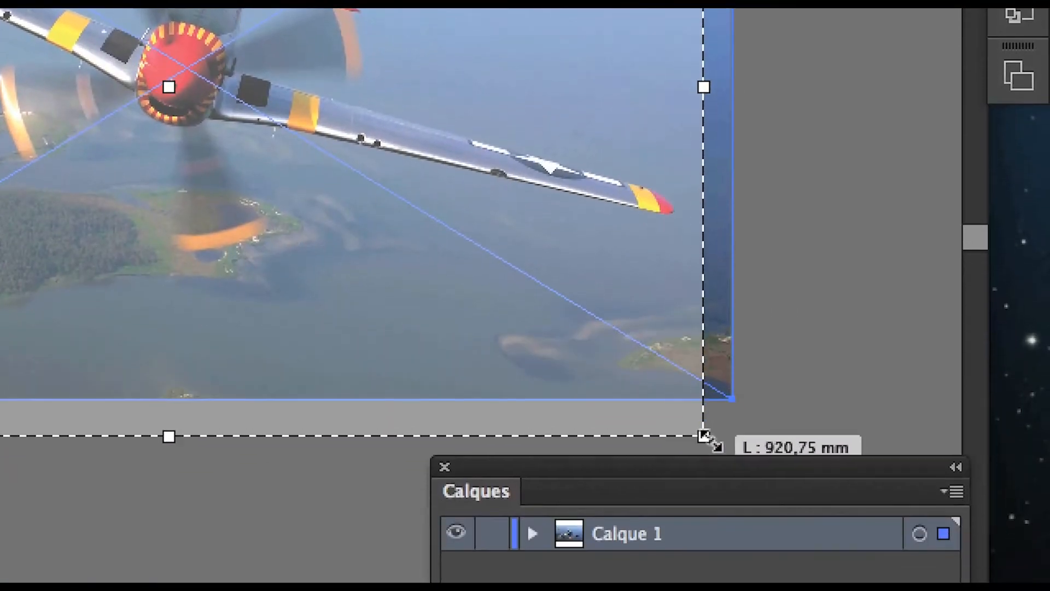
pyautogui.moveTo(705, 438); pyautogui.dragTo(763, 436)
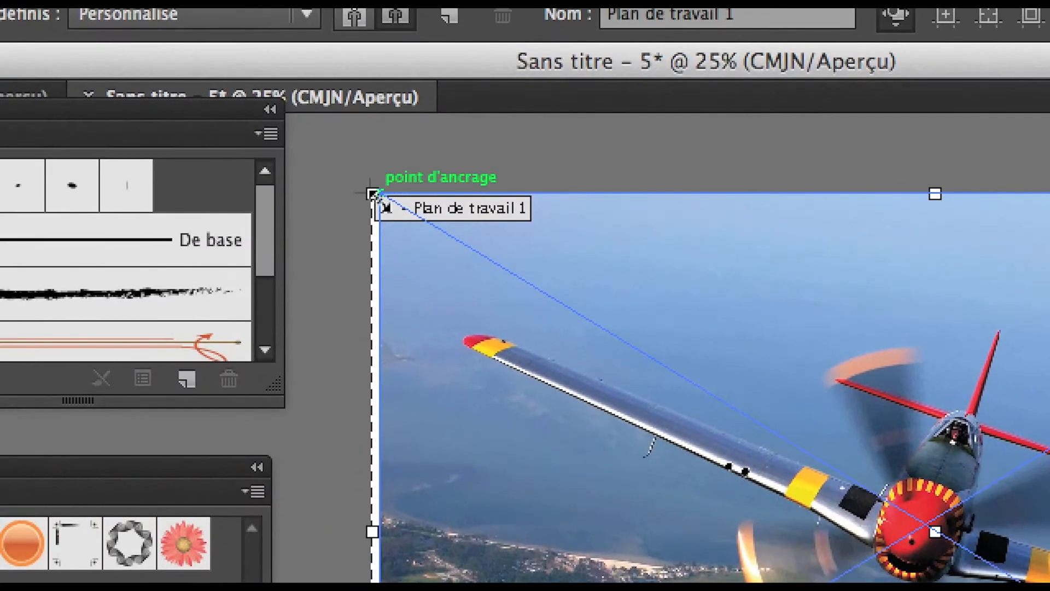
pyautogui.moveTo(373, 194); pyautogui.dragTo(363, 182)
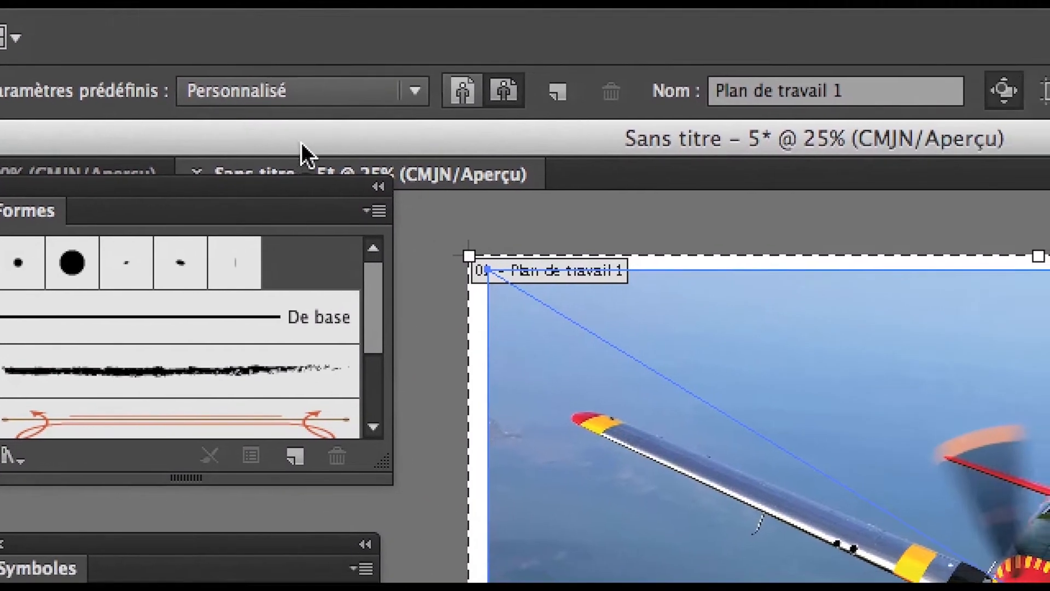
# - Check the list of preset artboard sizes and close it without choosing one
pyautogui.click(87, 189)
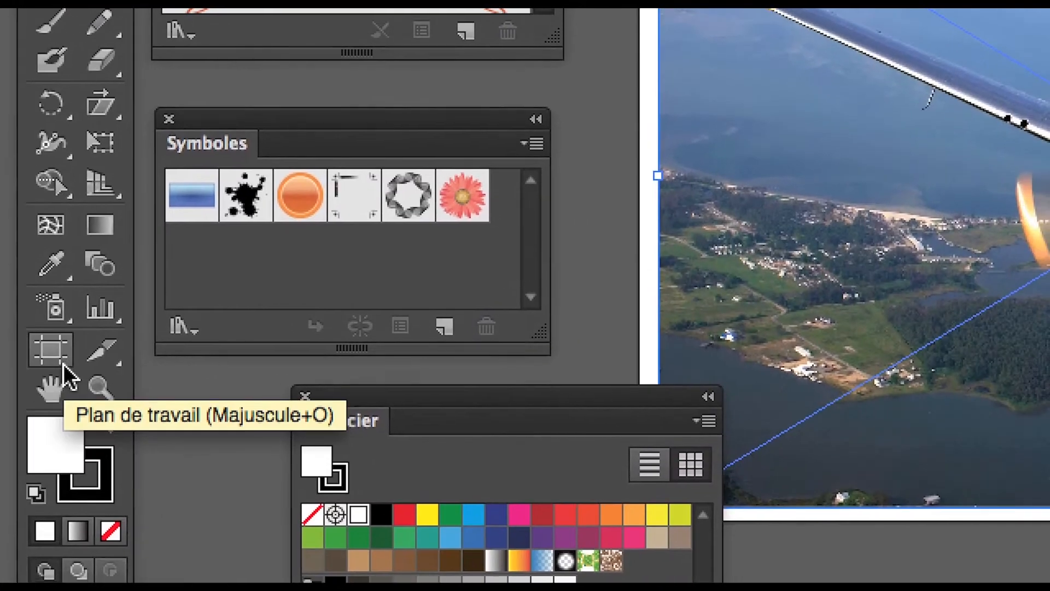
pyautogui.click(83, 392)
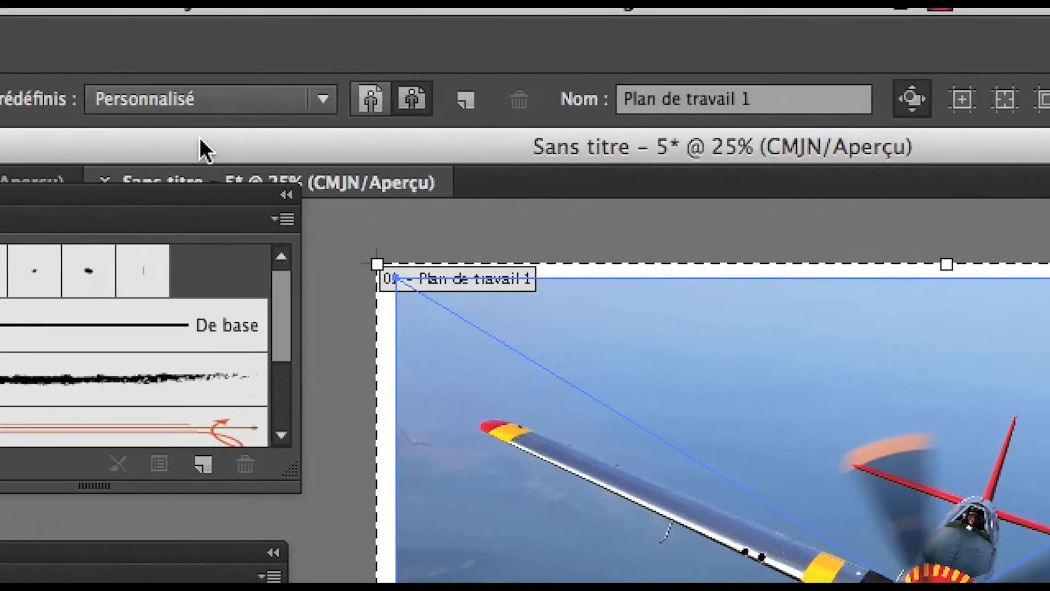
pyautogui.click(113, 98)
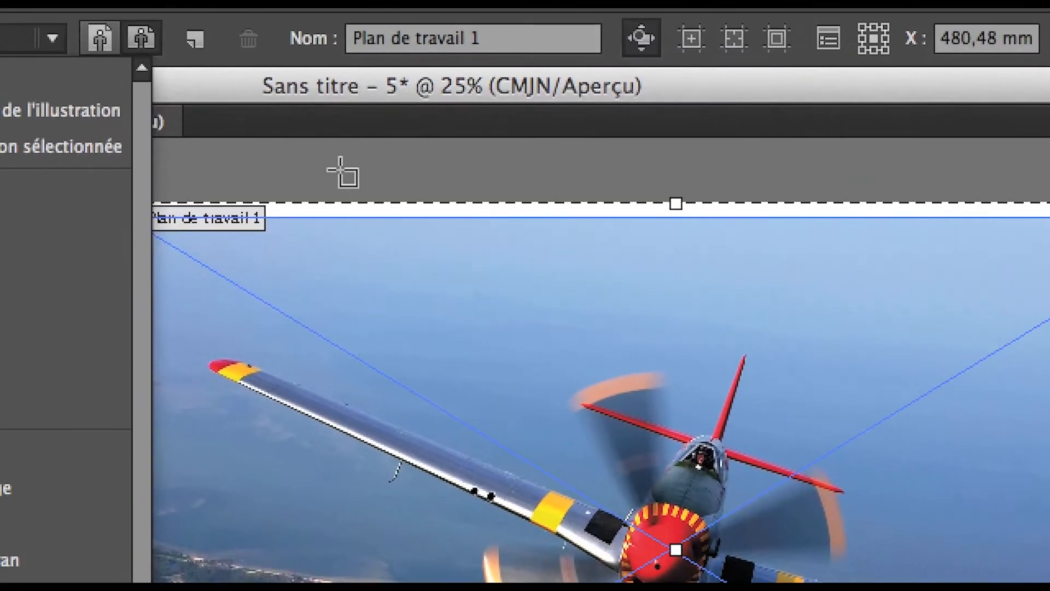
pyautogui.click(340, 169)
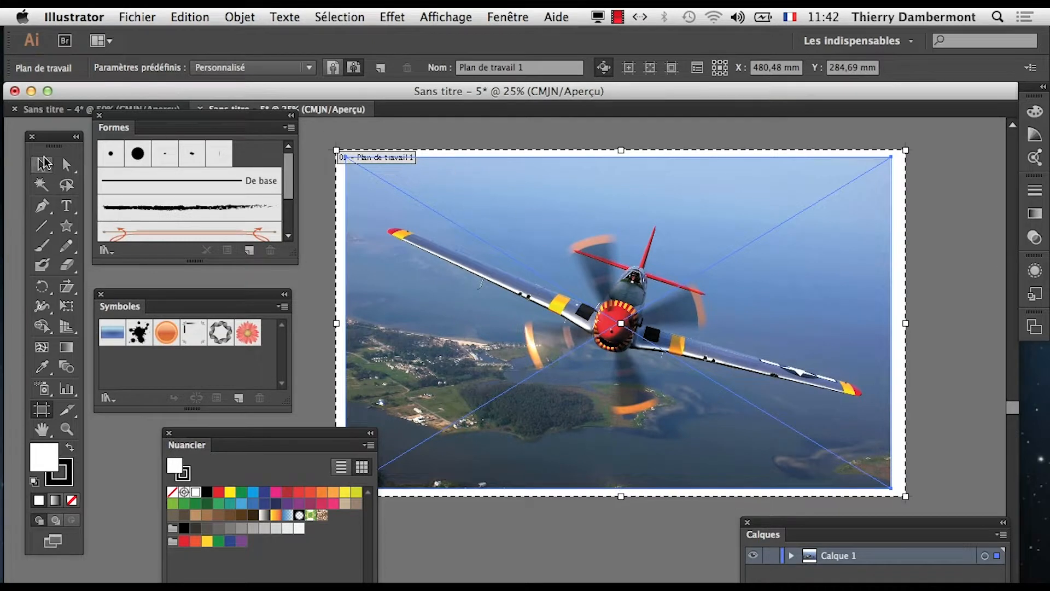
# - Leave artboard editing, deselect the photo and move the Swatches panel clear of the artboard
pyautogui.click(43, 162)
pyautogui.click(411, 146)
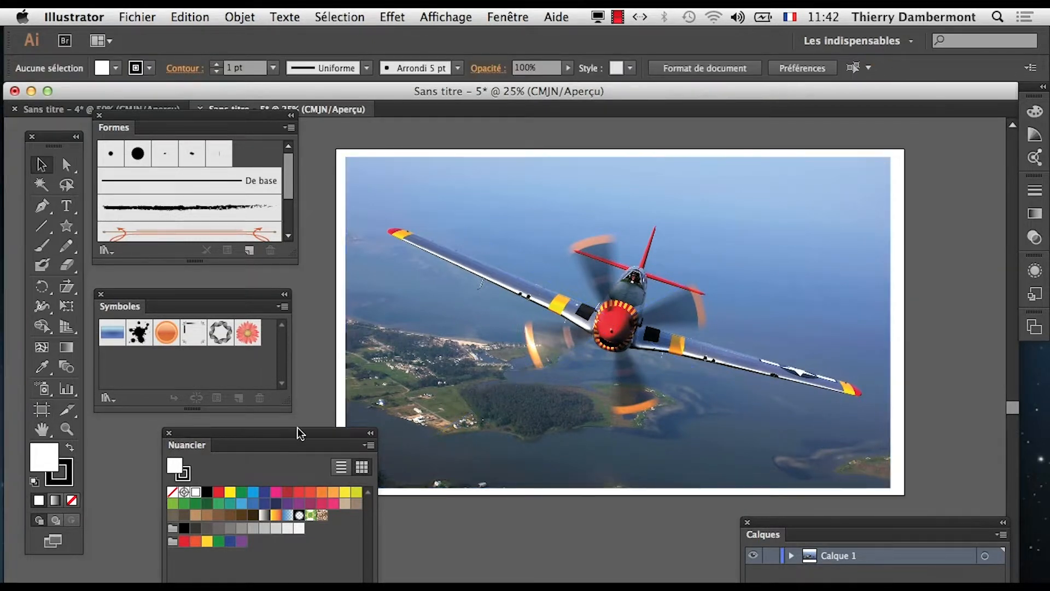
pyautogui.moveTo(300, 433); pyautogui.dragTo(239, 437)
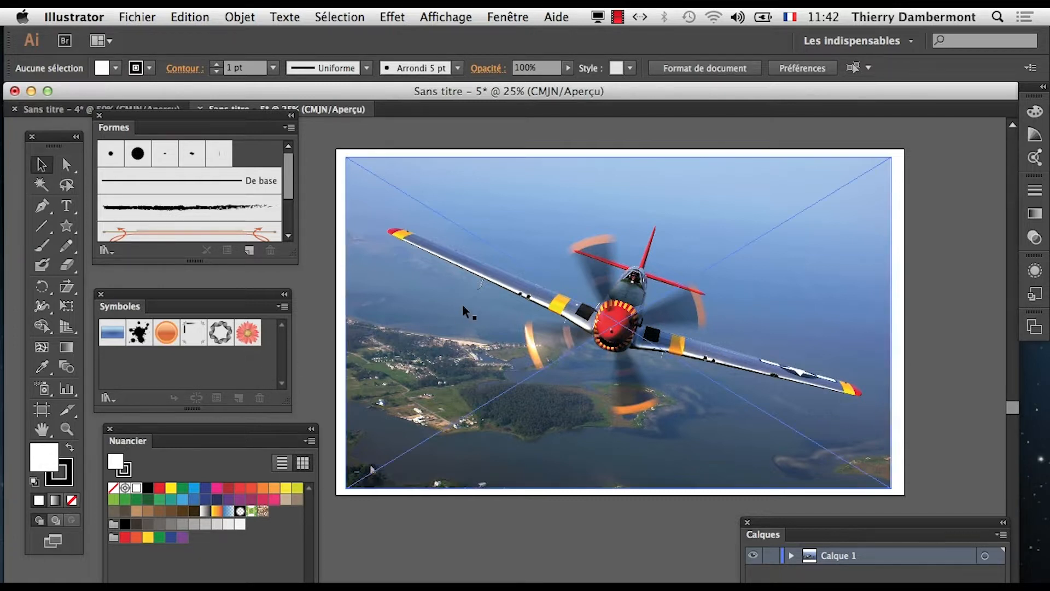
# - Compare the photo in both documents and examine the plane's nose up close in the A4 document, up to 300% zoom
pyautogui.click(52, 109)
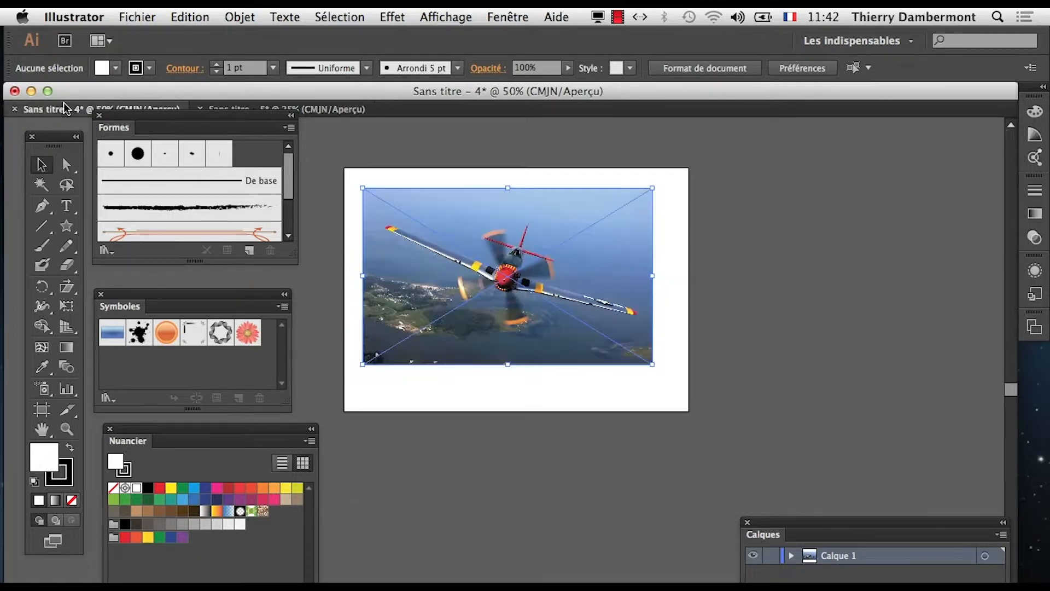
pyautogui.click(273, 111)
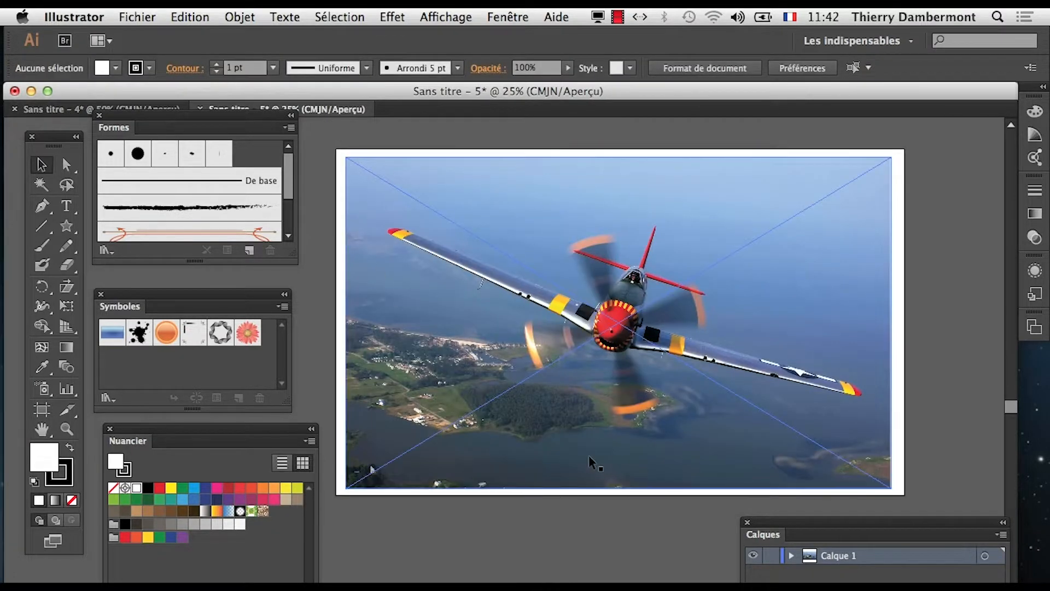
pyautogui.click(44, 111)
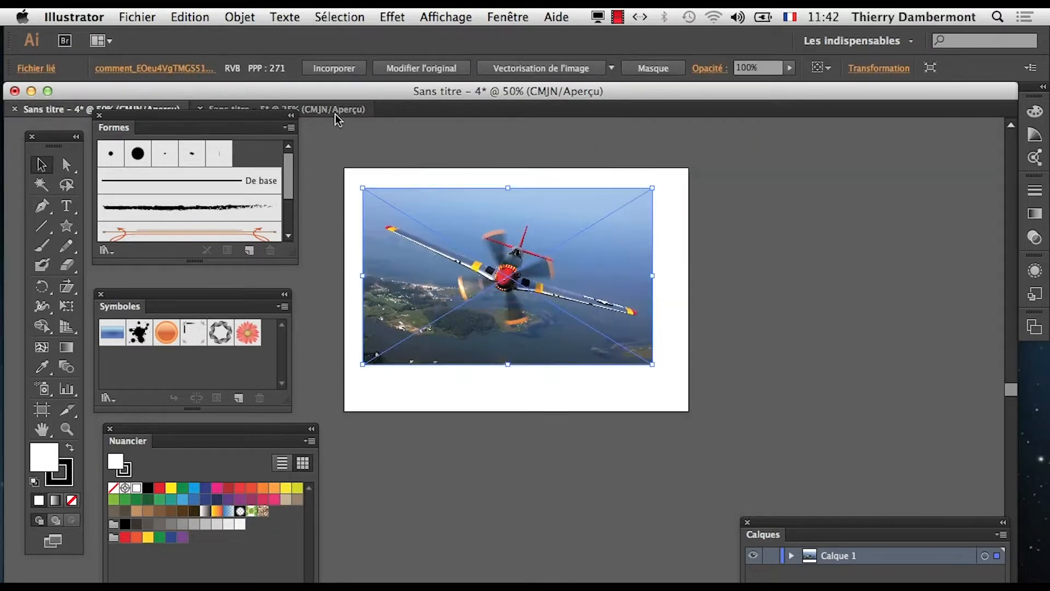
pyautogui.scroll(5, 490, 277)
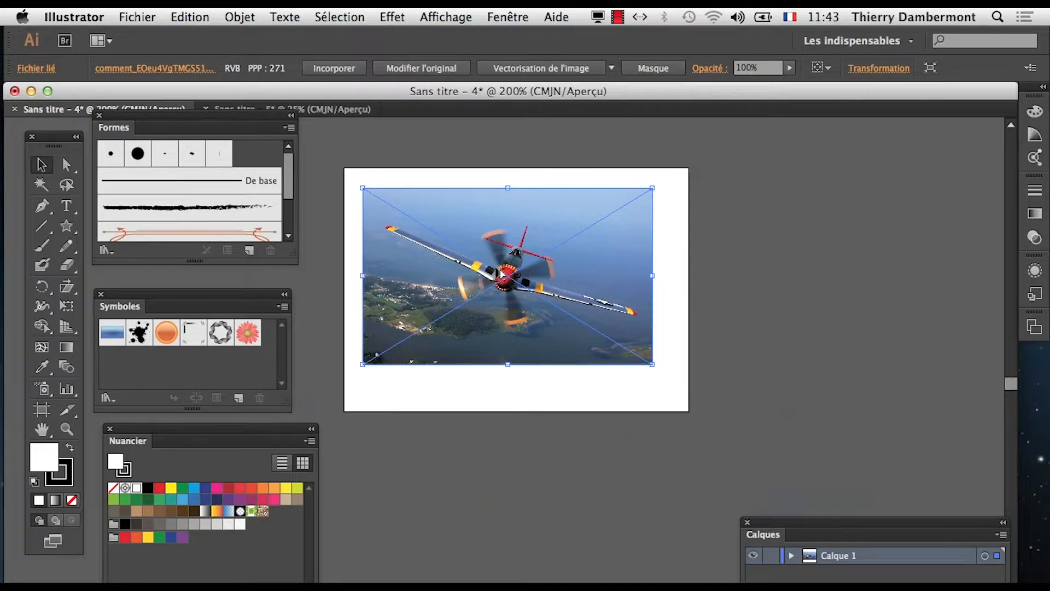
pyautogui.scroll(1, 500, 276)
pyautogui.scroll(-5, 497, 280)
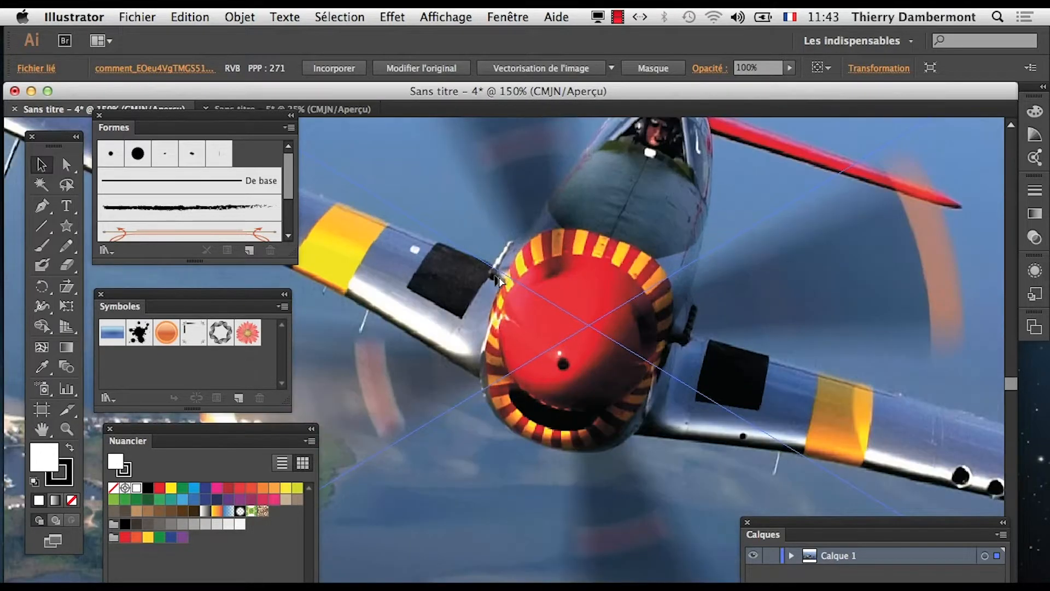
pyautogui.scroll(-3, 496, 284)
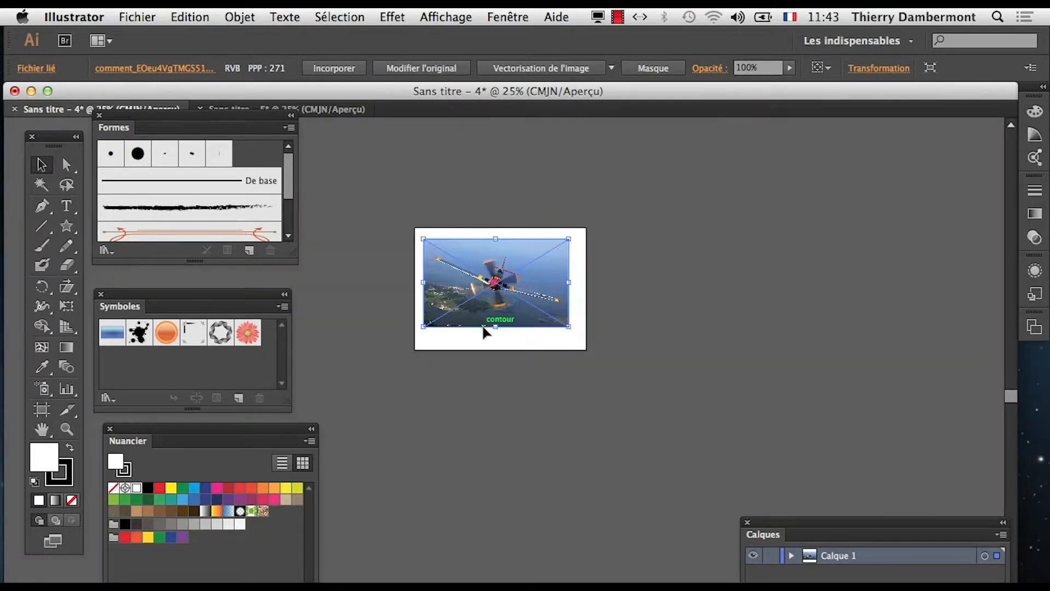
pyautogui.scroll(5, 485, 330)
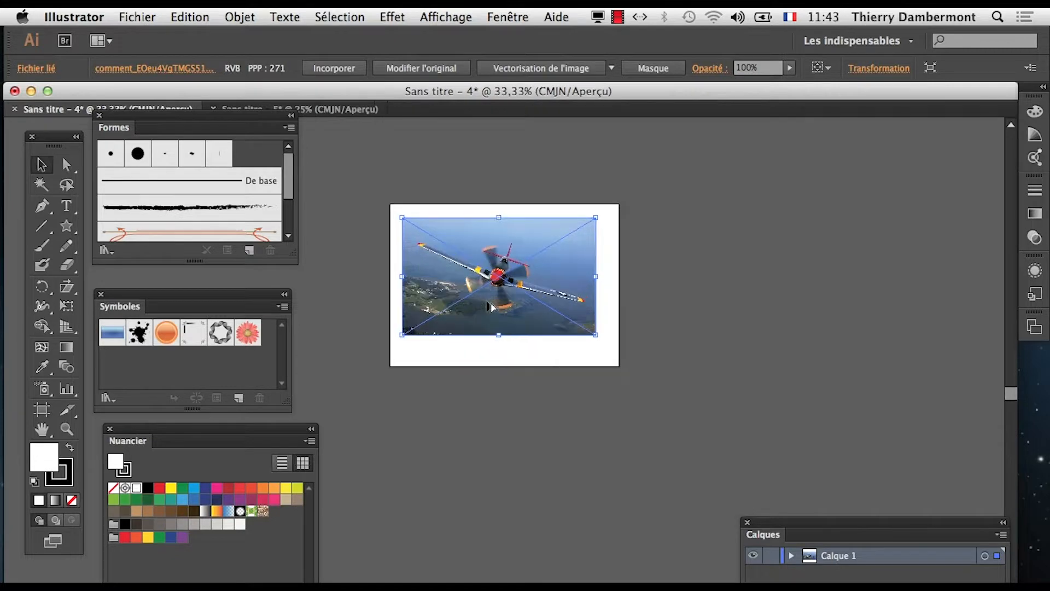
pyautogui.scroll(1, 505, 239)
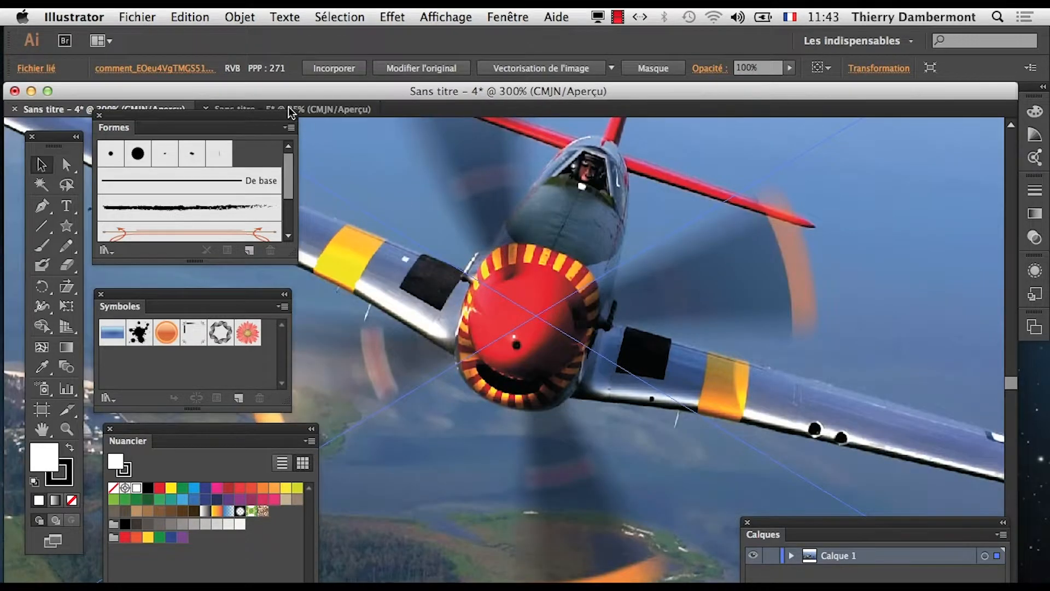
# - Examine the original-size photo in the second document, both up close and as a whole with its enlarged artboard
pyautogui.click(317, 112)
pyautogui.scroll(6, 667, 305)
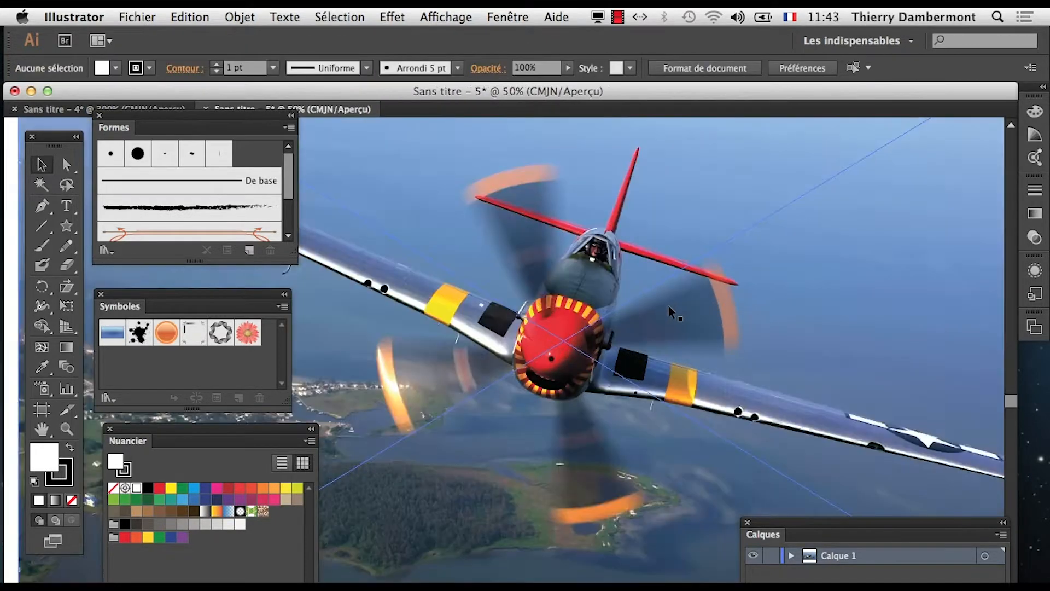
pyautogui.scroll(-3, 667, 306)
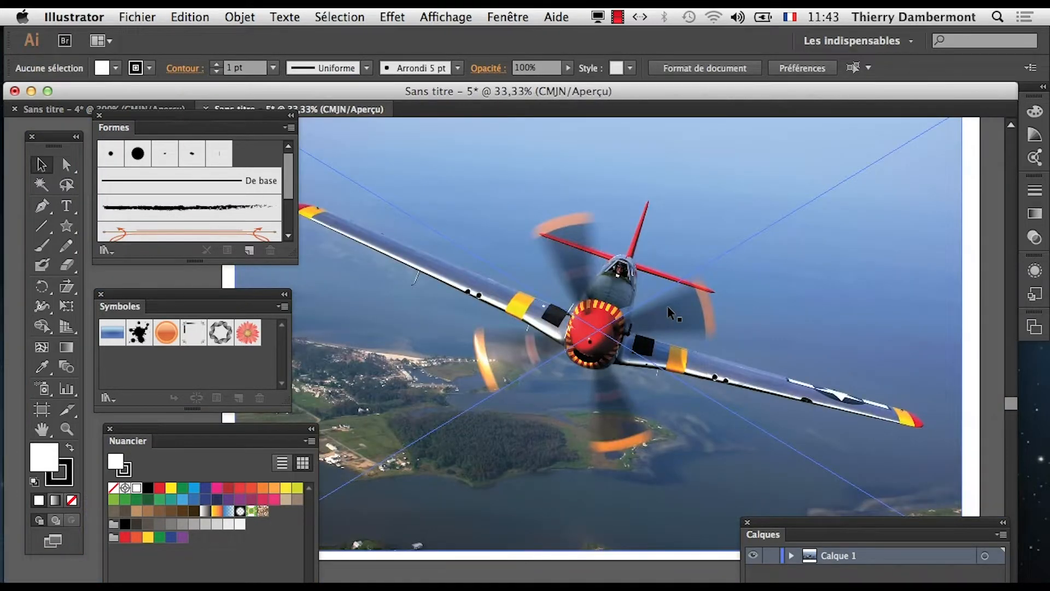
pyautogui.scroll(-4, 670, 301)
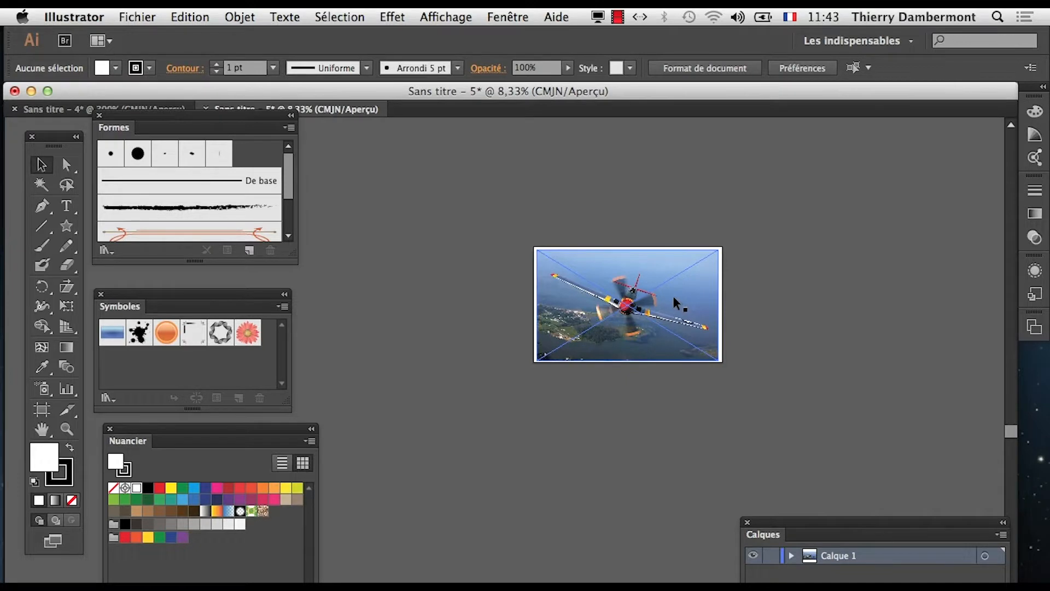
# - Return to the A4 document with the whole artboard in view at 50% and move the Brushes panel clear of it
pyautogui.click(169, 110)
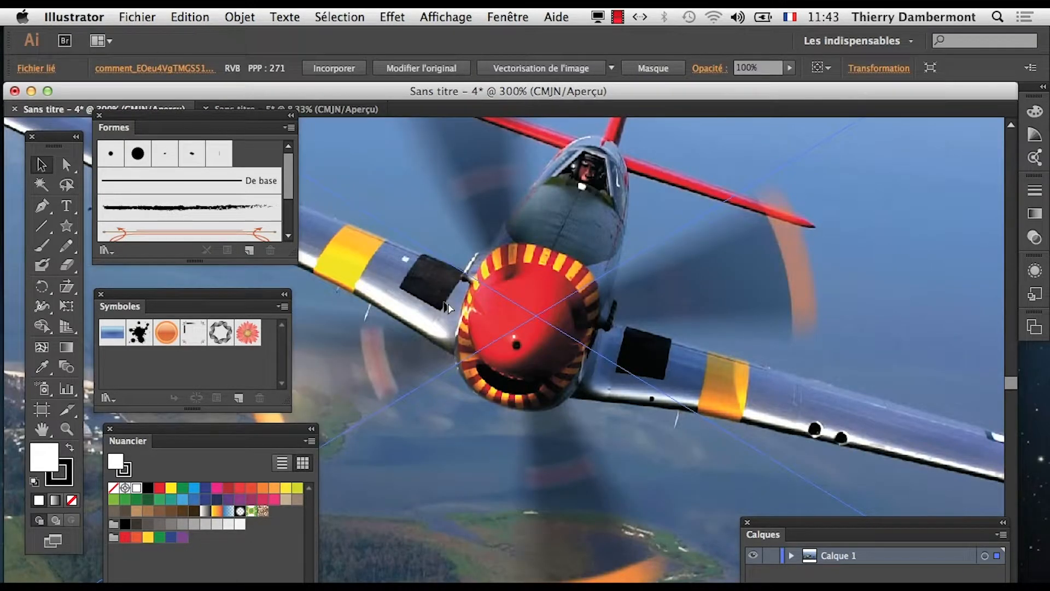
pyautogui.scroll(-6, 448, 308)
pyautogui.moveTo(423, 337); pyautogui.dragTo(524, 316)
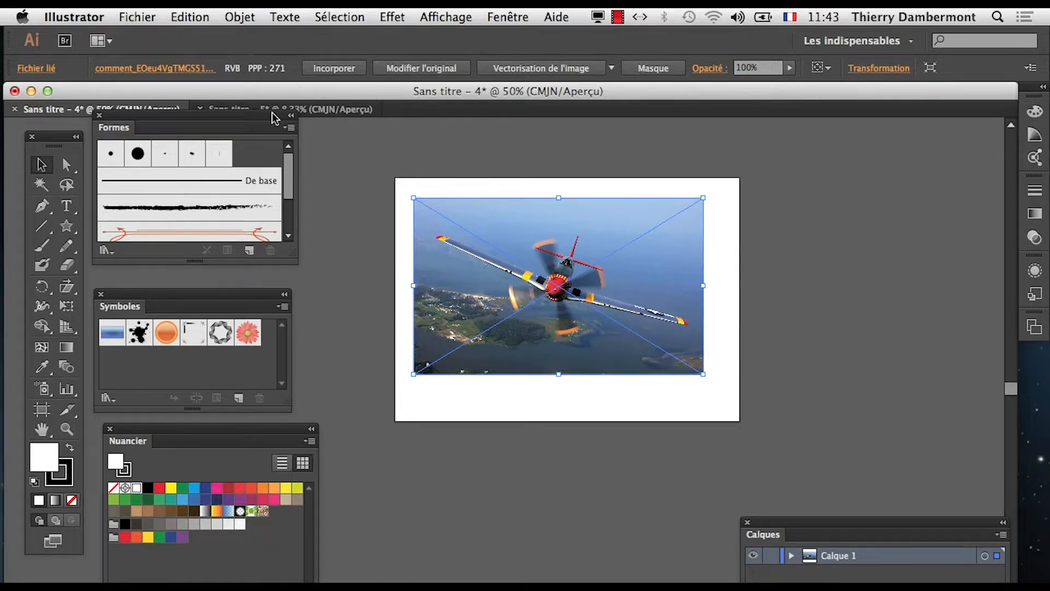
pyautogui.moveTo(275, 118); pyautogui.dragTo(966, 178)
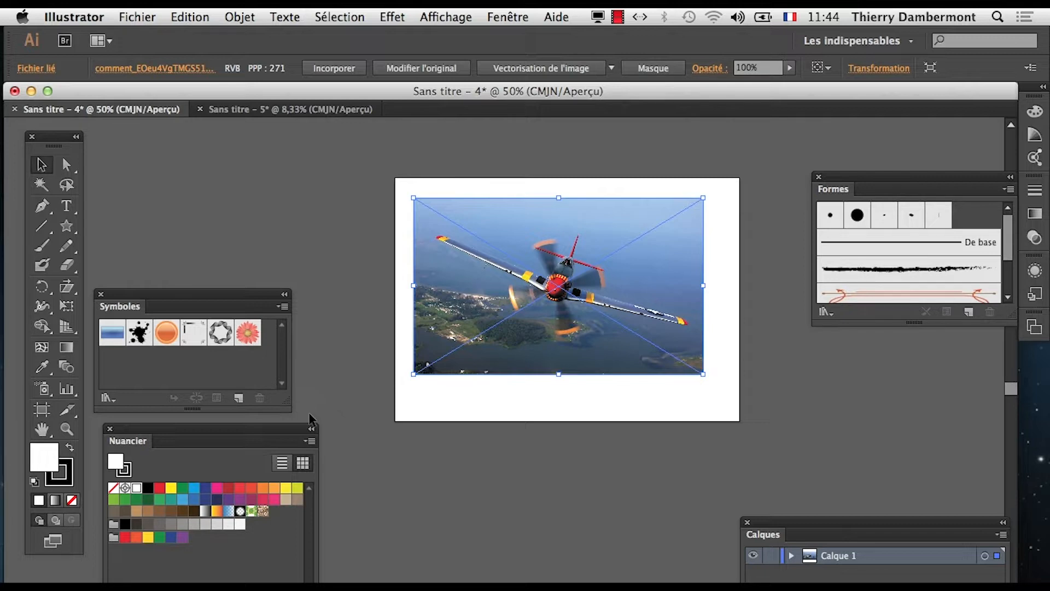
# - Switch to Firefox and open the bookmark "YouTube – Broadcast Yourself." from the overflow bookmarks
pyautogui.moveTo(2, 435)
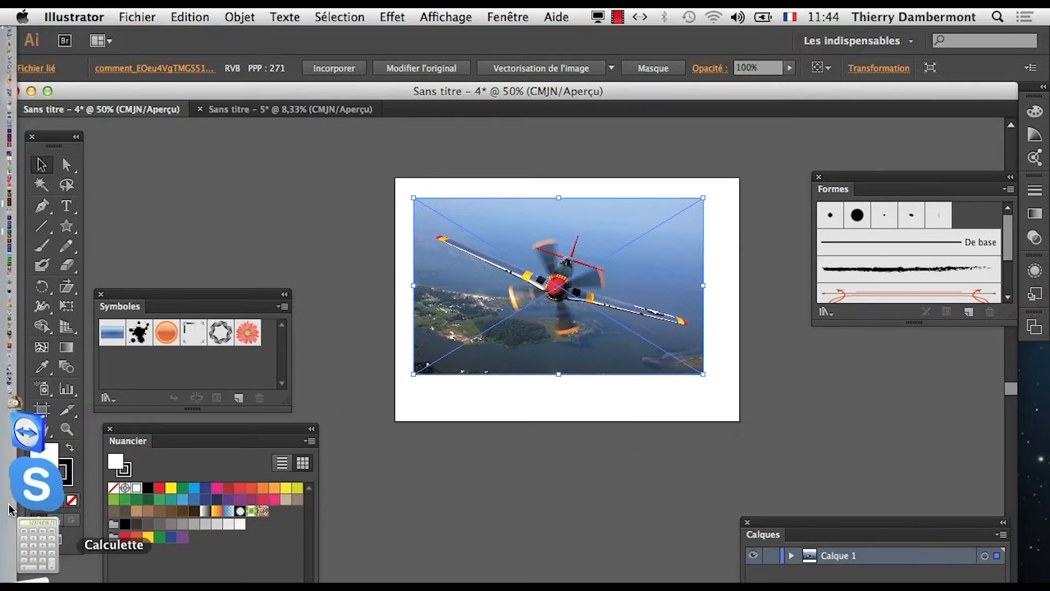
pyautogui.click(34, 519)
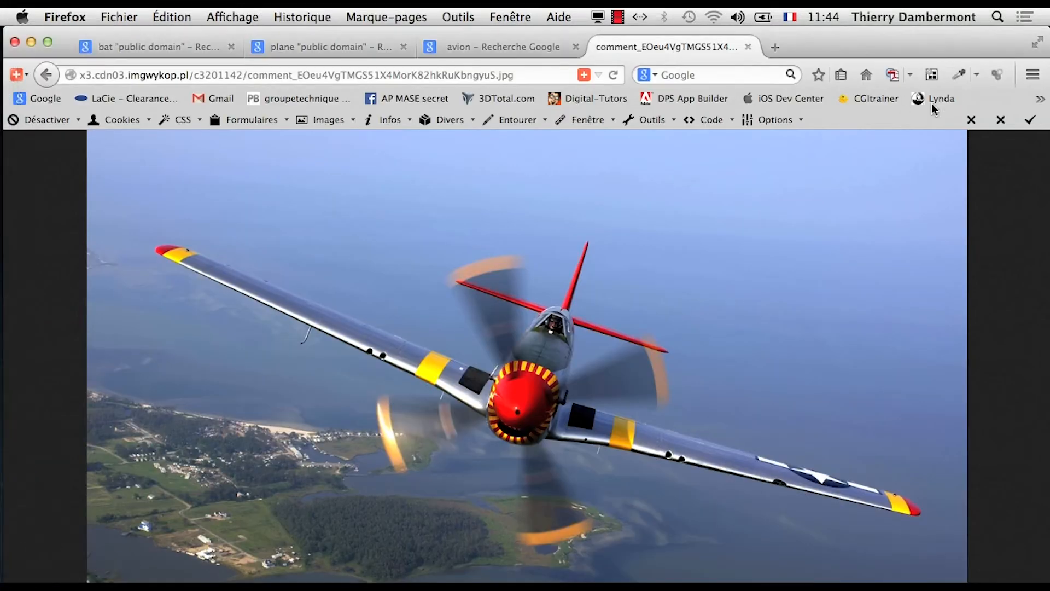
pyautogui.click(1039, 100)
pyautogui.scroll(-10, 763, 546)
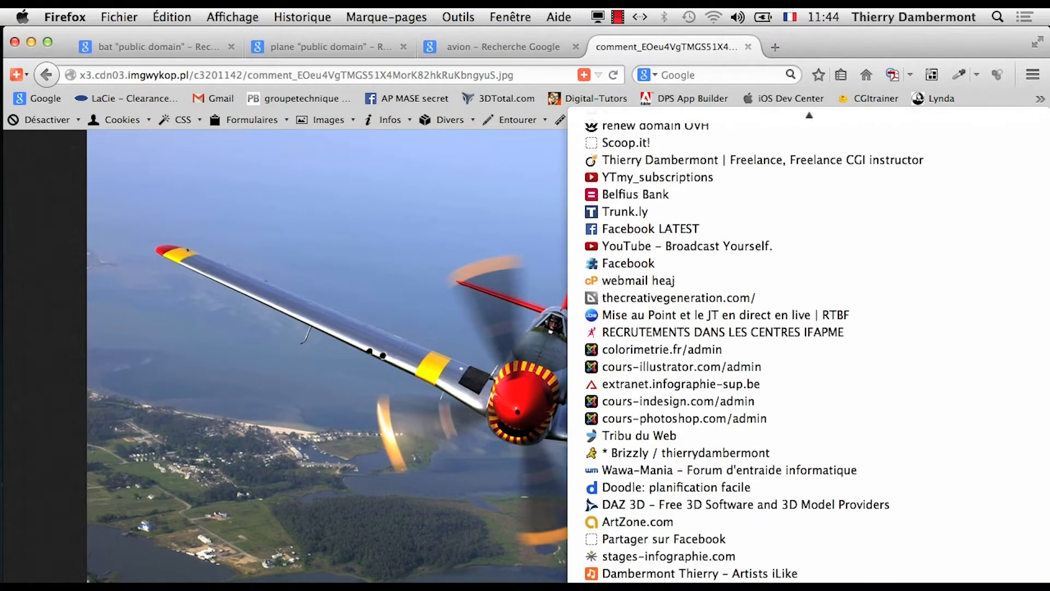
pyautogui.scroll(-15, 762, 581)
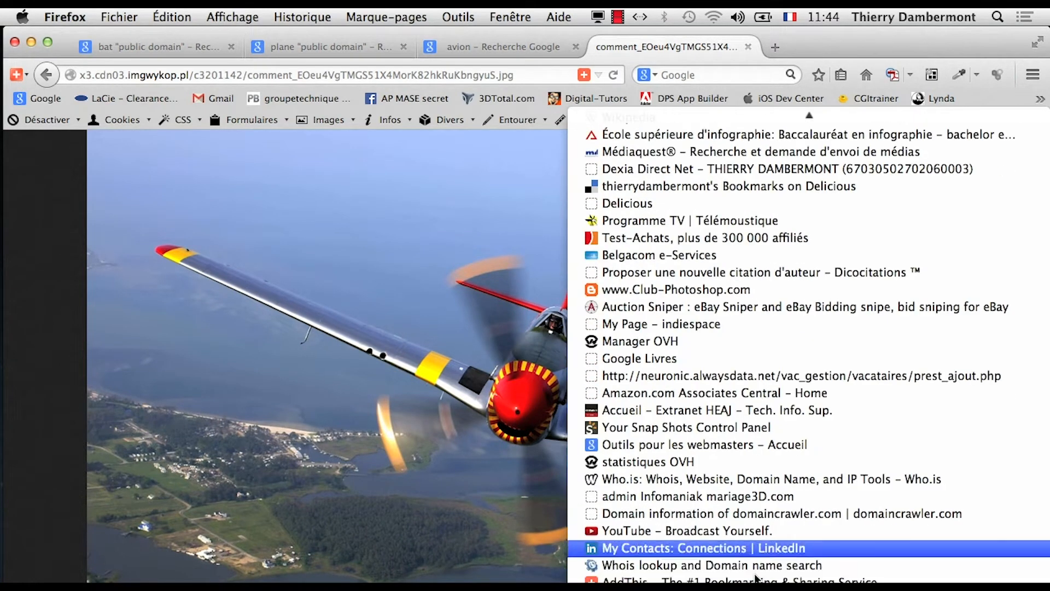
pyautogui.click(701, 533)
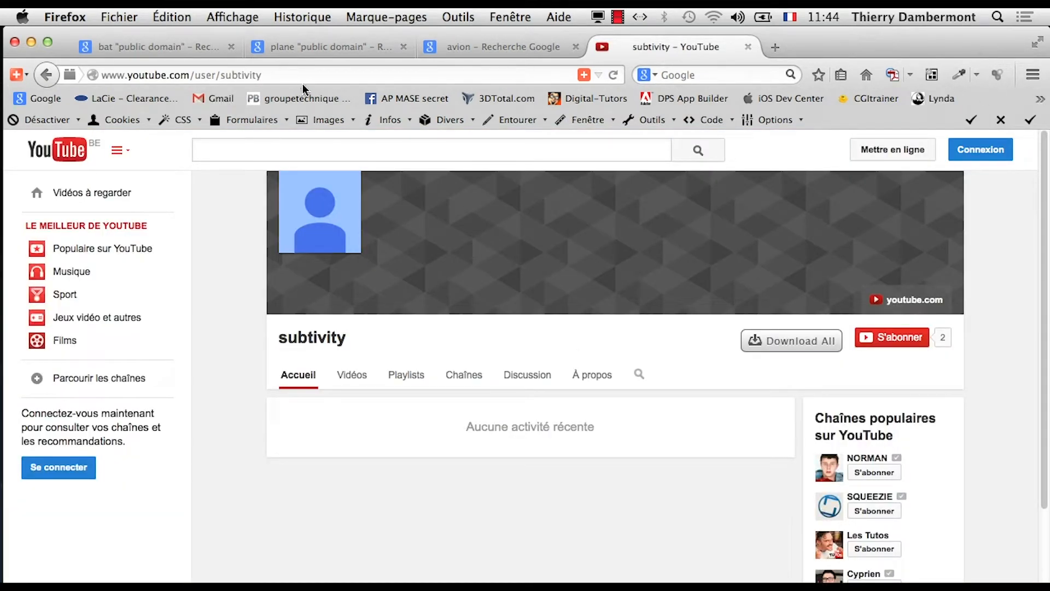
# - Look through the overflow bookmarks for the channel and reopen the "YouTube – Broadcast Yourself." entry
pyautogui.click(1039, 99)
pyautogui.scroll(-8, 875, 339)
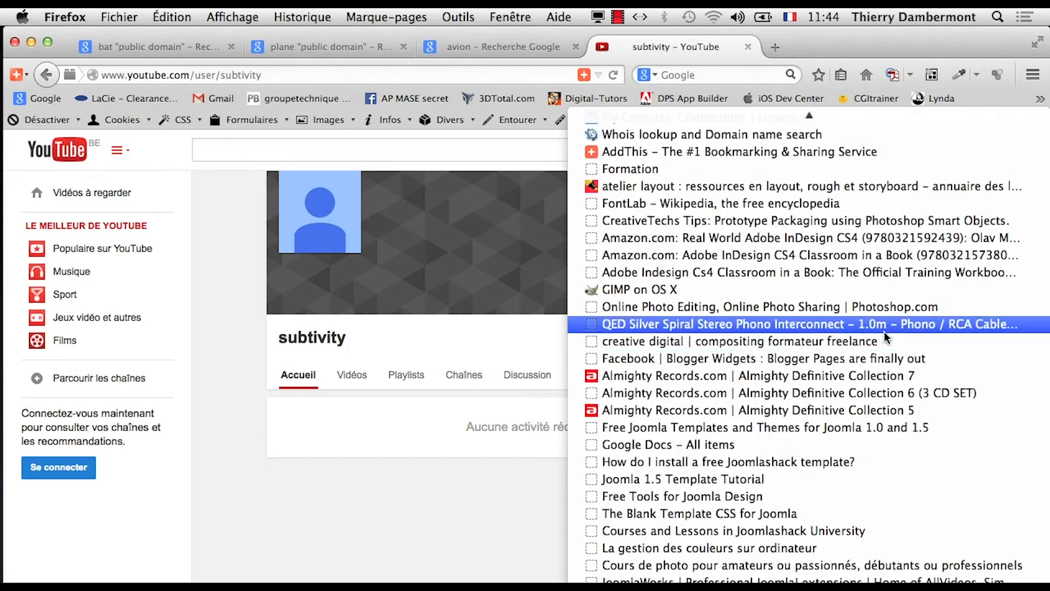
pyautogui.scroll(-20, 781, 378)
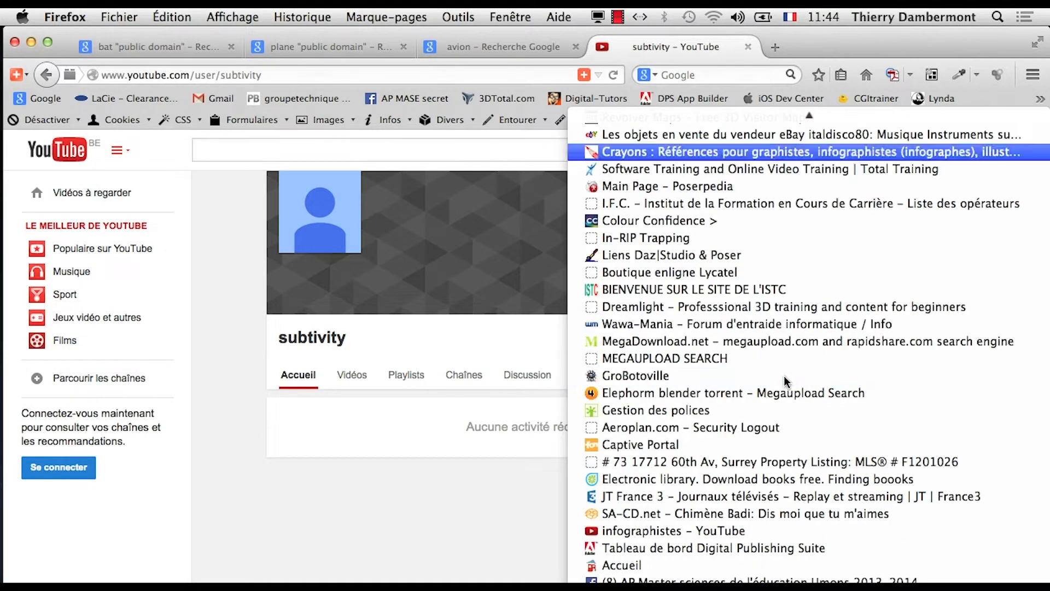
pyautogui.scroll(15, 779, 386)
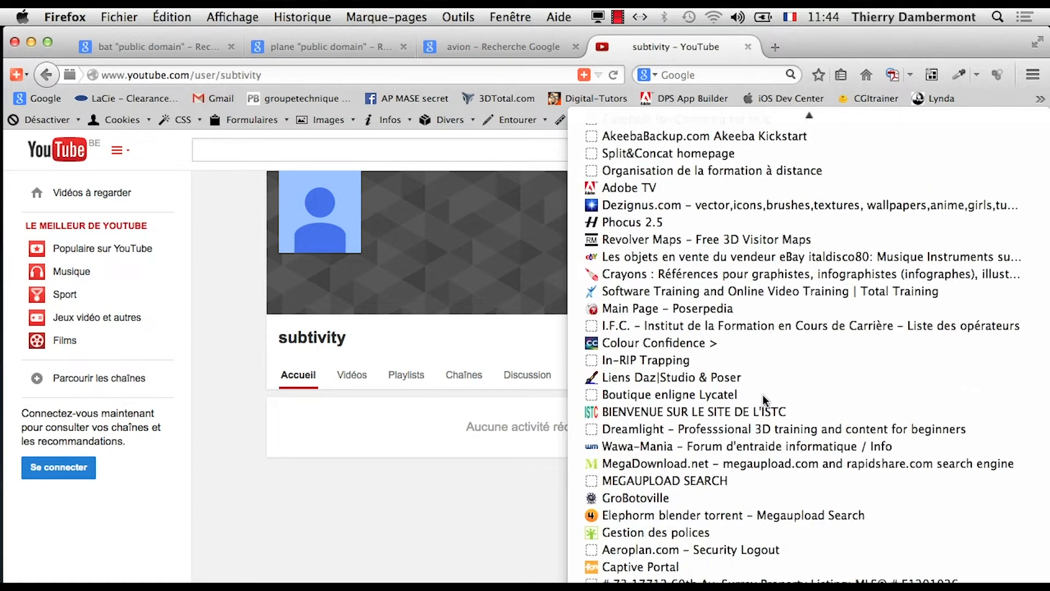
pyautogui.scroll(20, 764, 400)
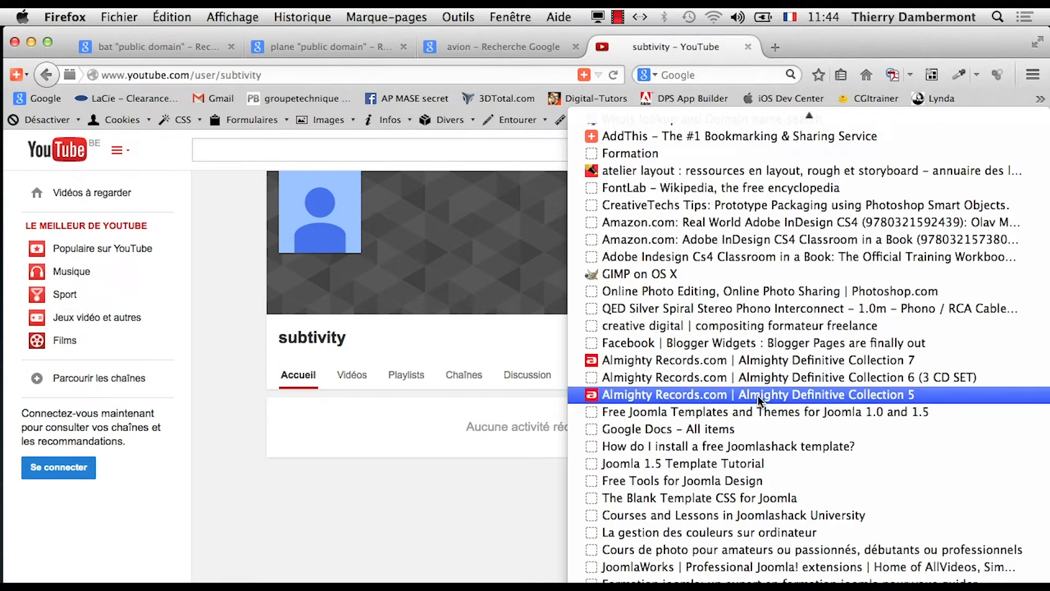
pyautogui.scroll(4, 759, 397)
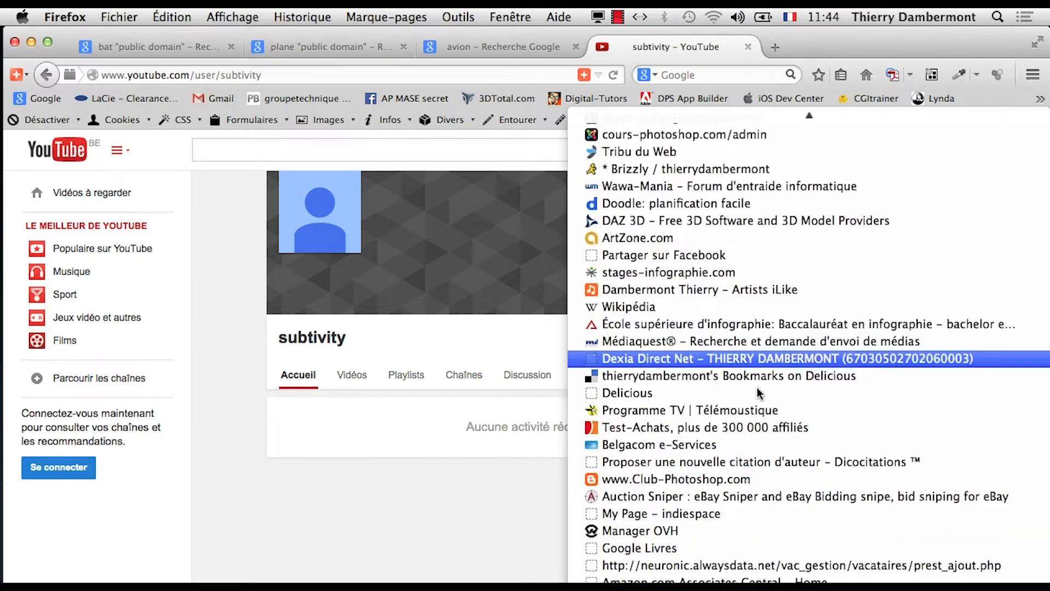
pyautogui.scroll(-3, 759, 397)
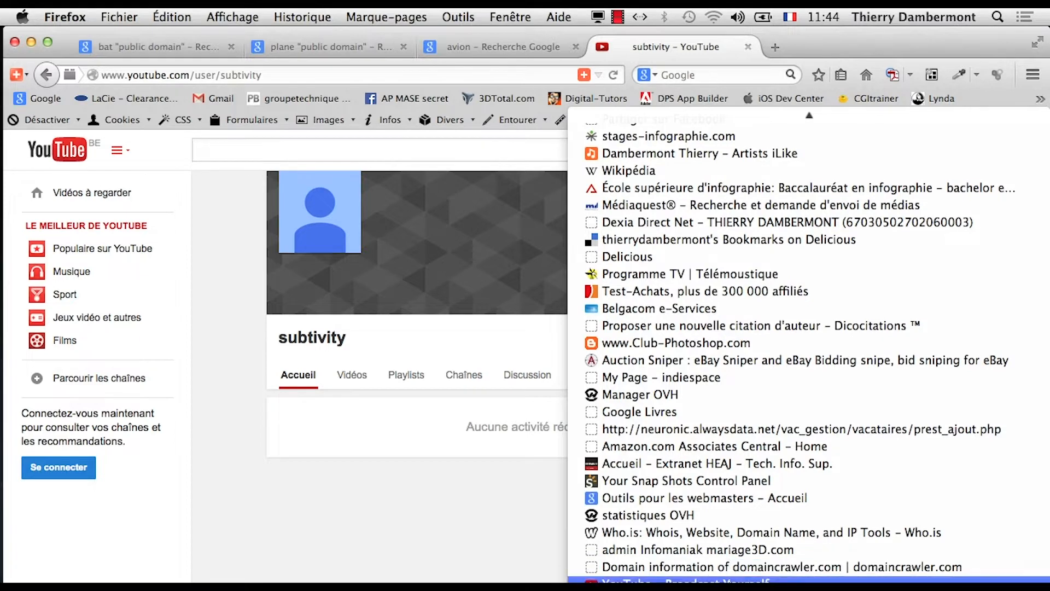
pyautogui.click(732, 579)
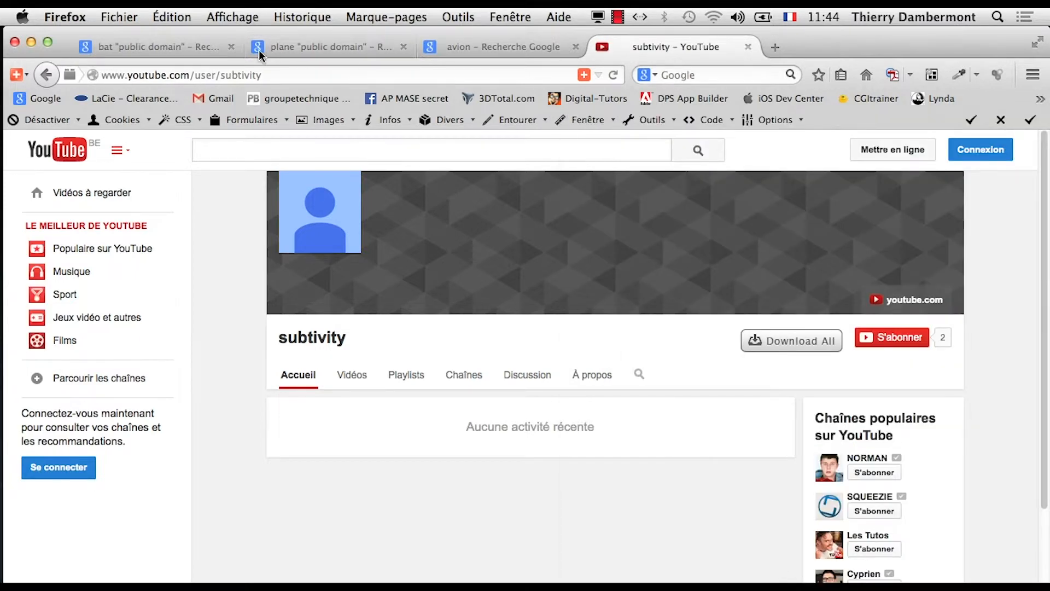
pyautogui.click(222, 74)
pyautogui.doubleClick(222, 74)
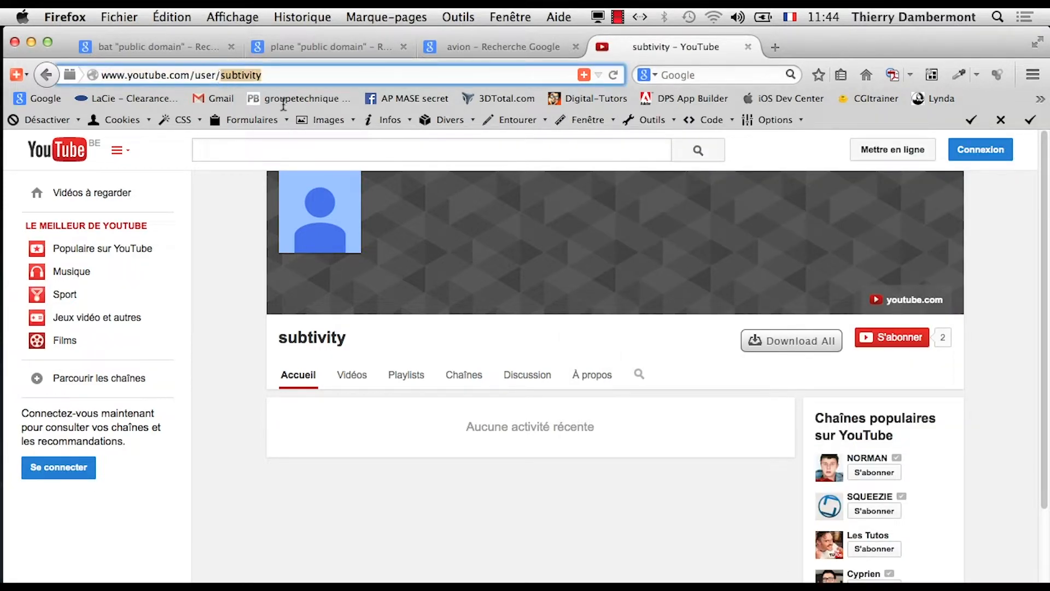
pyautogui.write('i')
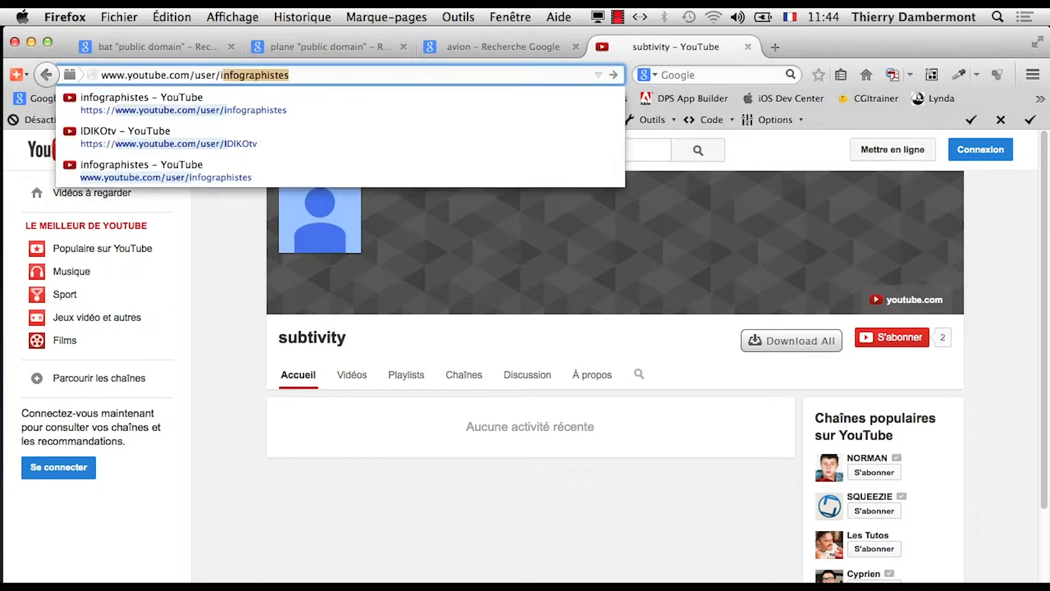
pyautogui.press('BackSpace')
pyautogui.press('BackSpace')
pyautogui.press('BackSpace')
pyautogui.press('BackSpace')
pyautogui.press('BackSpace')
pyautogui.press('BackSpace')
pyautogui.press('BackSpace')
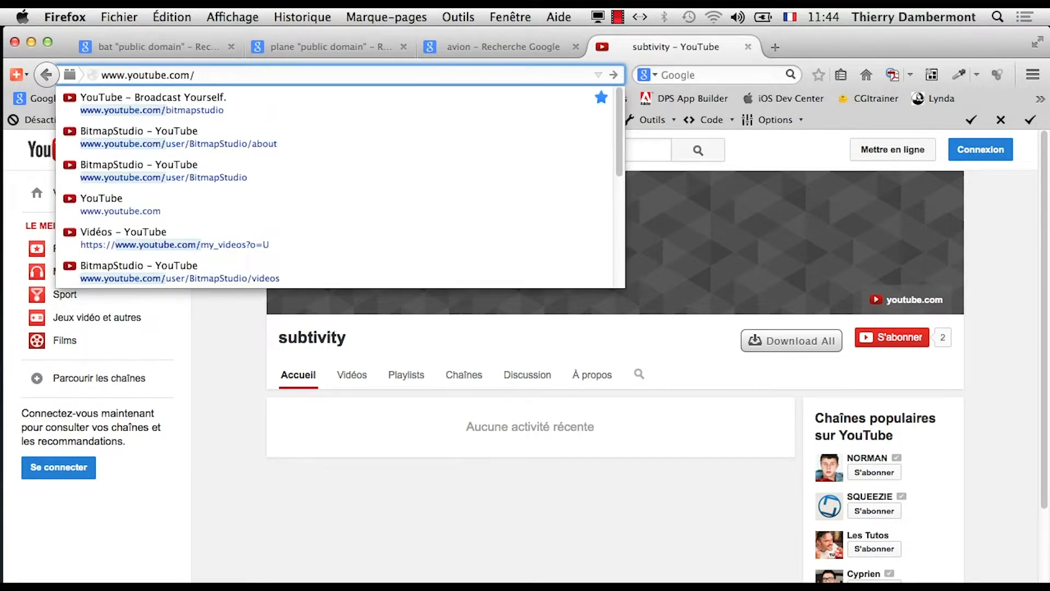
pyautogui.write('idikotv')
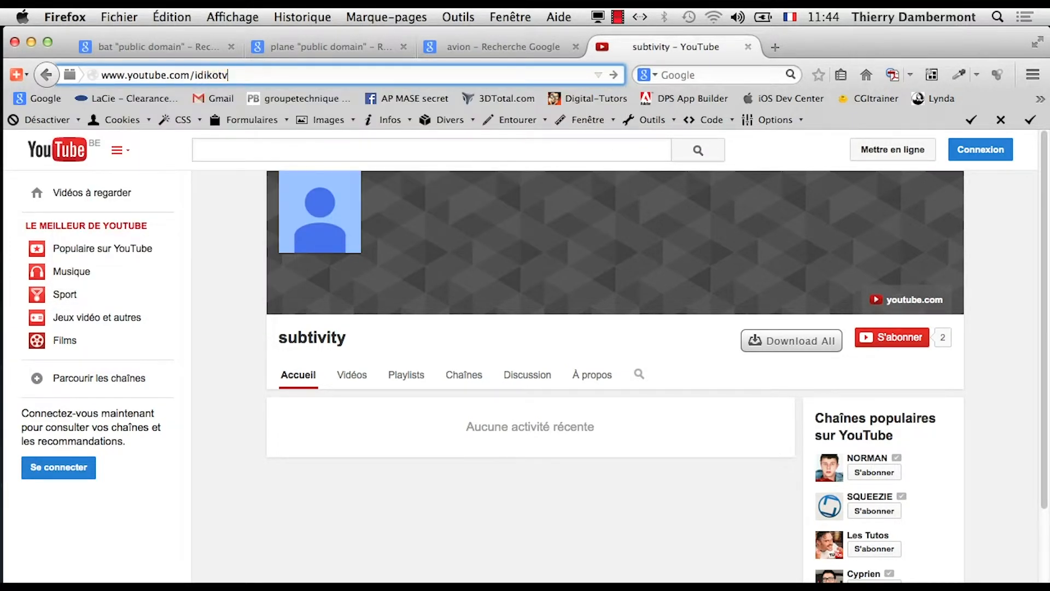
pyautogui.press('Return')
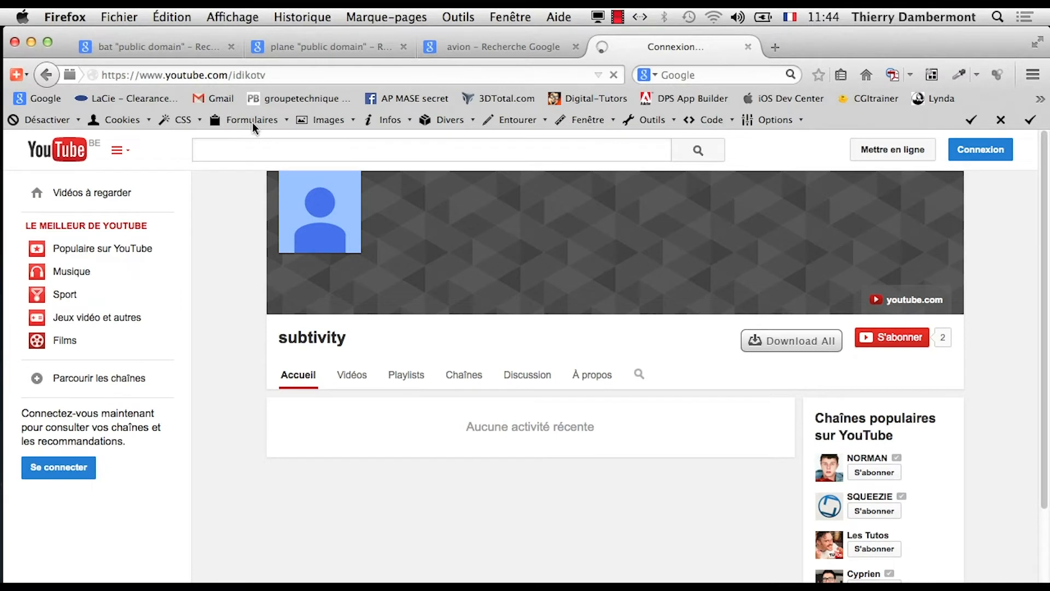
pyautogui.click(216, 98)
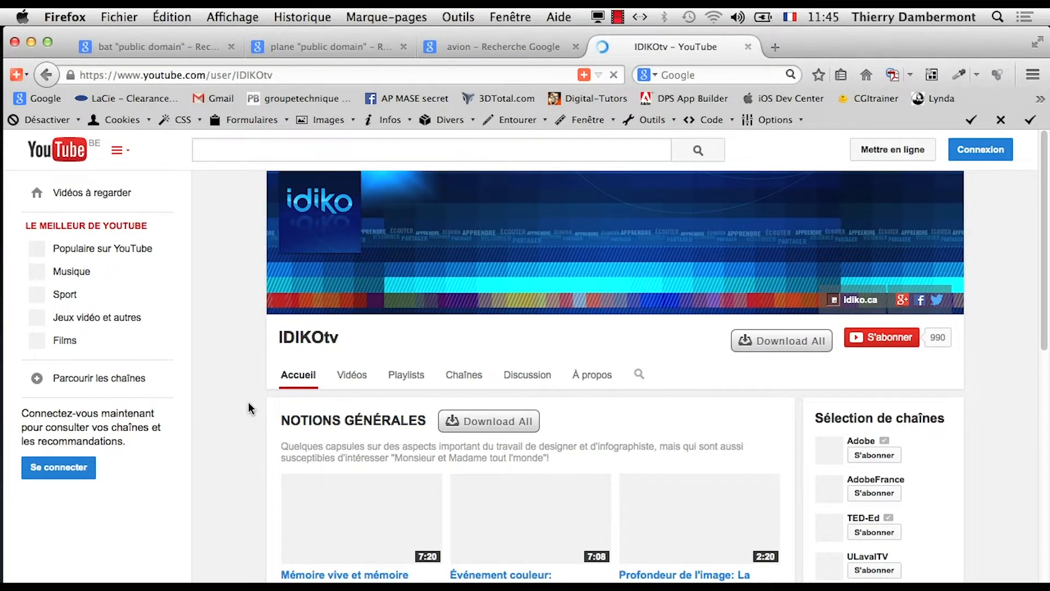
# - Open the video "Dimension de l'image: distinguer la taille, la définition et la résolution" under IMAGE MATRICIELLE and pause it with its title highlighted
pyautogui.scroll(-3, 250, 411)
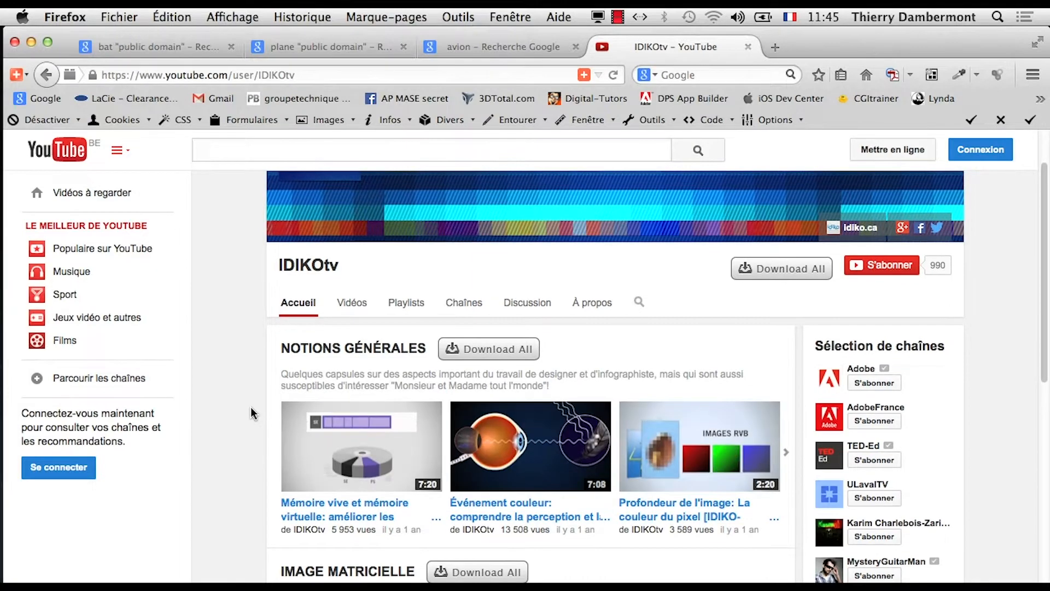
pyautogui.scroll(-4, 661, 503)
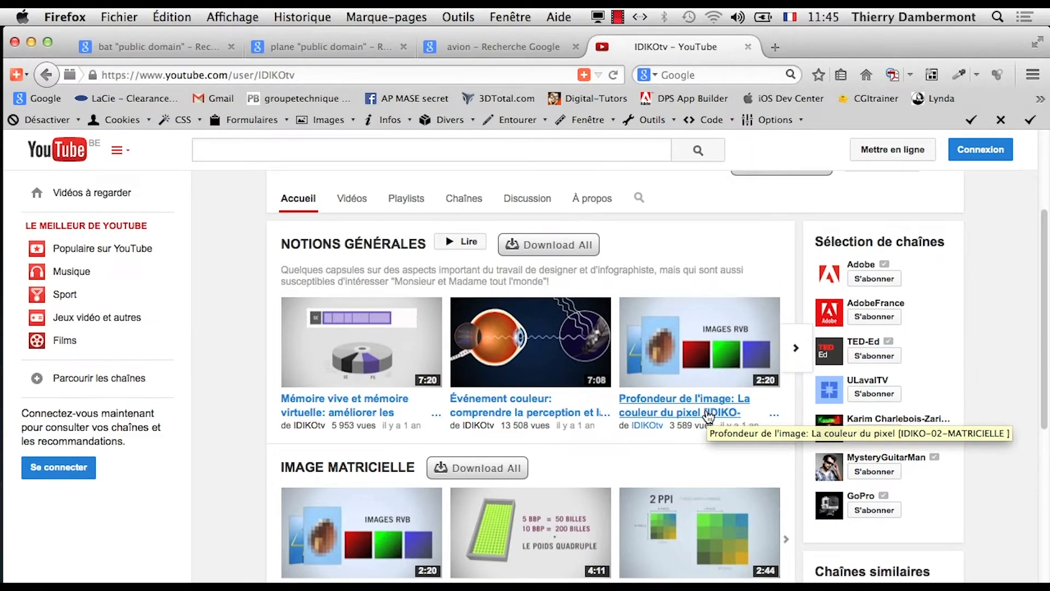
pyautogui.scroll(-5, 708, 417)
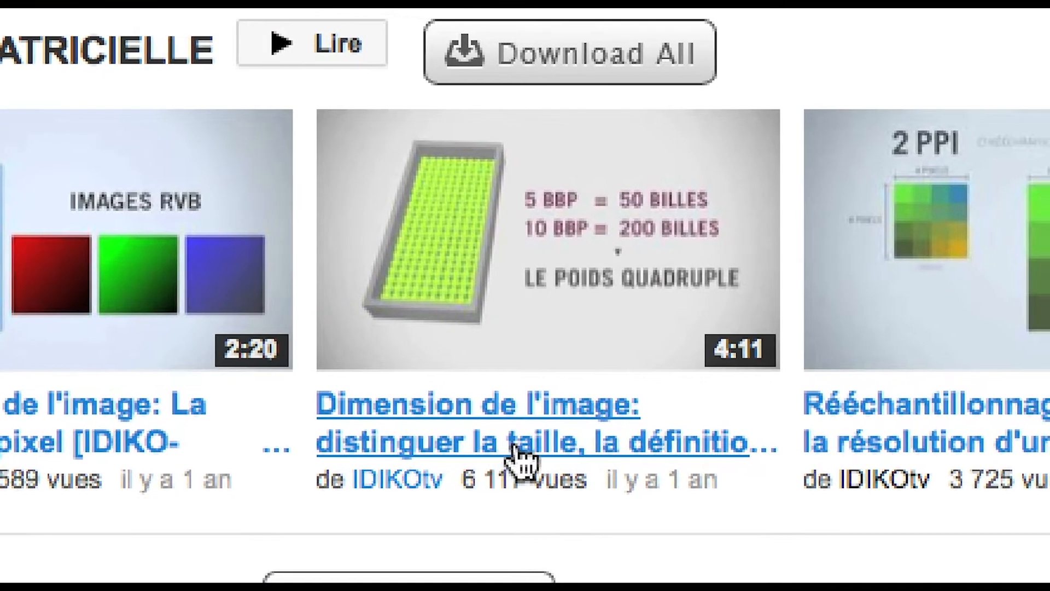
pyautogui.click(516, 447)
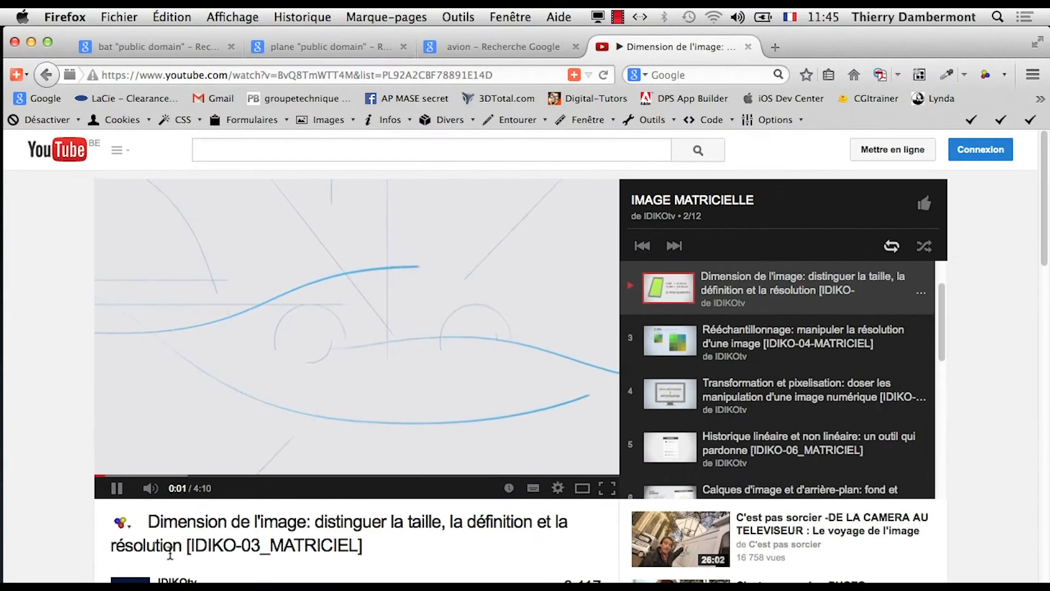
pyautogui.click(117, 489)
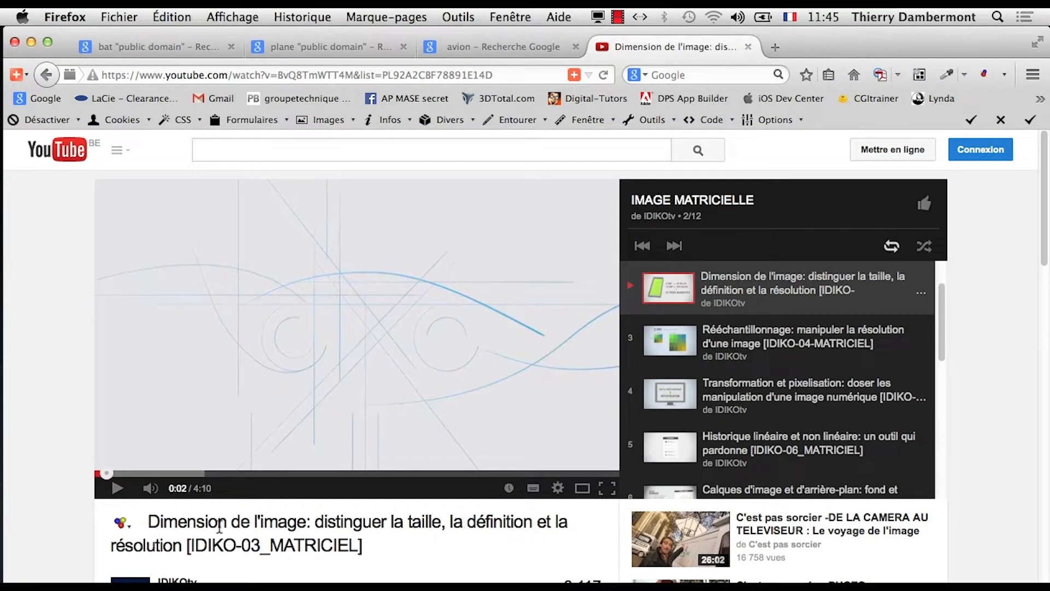
pyautogui.moveTo(143, 522); pyautogui.dragTo(181, 542)
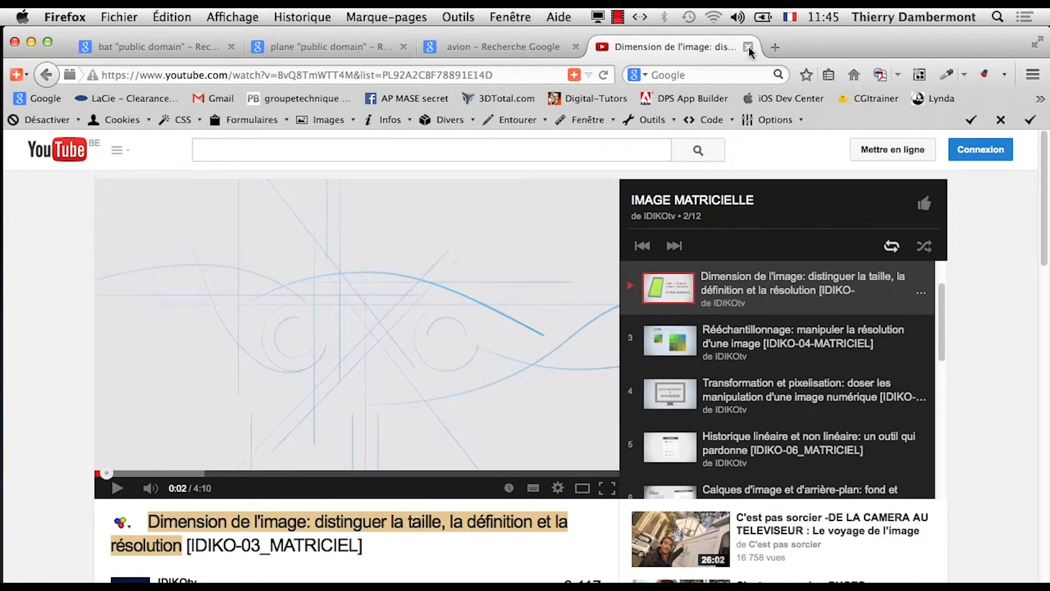
# - Minimise the Firefox window showing the paused video and switch to Finder
pyautogui.press('super+Tab')
pyautogui.press('super+Tab')
pyautogui.press('super+Tab')
pyautogui.press('super+Tab')
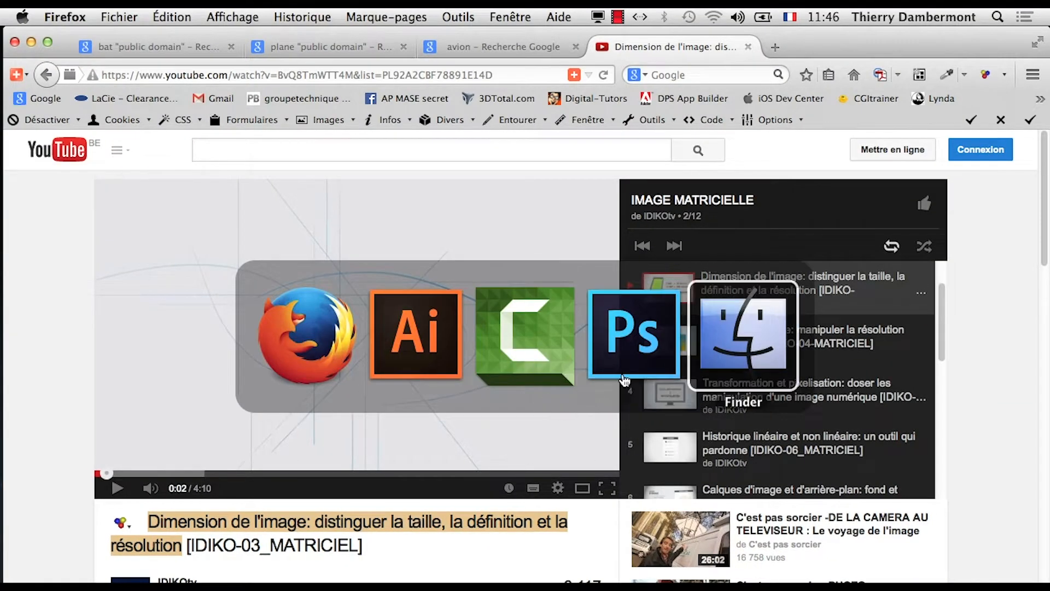
pyautogui.click(32, 43)
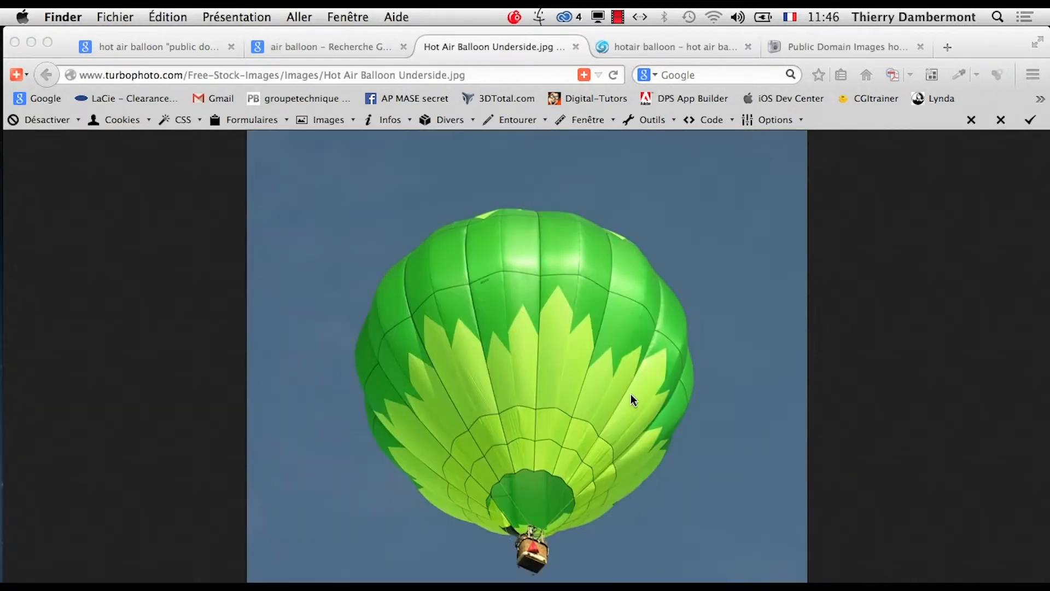
pyautogui.press('super+Tab')
pyautogui.press('super+Tab')
pyautogui.press('super+Tab')
pyautogui.press('super+Tab')
pyautogui.press('super+Tab')
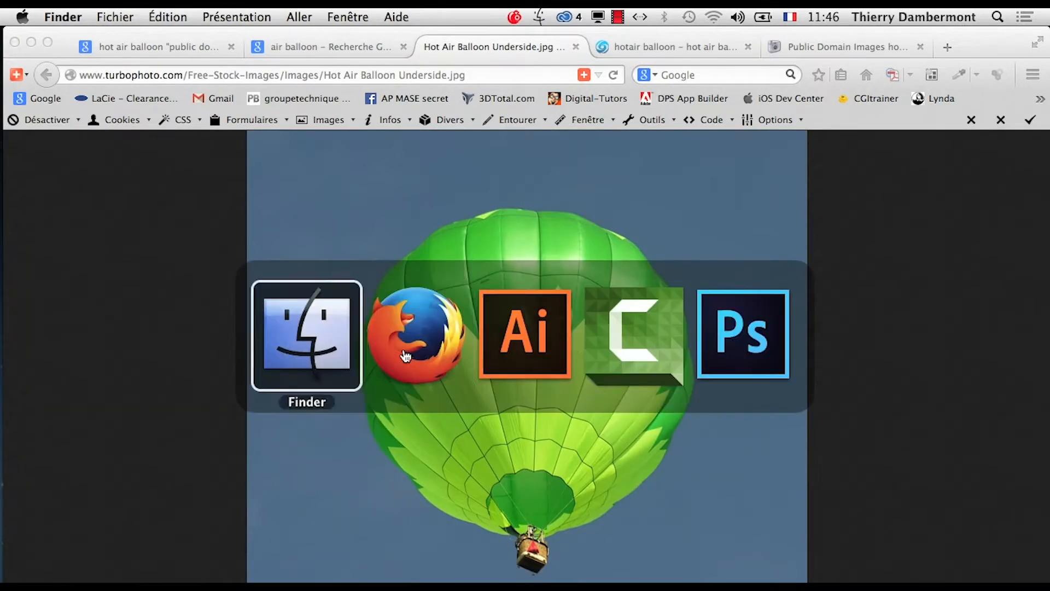
# - In a new Finder window, open comment_EOeu4VgTMGS51X4MorK82hkRuKbngyuS.jpg from the AI-2014-07-17 folder with Adobe Photoshop CC 2014
pyautogui.click(115, 17)
pyautogui.click(142, 35)
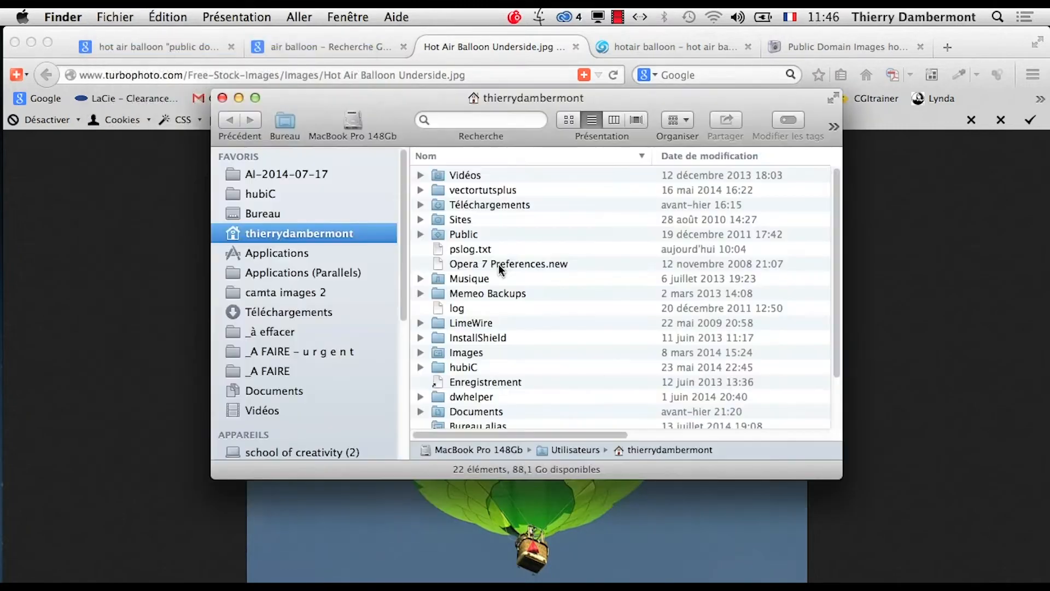
pyautogui.click(289, 175)
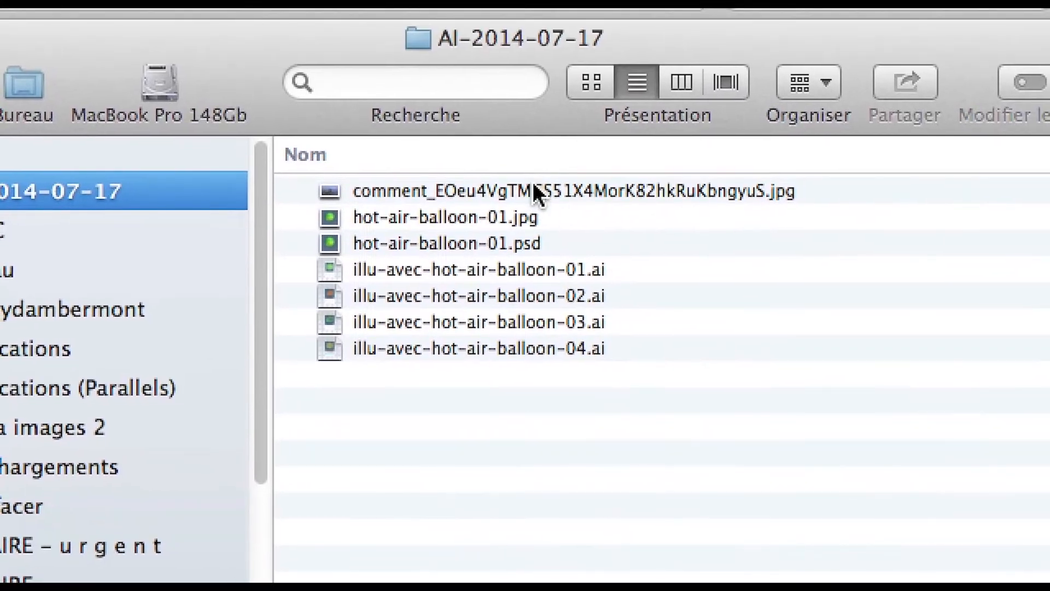
pyautogui.click(601, 132)
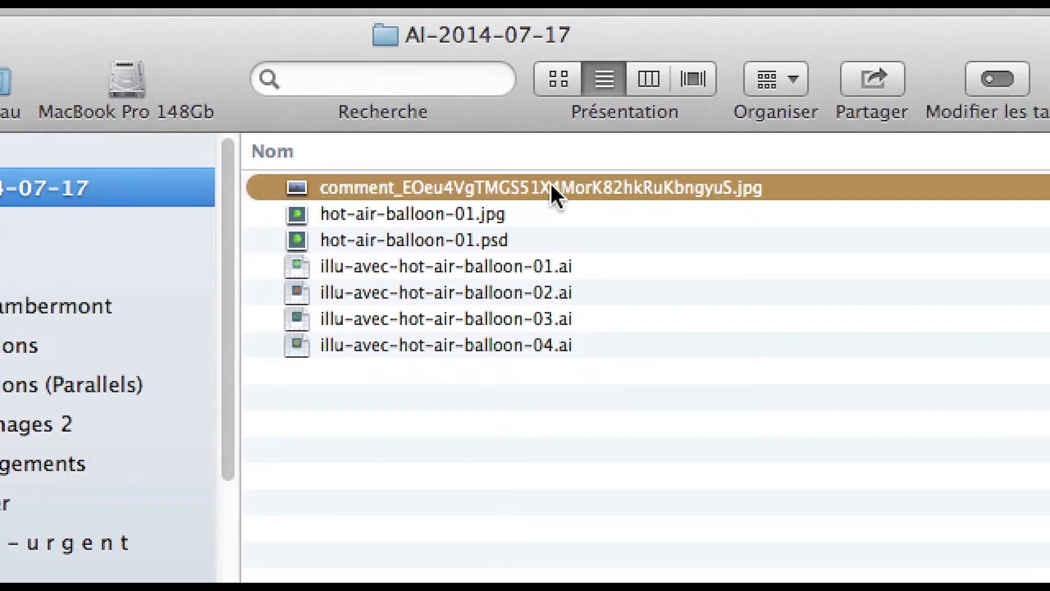
pyautogui.rightClick(552, 192)
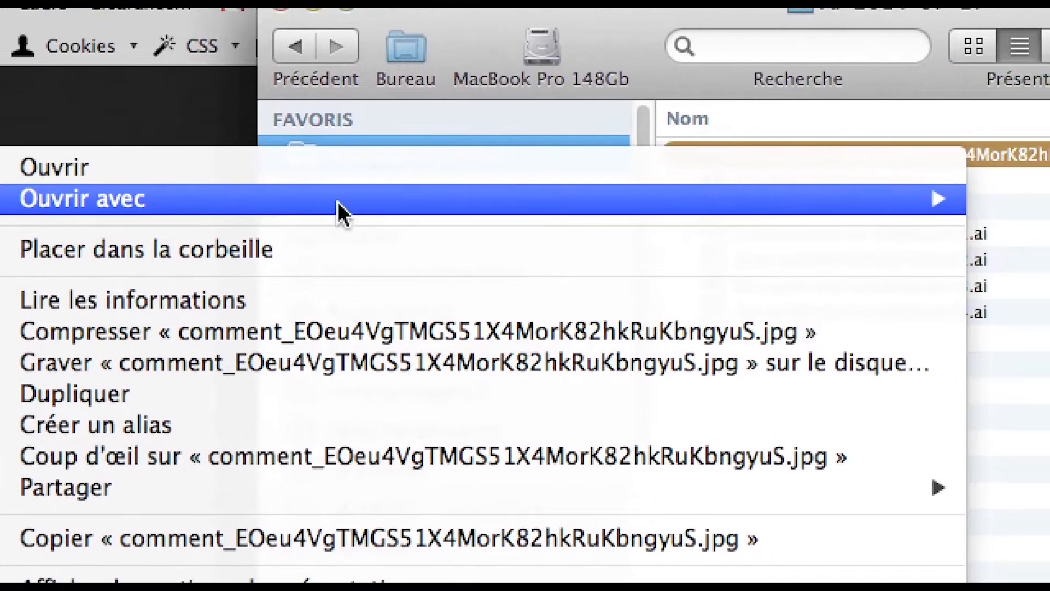
pyautogui.moveTo(629, 200)
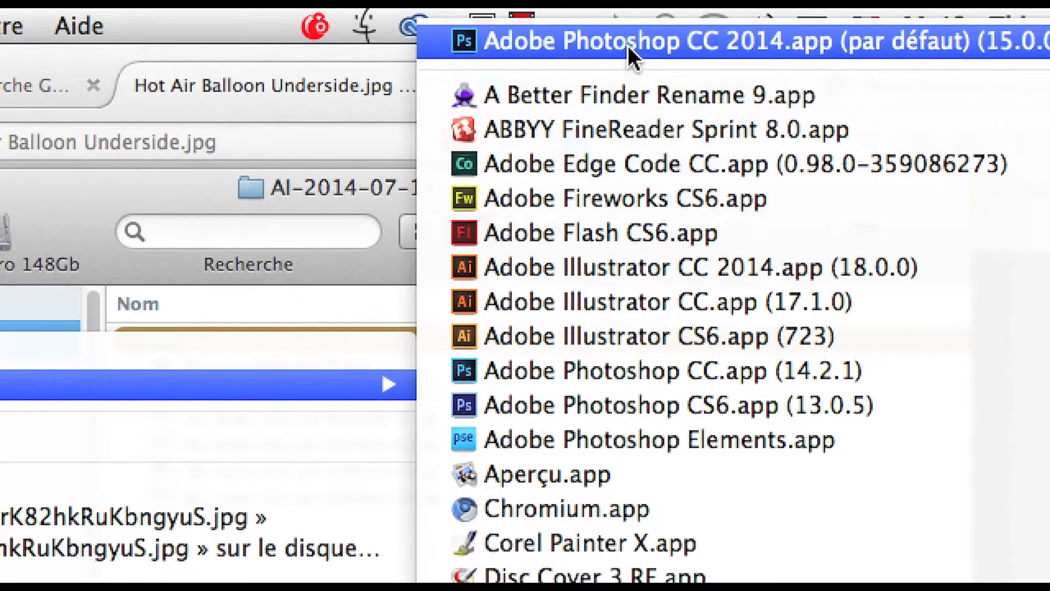
pyautogui.click(628, 43)
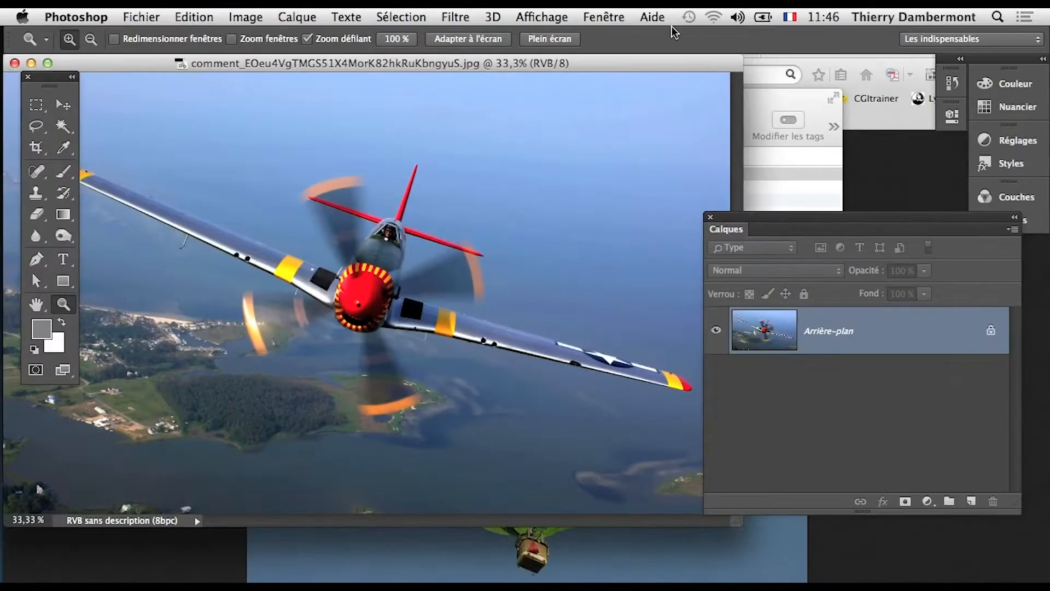
# - Hide all other applications and show the whole plane photo at 16,67 % in its repositioned window
pyautogui.press('alt+super+h')
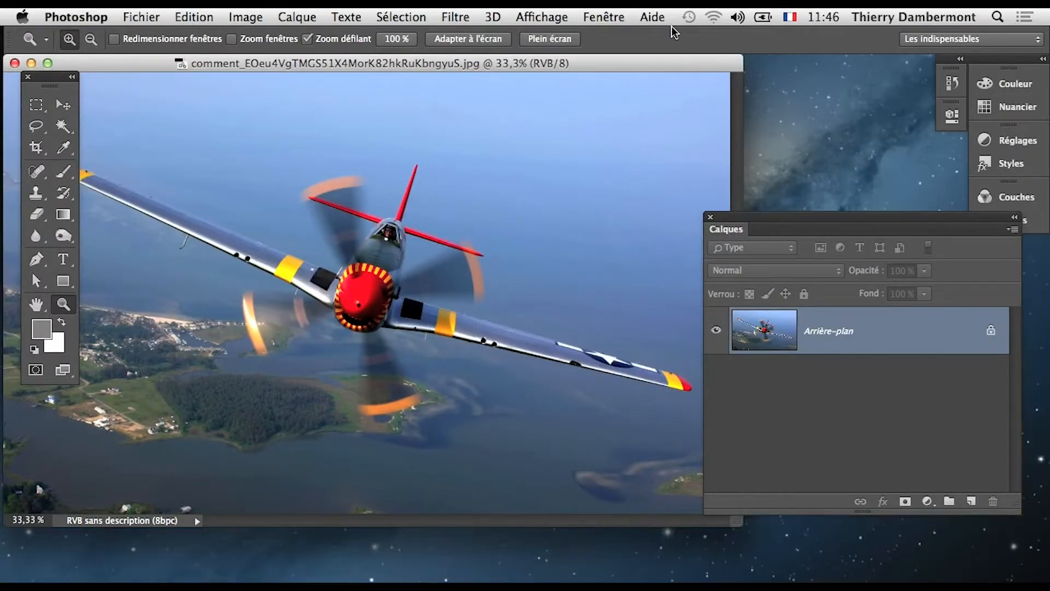
pyautogui.moveTo(599, 63); pyautogui.dragTo(653, 74)
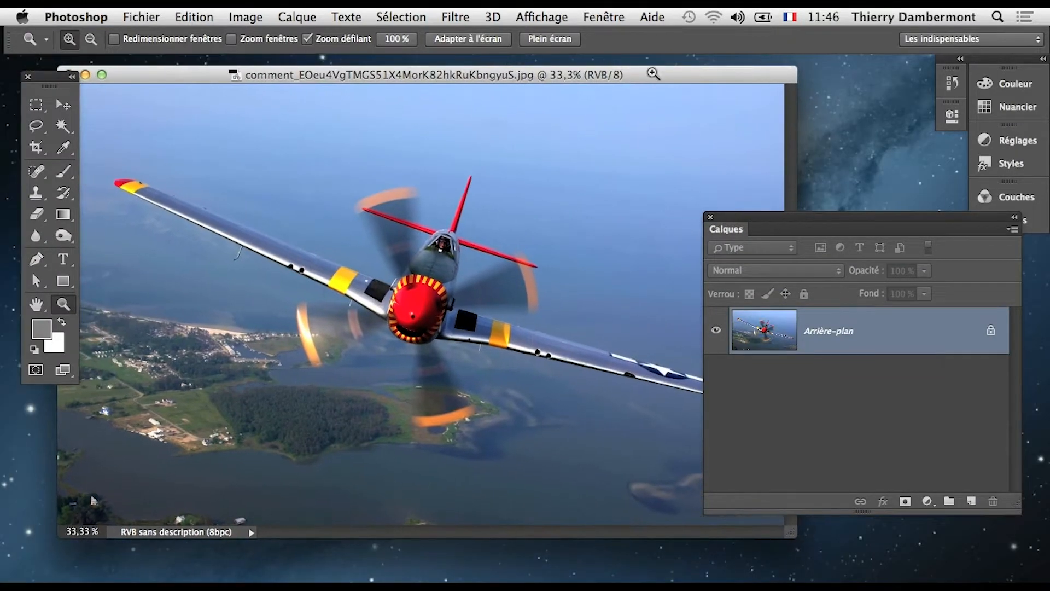
pyautogui.keyDown('alt'); pyautogui.click(499, 269); pyautogui.keyUp('alt')
pyautogui.keyDown('alt'); pyautogui.click(499, 268); pyautogui.keyUp('alt')
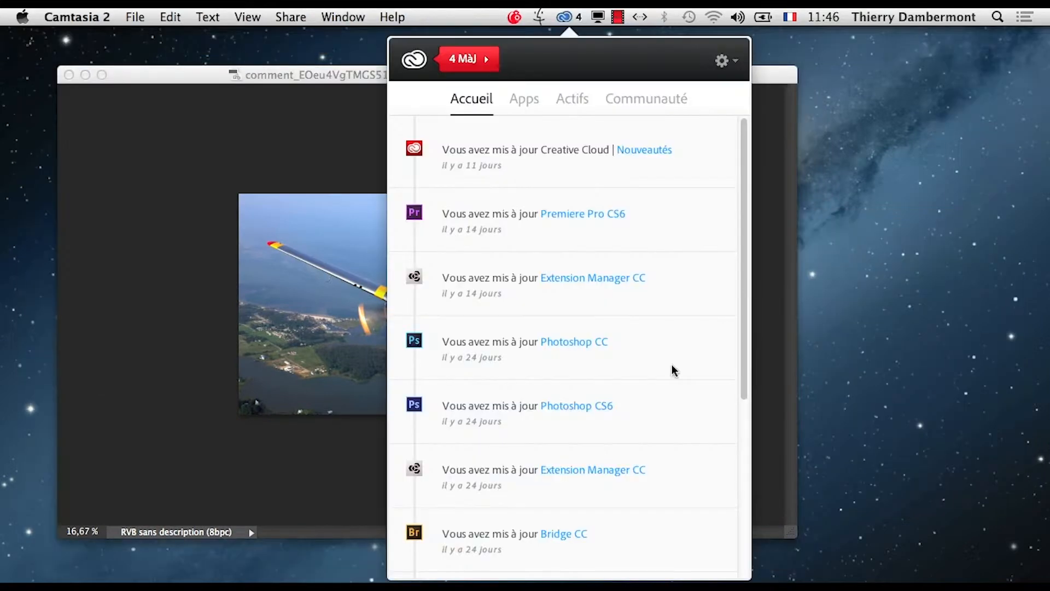
pyautogui.click(281, 122)
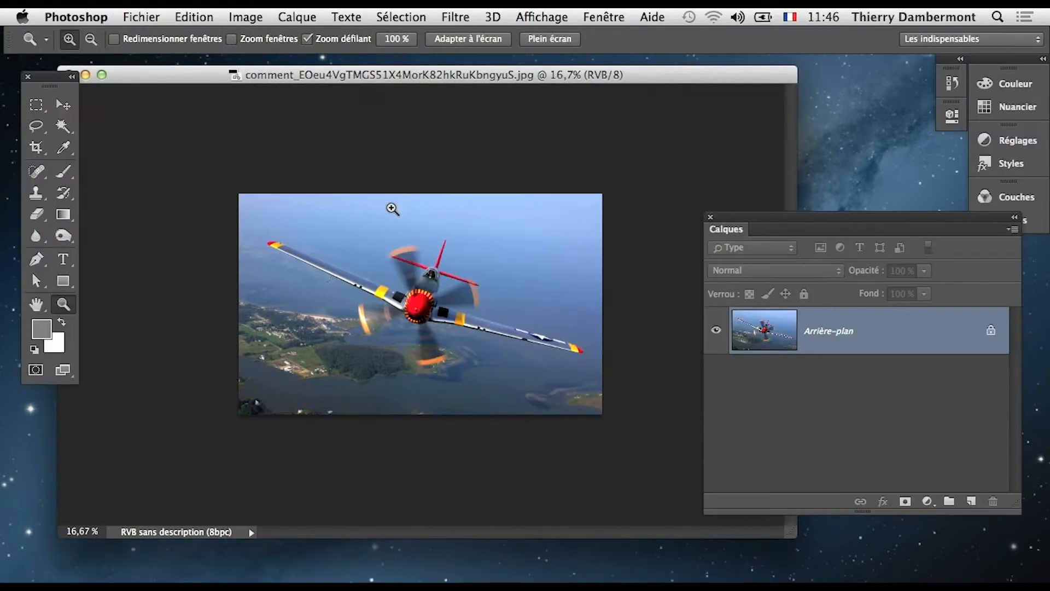
# - Open the Image Size settings of the plane photo and express its width and height in centimetres
pyautogui.click(240, 17)
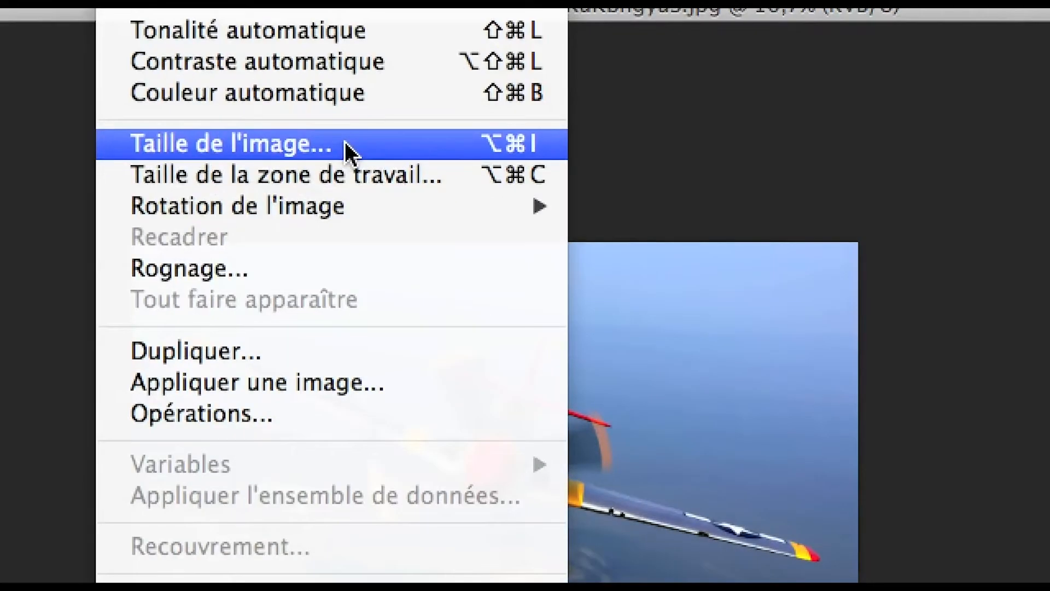
pyautogui.click(345, 142)
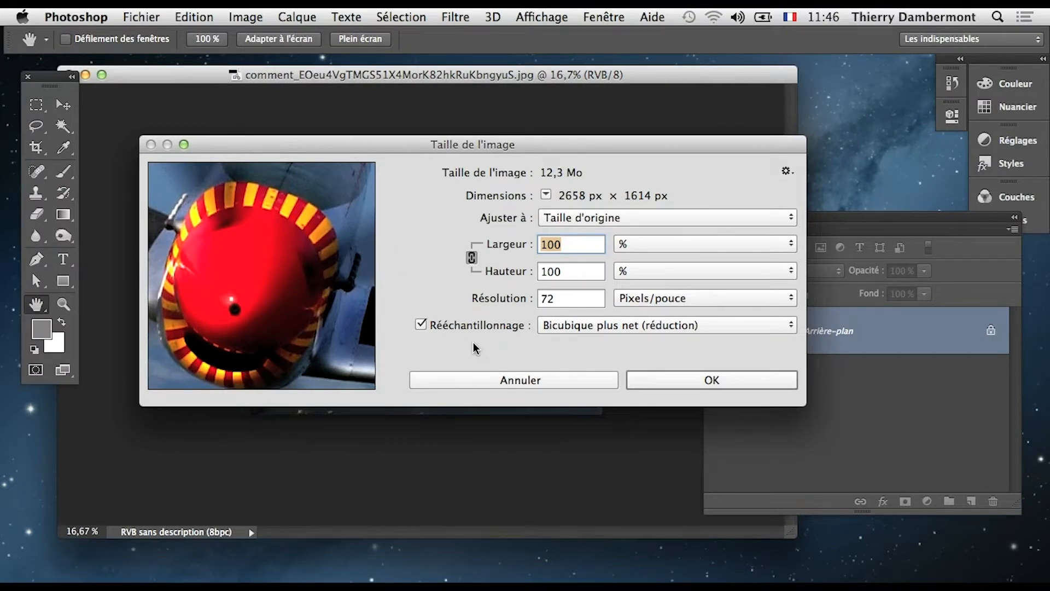
pyautogui.press('alt')
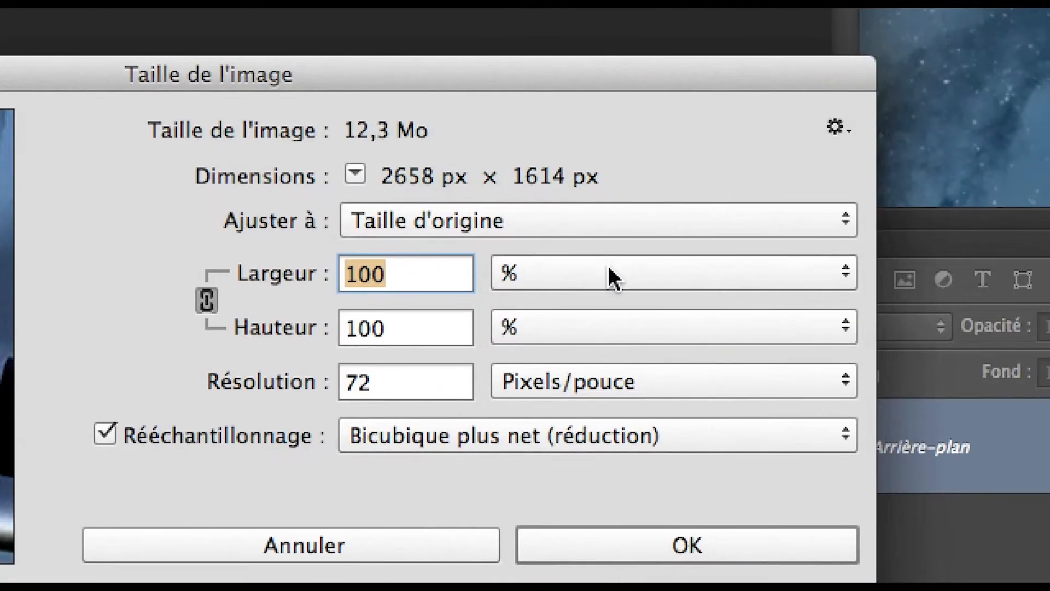
pyautogui.click(891, 396)
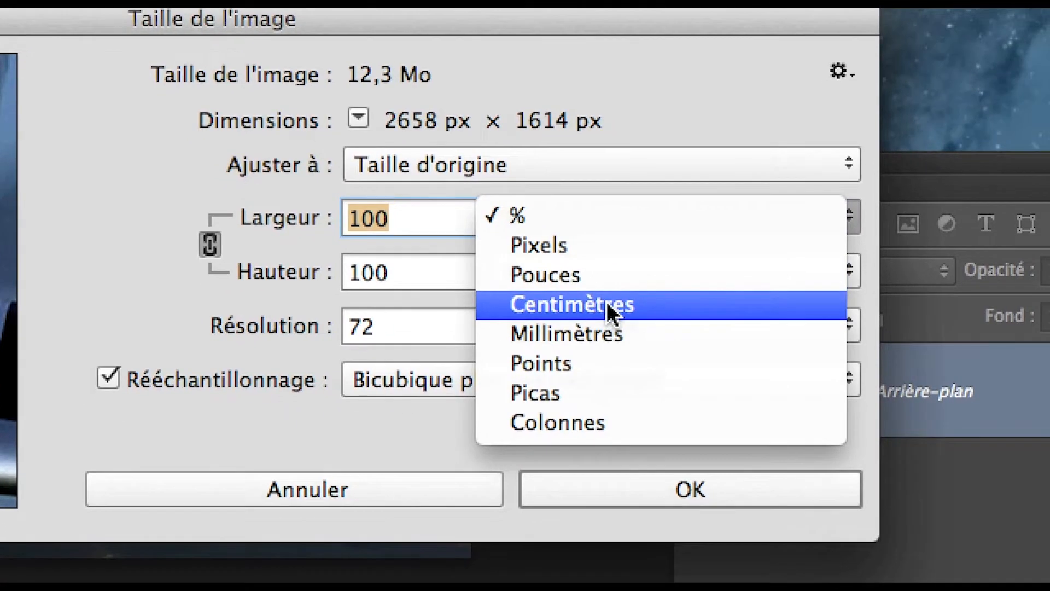
pyautogui.click(605, 322)
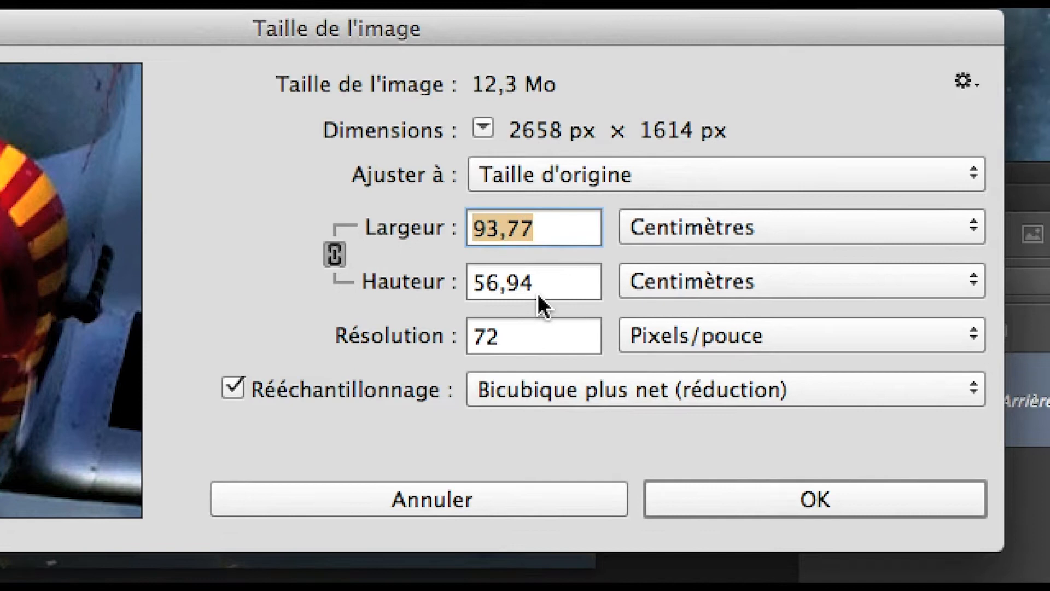
pyautogui.click(523, 327)
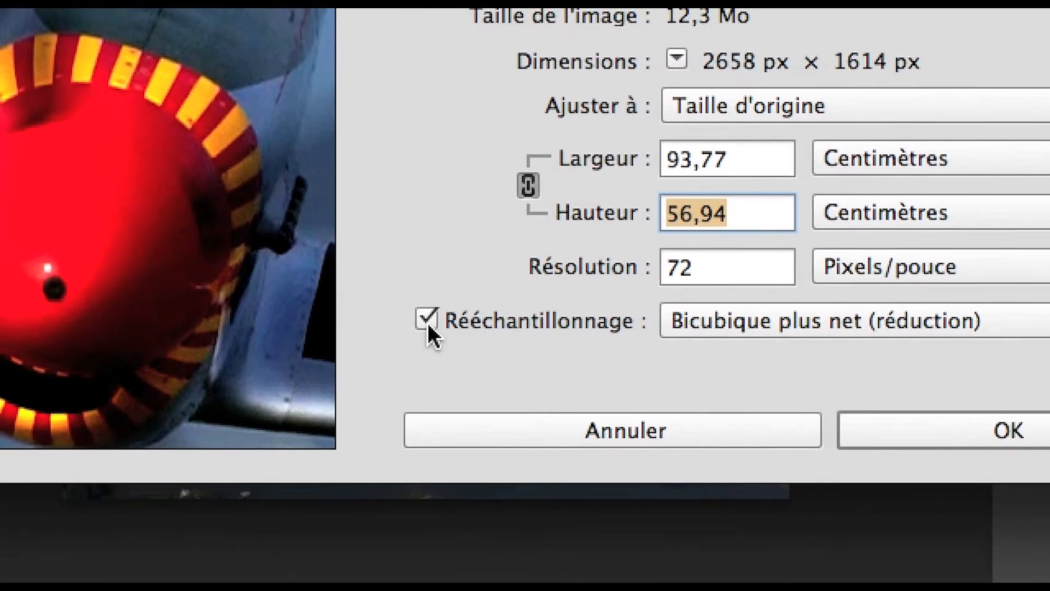
# - Turn off resampling (Rééchantillonnage) and set the photo's width to 25 cm
pyautogui.click(218, 486)
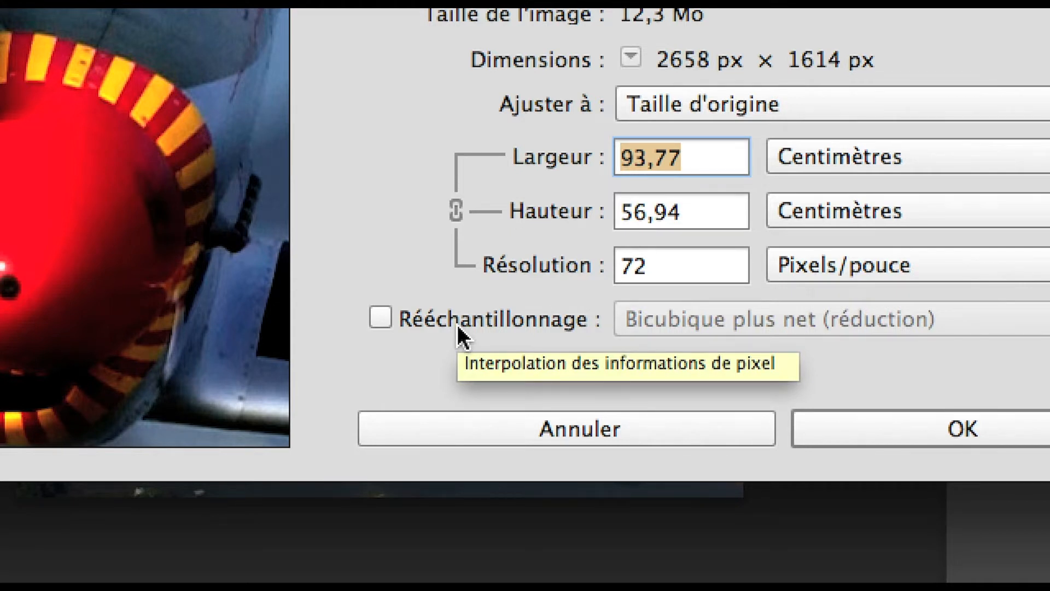
pyautogui.click(458, 328)
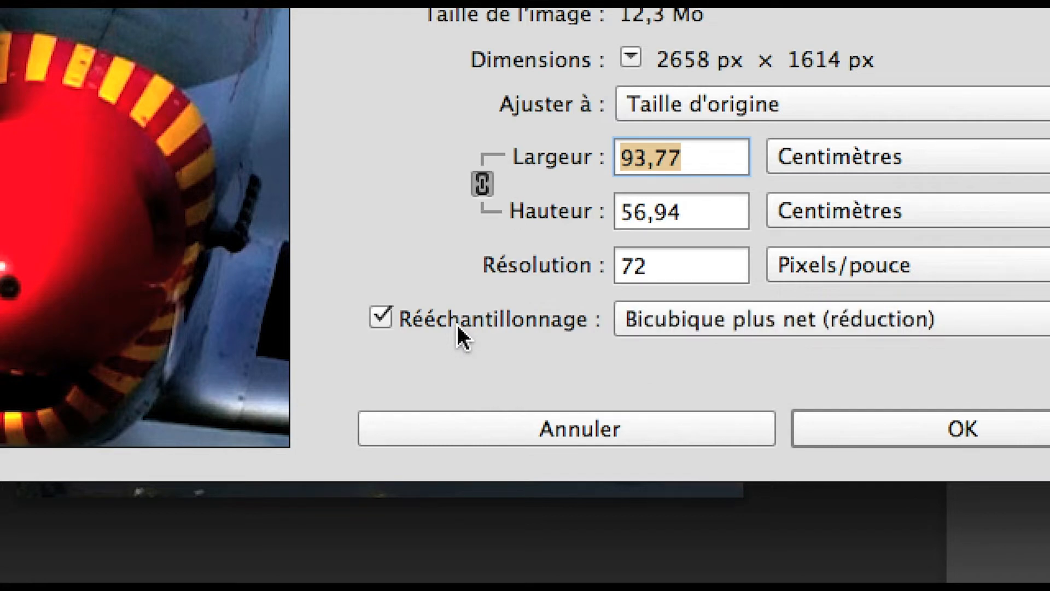
pyautogui.click(457, 324)
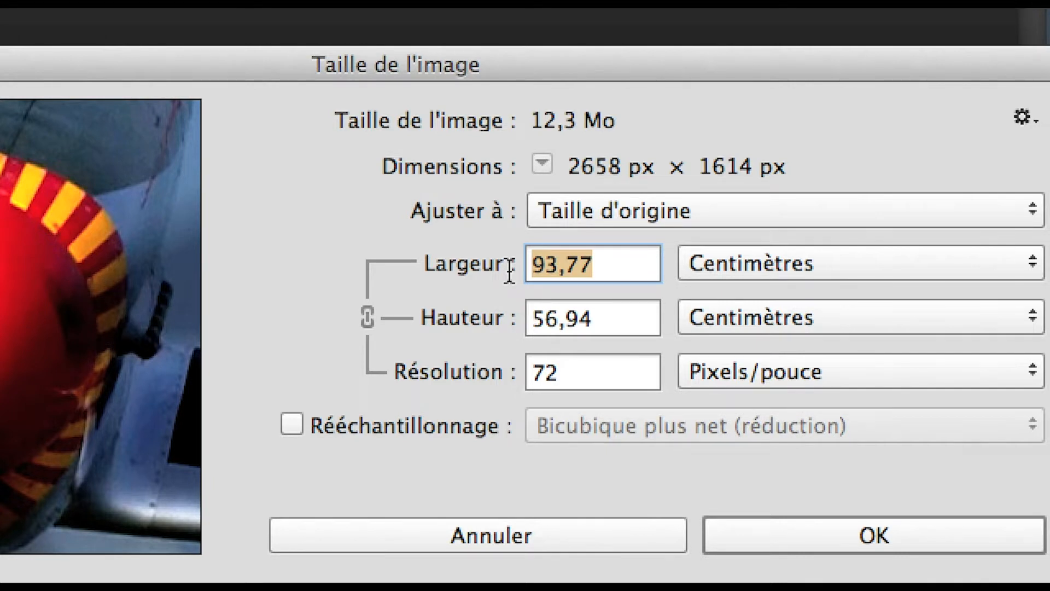
pyautogui.write('25')
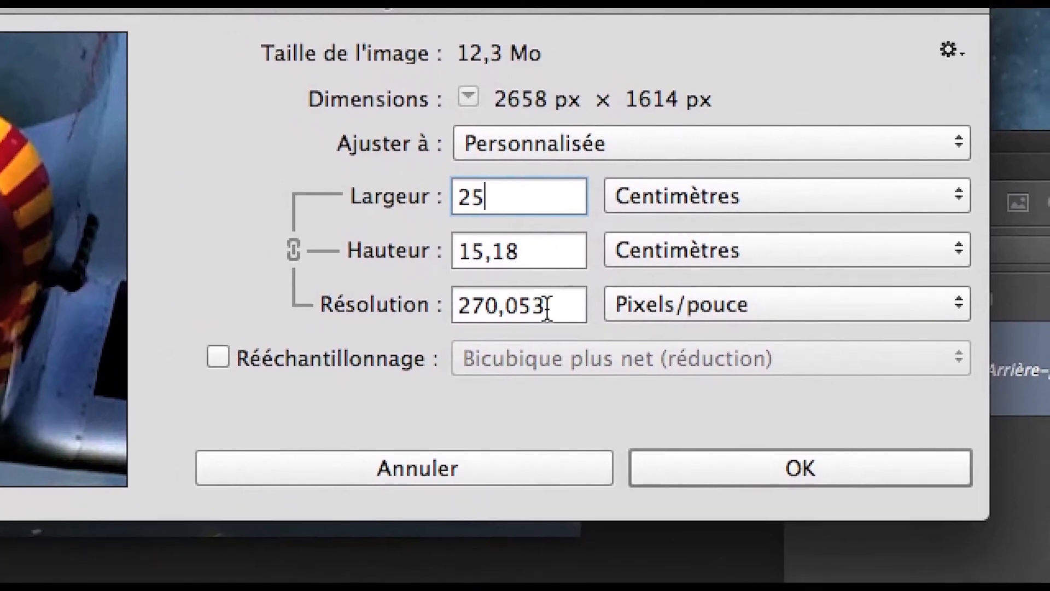
# - Examine how the photo's width, height and resolution values relate to each other without resampling
pyautogui.moveTo(549, 306); pyautogui.dragTo(454, 307)
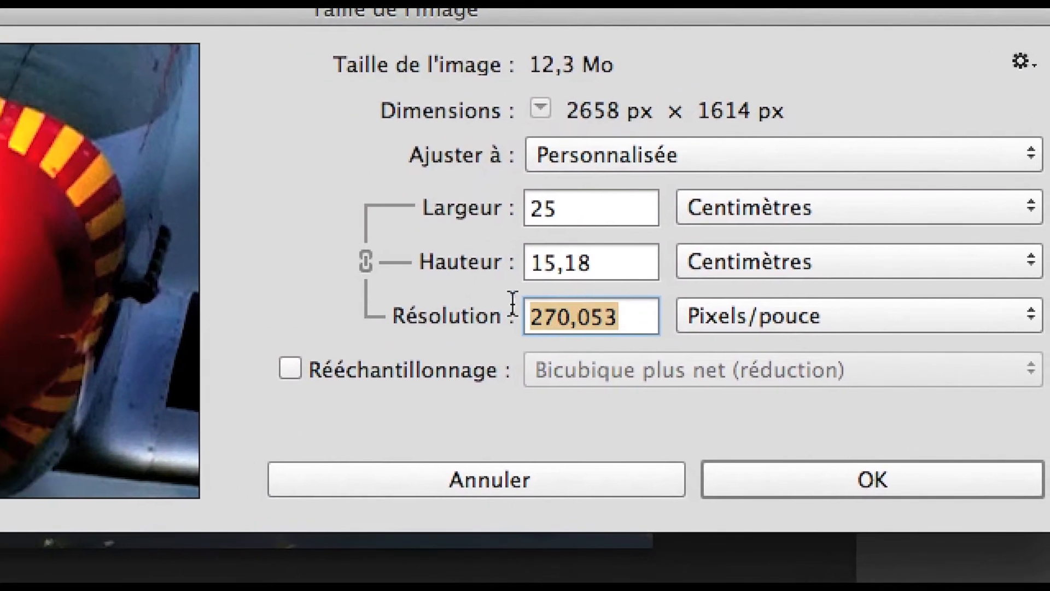
pyautogui.moveTo(587, 267); pyautogui.dragTo(518, 254)
pyautogui.moveTo(575, 212); pyautogui.dragTo(543, 207)
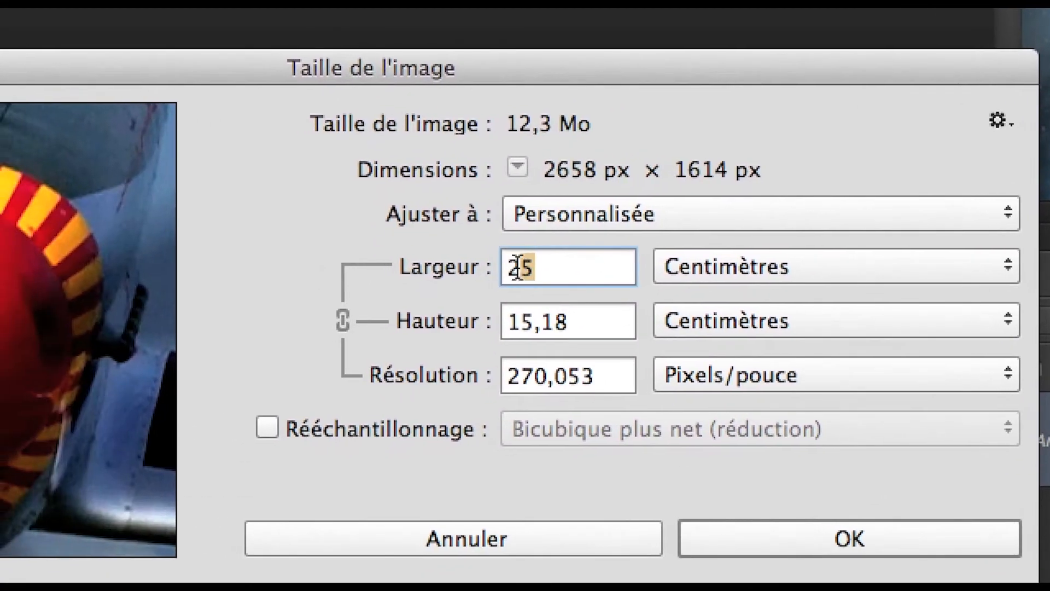
pyautogui.moveTo(563, 272); pyautogui.dragTo(466, 259)
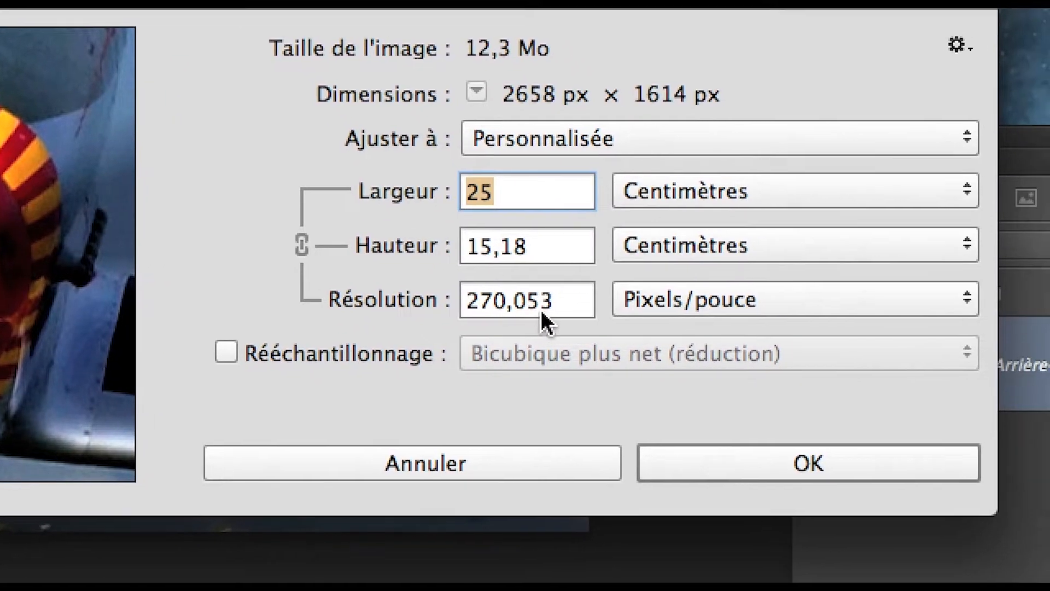
pyautogui.click(653, 383)
pyautogui.moveTo(553, 308); pyautogui.dragTo(396, 316)
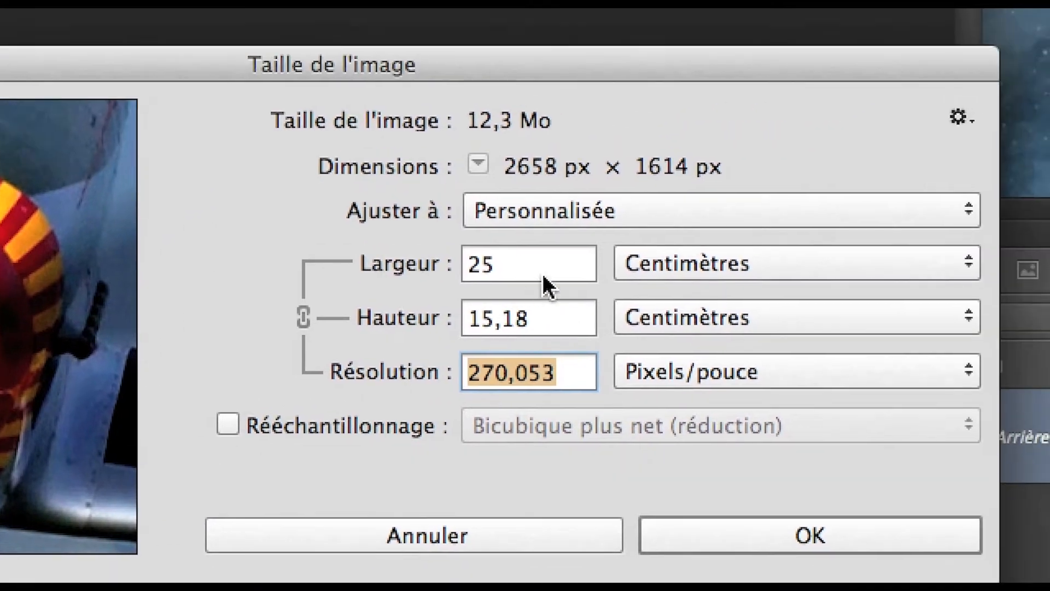
pyautogui.click(698, 160)
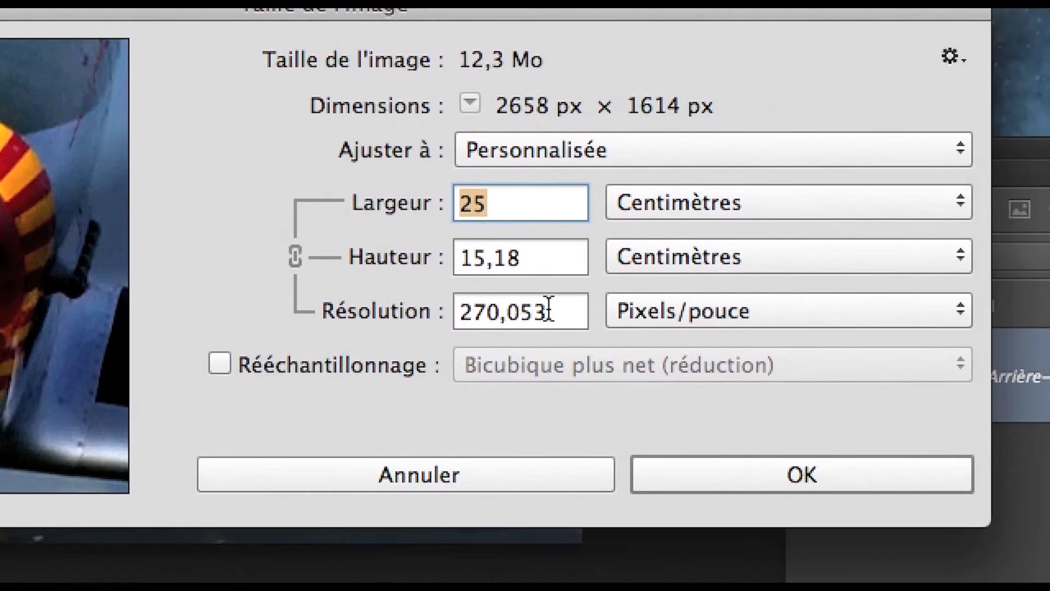
pyautogui.click(492, 342)
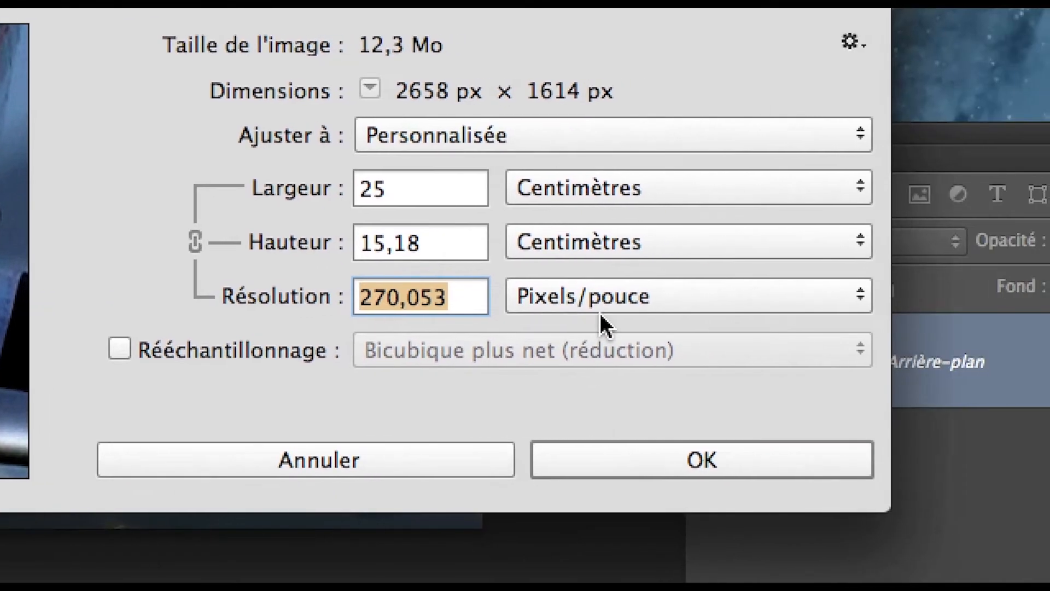
# - Check the available resolution units and keep Pixels/pouce
pyautogui.click(835, 296)
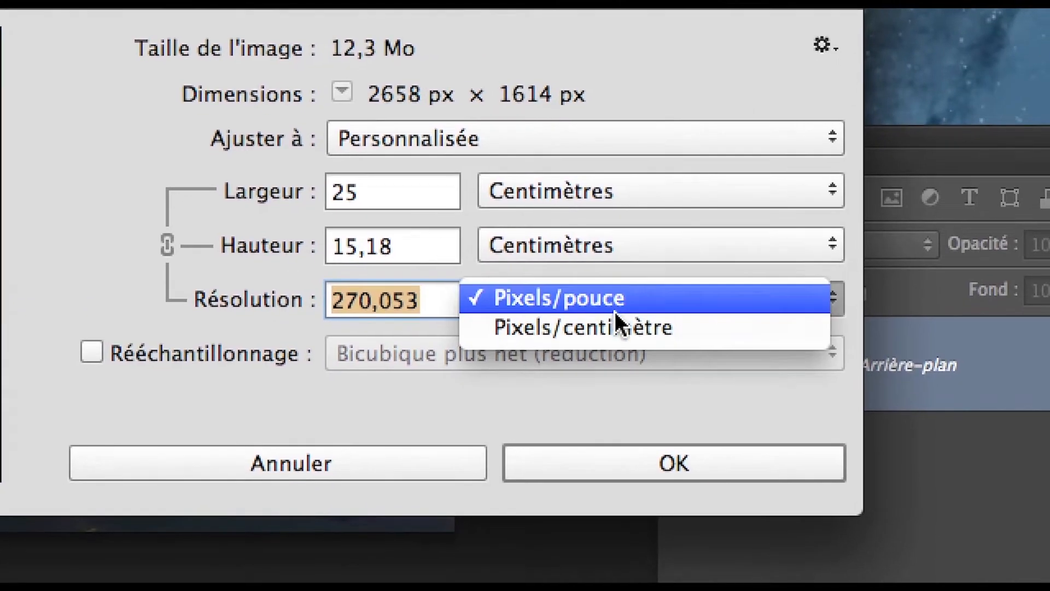
pyautogui.click(614, 310)
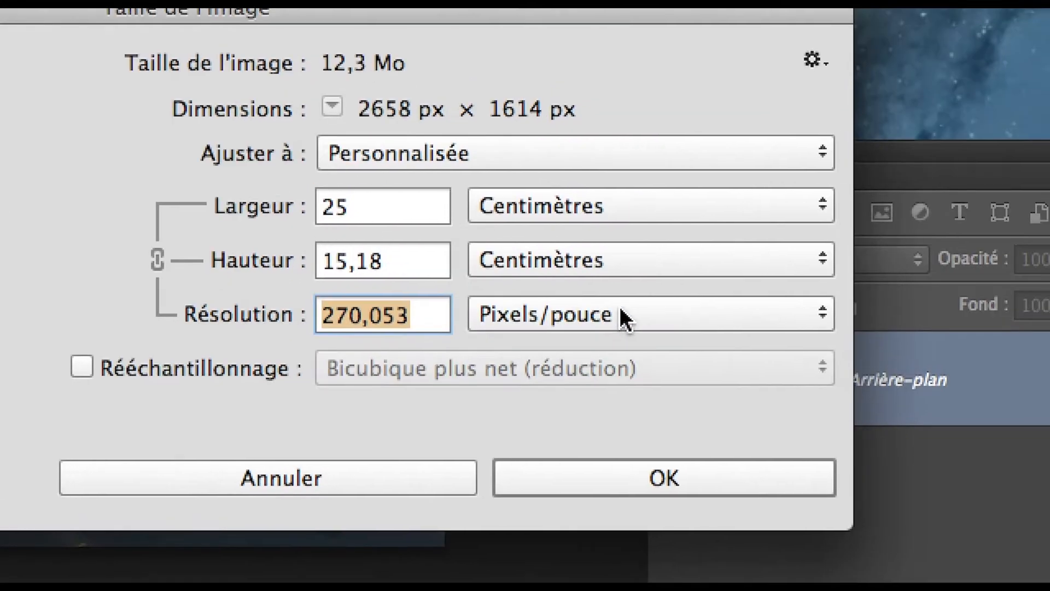
pyautogui.click(619, 314)
pyautogui.click(585, 316)
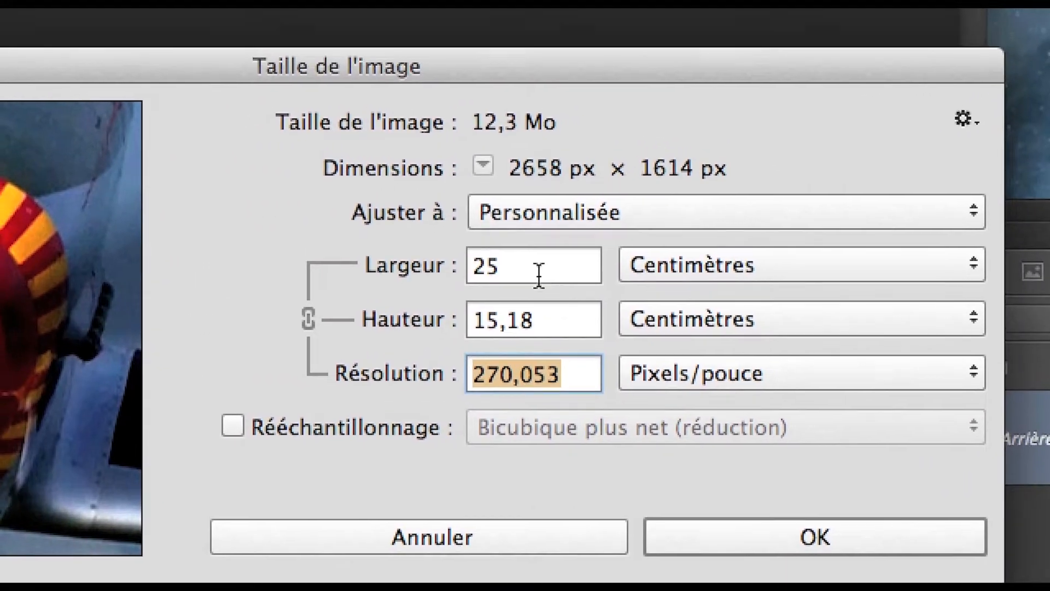
# - Try widths of 200 cm and 300 cm for the photo, checking the resolution
pyautogui.doubleClick(526, 206)
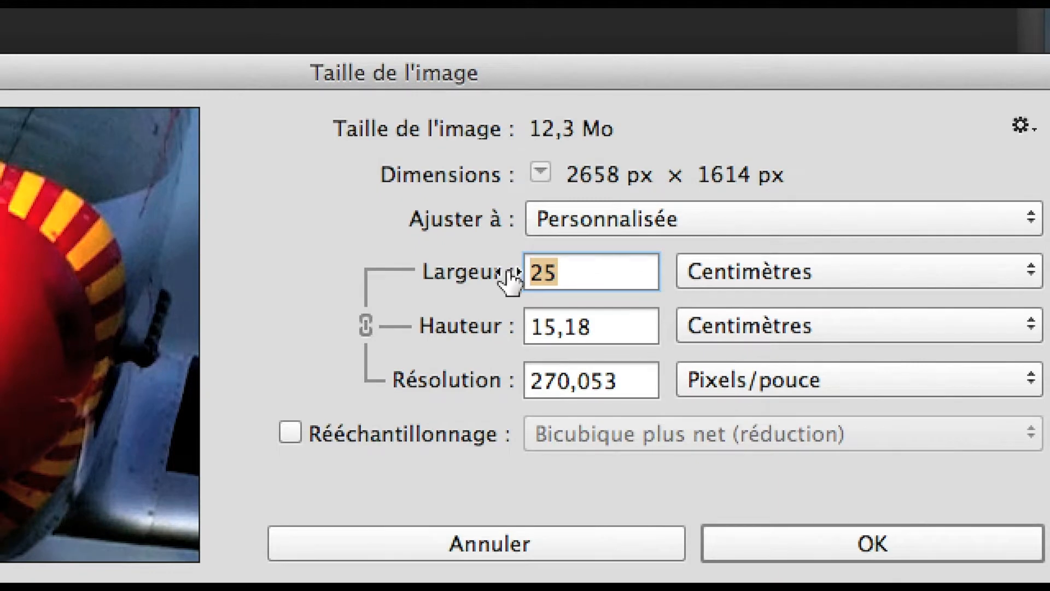
pyautogui.write('200')
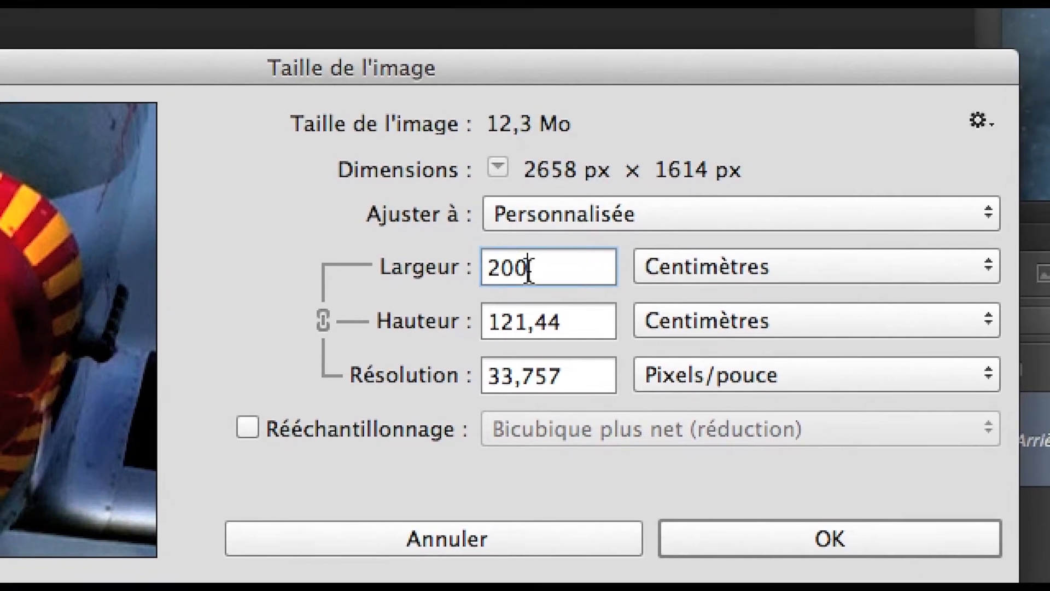
pyautogui.click(450, 270)
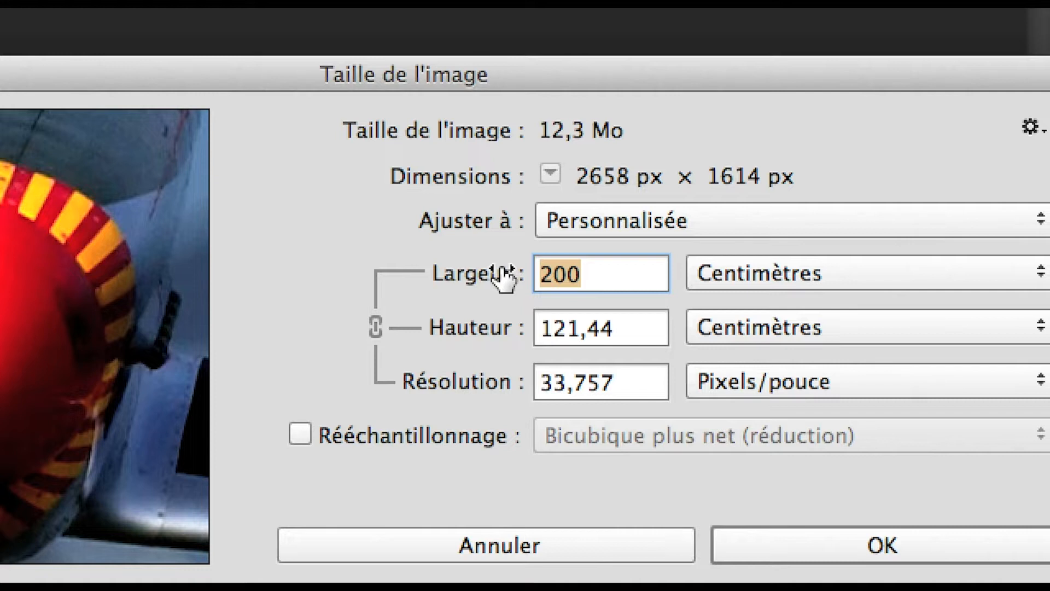
pyautogui.write('300')
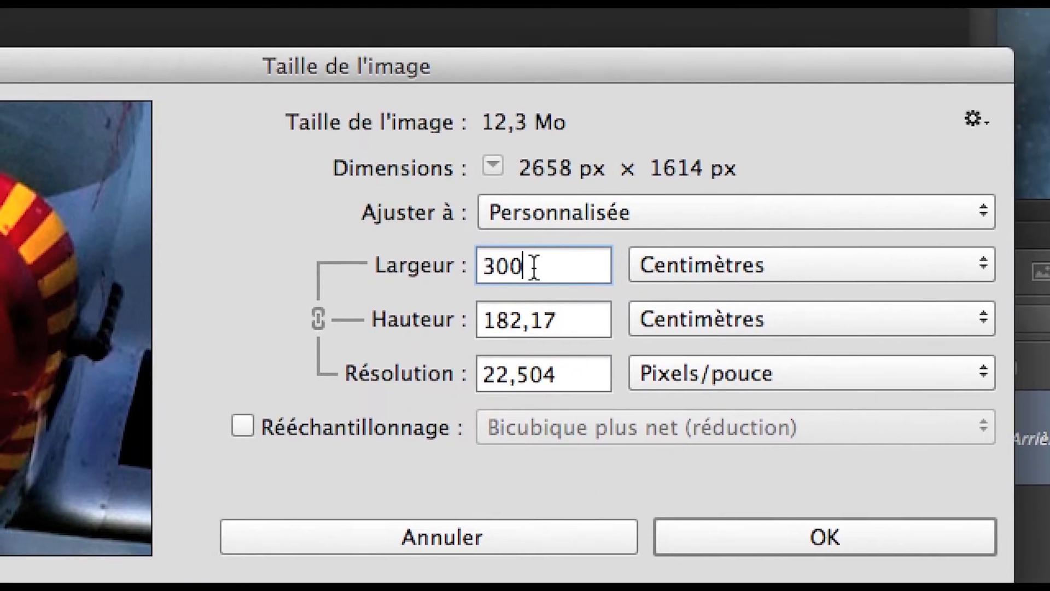
pyautogui.doubleClick(531, 236)
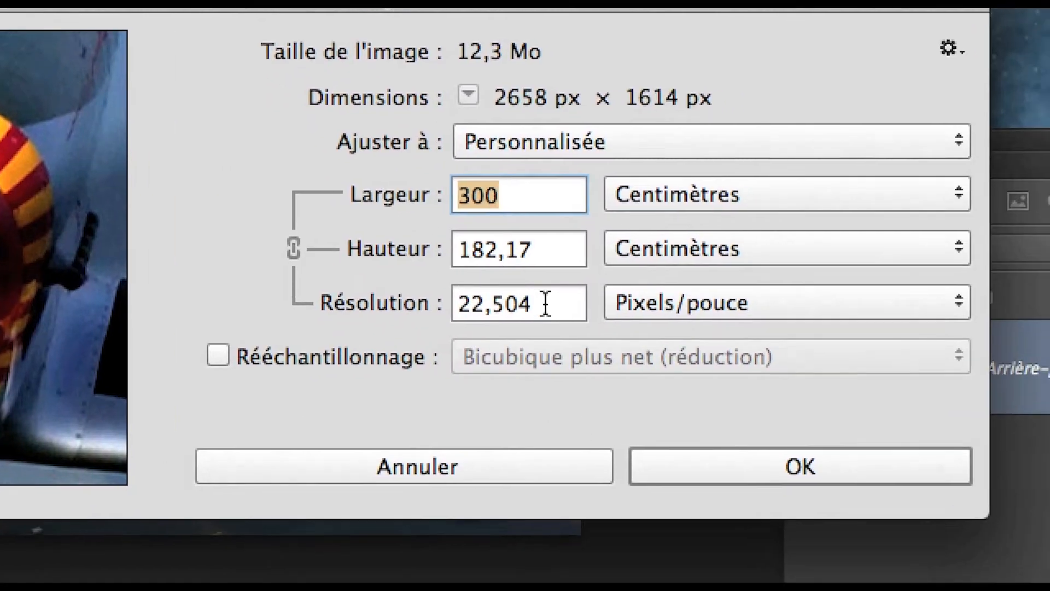
pyautogui.doubleClick(558, 344)
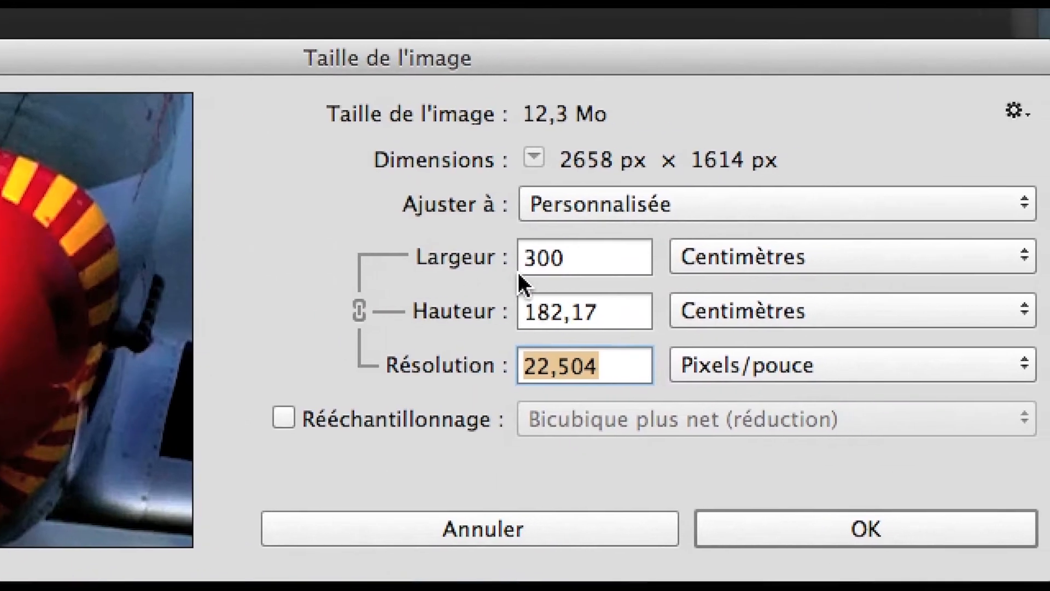
# - Set the photo's width back to 25 cm and apply the new image size
pyautogui.click(284, 188)
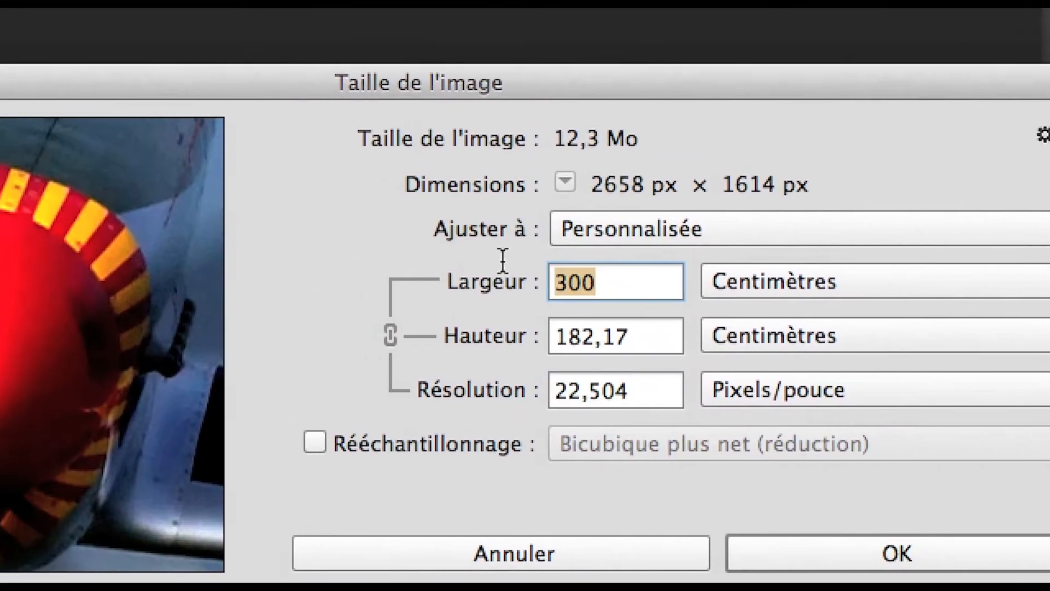
pyautogui.write('25')
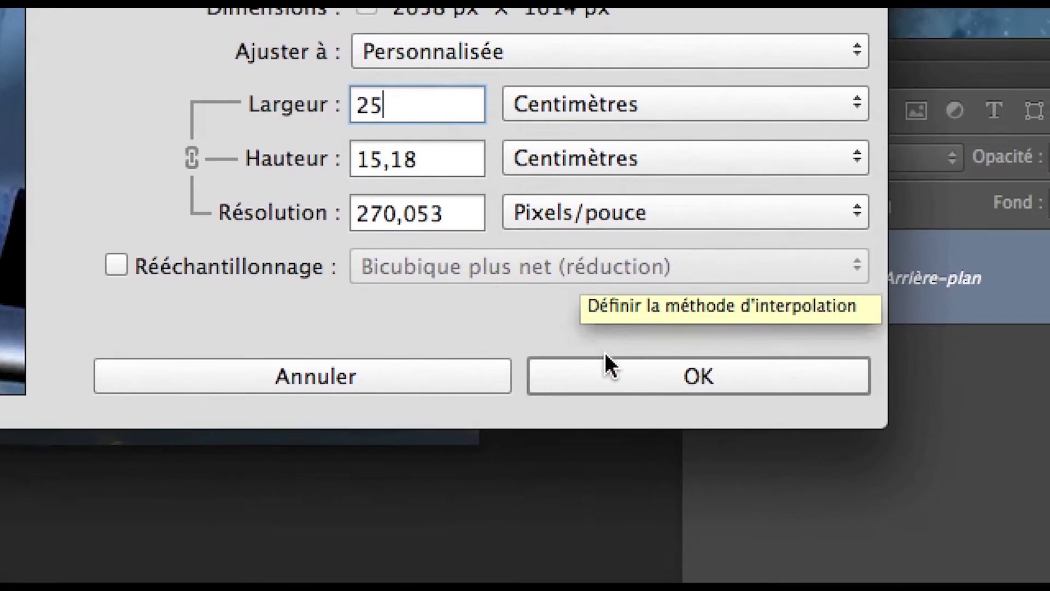
pyautogui.click(820, 533)
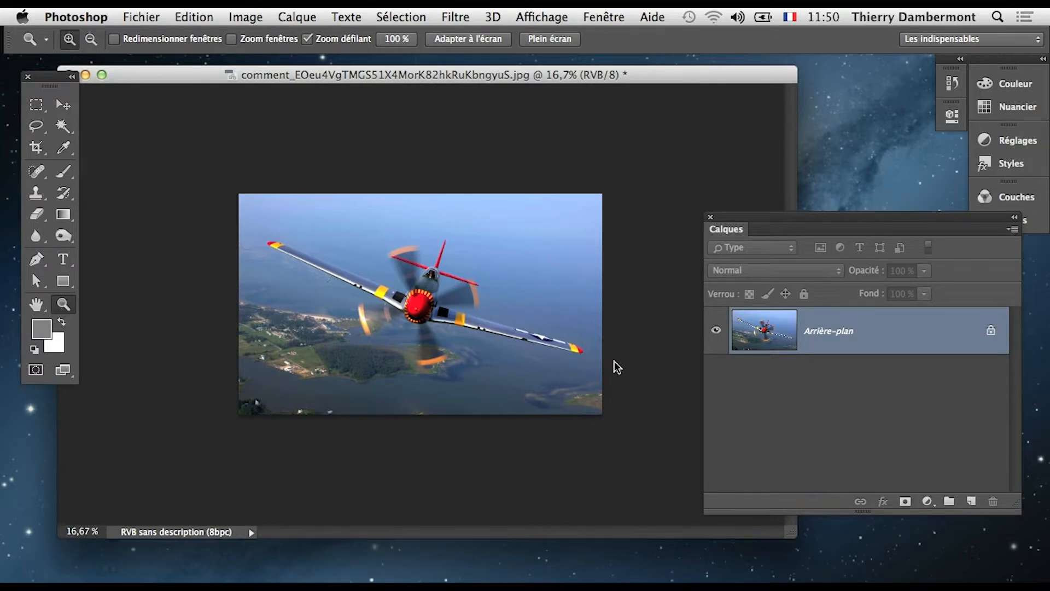
pyautogui.click(138, 17)
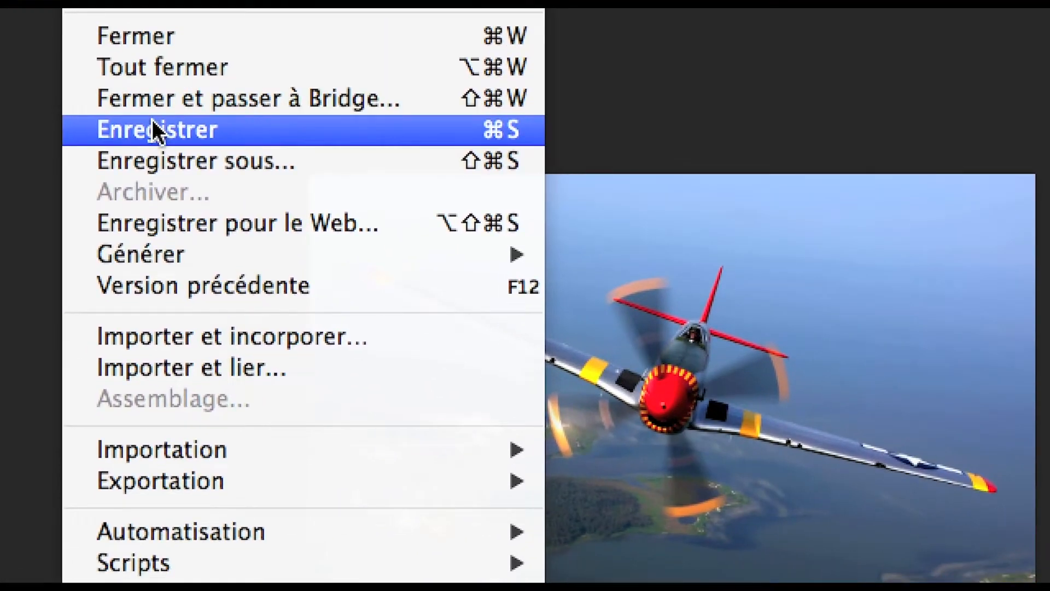
pyautogui.click(183, 329)
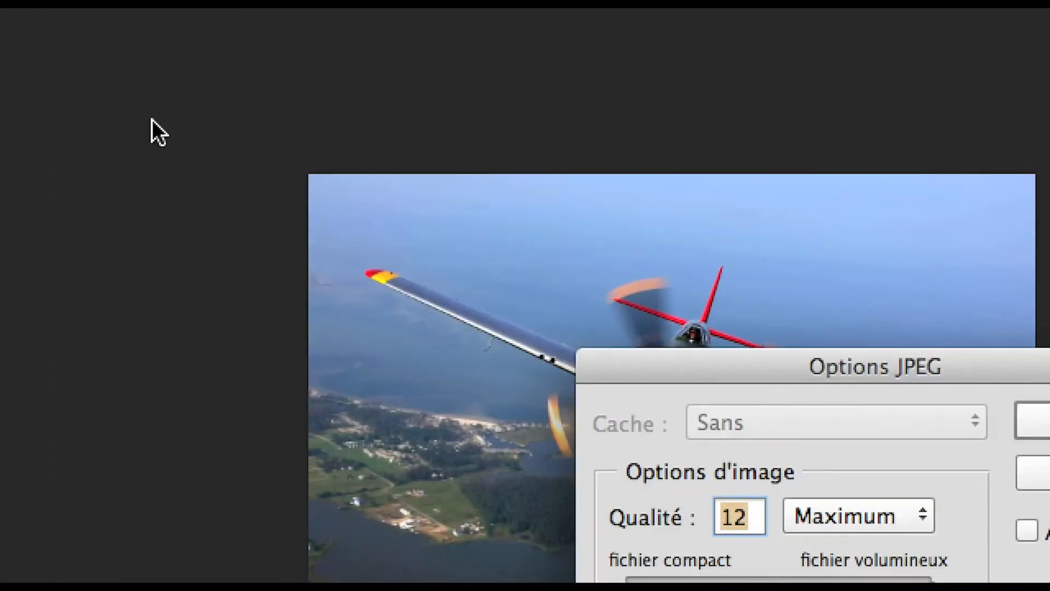
pyautogui.press('alt')
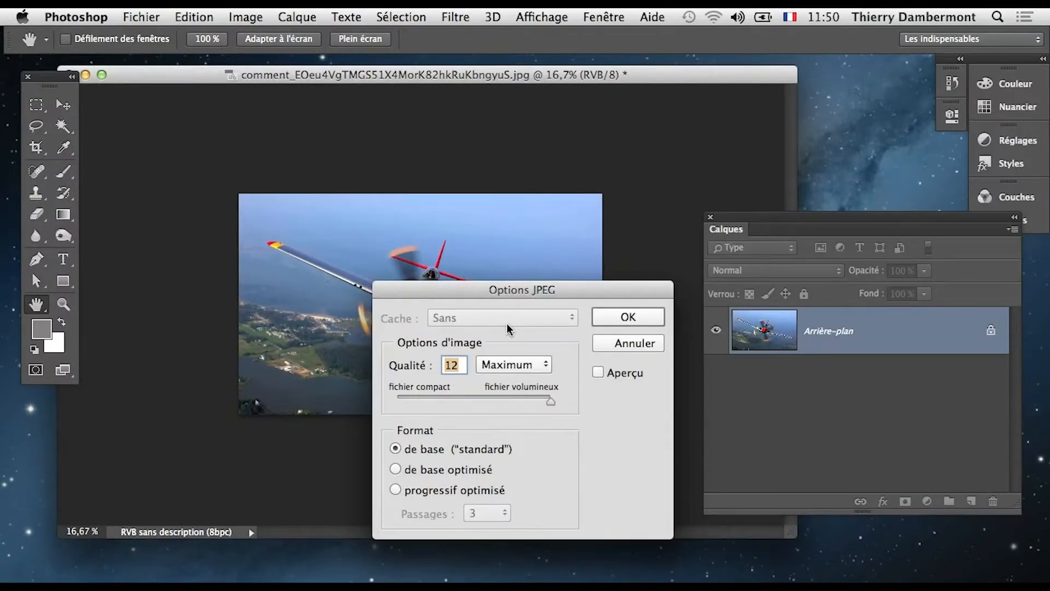
pyautogui.click(635, 344)
pyautogui.press('z')
# - Save the resized plane photo as a copy in Photoshop format in the AI-2014-07-17 folder, keeping its file name
pyautogui.click(132, 17)
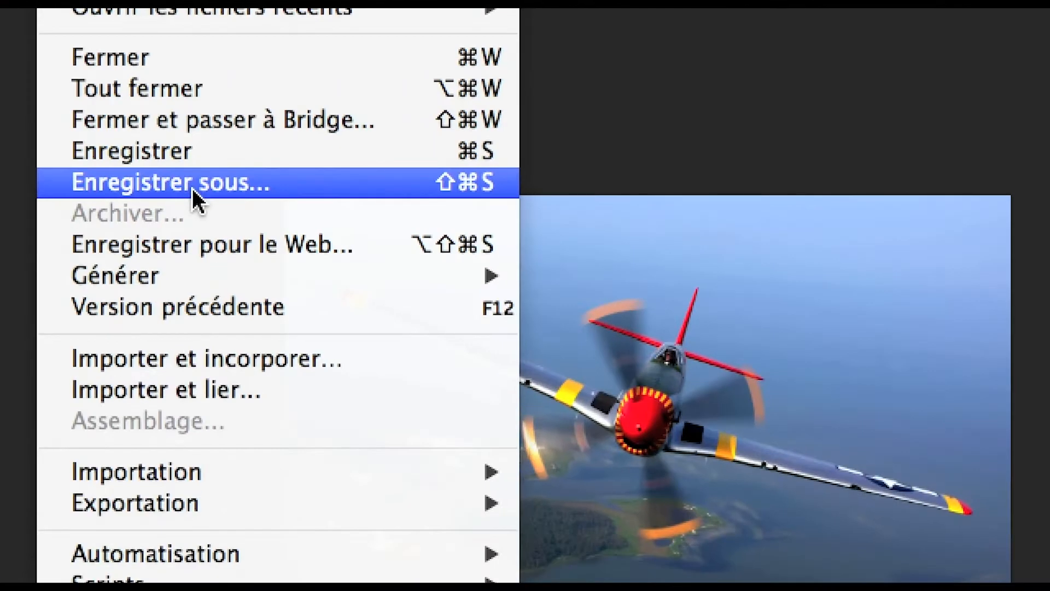
pyautogui.click(192, 188)
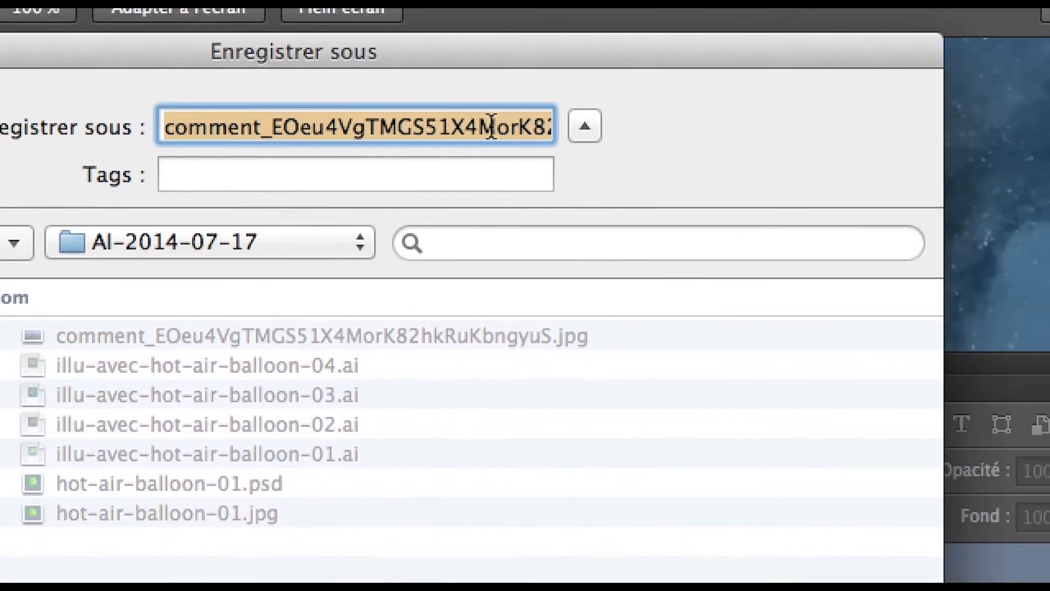
pyautogui.click(491, 127)
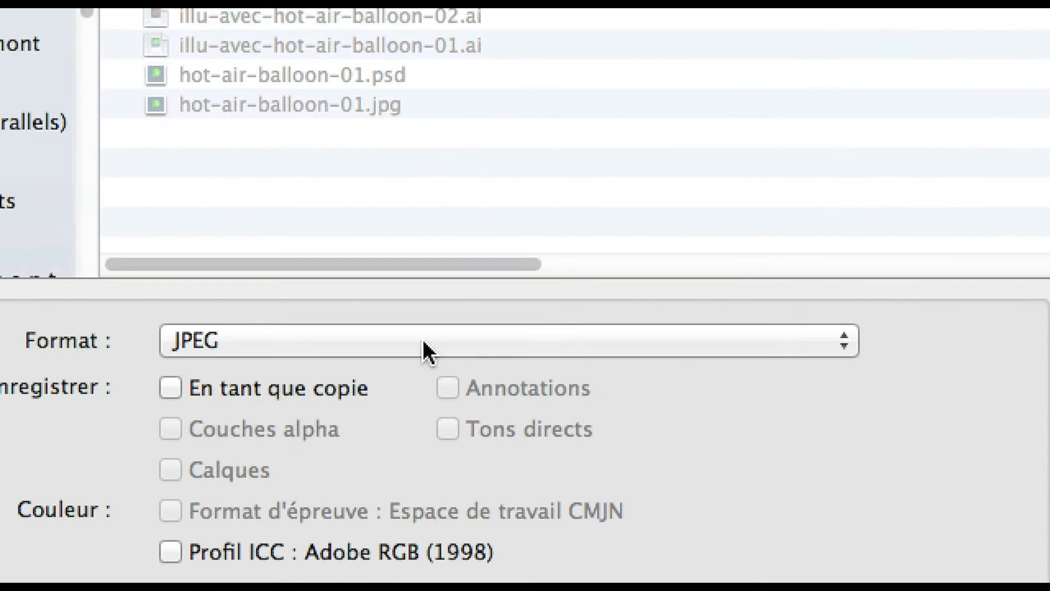
pyautogui.click(426, 350)
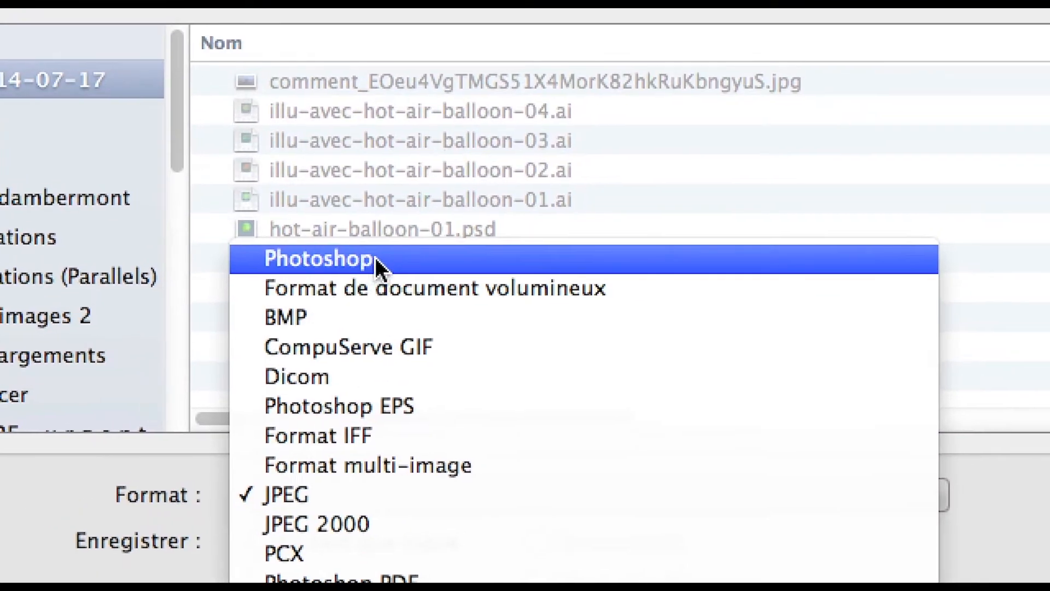
pyautogui.click(342, 136)
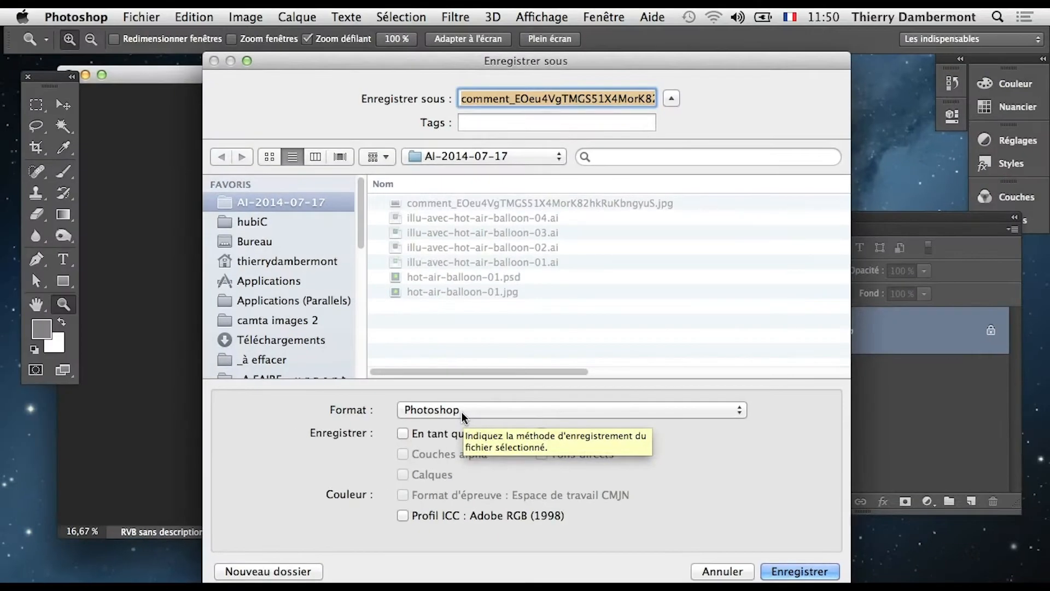
pyautogui.click(378, 339)
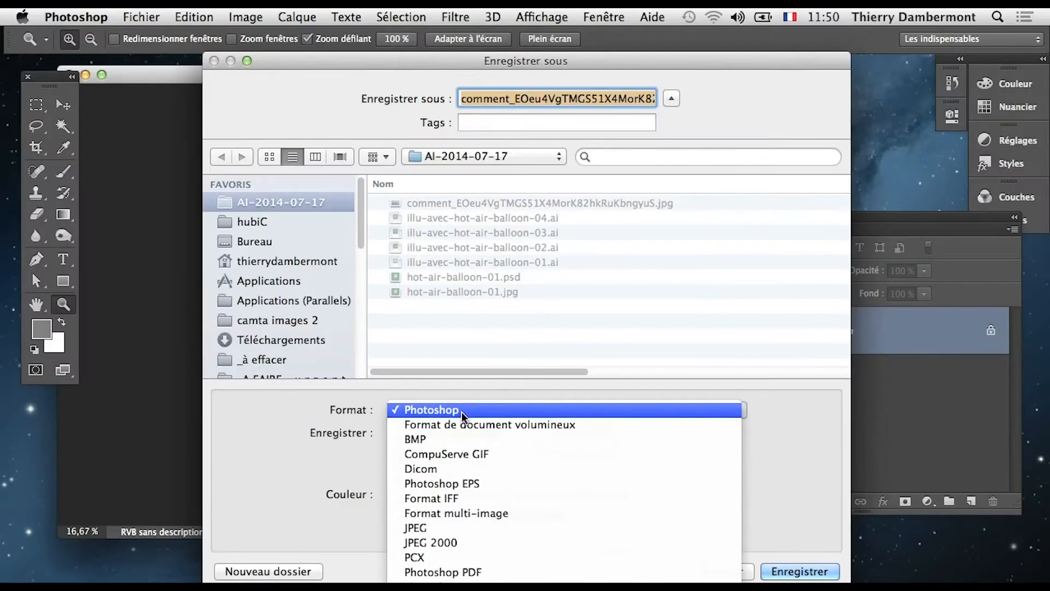
pyautogui.click(355, 92)
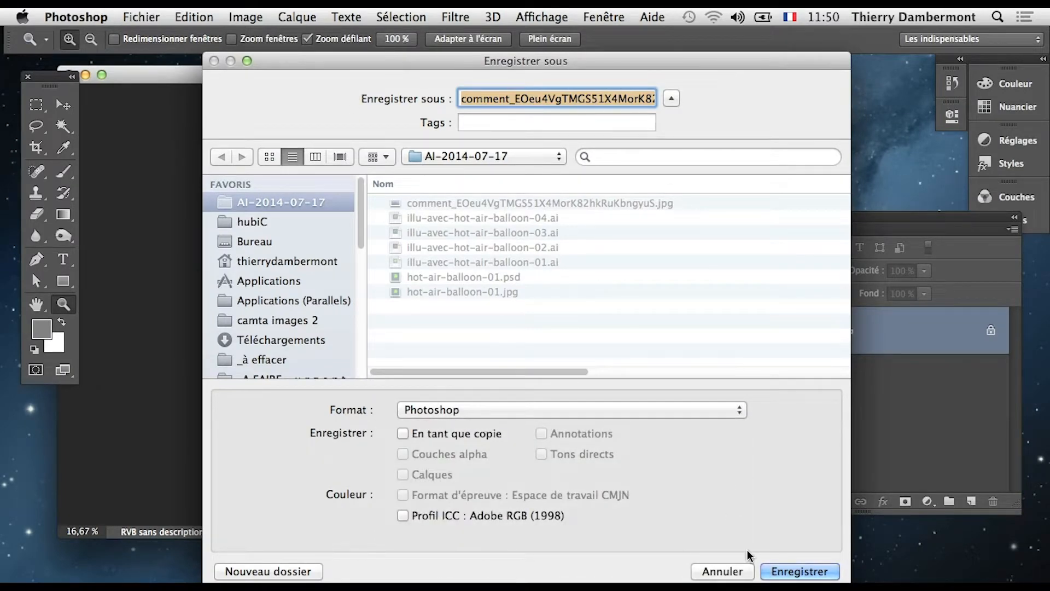
pyautogui.click(799, 570)
# - Switch to Illustrator and create a new landscape A4 document, 297 × 210 mm, with one artboard
pyautogui.press('super+Tab')
pyautogui.press('super+Tab')
pyautogui.press('super+Tab')
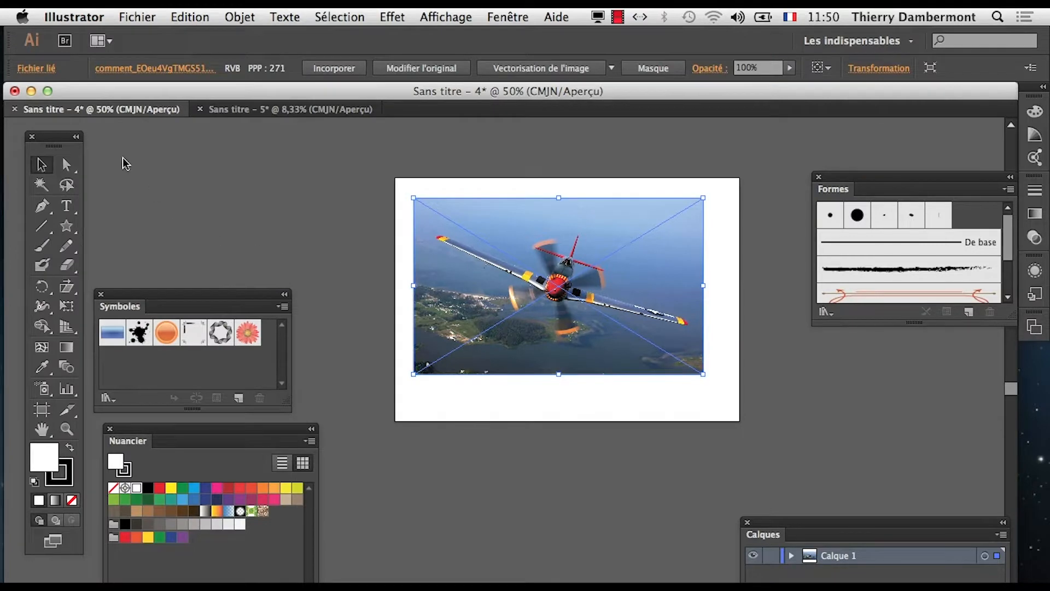
pyautogui.click(136, 17)
pyautogui.click(157, 38)
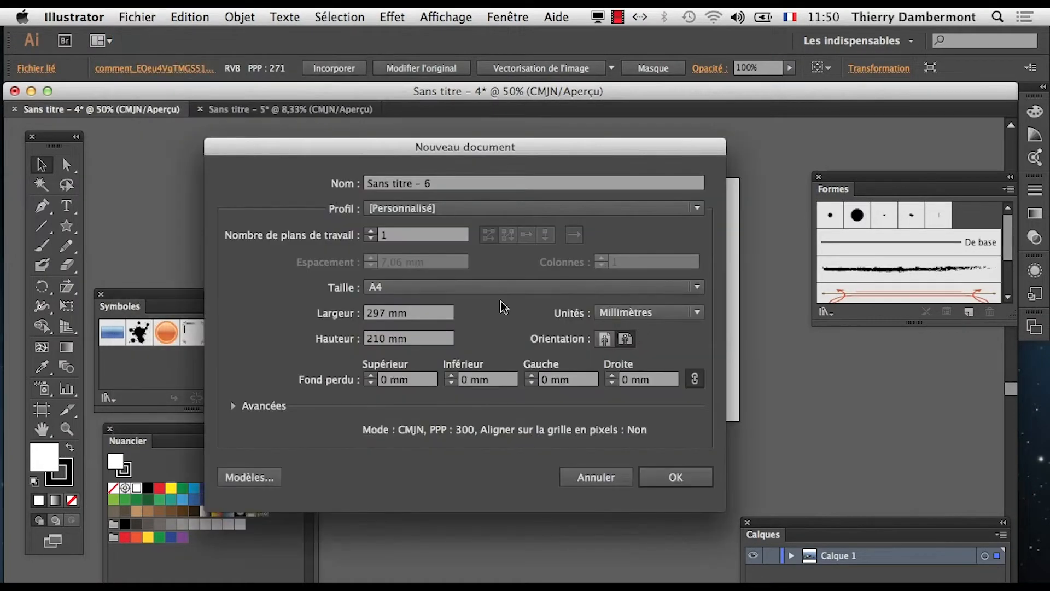
pyautogui.click(674, 476)
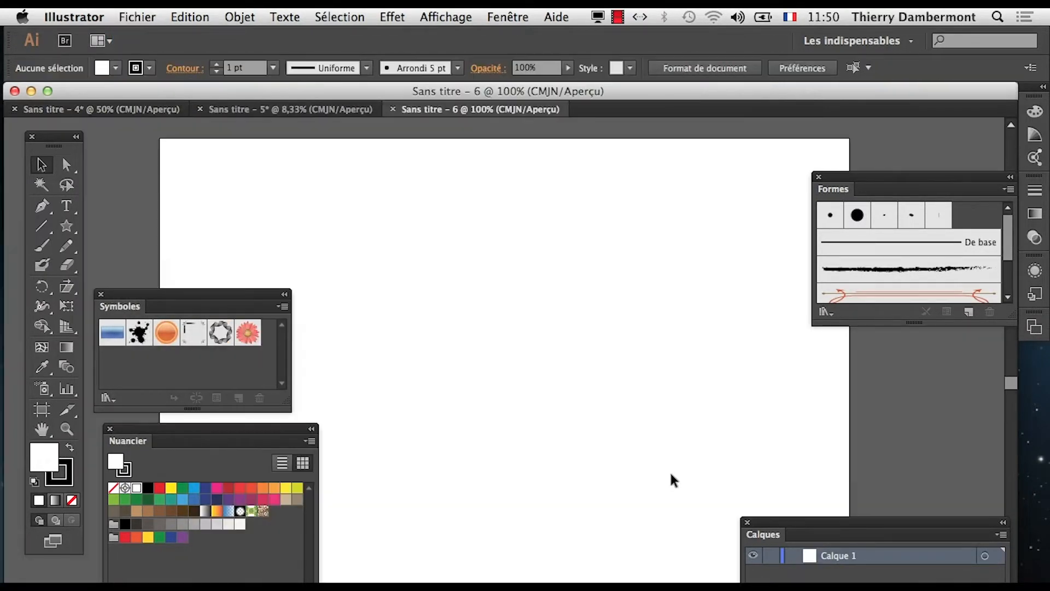
# - Place comment_EOeu4VgTMGS51X4MorK82hkRuKbngyuS.psd as a linked file and position it inside the new document's artboard
pyautogui.click(136, 17)
pyautogui.click(204, 260)
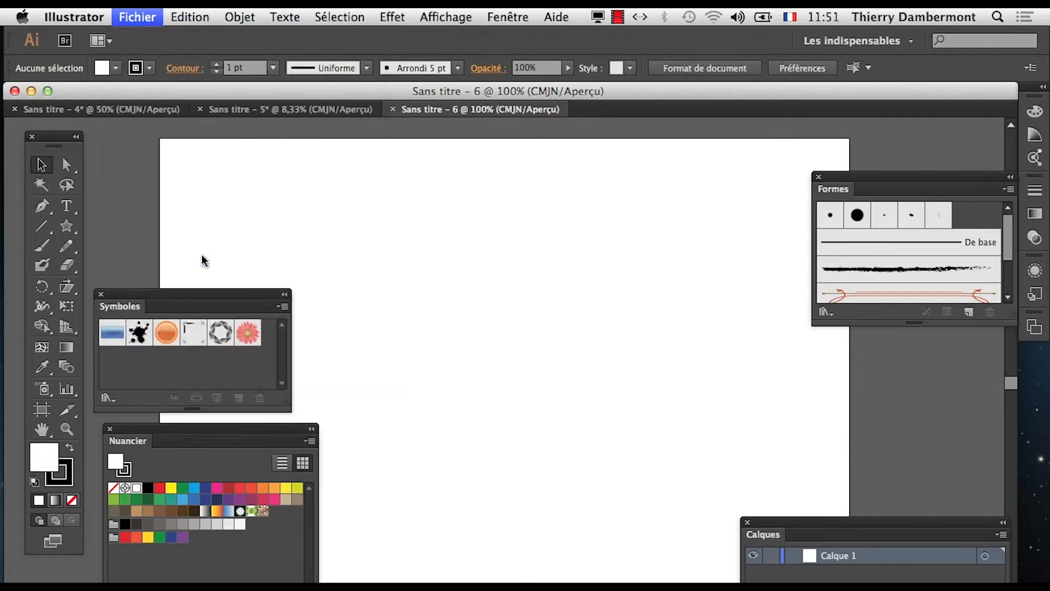
pyautogui.click(513, 160)
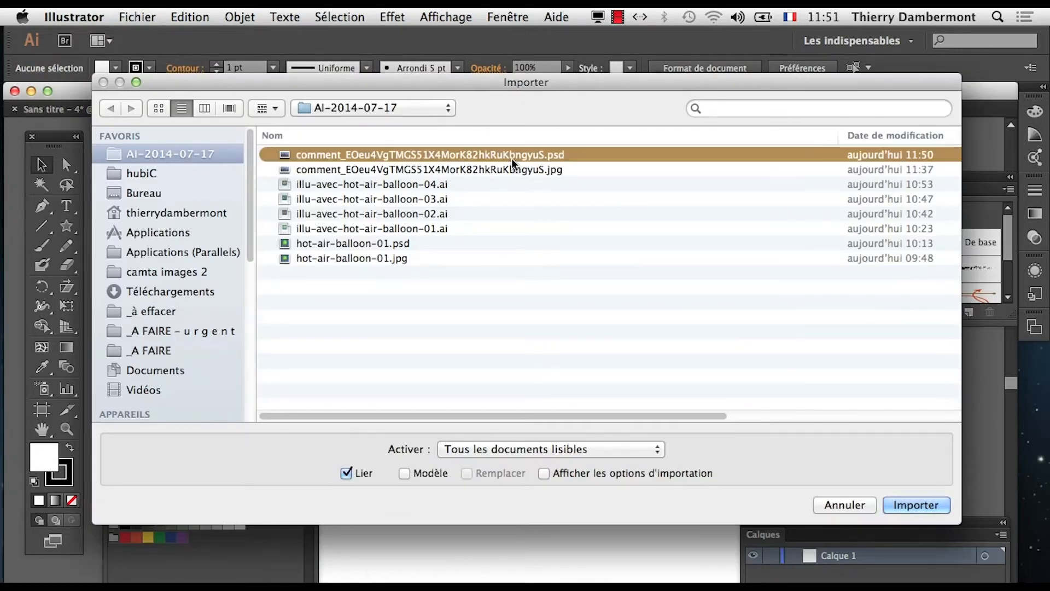
pyautogui.click(916, 504)
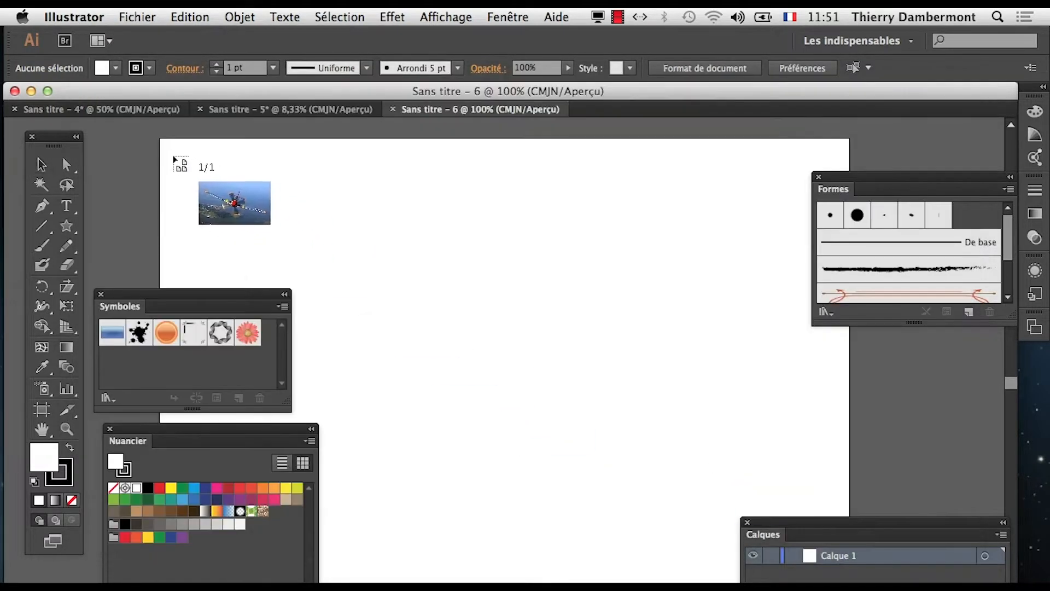
pyautogui.click(172, 153)
pyautogui.press('super+minus')
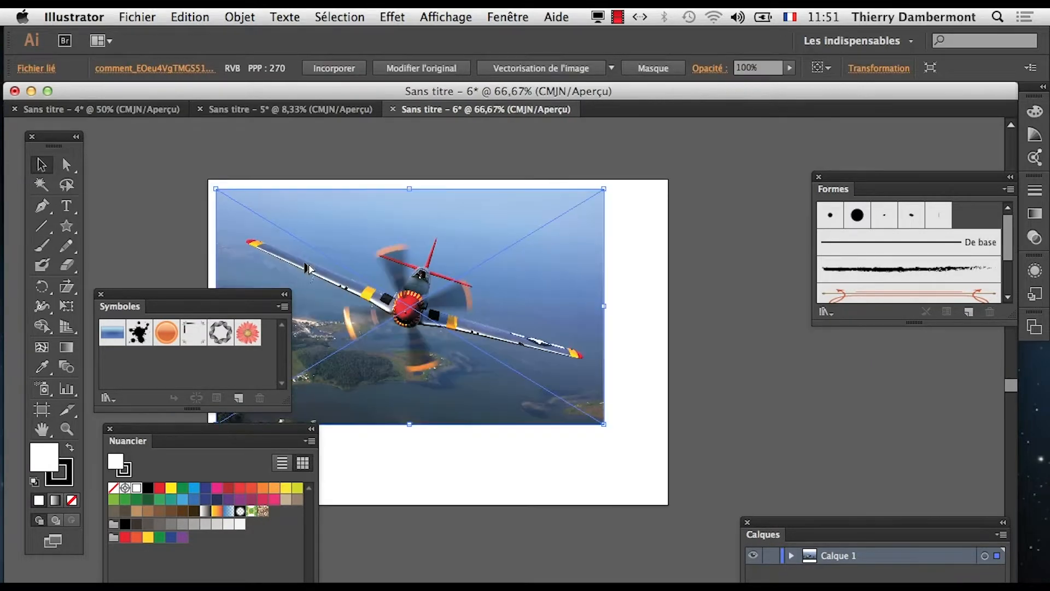
pyautogui.moveTo(410, 318); pyautogui.dragTo(458, 294)
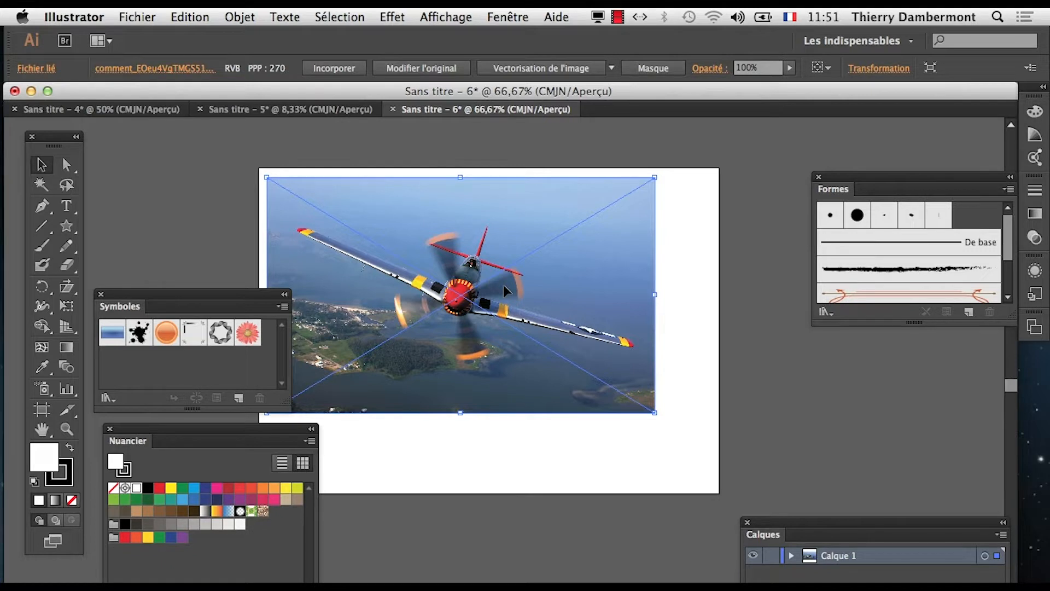
pyautogui.moveTo(451, 205); pyautogui.dragTo(474, 218)
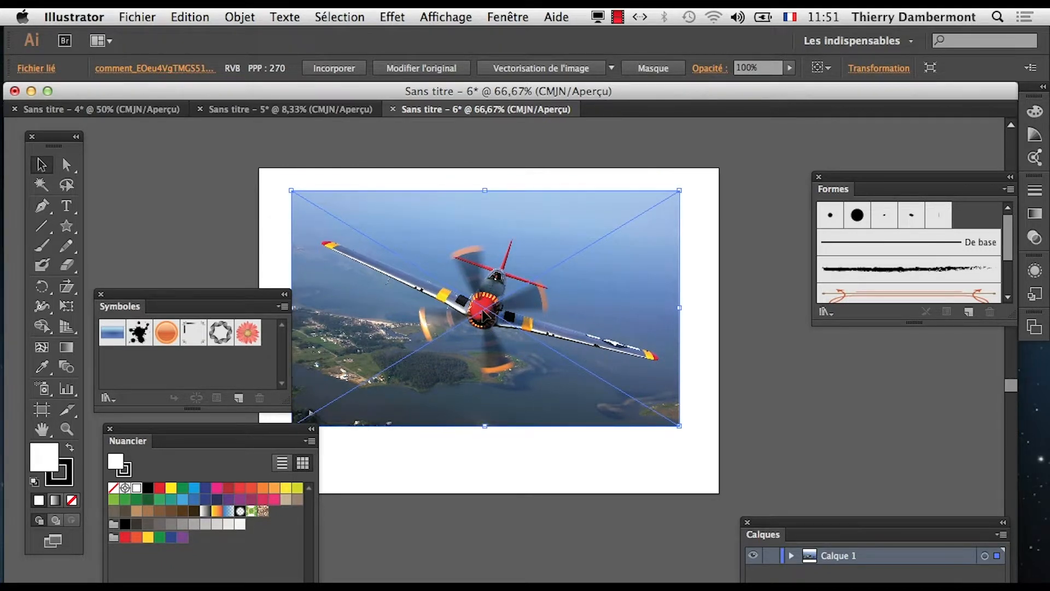
# - Switch to Photoshop and hide the other applications to view the plane photo on its own
pyautogui.press('super+Tab')
pyautogui.press('super+Tab')
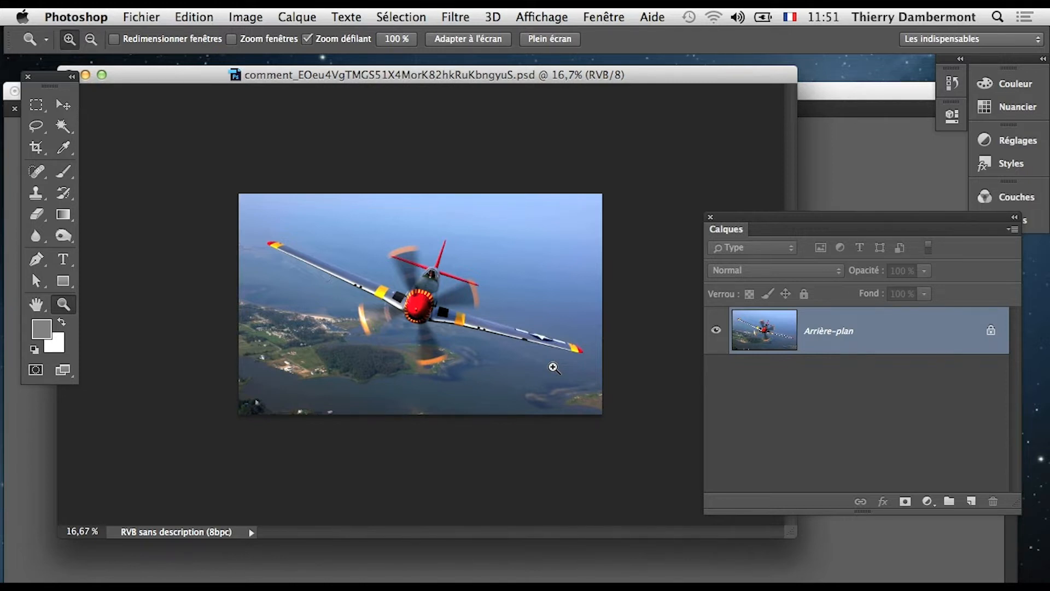
pyautogui.press('alt+super+h')
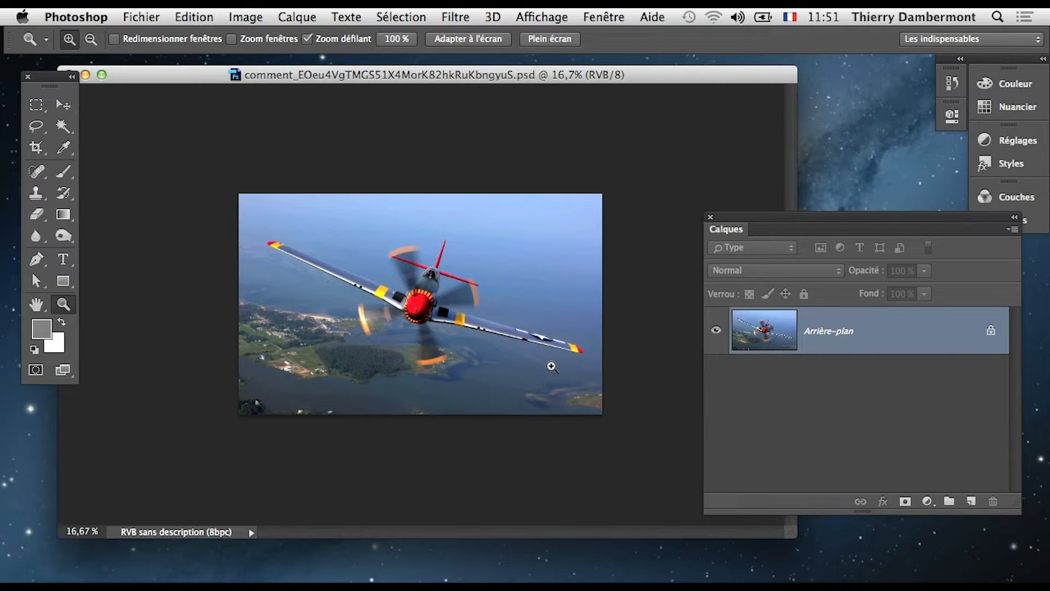
# - Switch to Illustrator and save the document as dessin-en-symetrie-01.ai in Adobe Illustrator format, with the Illustrator CC version and default options
pyautogui.press('super+Tab')
pyautogui.press('super+Tab')
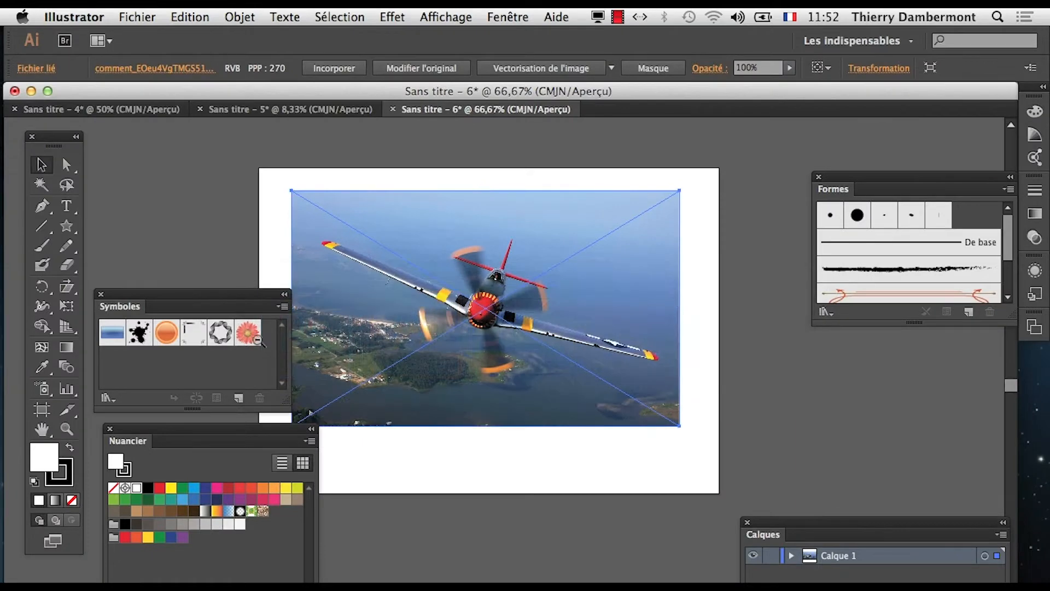
pyautogui.press('super+minus')
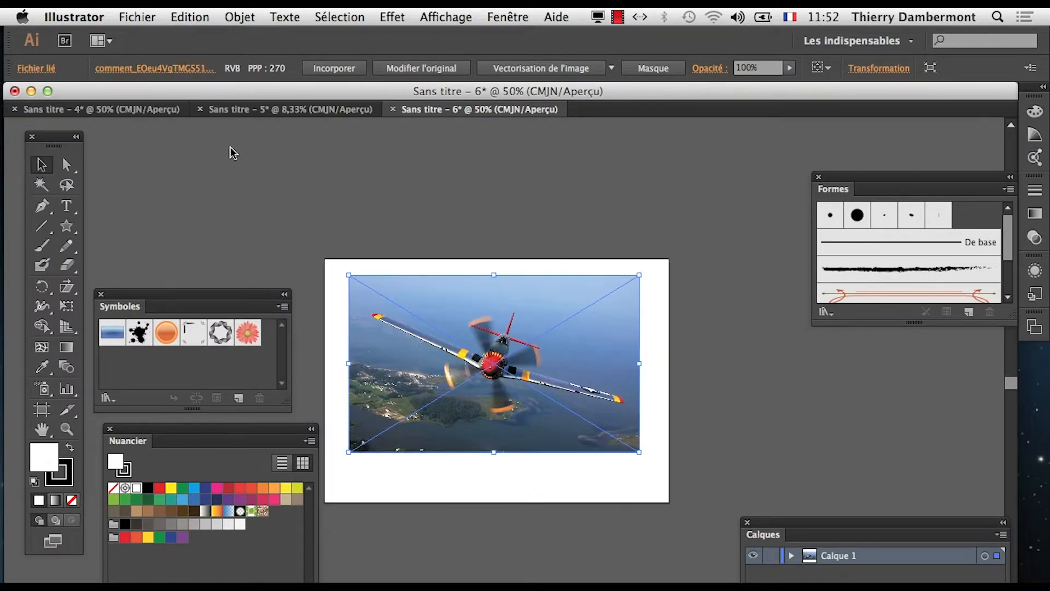
pyautogui.click(136, 16)
pyautogui.click(180, 156)
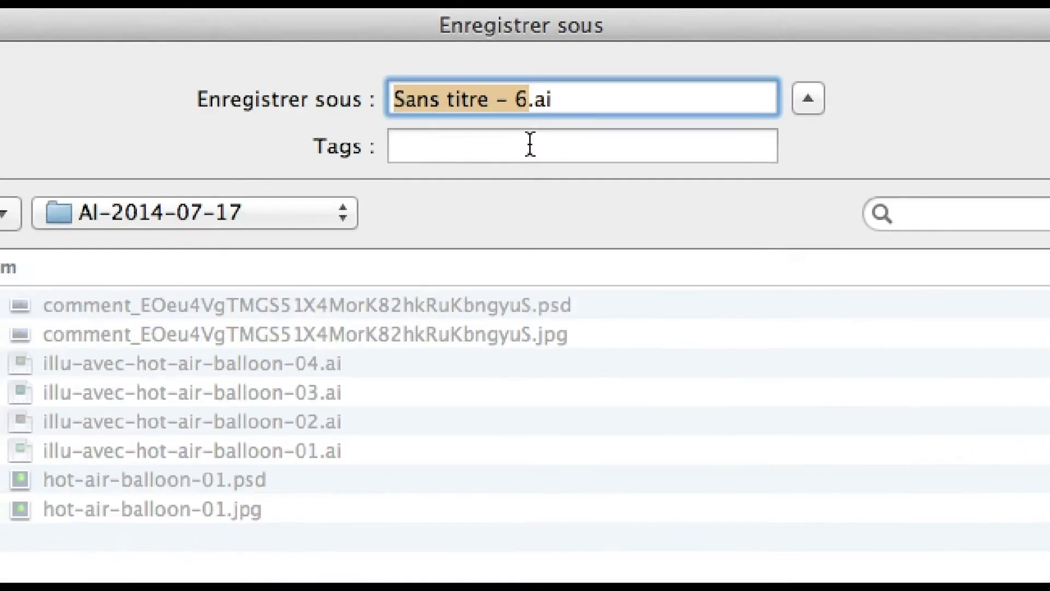
pyautogui.write('dessin-en-')
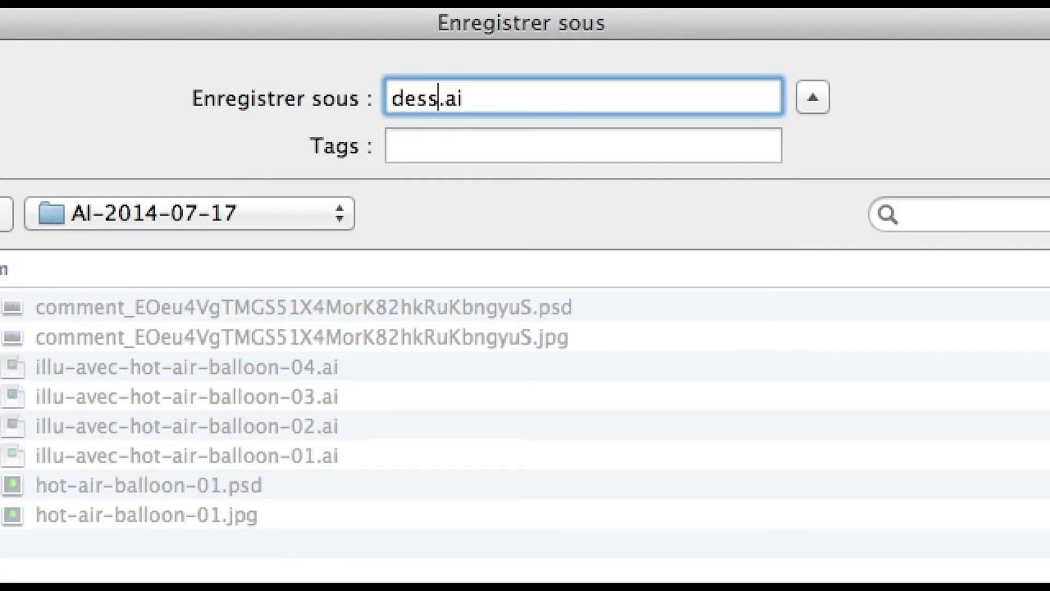
pyautogui.write('syme')
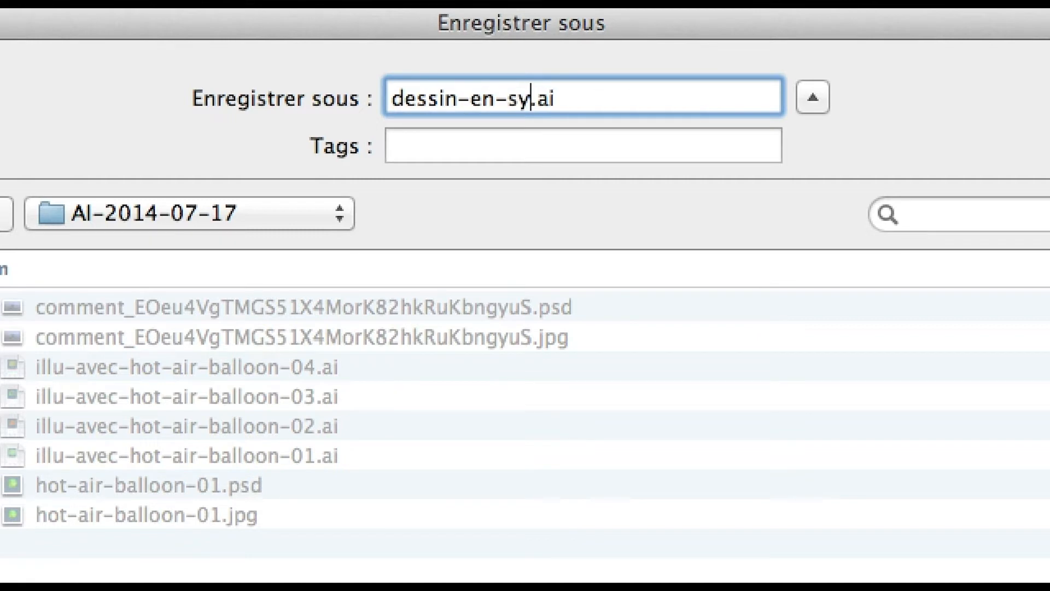
pyautogui.write('trie-01')
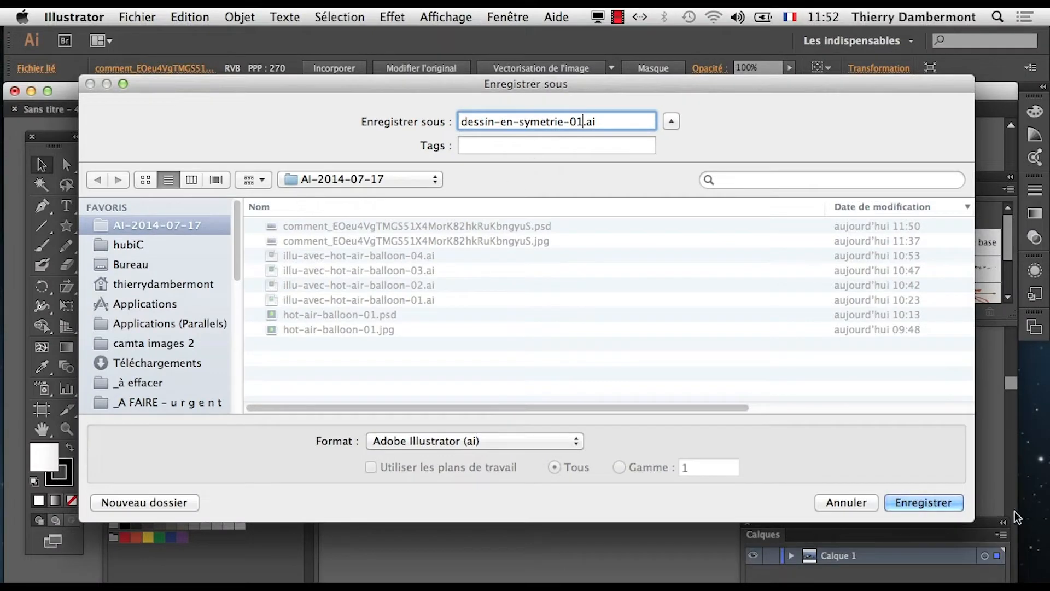
pyautogui.click(948, 504)
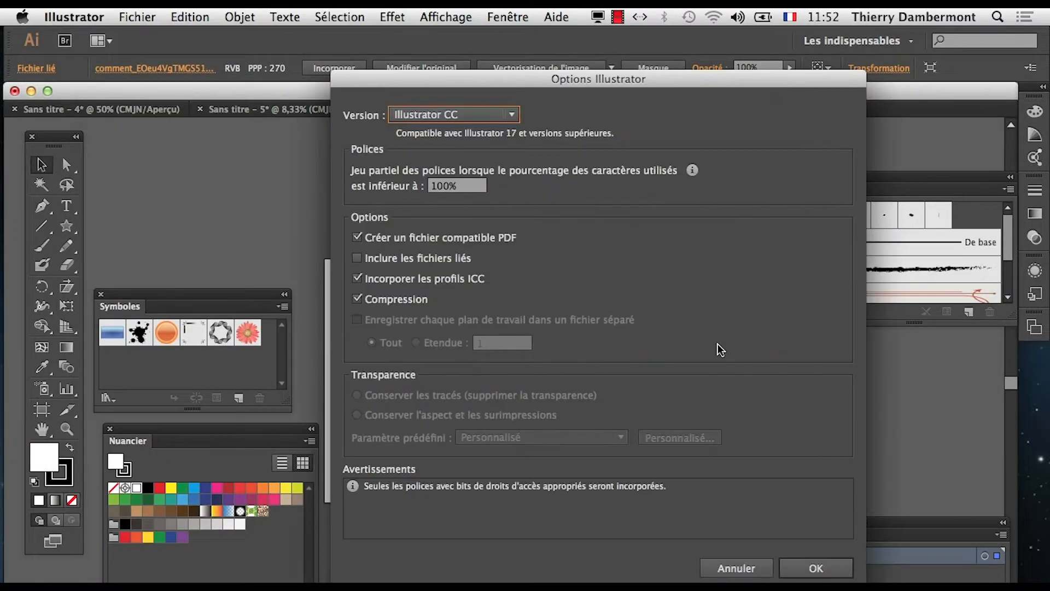
pyautogui.click(823, 570)
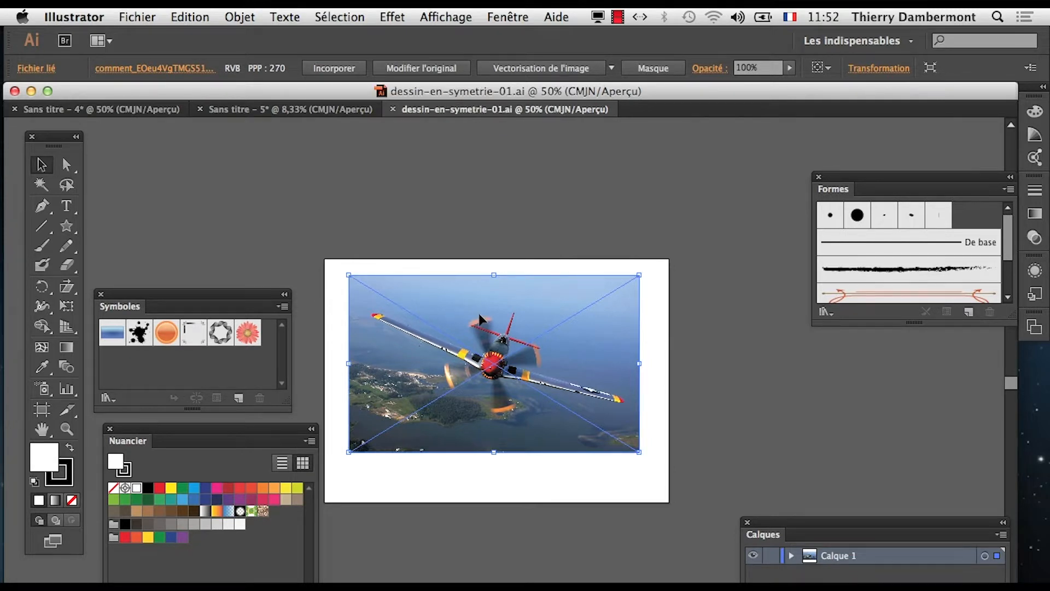
# - Move the linked plane photo around the page, leaving it within the artboard slightly below and to the right of centre
pyautogui.moveTo(460, 301); pyautogui.dragTo(510, 319)
pyautogui.press('super')
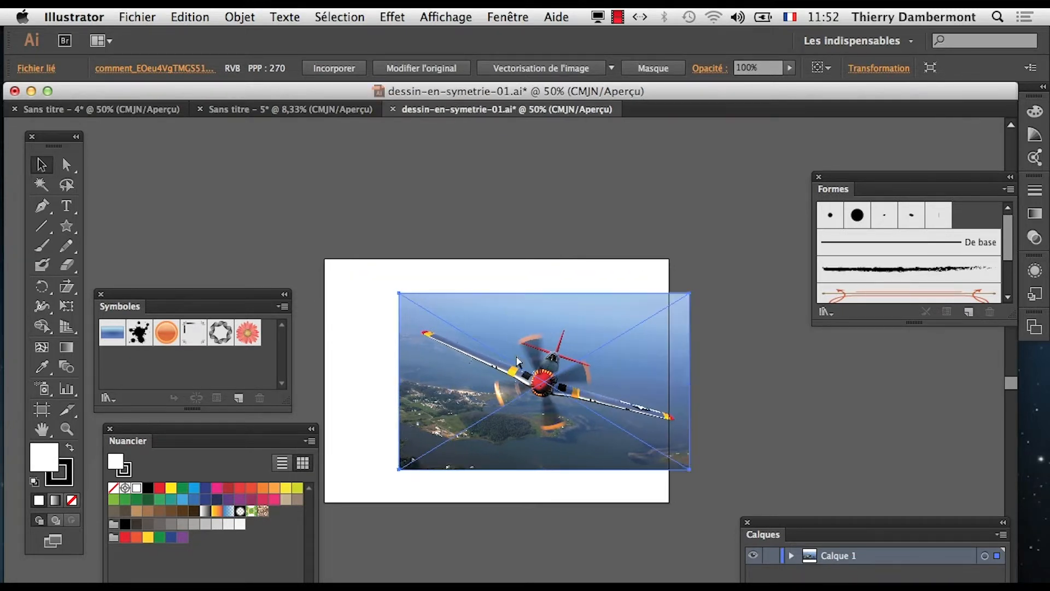
pyautogui.moveTo(517, 360); pyautogui.dragTo(452, 315)
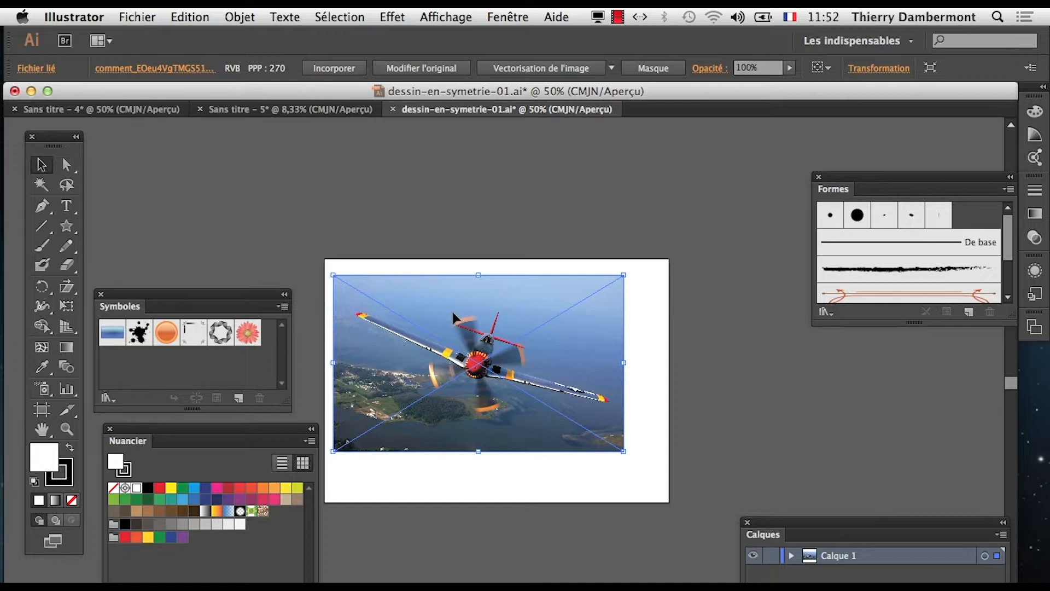
pyautogui.moveTo(452, 312); pyautogui.dragTo(481, 327)
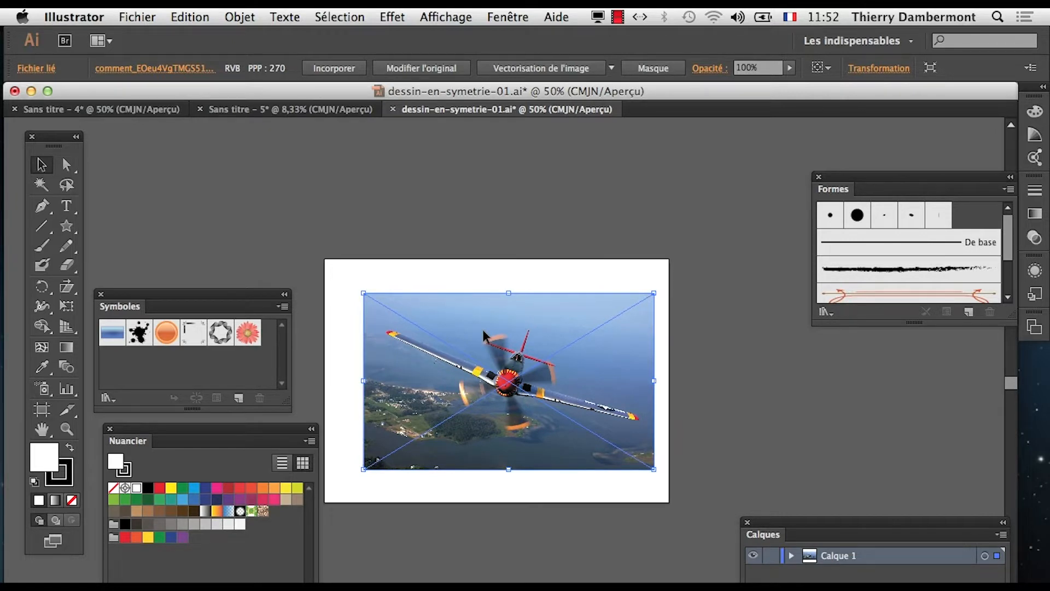
pyautogui.press('super+shift+b')
# - Switch to Photoshop and try resolutions of 1 and 72 pixels/inch in the plane photo's image size settings, with resampling disabled
pyautogui.press('super+Tab')
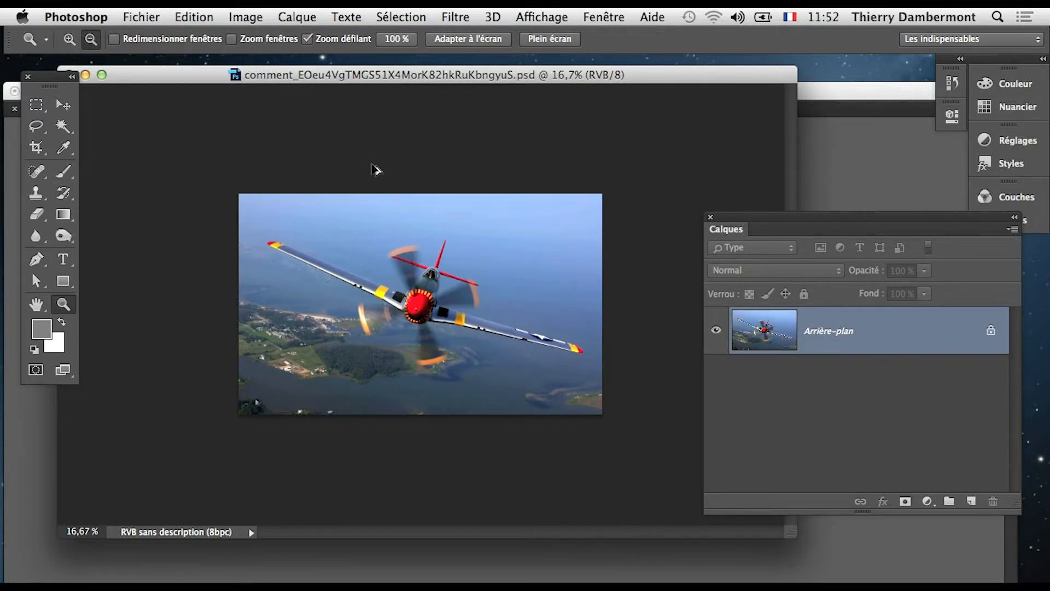
pyautogui.click(258, 14)
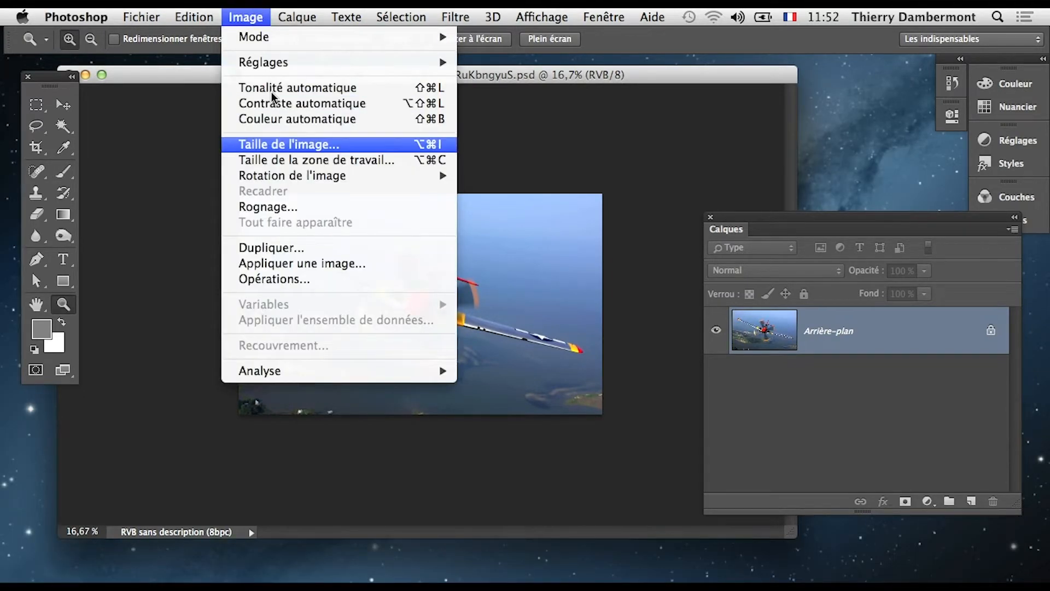
pyautogui.click(286, 144)
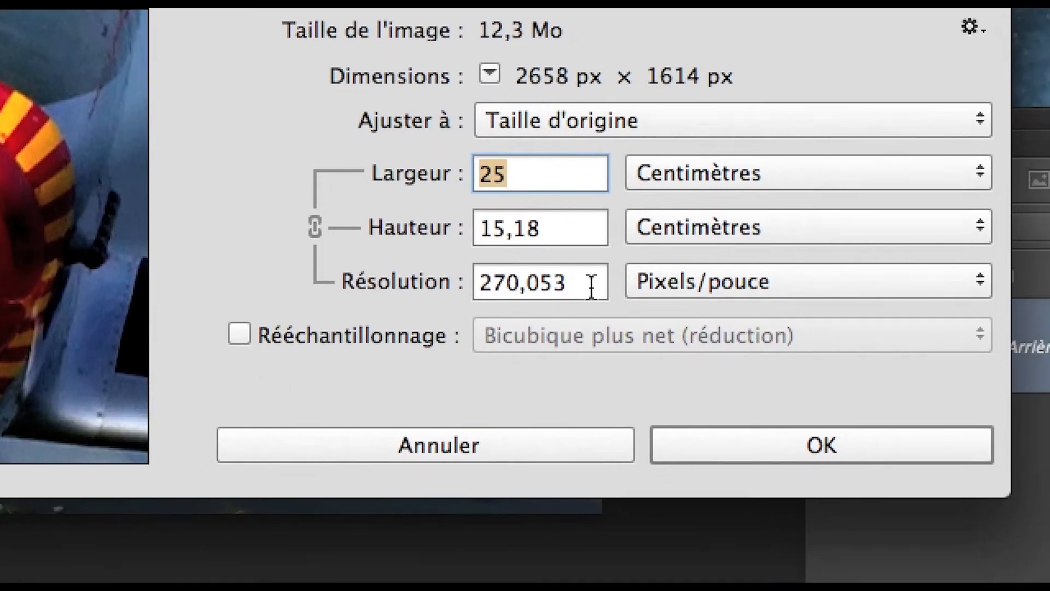
pyautogui.click(537, 298)
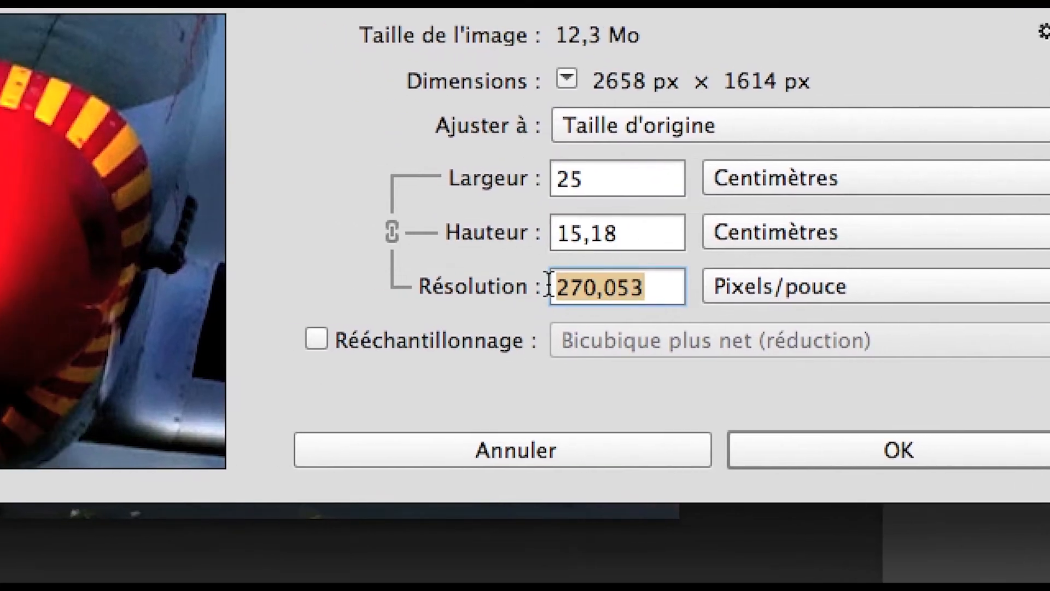
pyautogui.write('1')
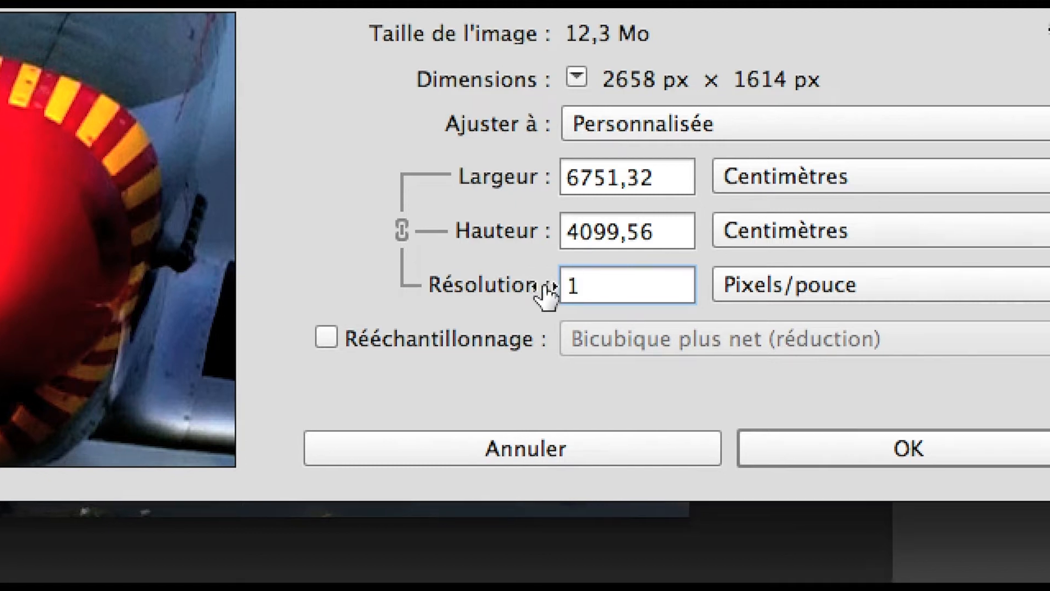
pyautogui.moveTo(591, 295); pyautogui.dragTo(537, 297)
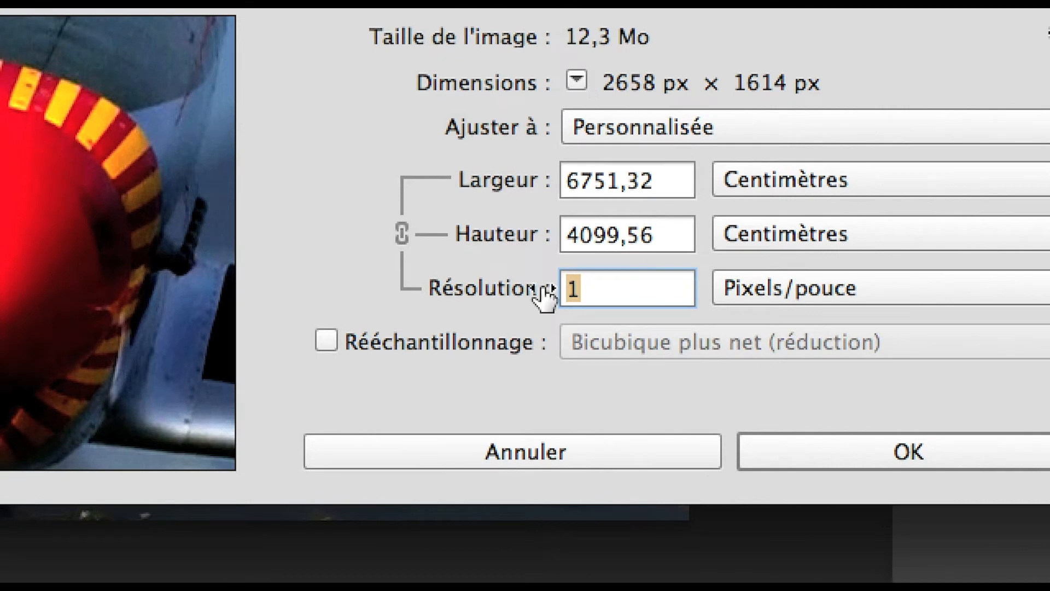
pyautogui.write('72')
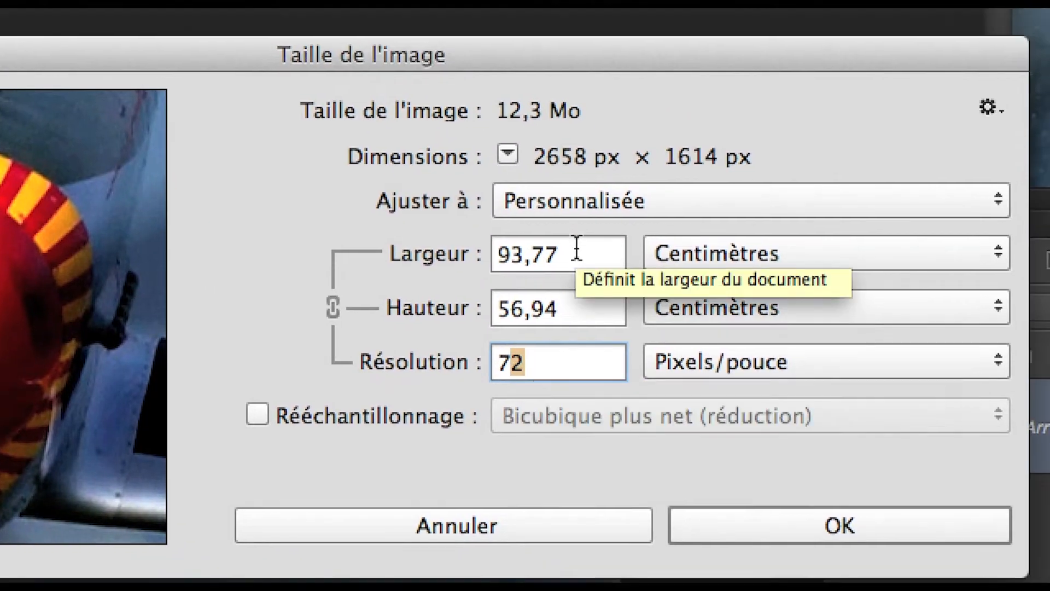
# - Set the plane photo's width to 25 cm without resampling and apply the image size
pyautogui.click(474, 182)
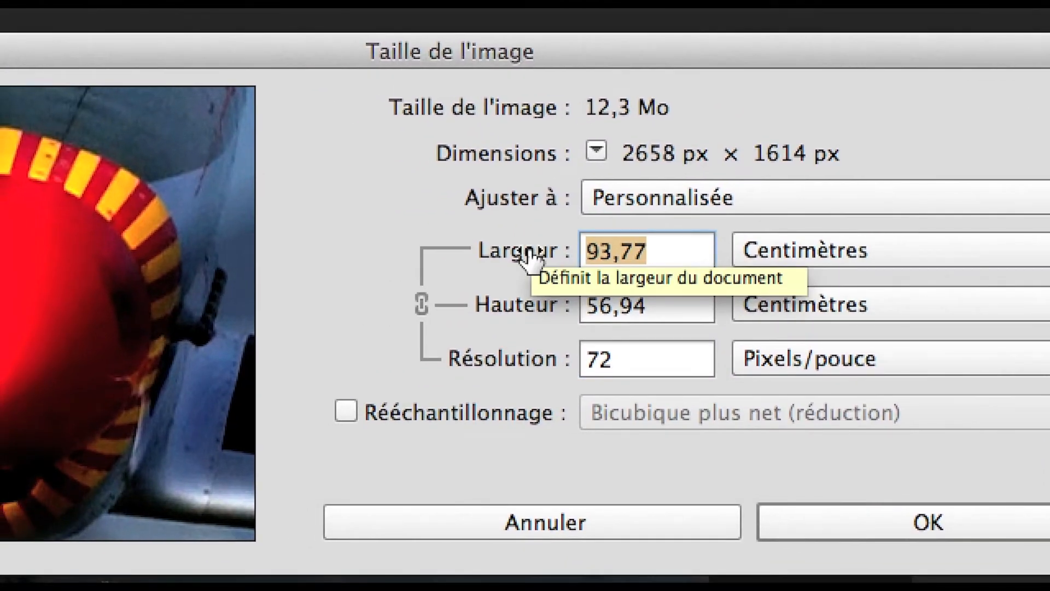
pyautogui.write('25')
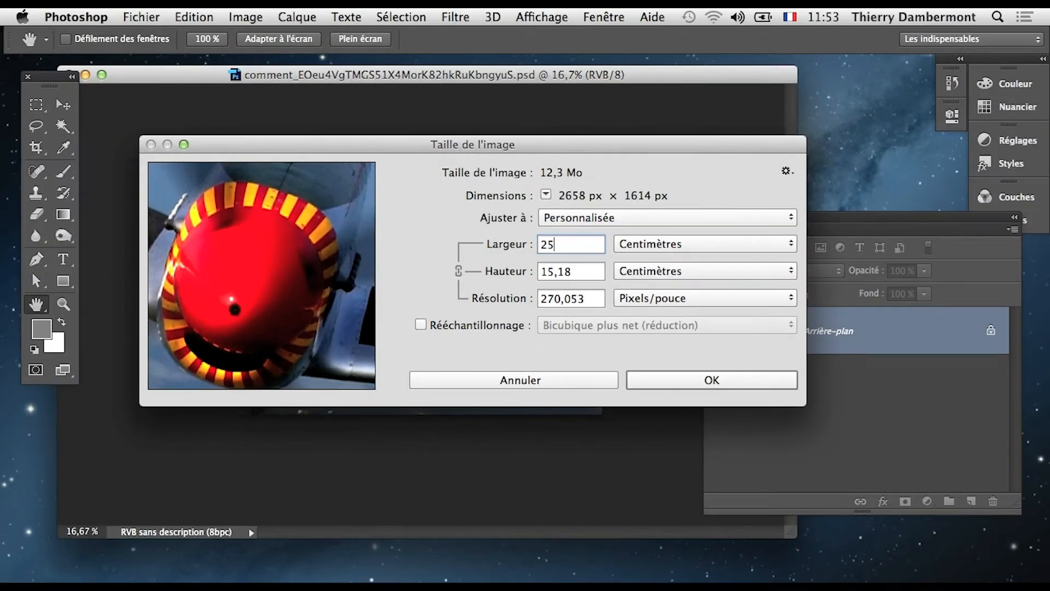
pyautogui.press('Tab')
pyautogui.press('Tab')
pyautogui.press('Return')
pyautogui.press('z')
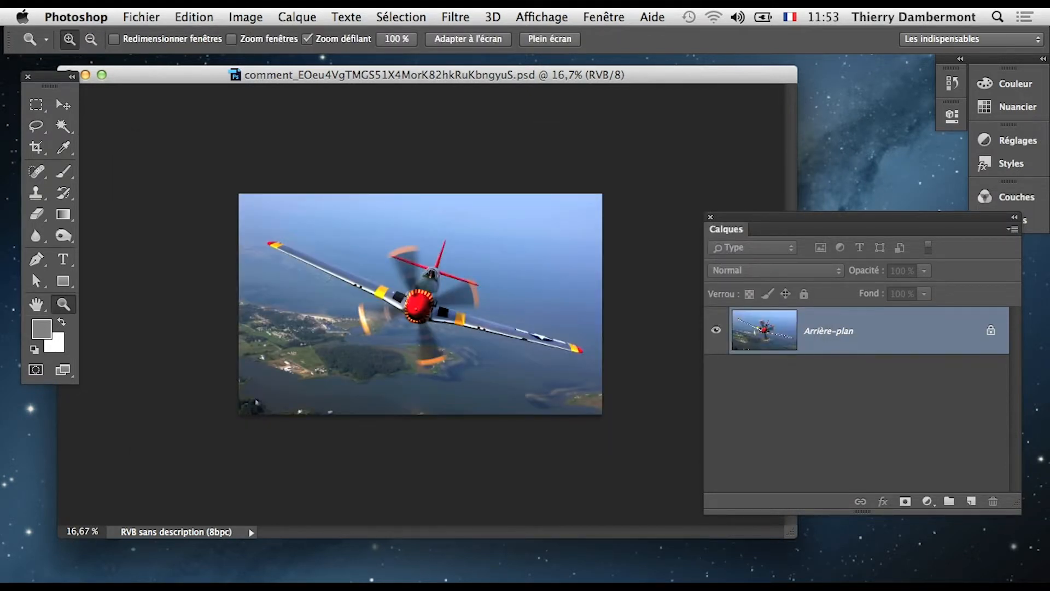
# - Switch to Illustrator and move the linked plane photo around the page, aligning its centre with the artboard's centre at X 148,5 mm, Y 105 mm
pyautogui.press('super+Tab')
pyautogui.press('super+shift+Tab')
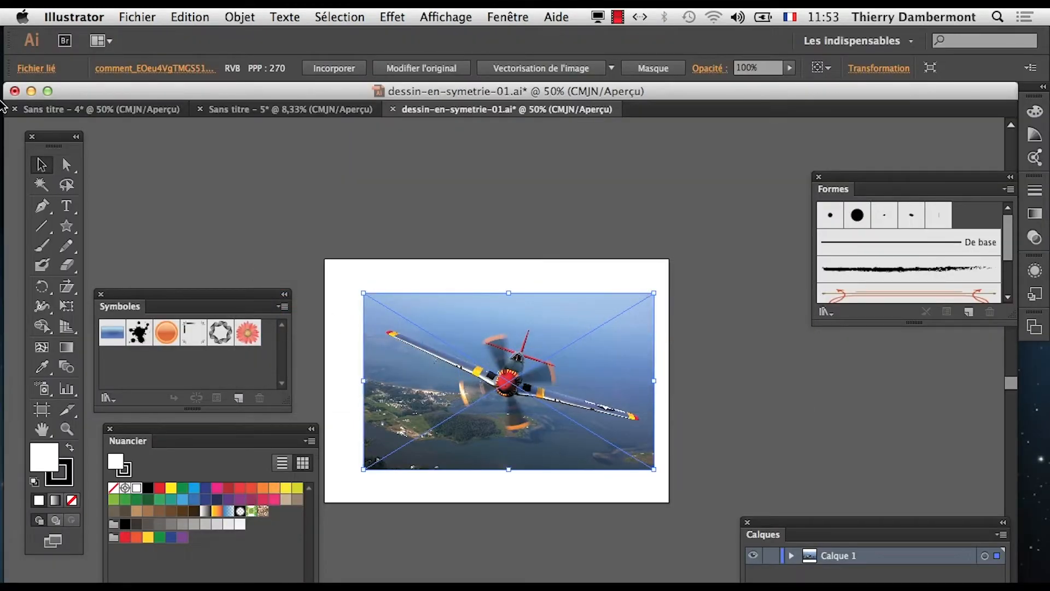
pyautogui.click(162, 185)
pyautogui.click(462, 388)
pyautogui.moveTo(425, 350)
pyautogui.mouseDown()
pyautogui.moveTo(412, 330)
pyautogui.moveTo(397, 334)
pyautogui.moveTo(432, 337)
pyautogui.moveTo(440, 362)
pyautogui.moveTo(403, 357)
pyautogui.moveTo(392, 344)
pyautogui.moveTo(422, 331)
pyautogui.mouseUp()
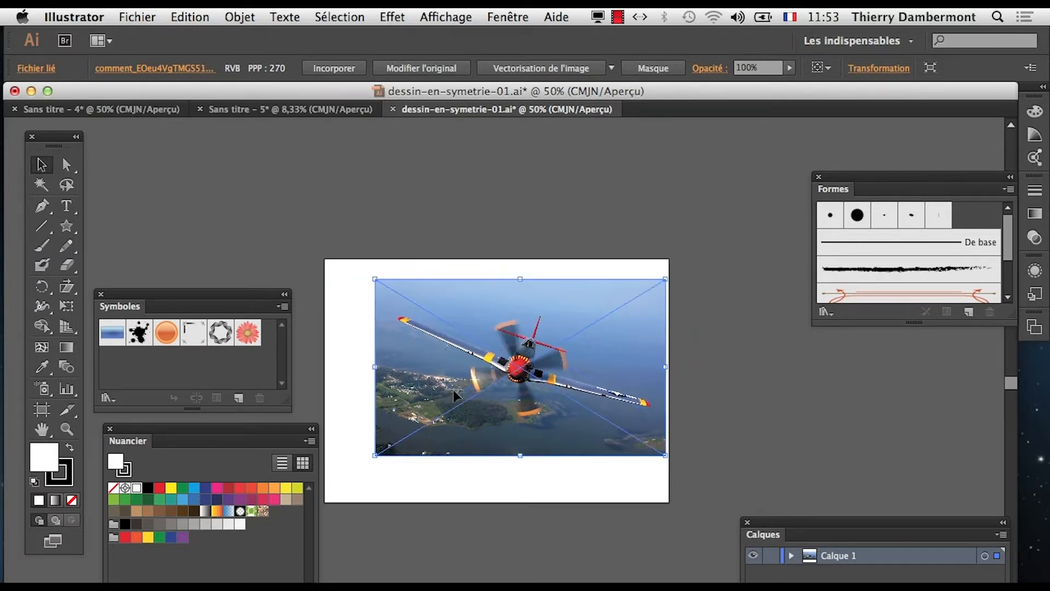
pyautogui.moveTo(455, 395)
pyautogui.mouseDown()
pyautogui.moveTo(431, 402)
pyautogui.moveTo(467, 408)
pyautogui.mouseUp()
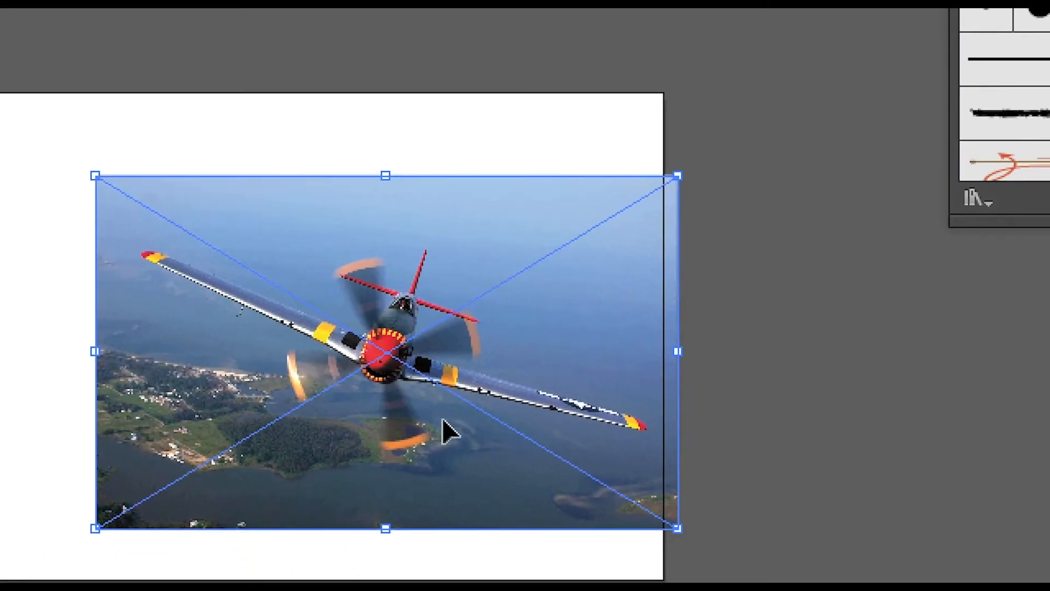
pyautogui.moveTo(497, 482); pyautogui.dragTo(508, 440)
pyautogui.moveTo(448, 408)
pyautogui.mouseDown()
pyautogui.moveTo(450, 424)
pyautogui.moveTo(460, 399)
pyautogui.moveTo(459, 409)
pyautogui.mouseUp()
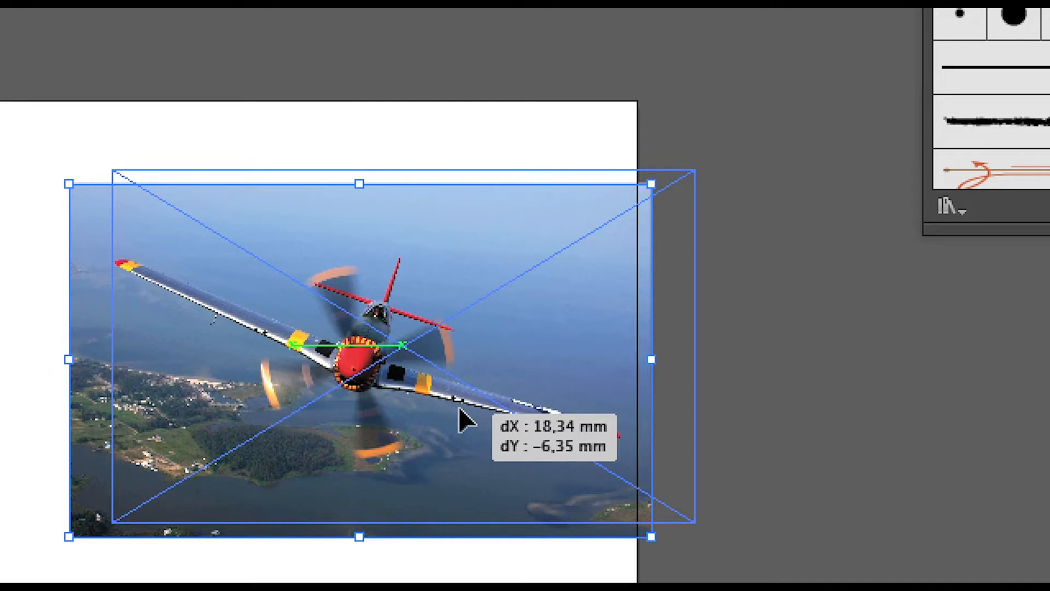
pyautogui.moveTo(460, 414); pyautogui.dragTo(420, 446)
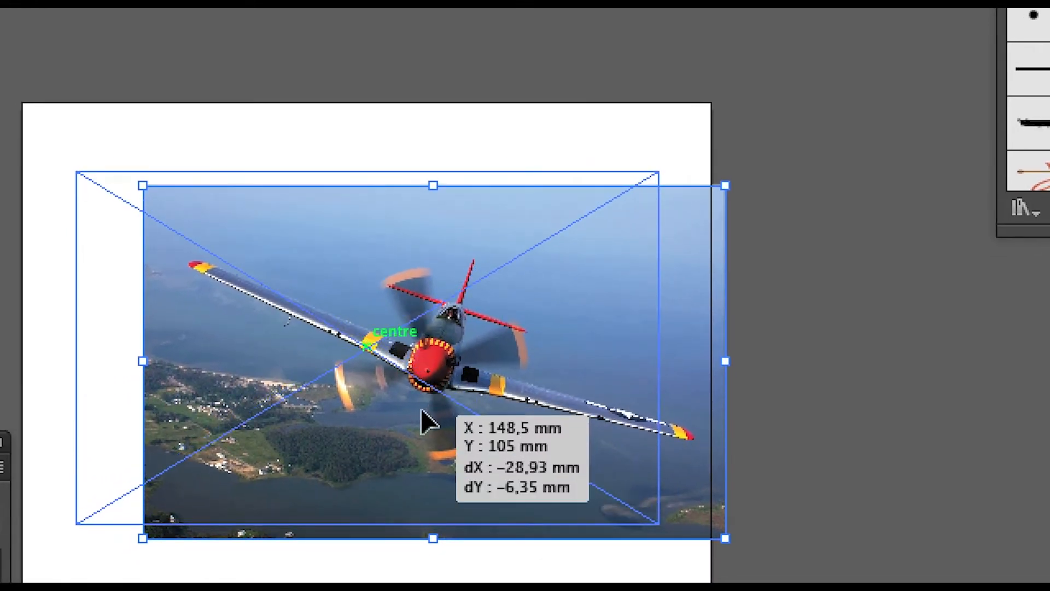
pyautogui.moveTo(421, 409); pyautogui.dragTo(422, 411)
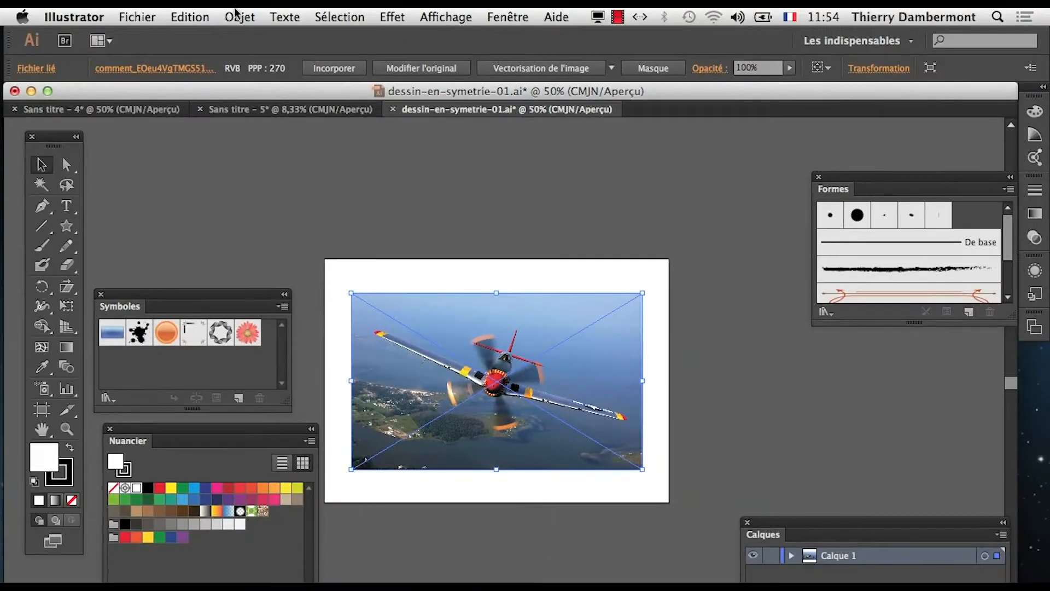
# - Check the Repères commentés (smart guides) option, leave it enabled, and reselect the plane photo
pyautogui.click(500, 13)
pyautogui.moveTo(446, 16)
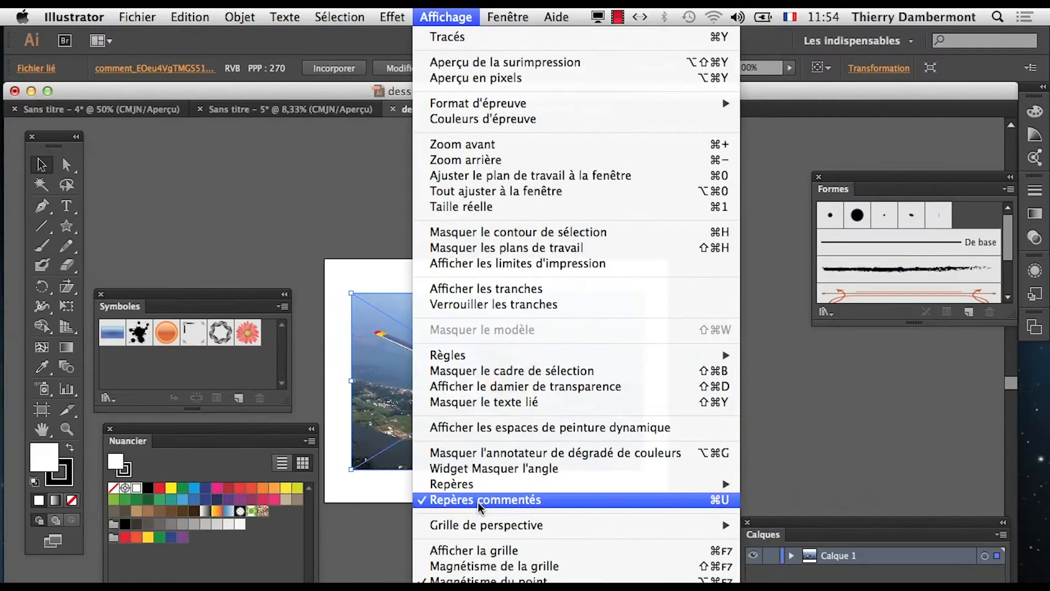
pyautogui.click(479, 501)
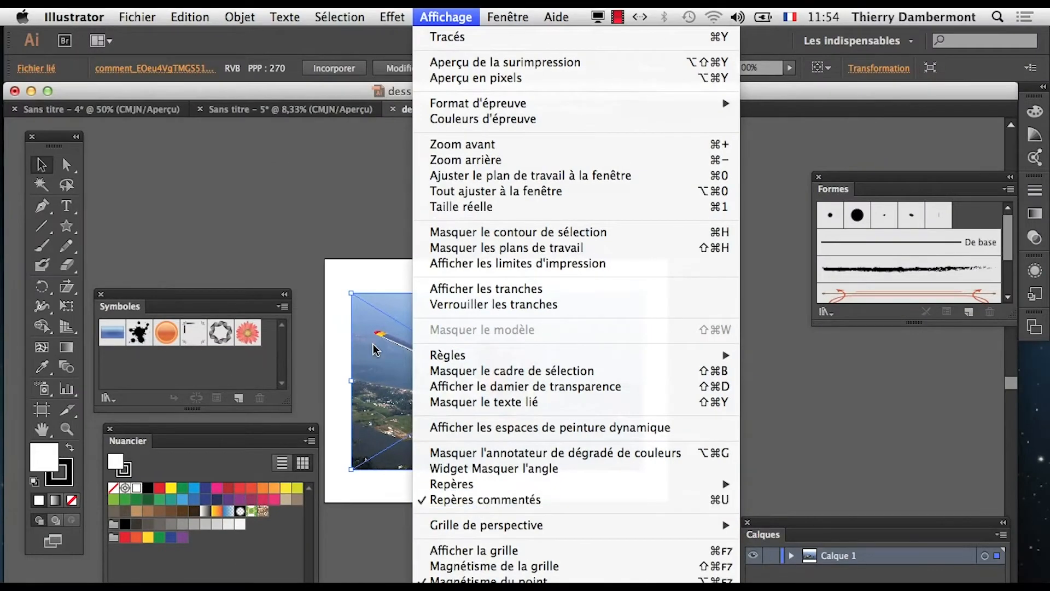
pyautogui.click(342, 234)
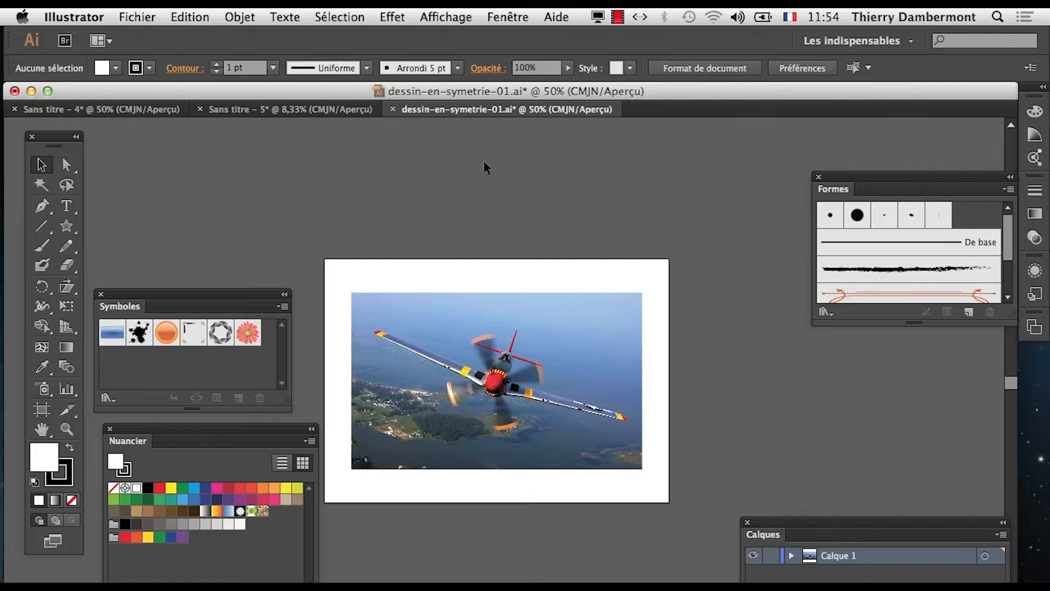
pyautogui.click(566, 395)
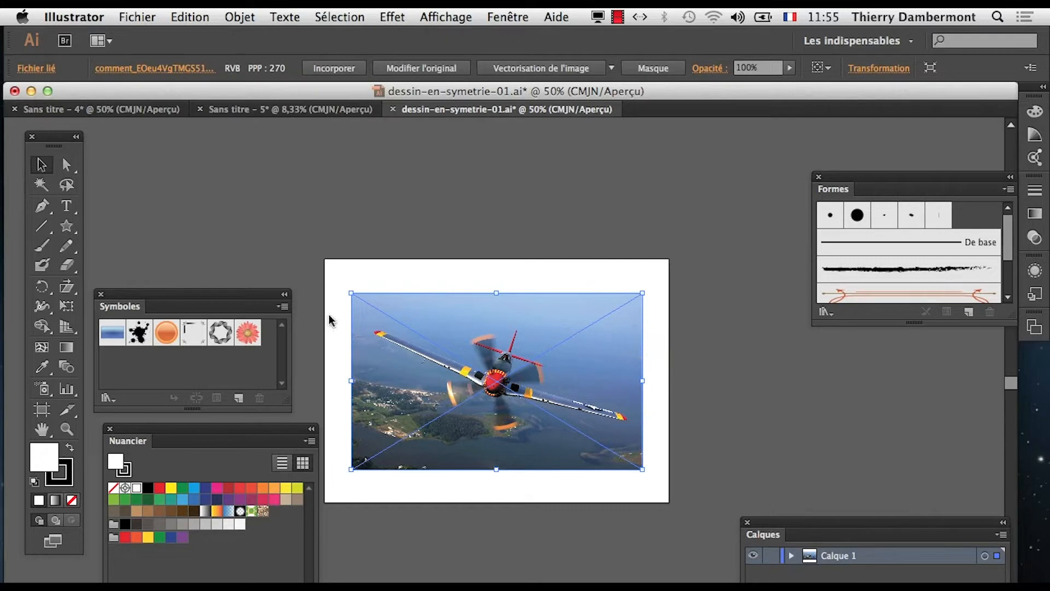
# - Move the Symboles panel clear of the artwork and show the document rulers
pyautogui.moveTo(254, 298); pyautogui.dragTo(584, 564)
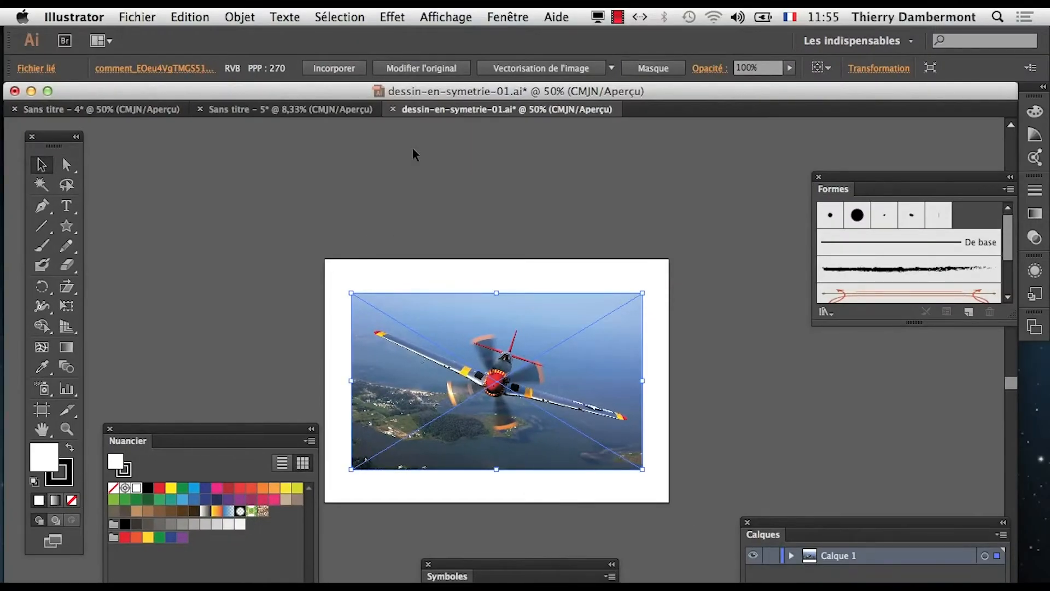
pyautogui.scroll(-5, 487, 185)
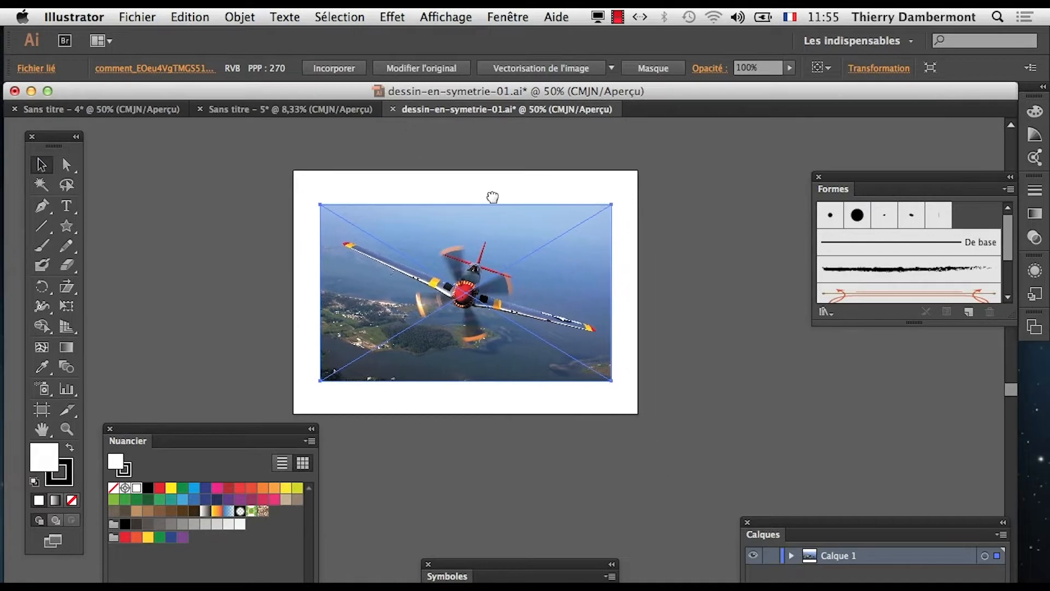
pyautogui.scroll(3, 487, 183)
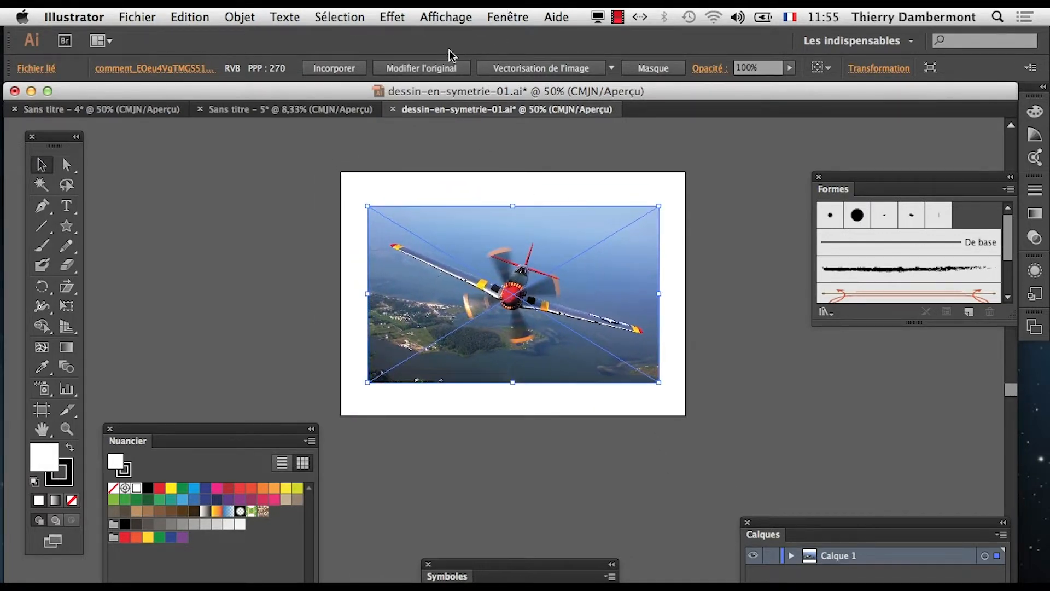
pyautogui.press('super+r')
pyautogui.click(479, 250)
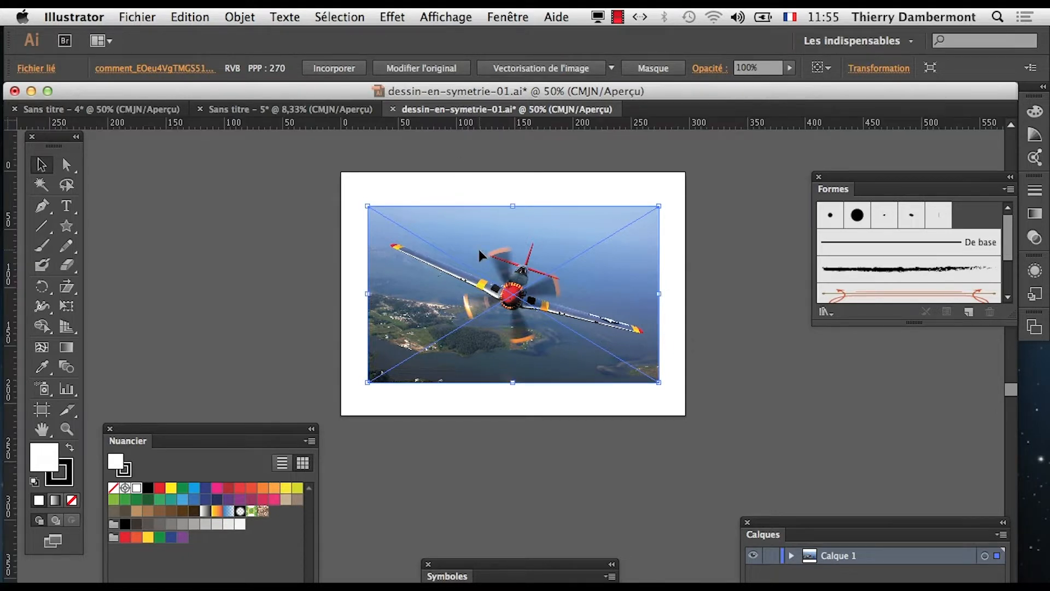
# - Examine the horizontal ruler and the options for hiding rulers or switching to artboard rulers
pyautogui.press('alt+super+equal')
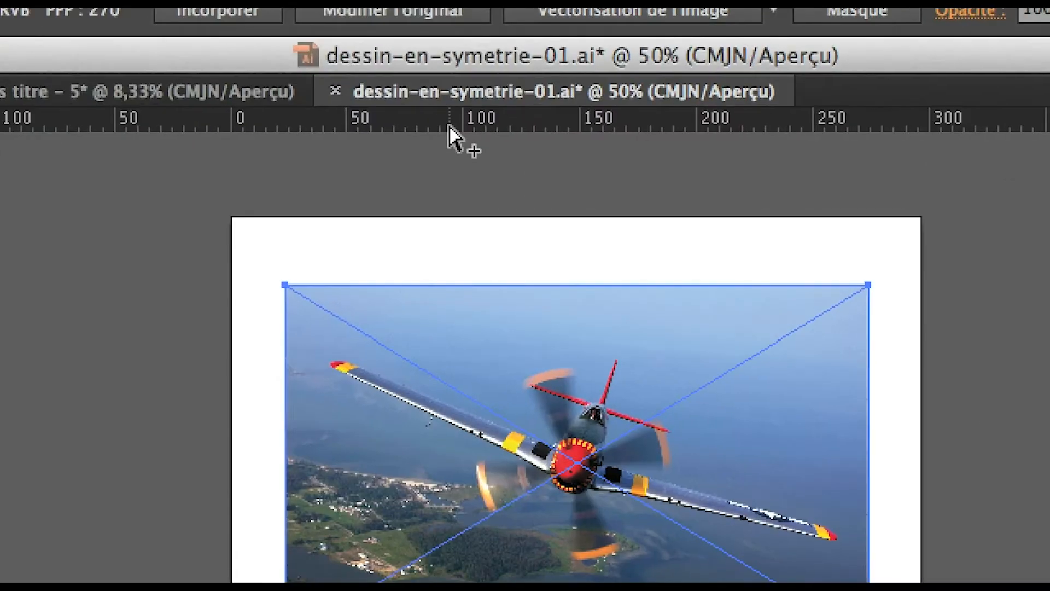
pyautogui.press('alt+super+minus')
pyautogui.click(446, 16)
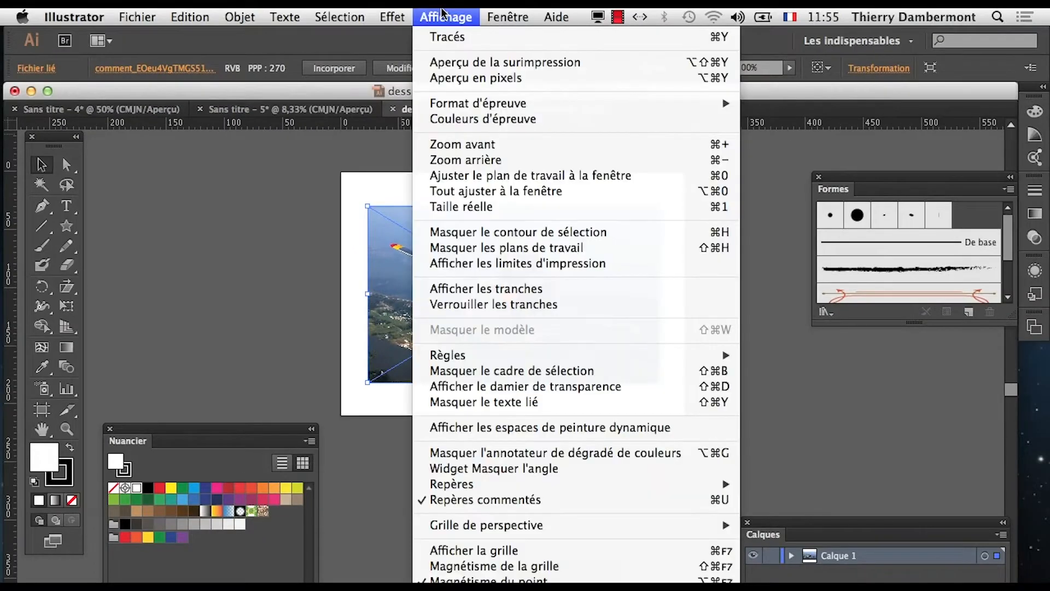
pyautogui.moveTo(522, 355)
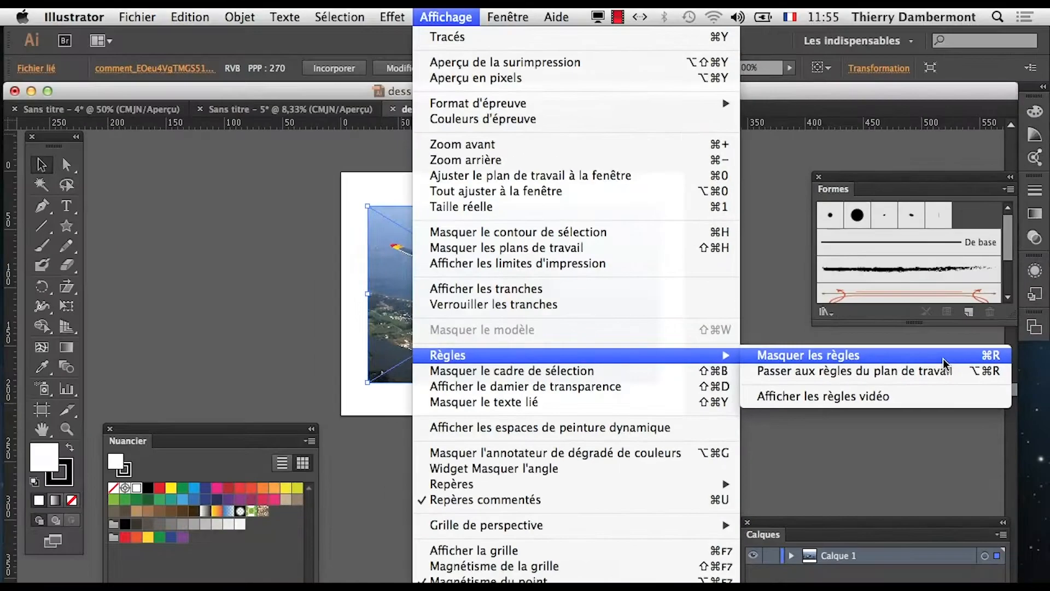
pyautogui.click(936, 377)
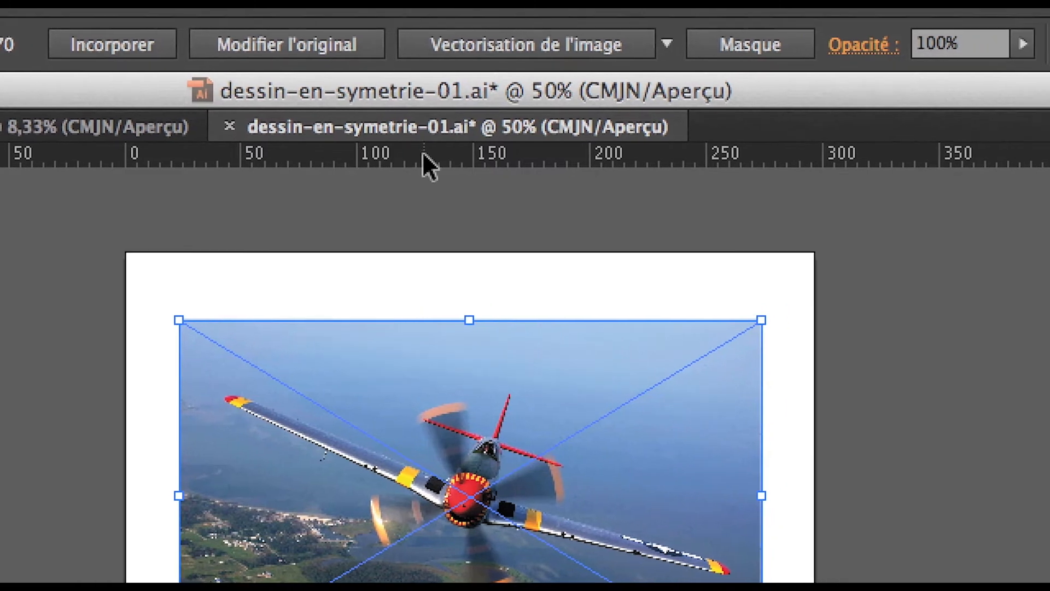
# - Create a horizontal guide from the ruler and place it across the plane's nose, around mid-height of the artboard
pyautogui.moveTo(425, 150); pyautogui.dragTo(426, 344)
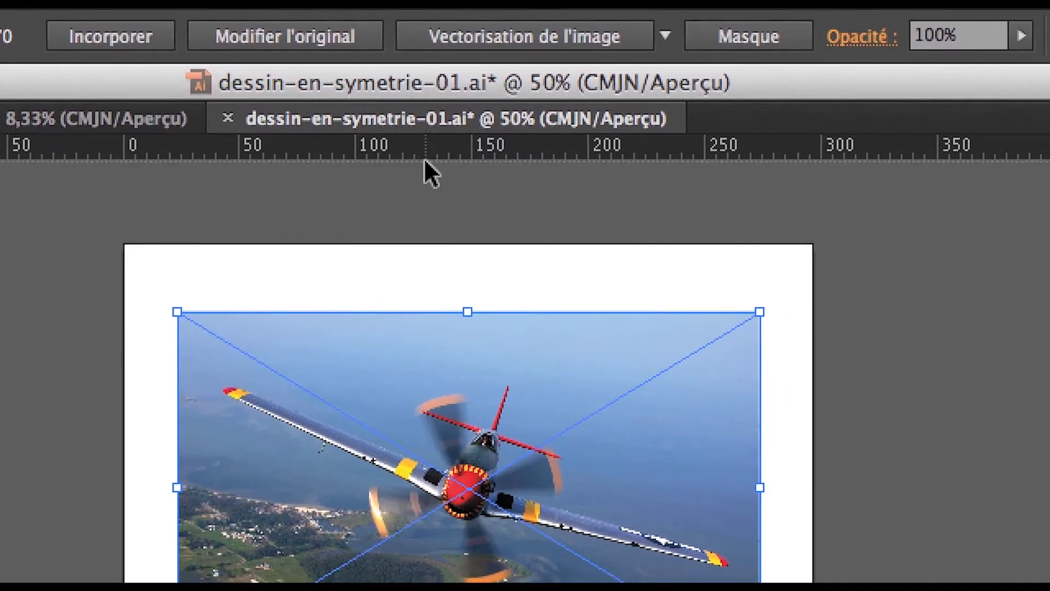
pyautogui.moveTo(427, 292)
pyautogui.mouseDown()
pyautogui.moveTo(433, 276)
pyautogui.moveTo(430, 285)
pyautogui.mouseUp()
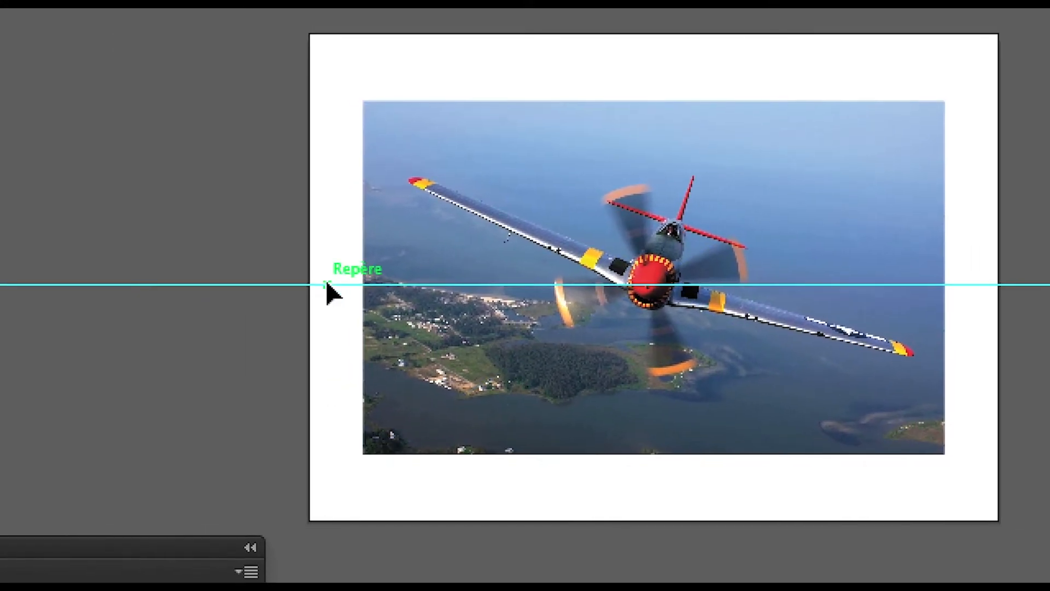
pyautogui.moveTo(329, 282)
pyautogui.mouseDown()
pyautogui.moveTo(329, 301)
pyautogui.moveTo(328, 270)
pyautogui.moveTo(327, 289)
pyautogui.moveTo(307, 281)
pyautogui.moveTo(310, 269)
pyautogui.moveTo(310, 293)
pyautogui.moveTo(312, 283)
pyautogui.mouseUp()
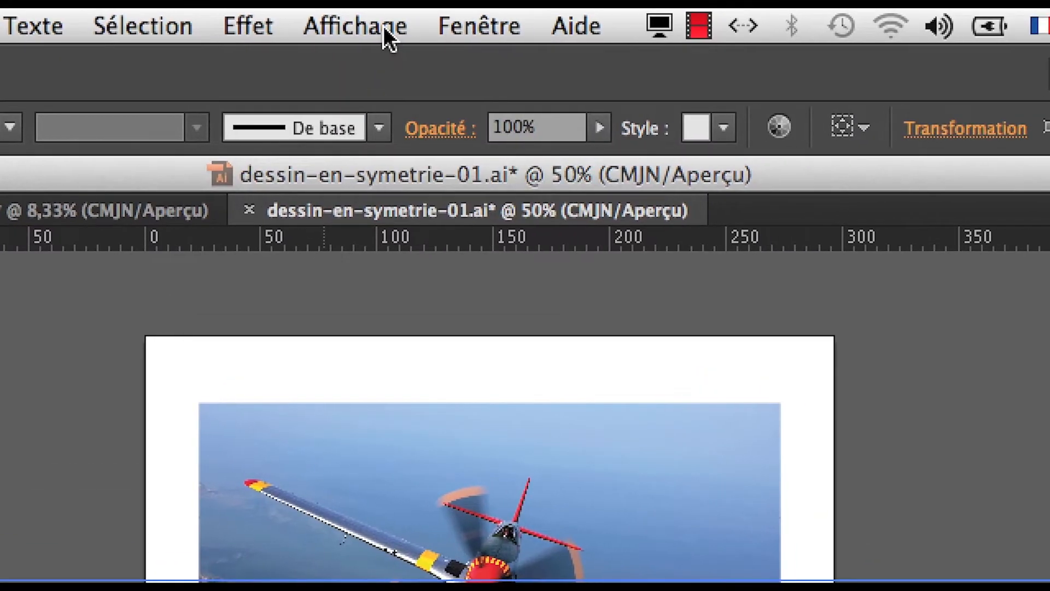
# - Review the guide display options and nudge the horizontal guide slightly near the middle of the page
pyautogui.click(383, 27)
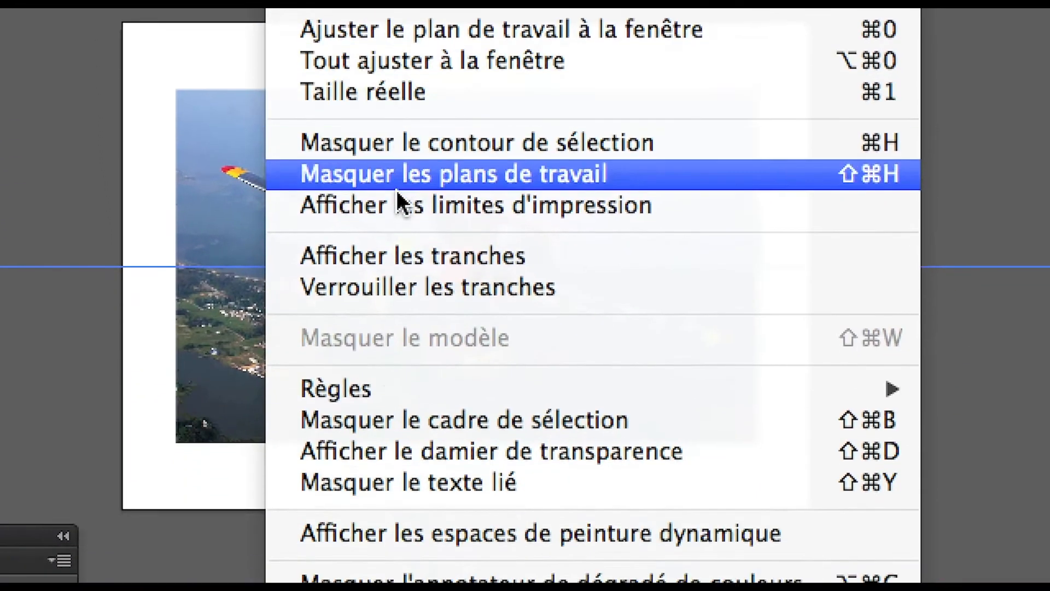
pyautogui.moveTo(392, 265)
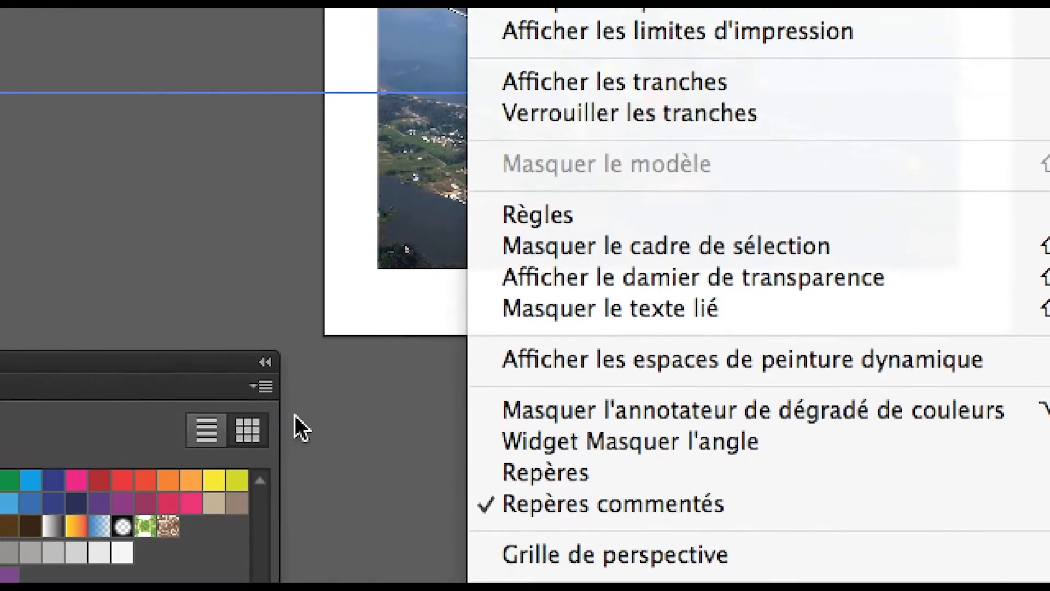
pyautogui.click(294, 415)
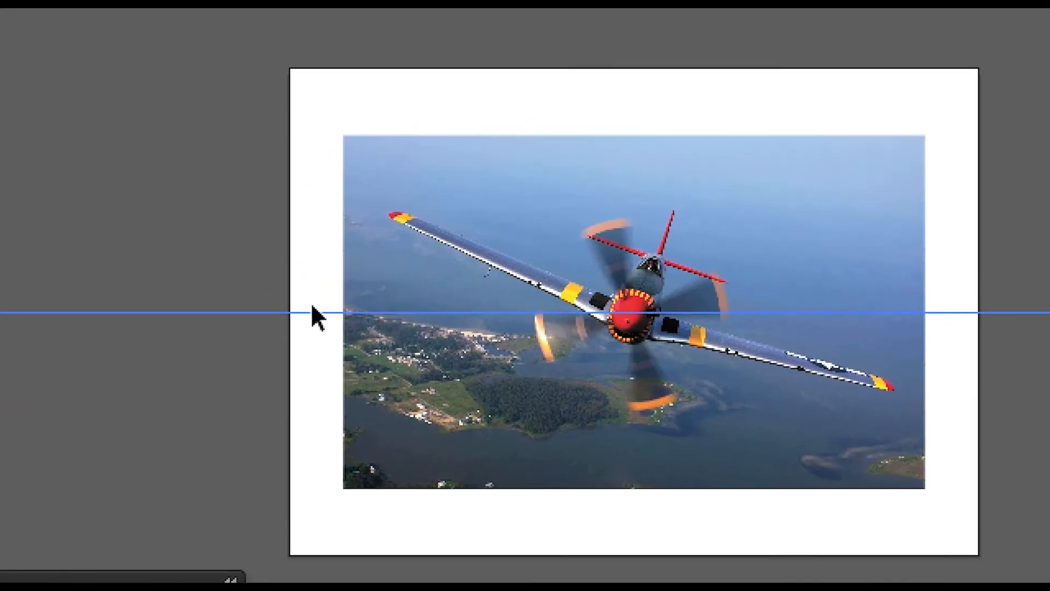
pyautogui.moveTo(127, 387); pyautogui.dragTo(126, 401)
pyautogui.moveTo(319, 325); pyautogui.dragTo(321, 321)
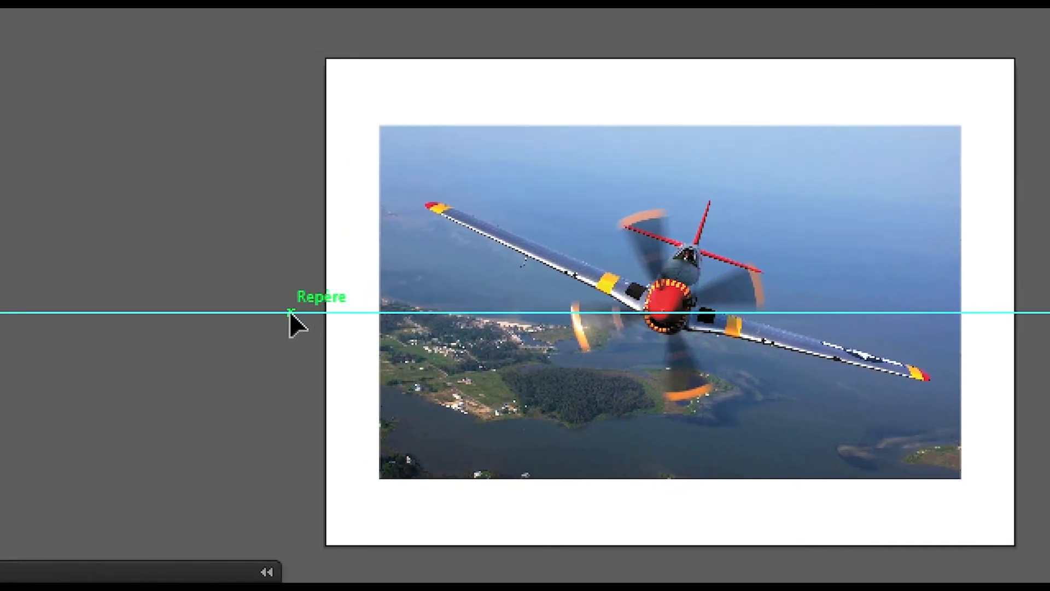
# - Review the options for hiding, locking or releasing the horizontal guide, and select the plane photo
pyautogui.rightClick(136, 288)
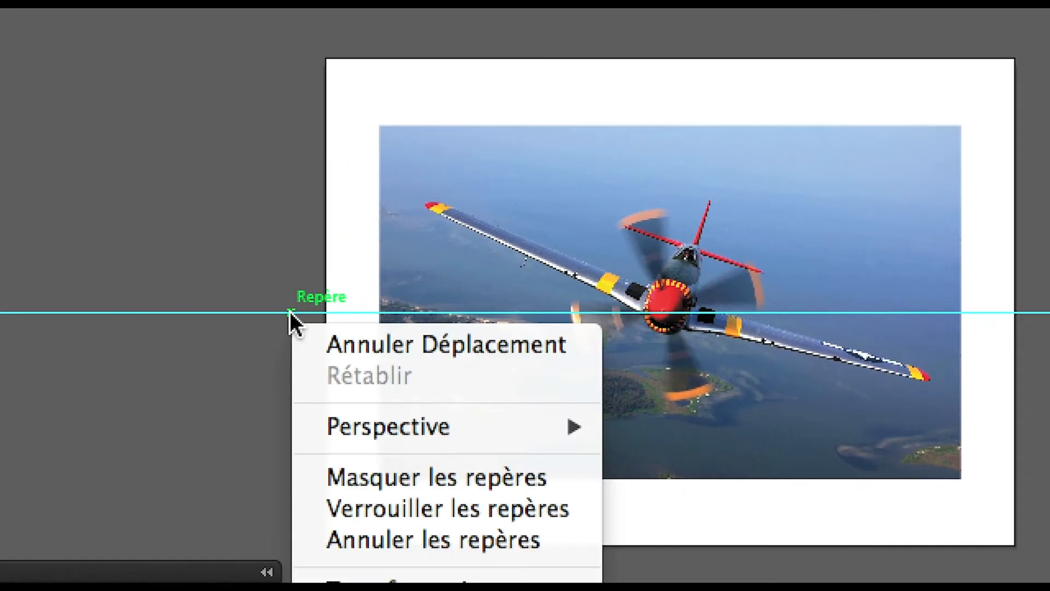
pyautogui.click(290, 296)
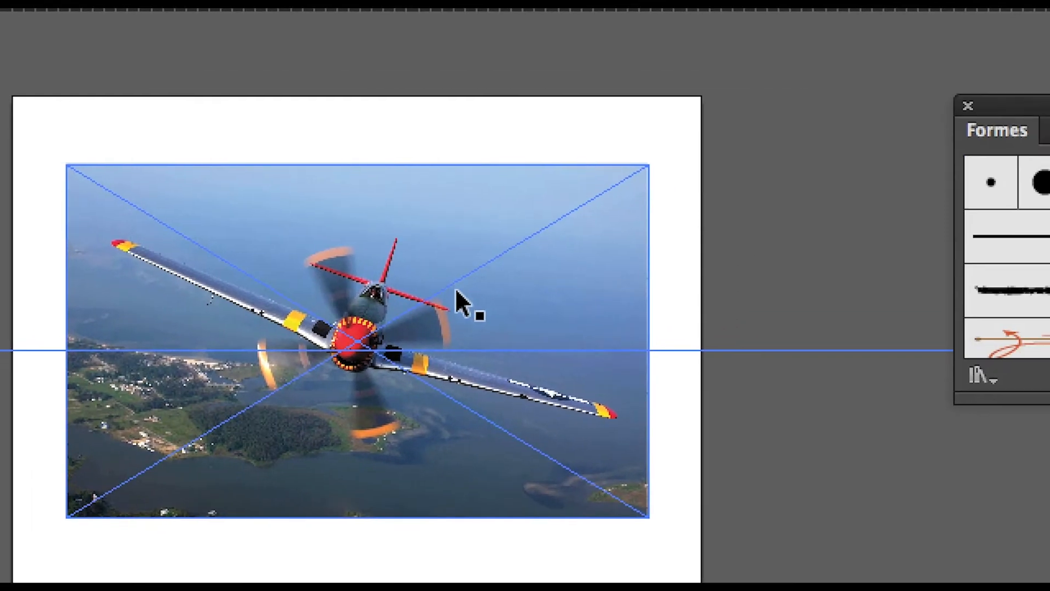
pyautogui.click(472, 312)
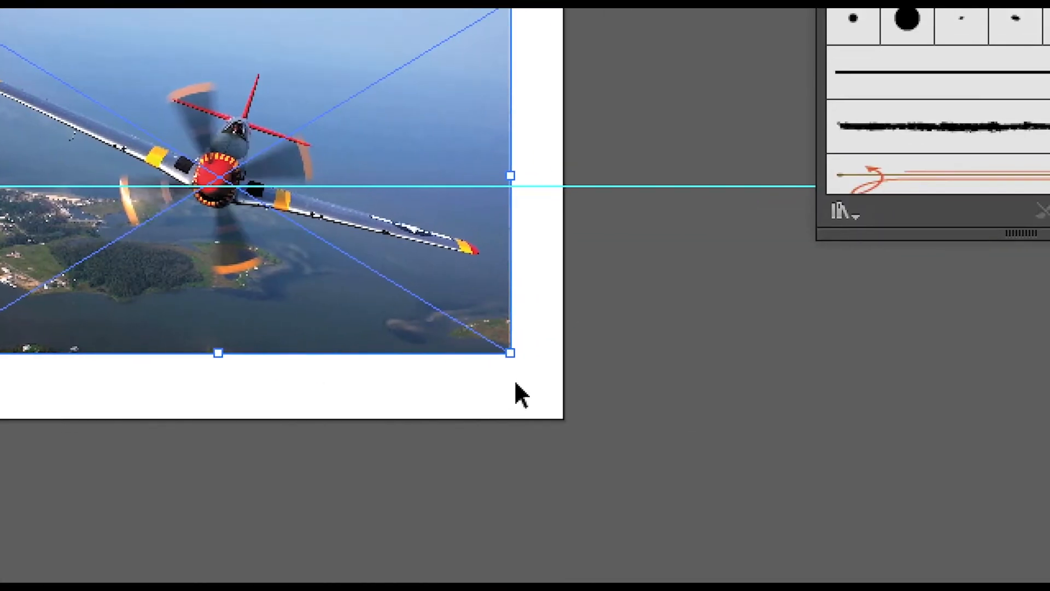
# - Rotate the plane photo counterclockwise about its centre until the wings lie roughly level along the horizontal guide
pyautogui.moveTo(727, 371); pyautogui.dragTo(765, 326)
pyautogui.moveTo(536, 359); pyautogui.dragTo(530, 351)
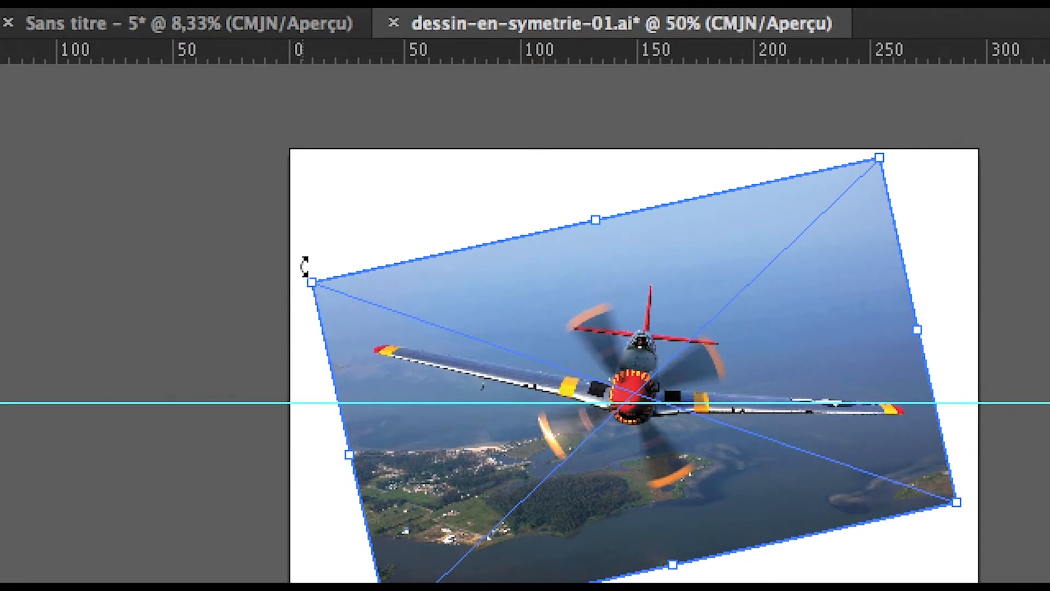
pyautogui.moveTo(304, 266); pyautogui.dragTo(300, 276)
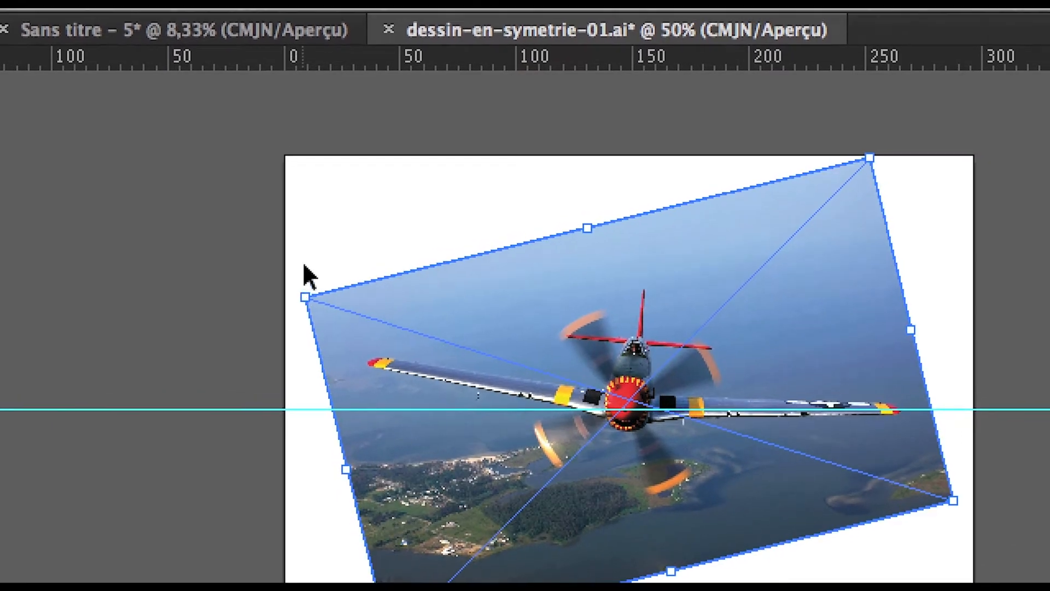
pyautogui.click(294, 287)
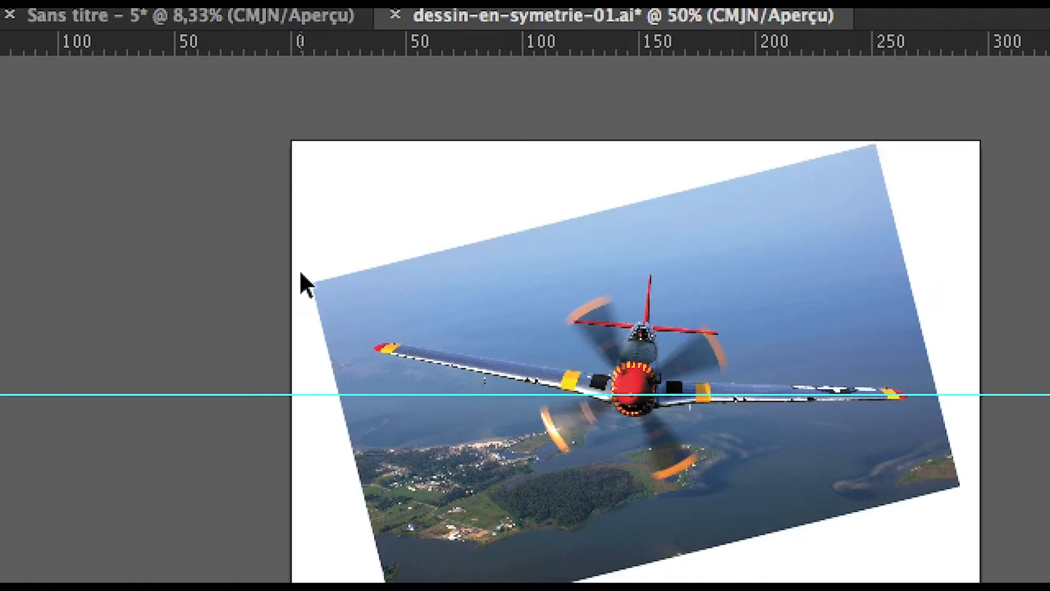
pyautogui.click(308, 280)
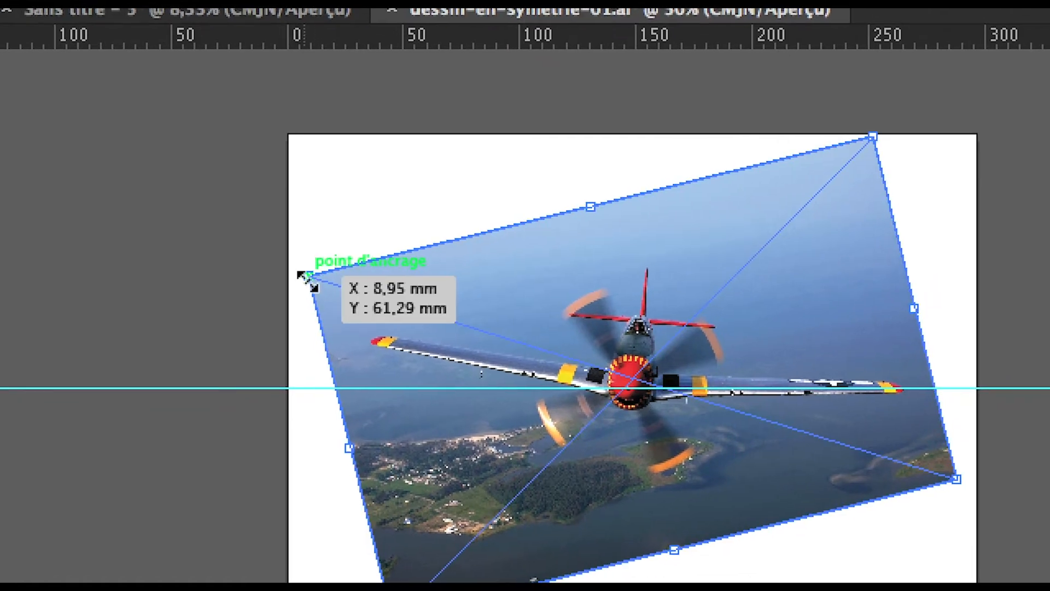
pyautogui.moveTo(300, 274); pyautogui.dragTo(339, 213)
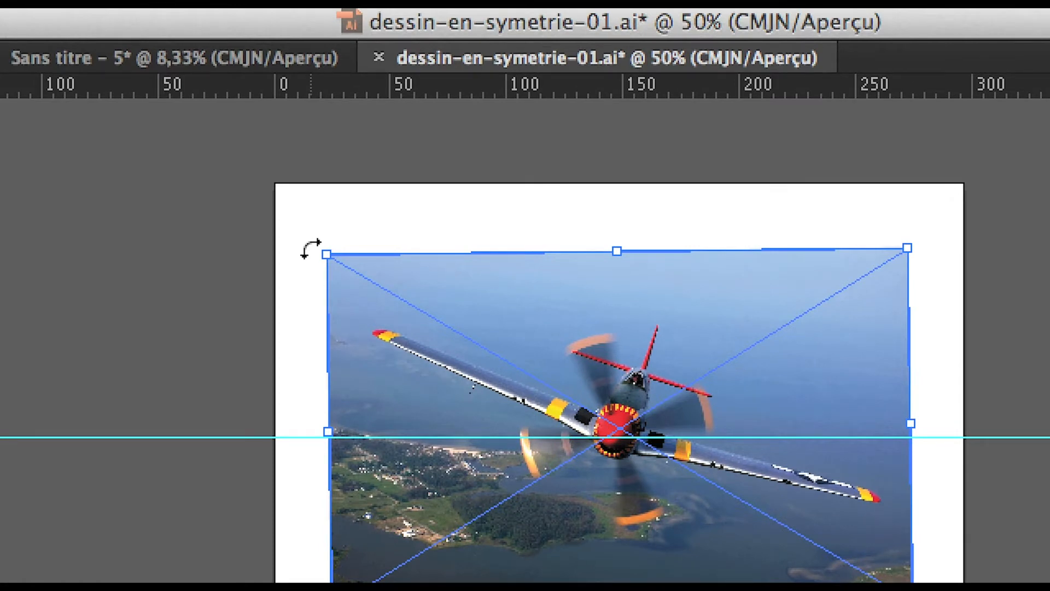
pyautogui.moveTo(312, 249)
pyautogui.mouseDown()
pyautogui.moveTo(302, 253)
pyautogui.moveTo(309, 268)
pyautogui.mouseUp()
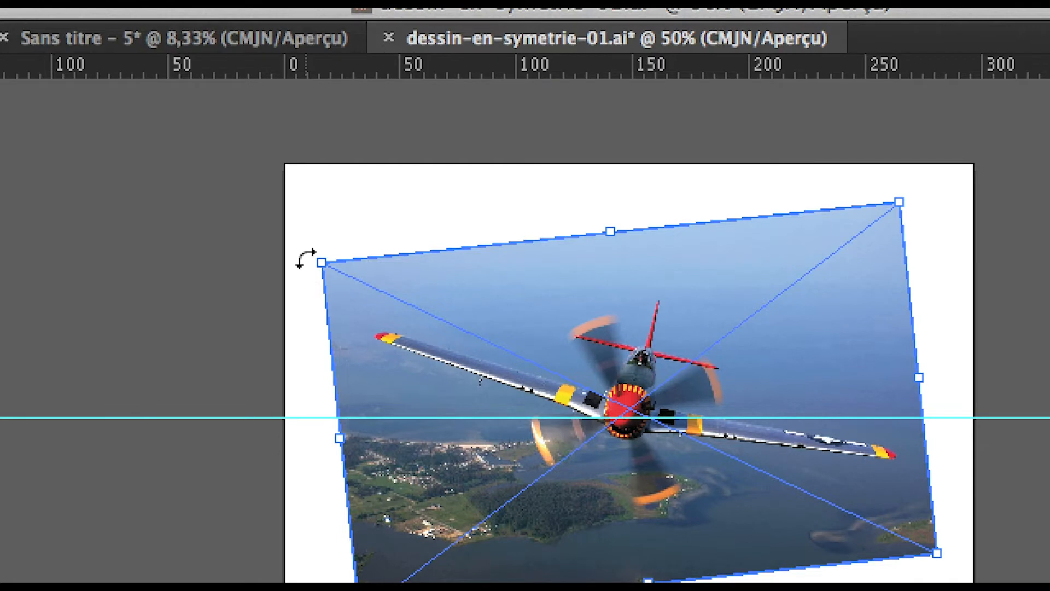
pyautogui.moveTo(306, 258)
pyautogui.mouseDown()
pyautogui.moveTo(302, 290)
pyautogui.moveTo(299, 277)
pyautogui.mouseUp()
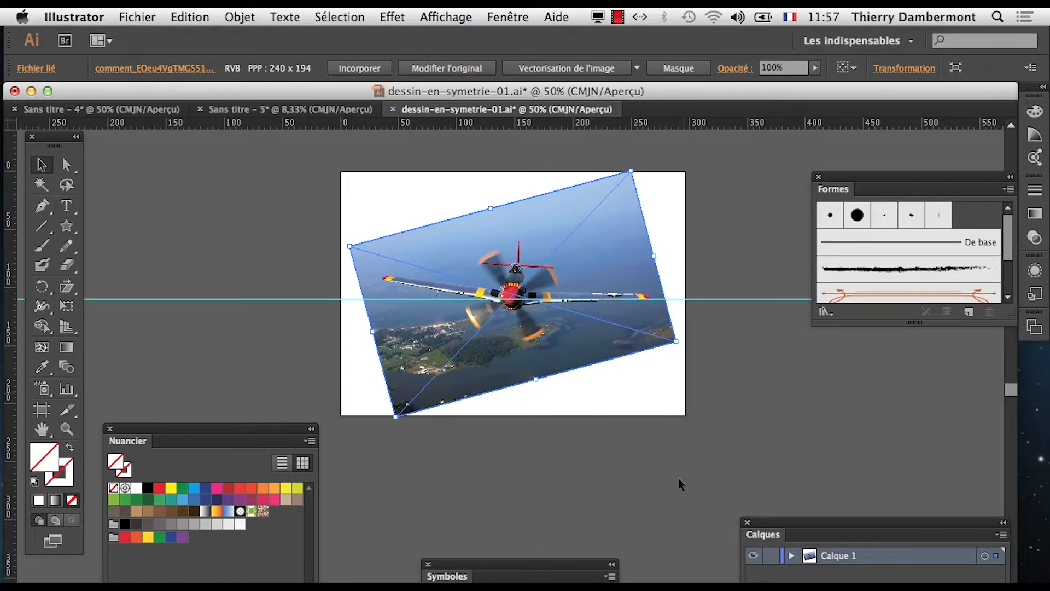
# - Move the tools panel beside the artboard, rotate the photo slightly further with Free Transform until the plane's tail stands vertical, and deselect it
pyautogui.click(66, 306)
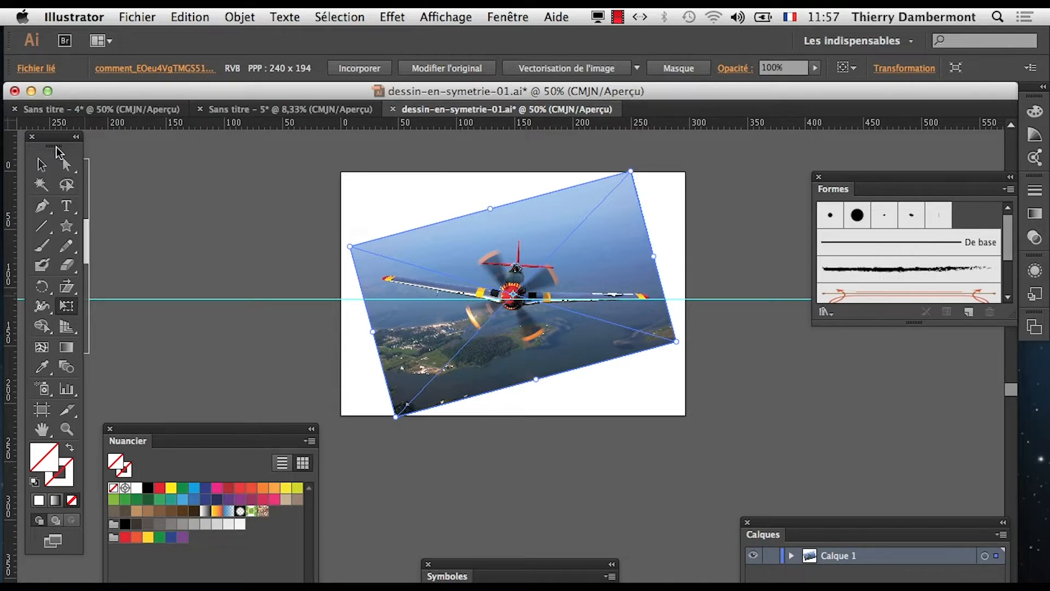
pyautogui.moveTo(57, 137); pyautogui.dragTo(176, 156)
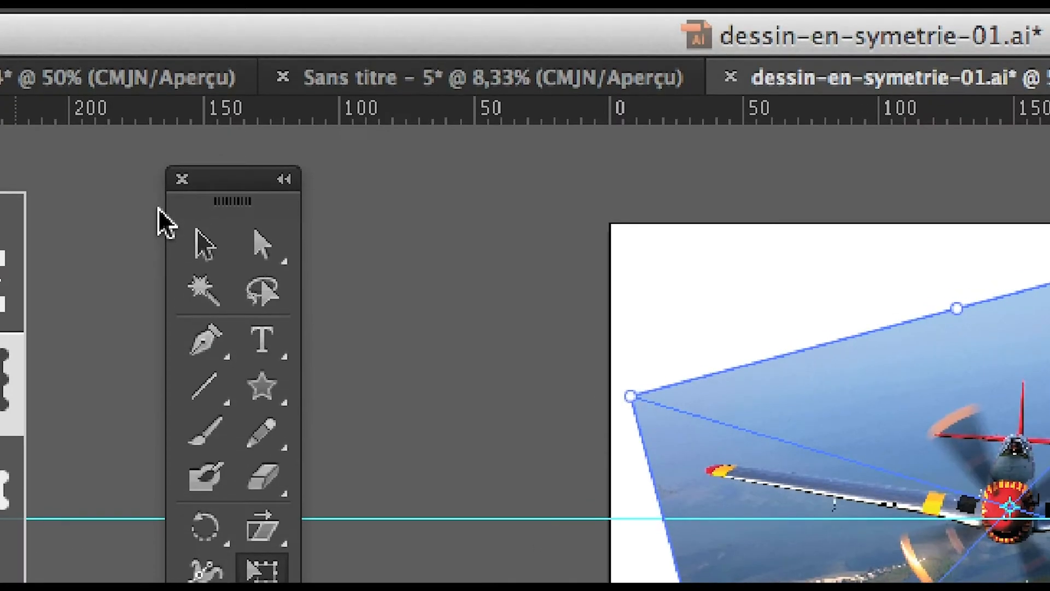
pyautogui.click(144, 59)
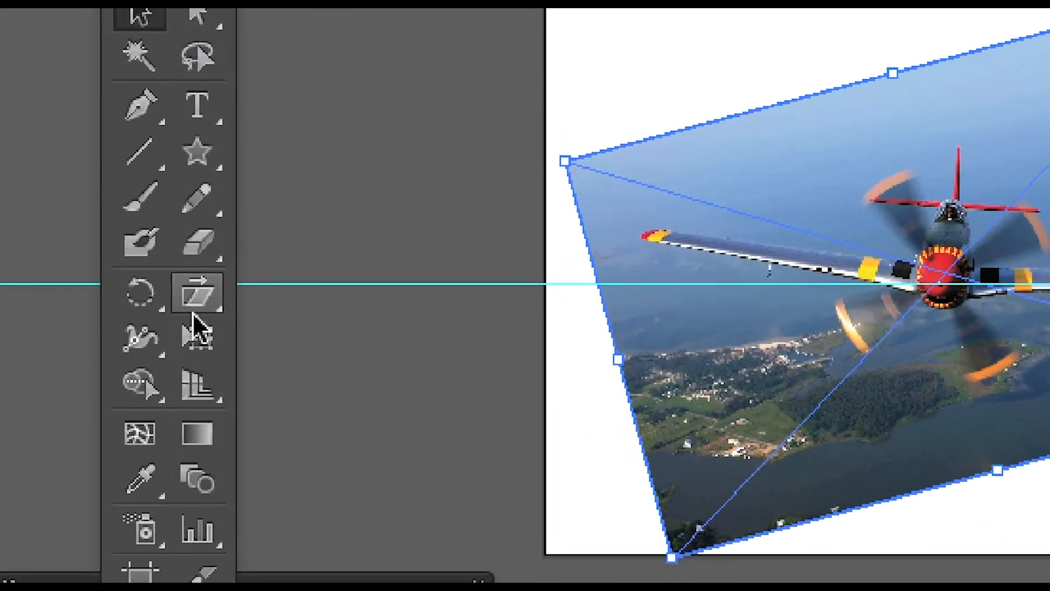
pyautogui.click(195, 331)
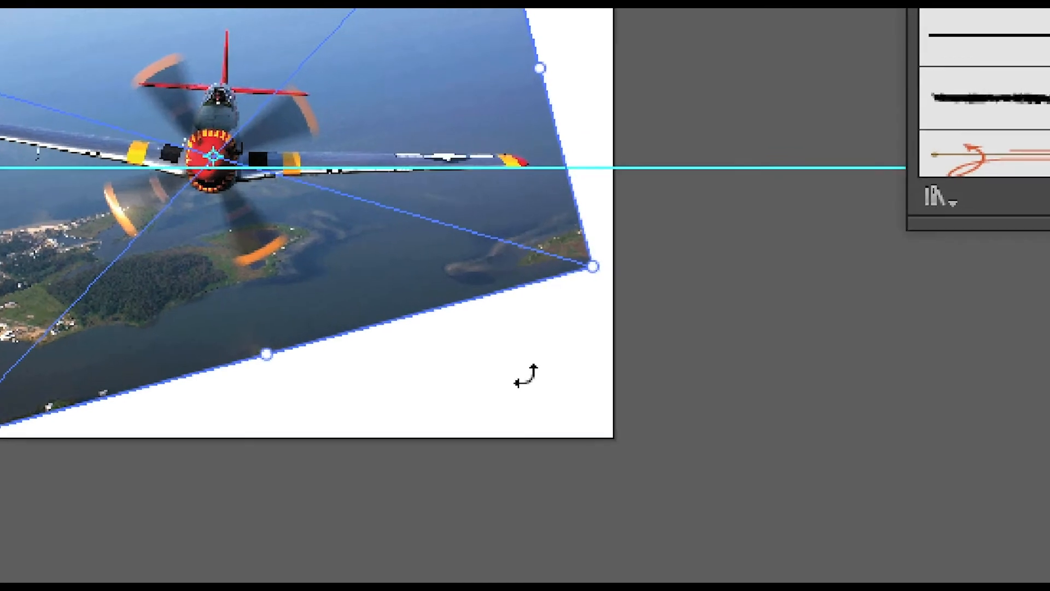
pyautogui.moveTo(524, 375); pyautogui.dragTo(520, 380)
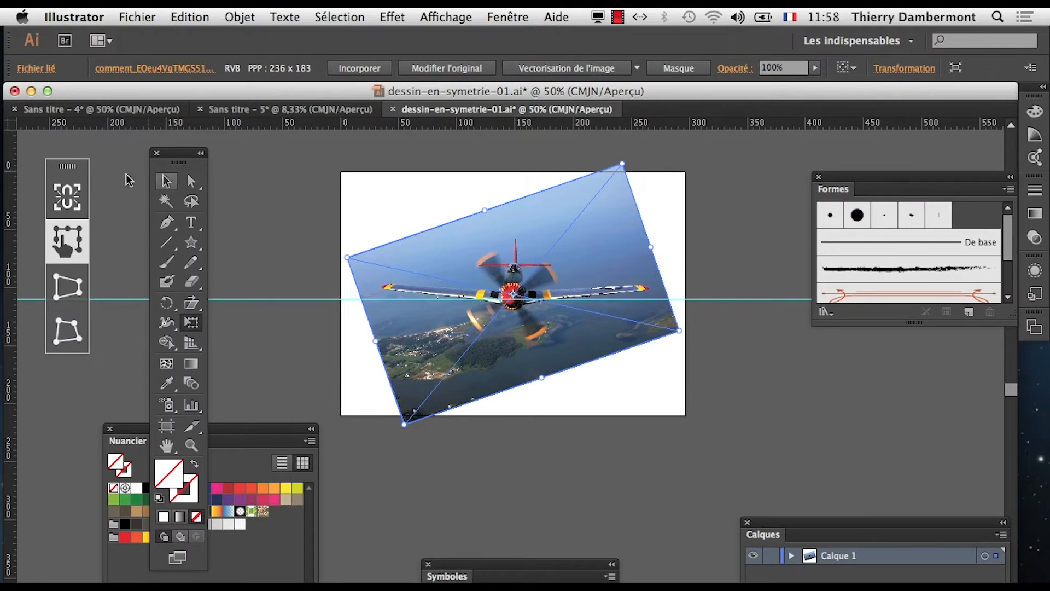
pyautogui.click(166, 180)
pyautogui.click(258, 204)
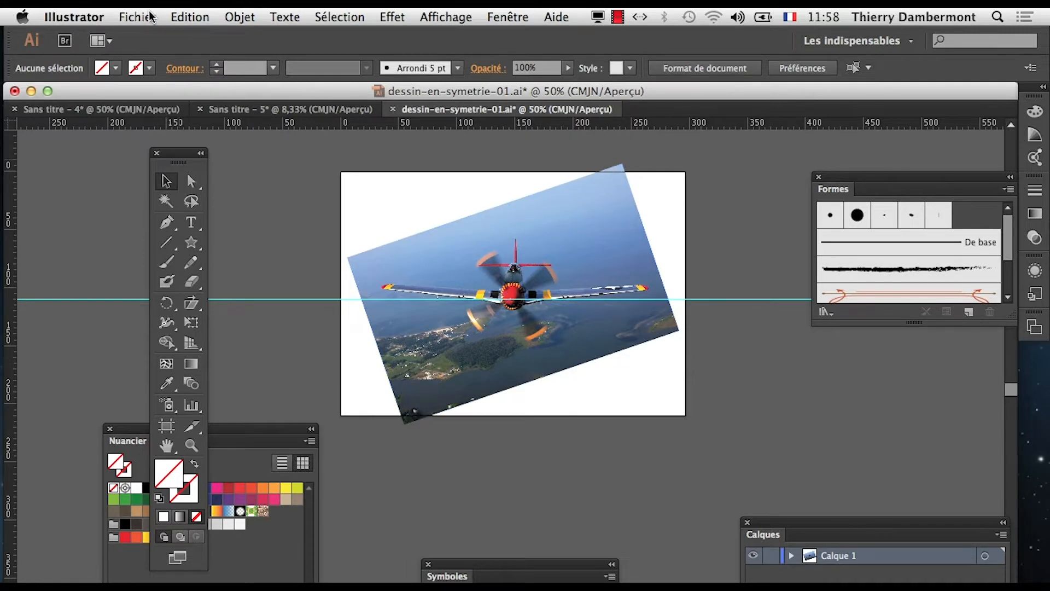
# - Save the document under the new name dessin-en-symetrie-02.ai in the AI-2014-07-17 folder, in Illustrator CC format
pyautogui.click(156, 15)
pyautogui.click(180, 155)
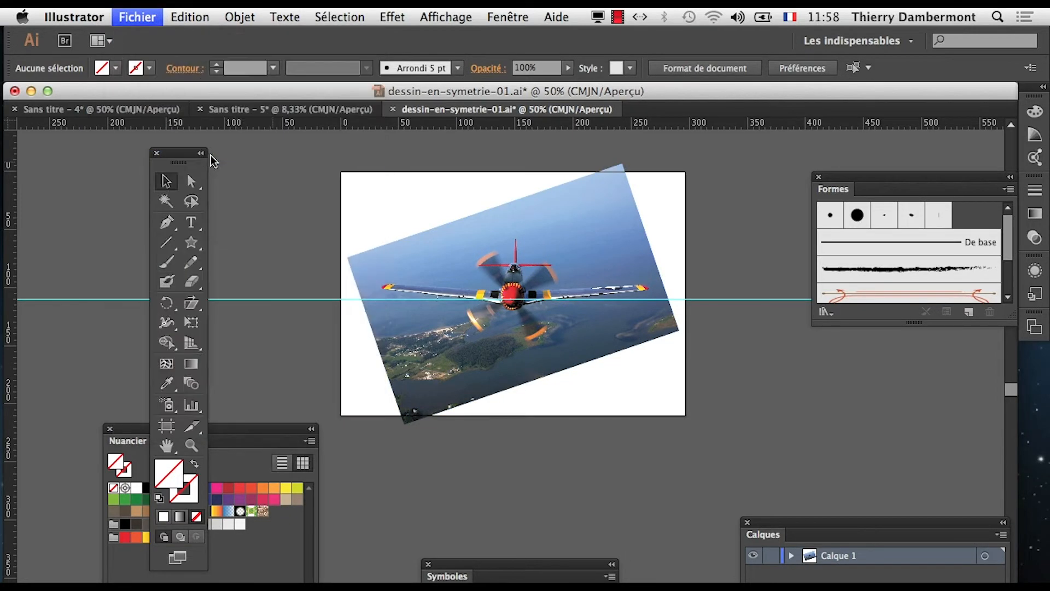
pyautogui.click(578, 122)
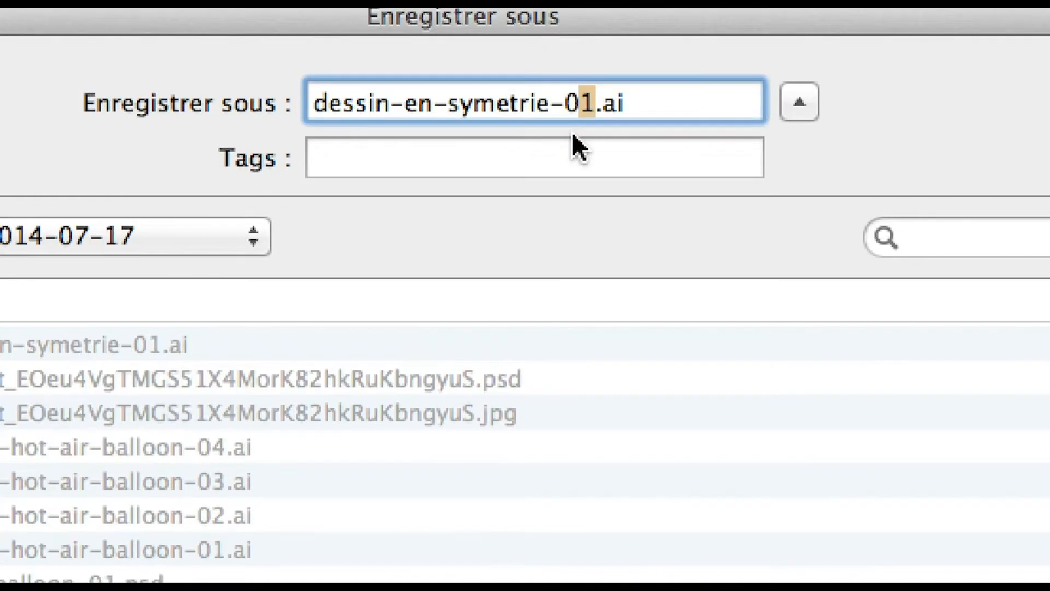
pyautogui.write('2')
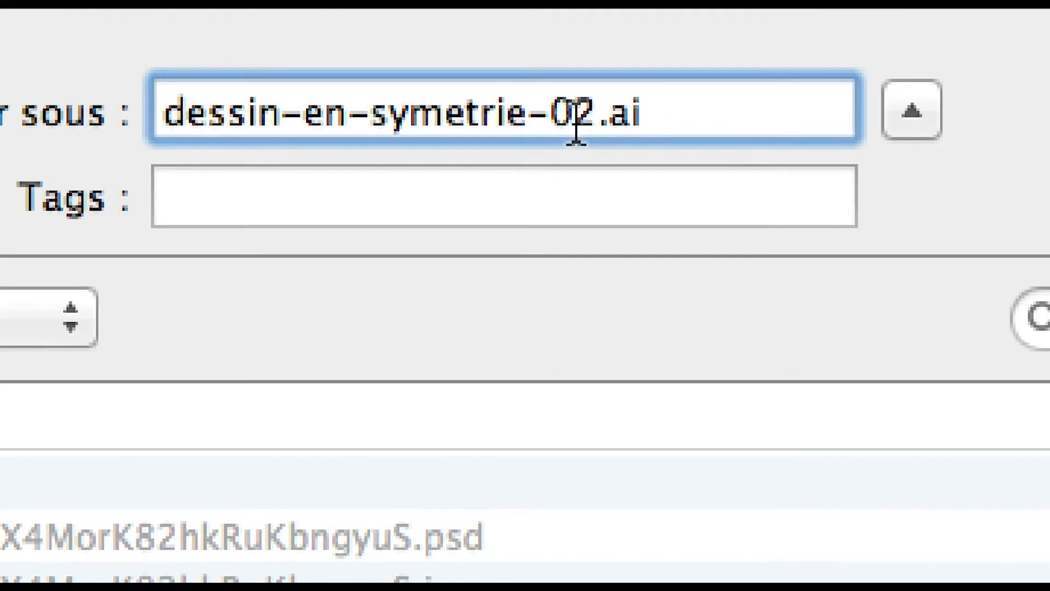
pyautogui.moveTo(589, 99); pyautogui.dragTo(609, 100)
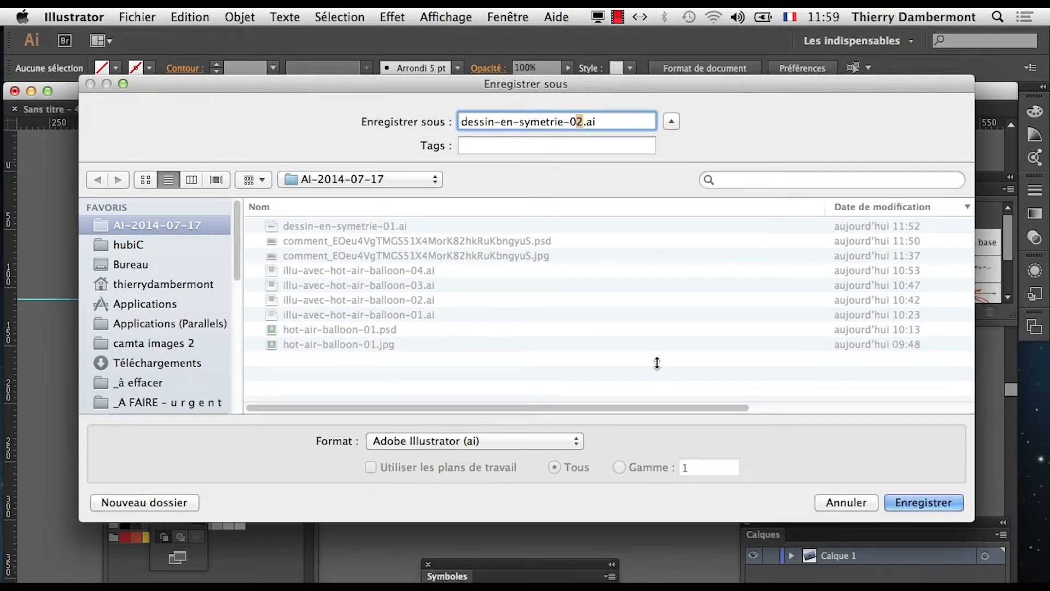
pyautogui.click(908, 508)
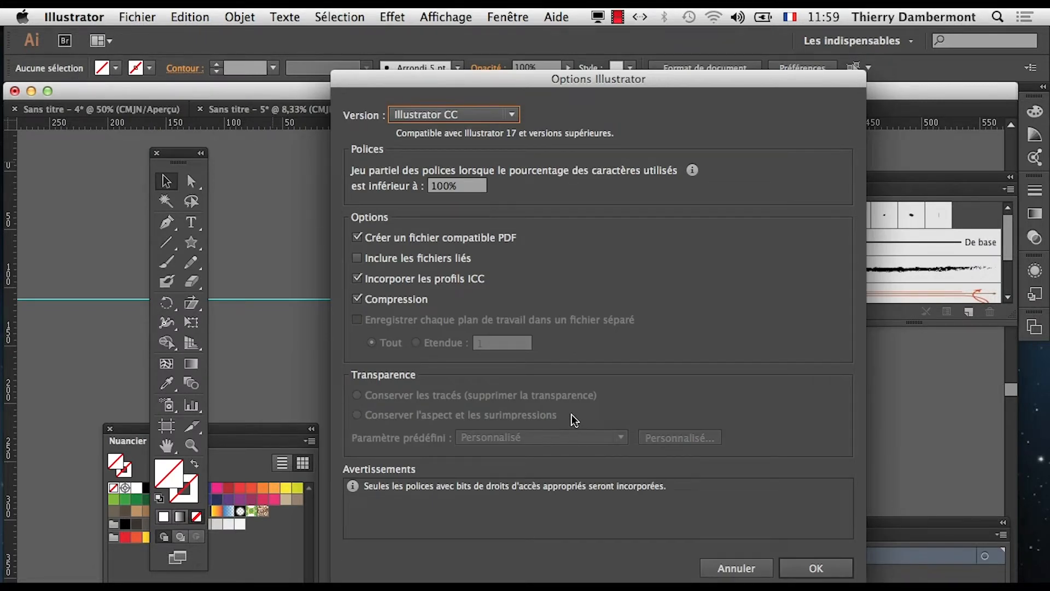
pyautogui.click(816, 572)
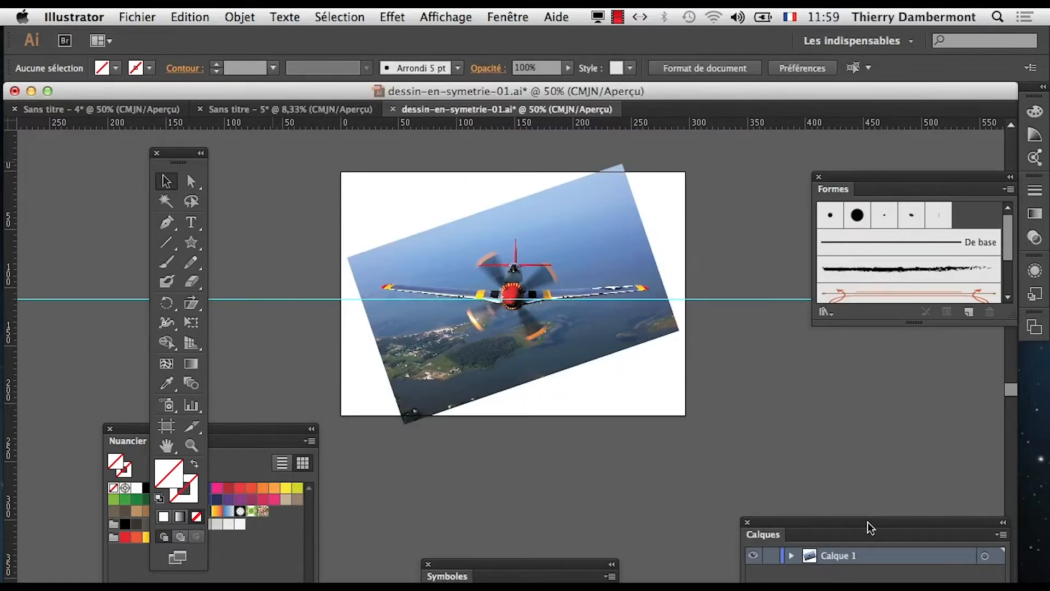
# - Bring the Calques panel into view, enlarge it, and turn Calque 1 into a template layer with images dimmed to 50%
pyautogui.moveTo(765, 533); pyautogui.dragTo(645, 389)
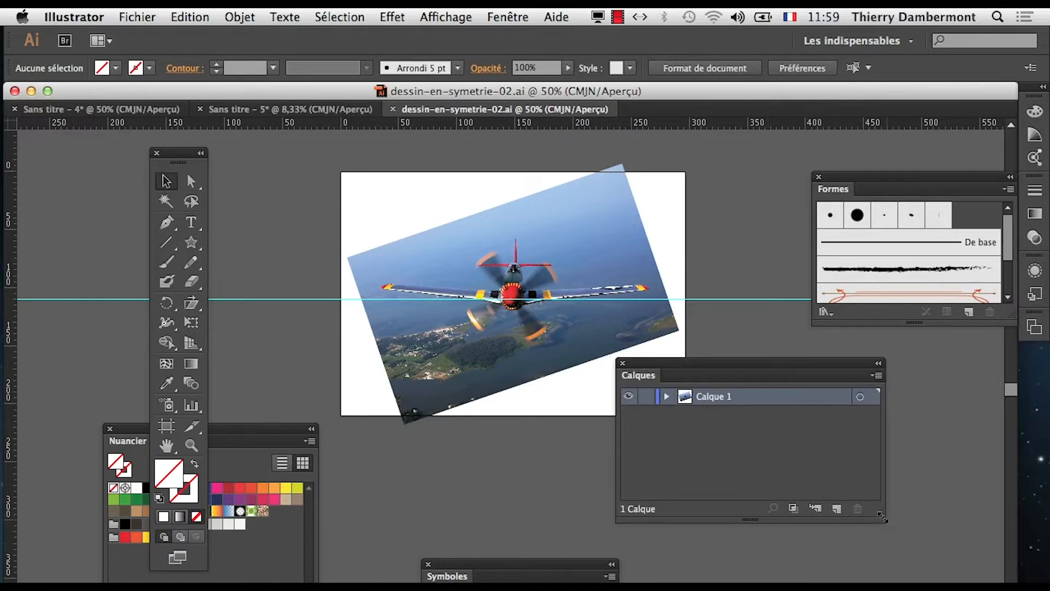
pyautogui.moveTo(881, 516); pyautogui.dragTo(897, 568)
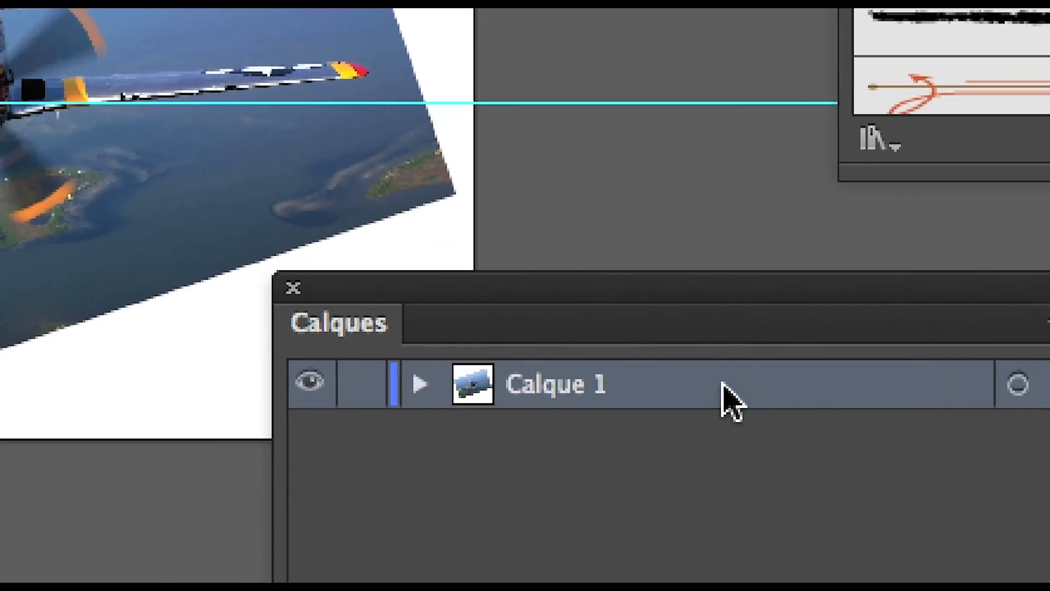
pyautogui.doubleClick(731, 402)
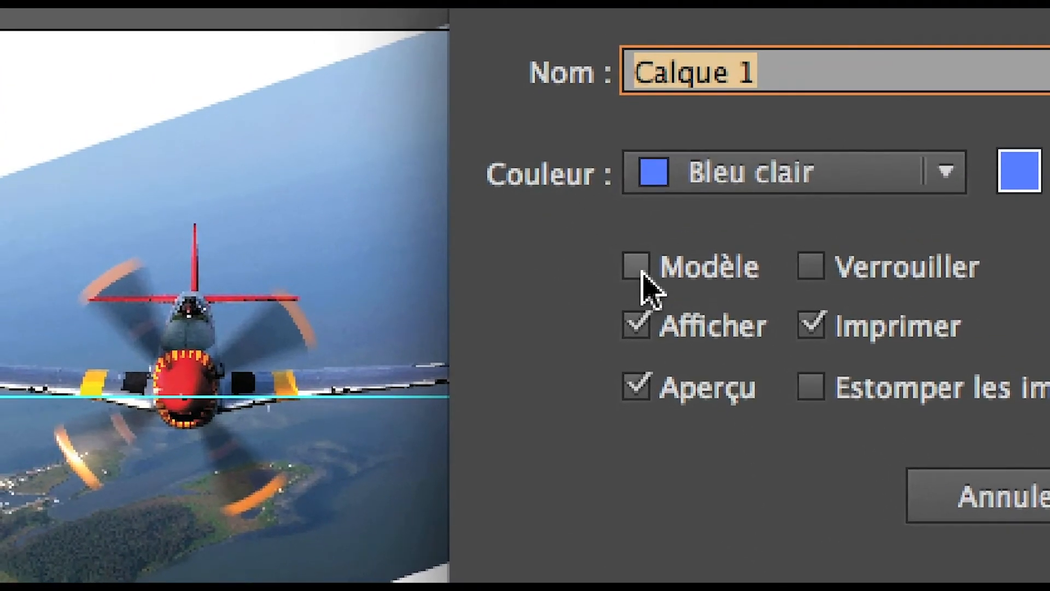
pyautogui.click(642, 274)
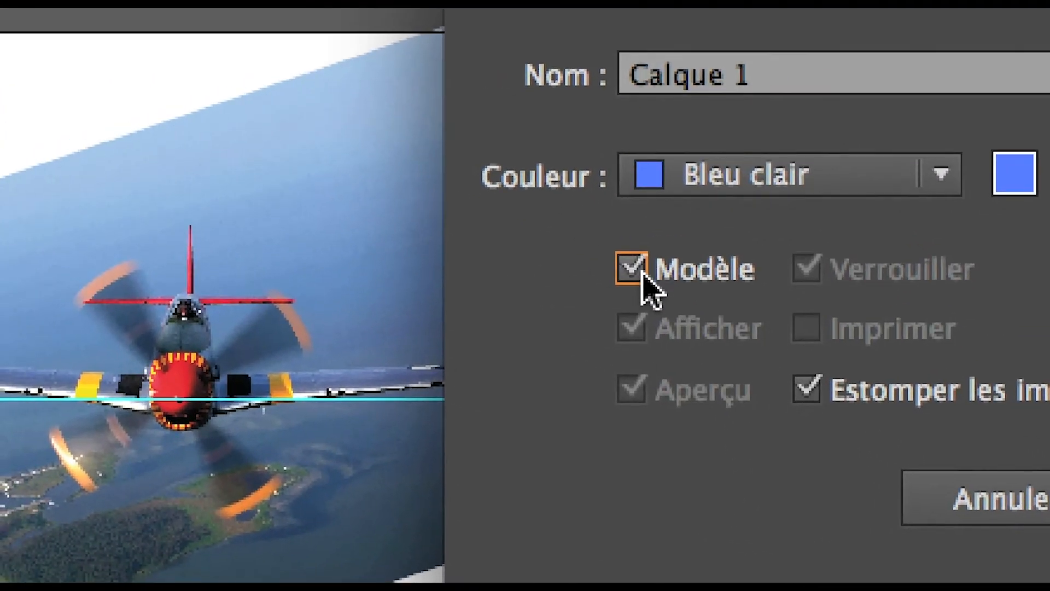
pyautogui.click(643, 274)
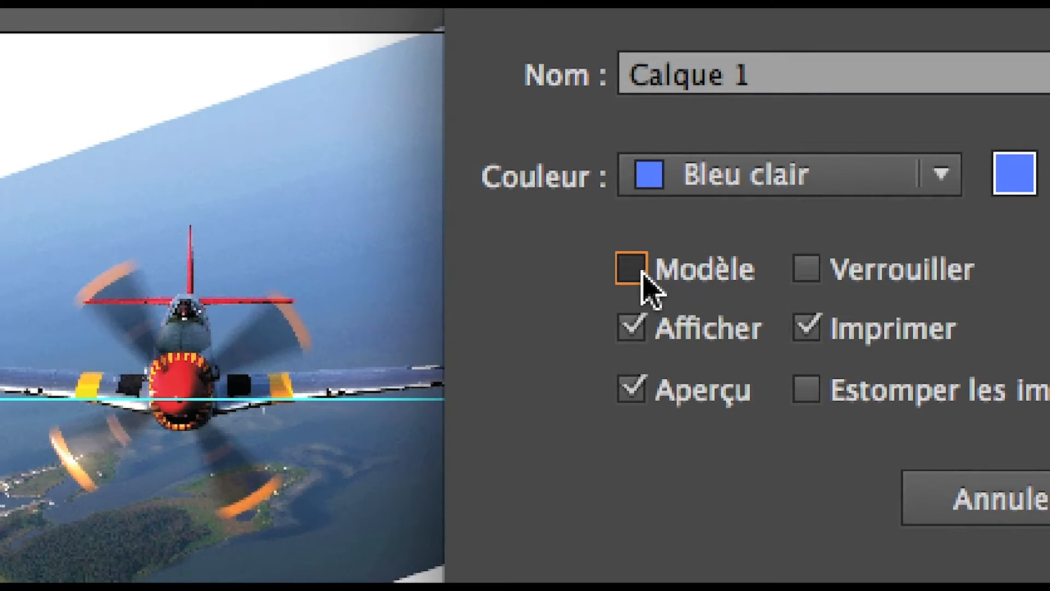
pyautogui.click(643, 273)
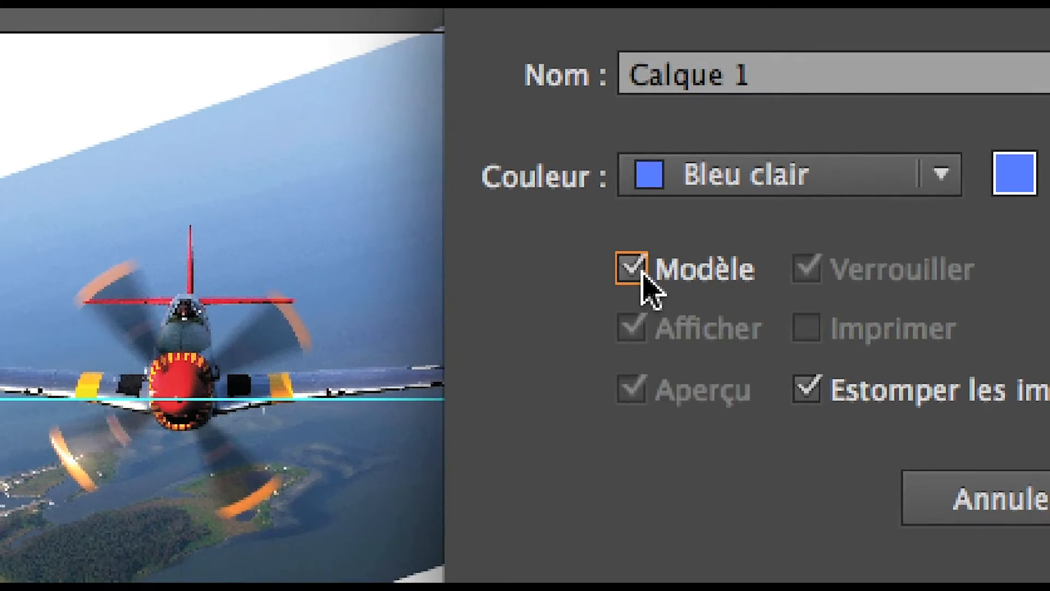
pyautogui.click(643, 273)
pyautogui.click(643, 273)
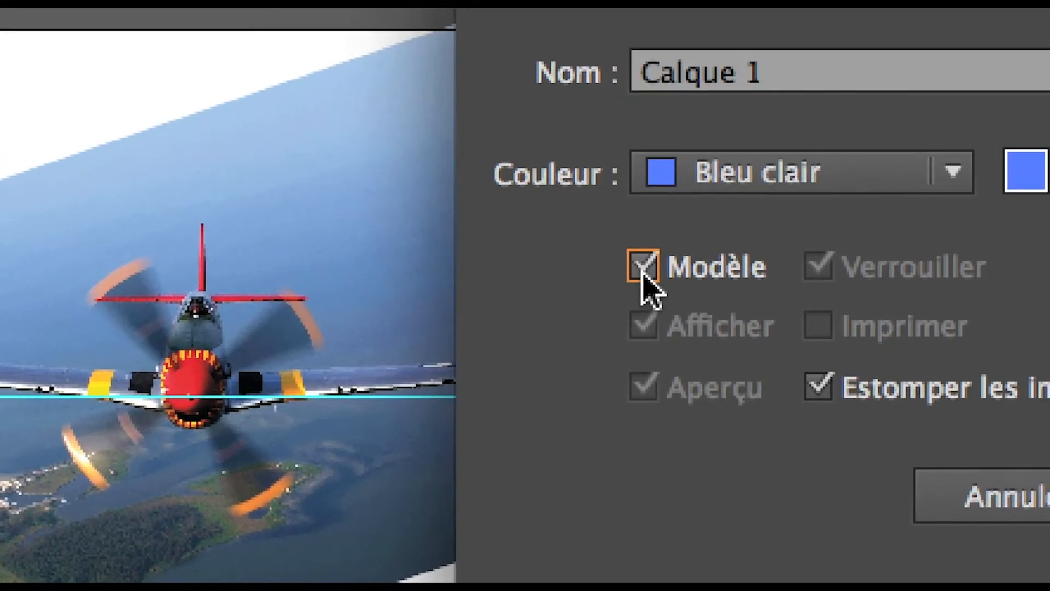
pyautogui.click(612, 268)
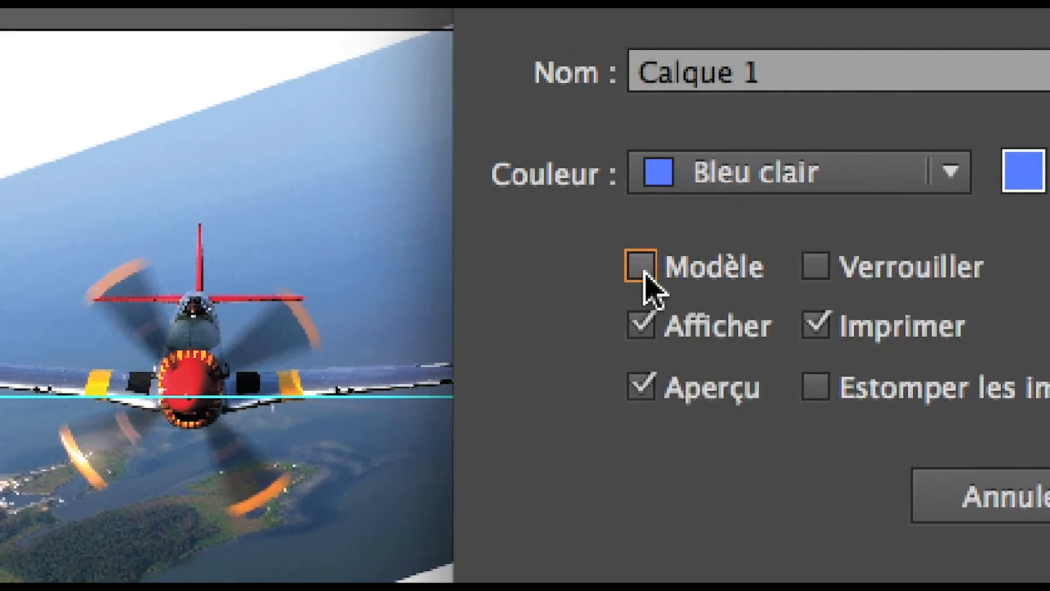
pyautogui.click(612, 268)
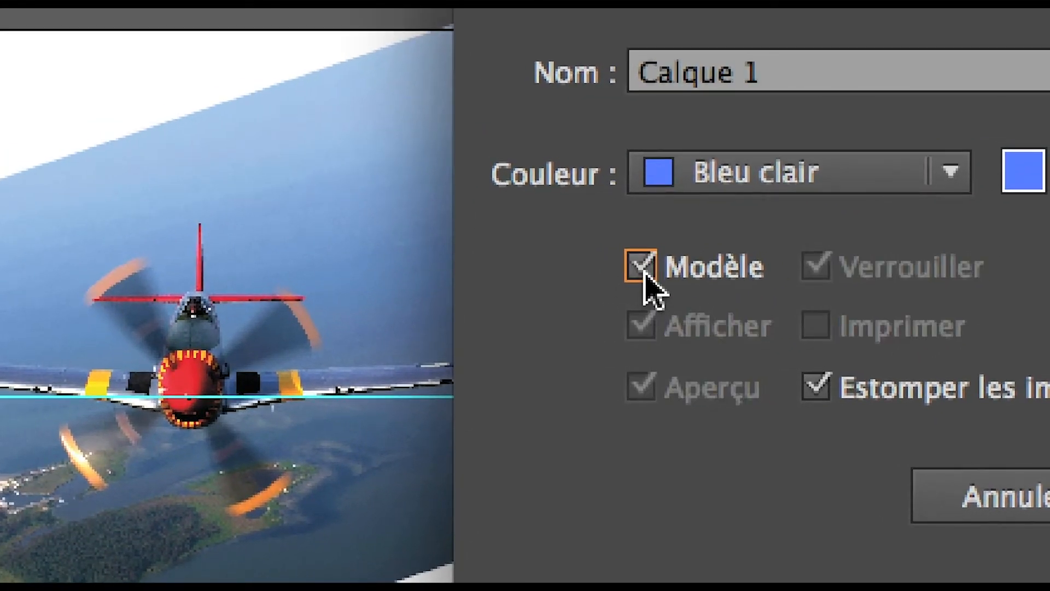
pyautogui.click(645, 275)
pyautogui.click(646, 275)
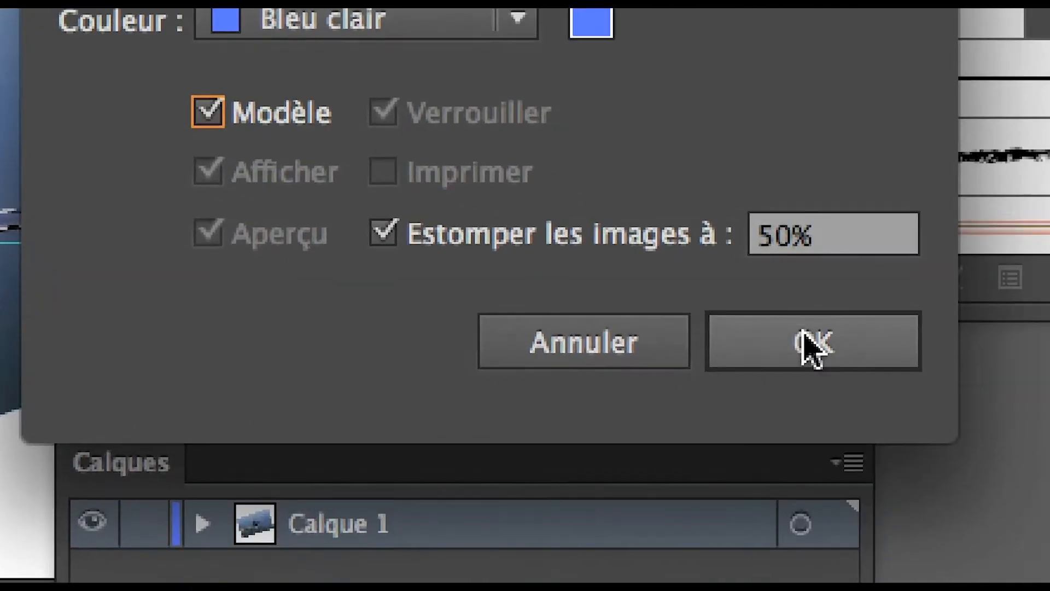
pyautogui.click(813, 345)
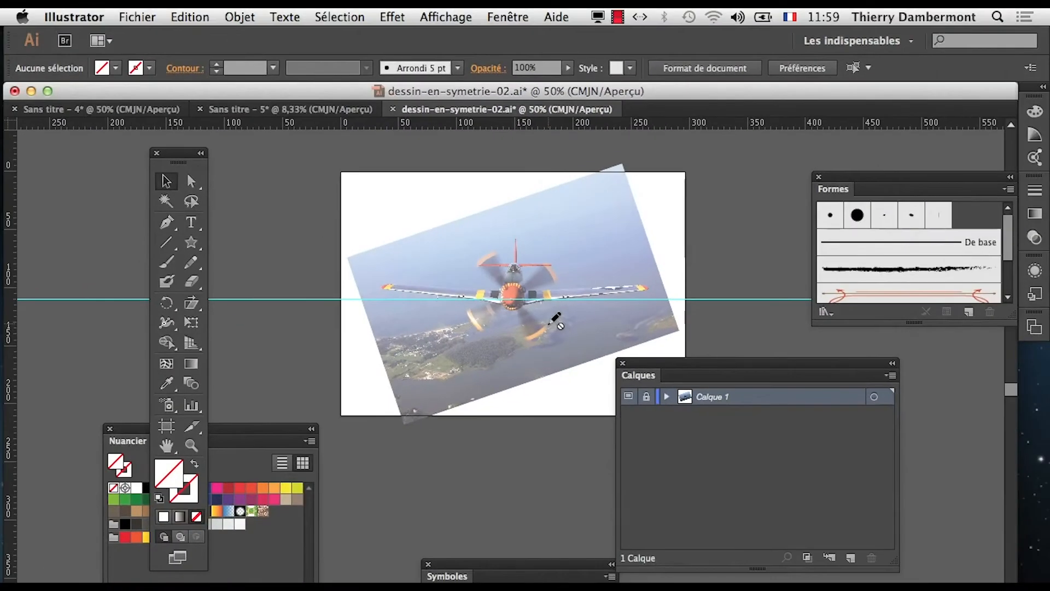
# - Shift the Calques panel away from the artboard and hide the document's guides
pyautogui.moveTo(751, 375); pyautogui.dragTo(816, 378)
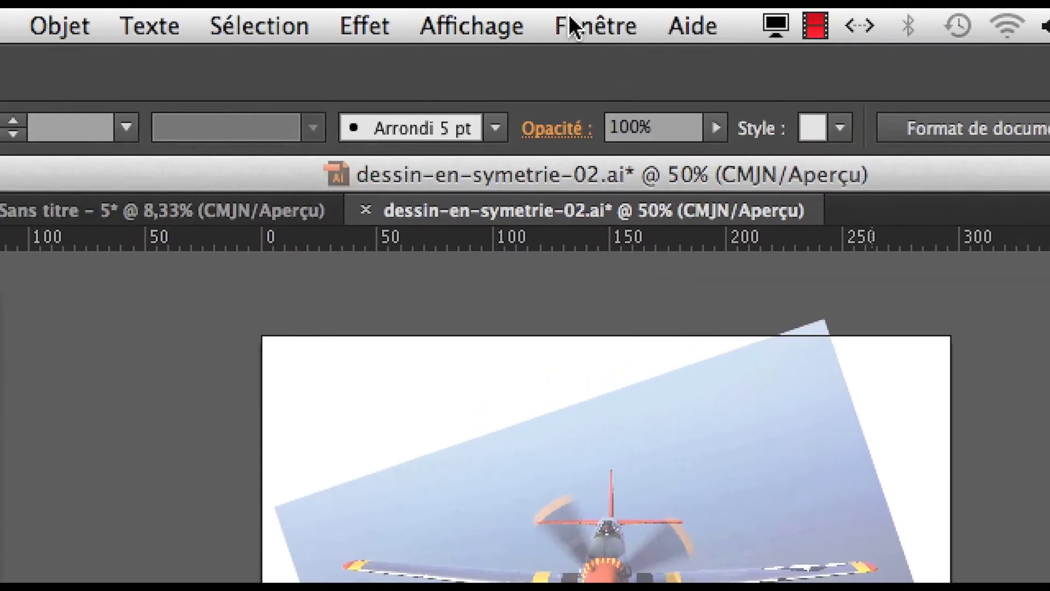
pyautogui.click(558, 23)
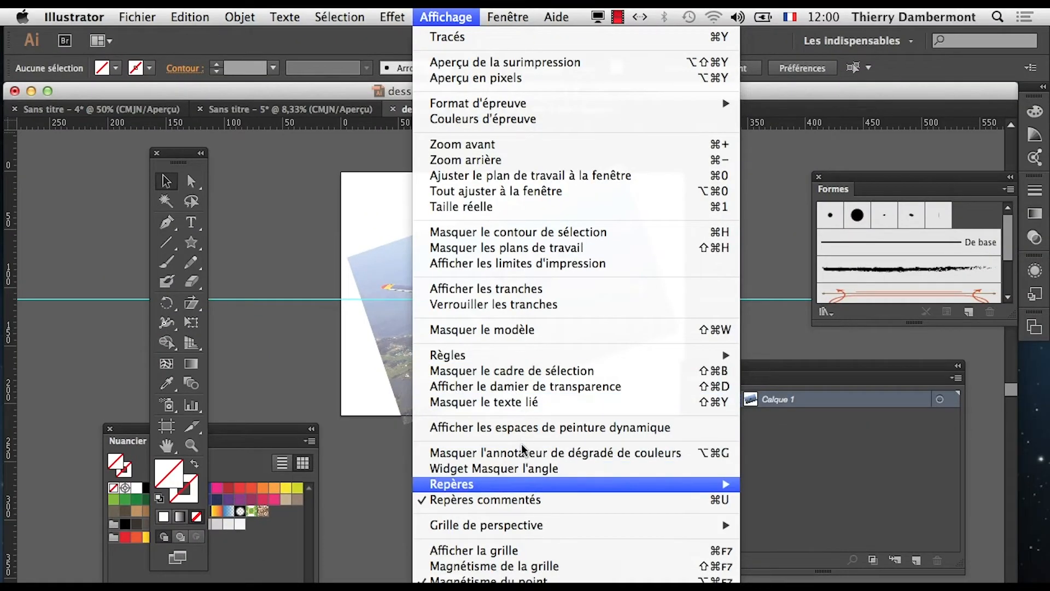
pyautogui.moveTo(514, 486)
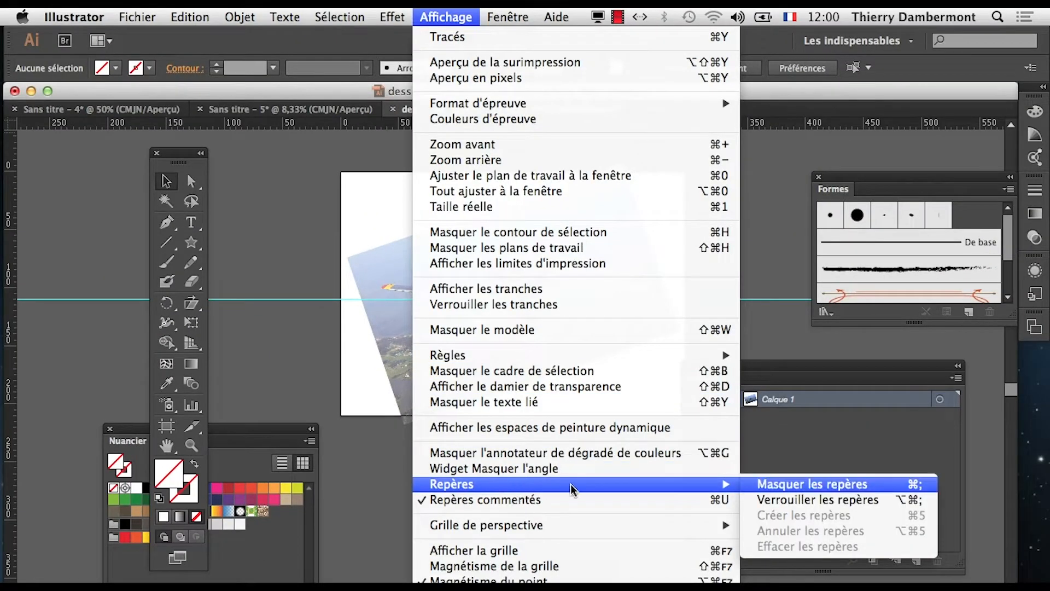
pyautogui.click(793, 483)
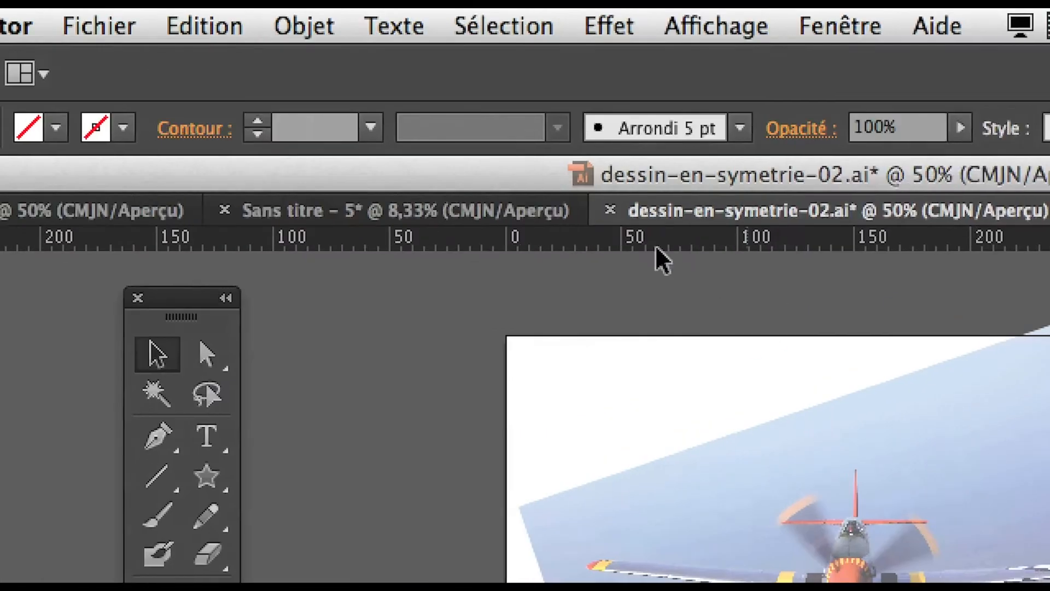
pyautogui.click(678, 25)
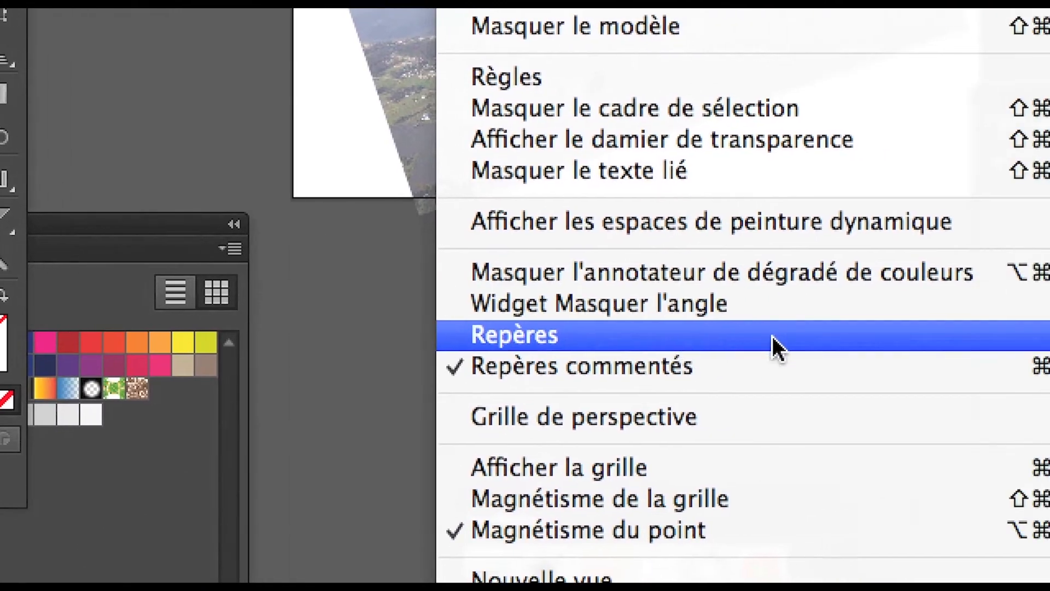
pyautogui.moveTo(772, 336)
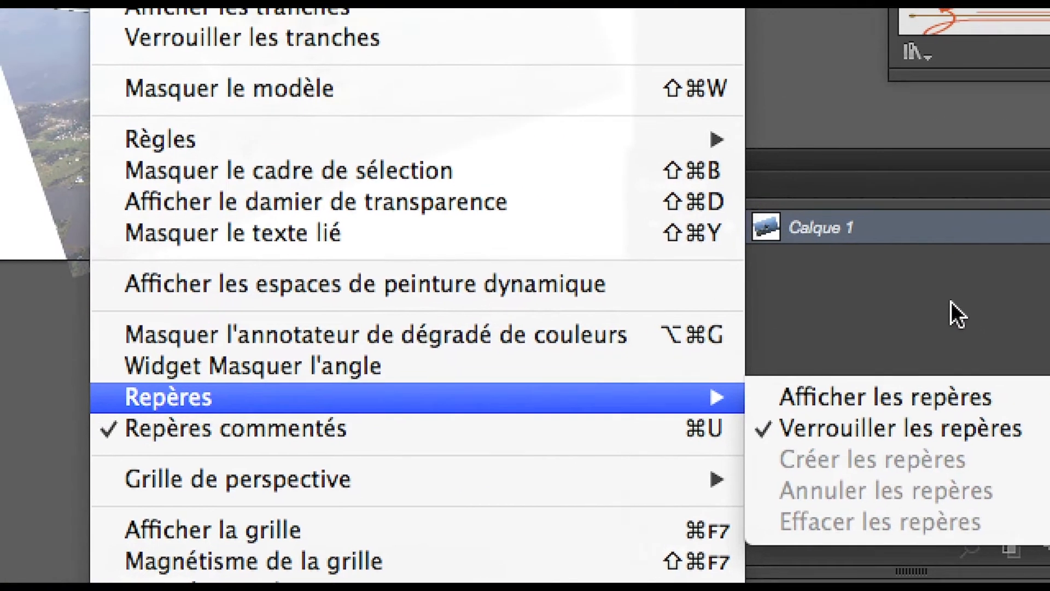
pyautogui.click(881, 280)
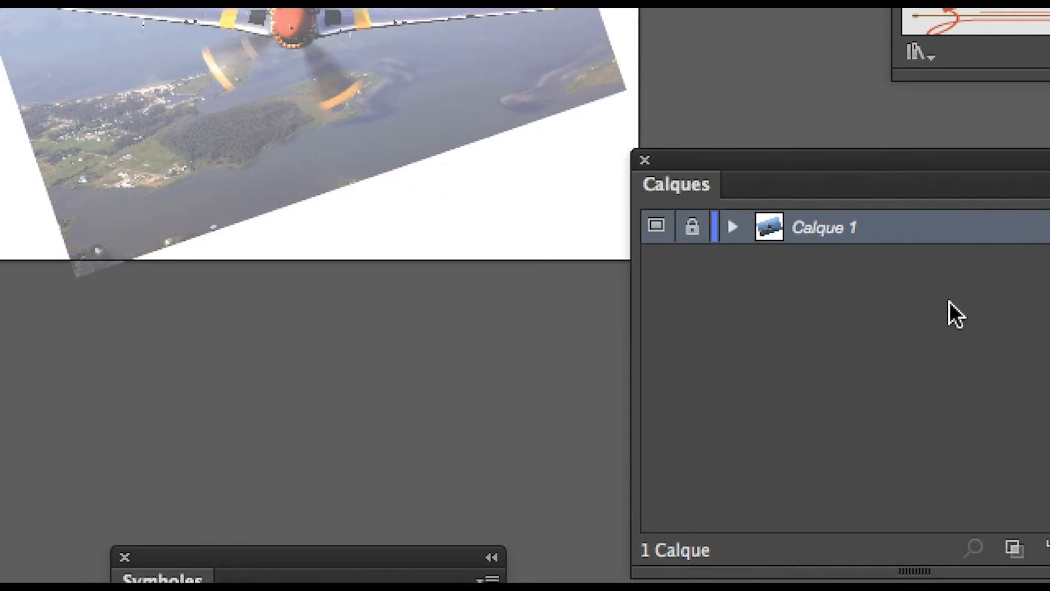
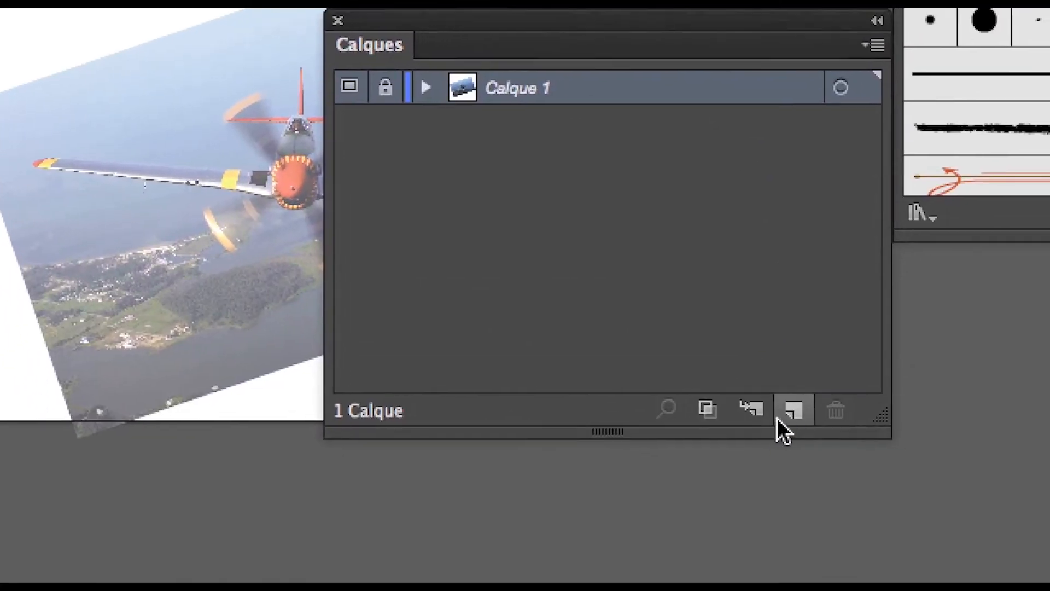
# - Add a new layer above Calque 1, then shrink the Calques panel and place it below the Formes panel
pyautogui.click(806, 547)
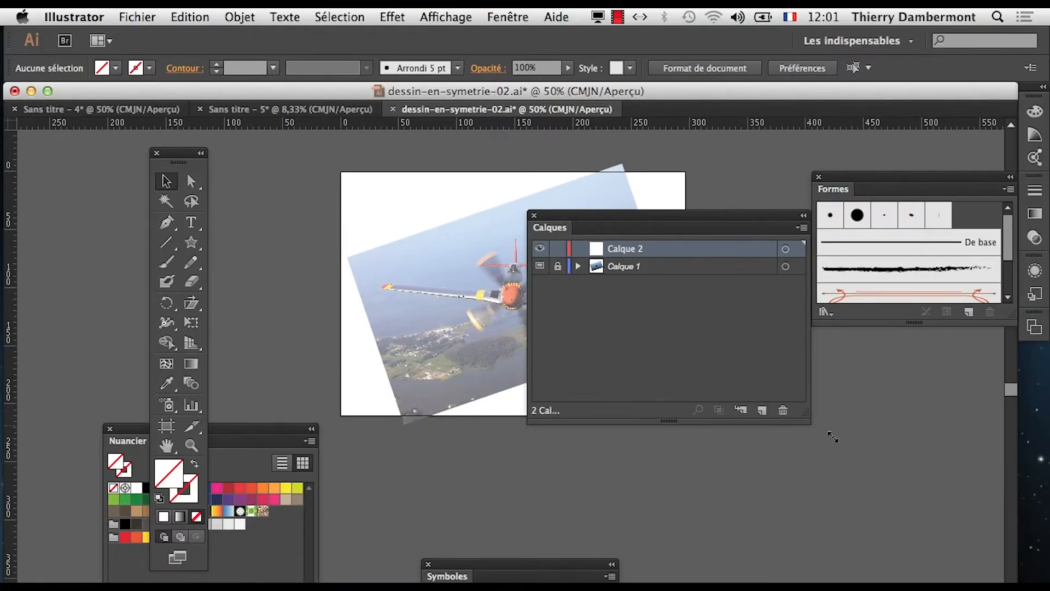
pyautogui.moveTo(809, 358); pyautogui.dragTo(739, 361)
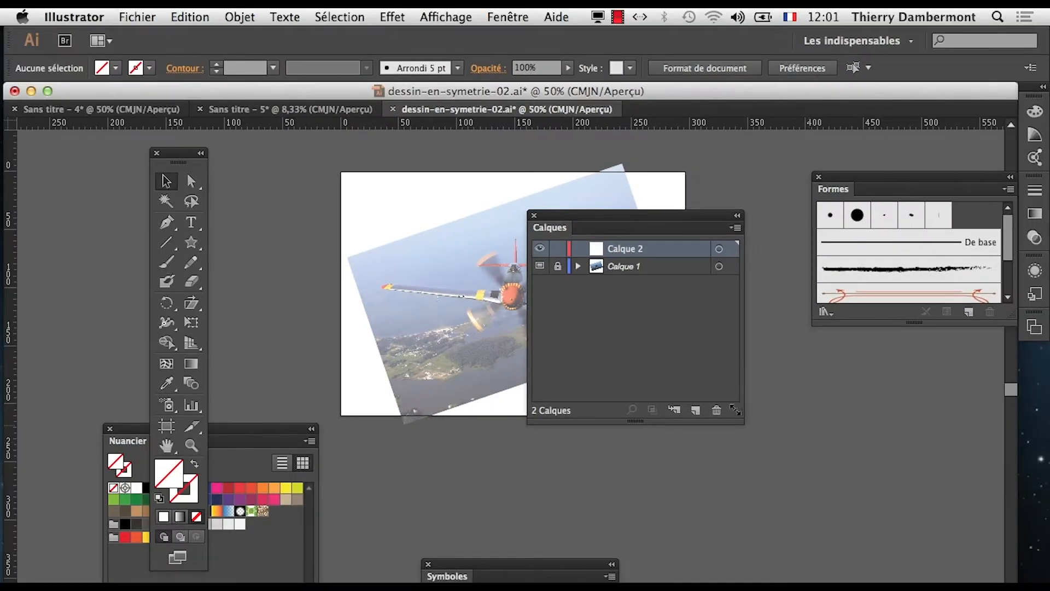
pyautogui.moveTo(739, 414); pyautogui.dragTo(726, 399)
pyautogui.moveTo(607, 229); pyautogui.dragTo(779, 346)
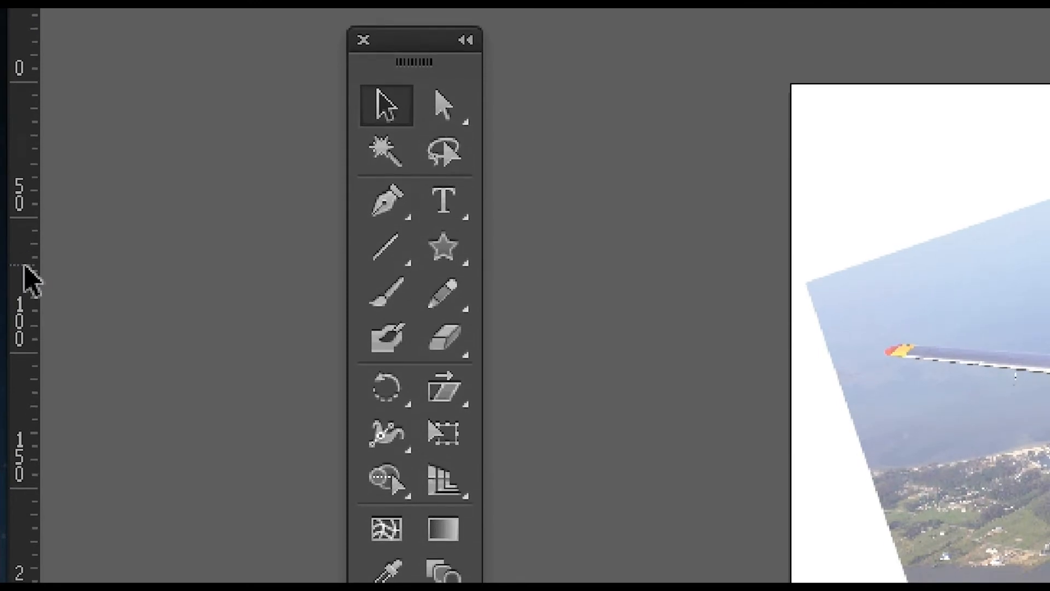
# - Place a vertical guide through the plane's centre on the new layer and make the guides visible
pyautogui.moveTo(25, 267); pyautogui.dragTo(395, 308)
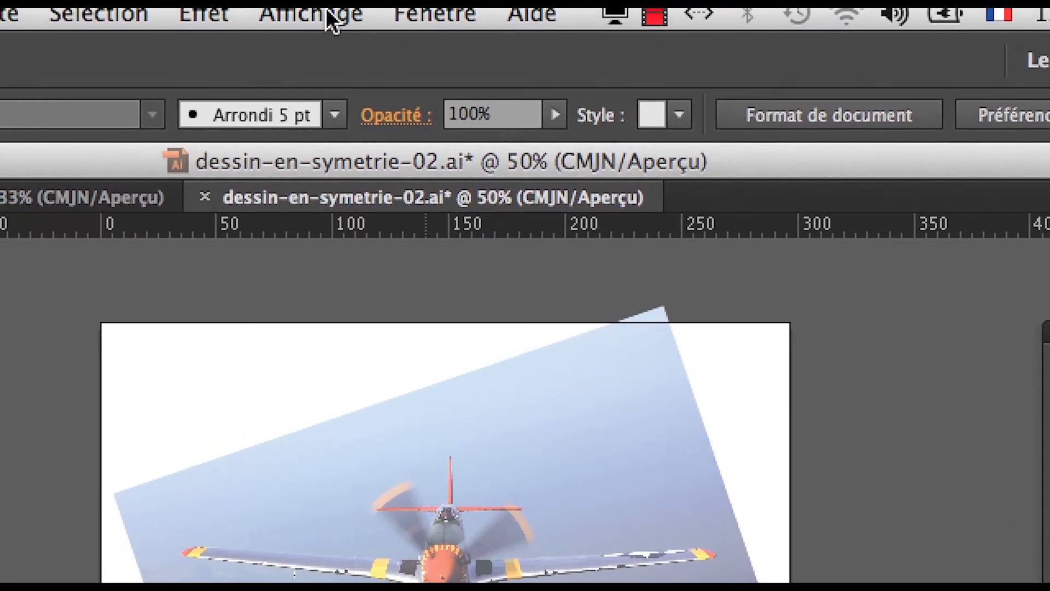
pyautogui.click(327, 13)
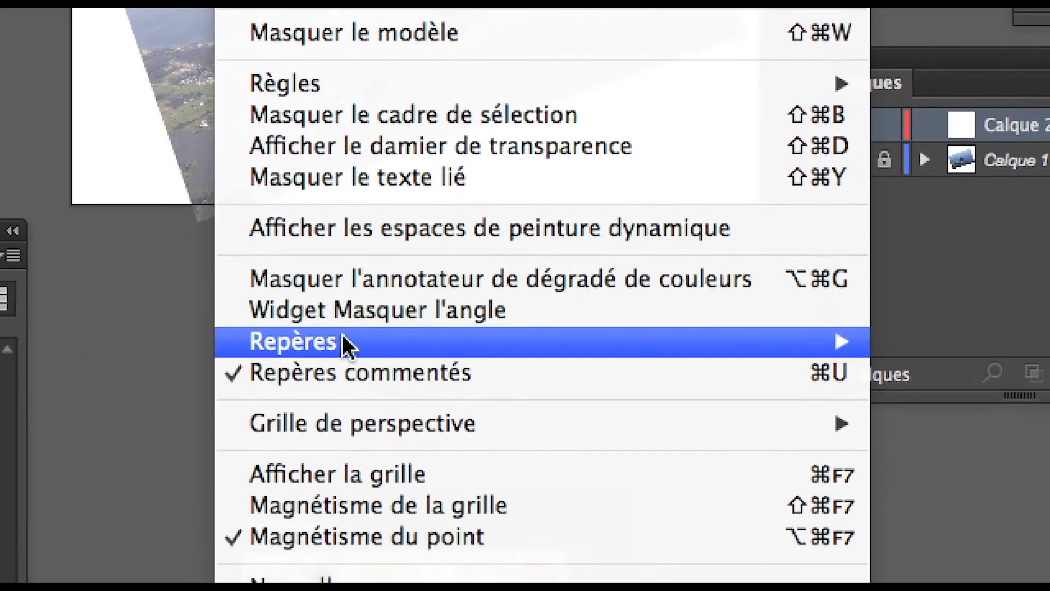
pyautogui.moveTo(445, 344)
pyautogui.click(539, 338)
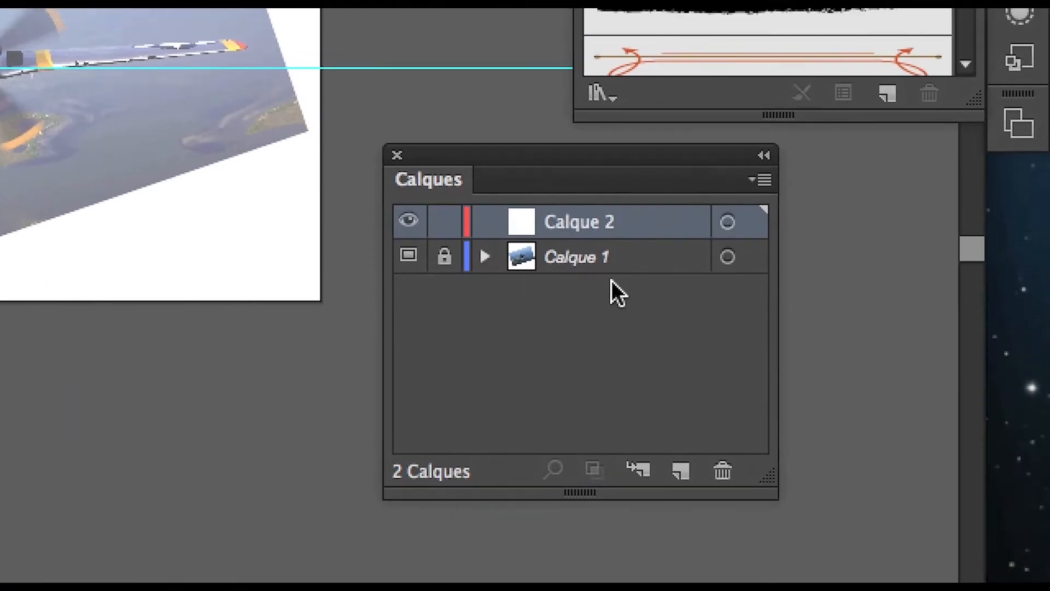
# - Unlock the template layer Calque 1 and expand it to list its contents
pyautogui.click(608, 261)
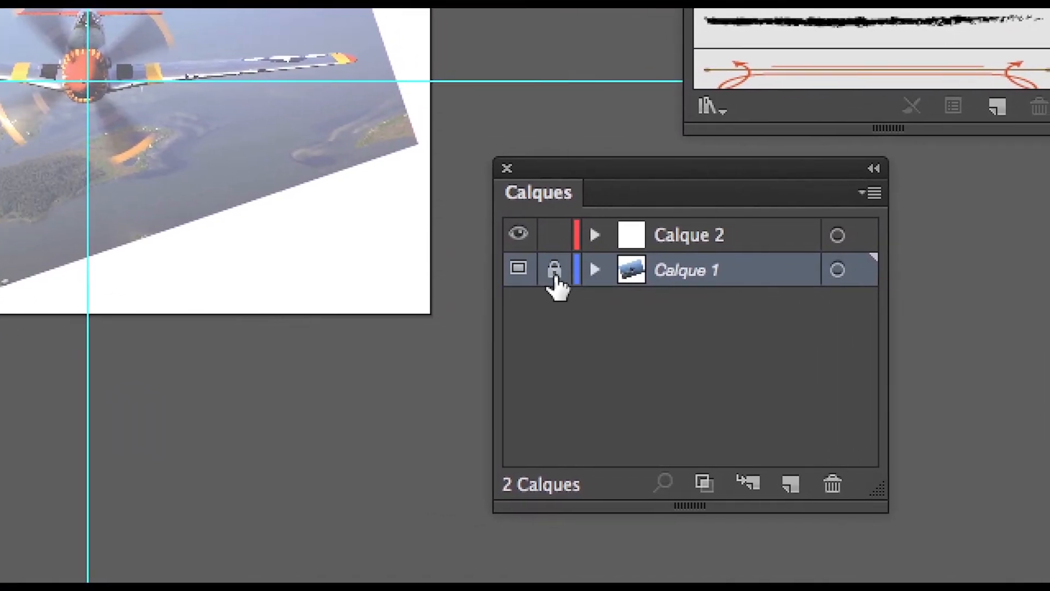
pyautogui.click(556, 273)
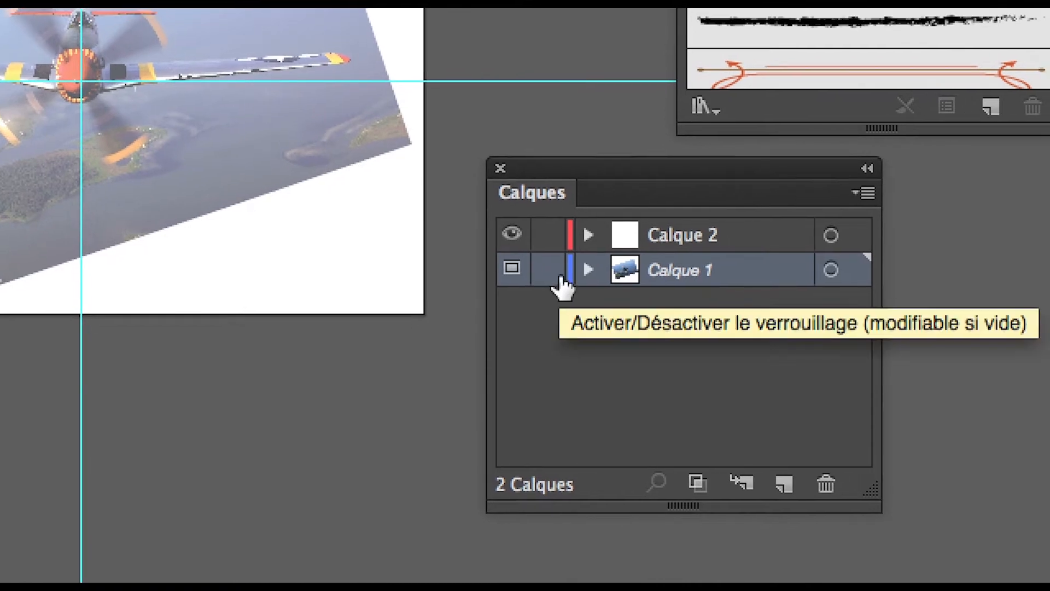
pyautogui.click(593, 268)
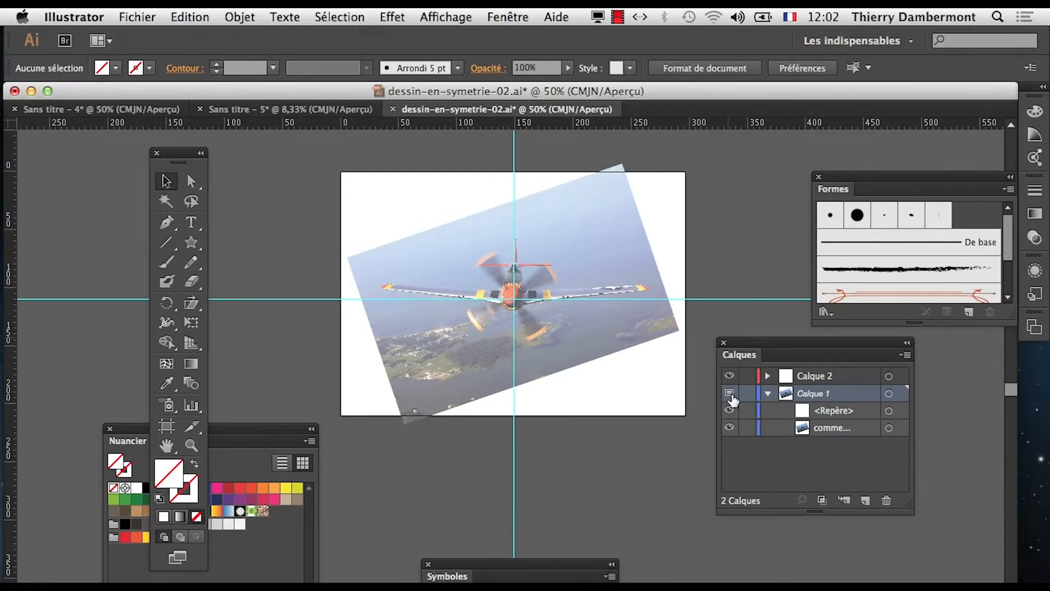
# - Unlock the guides and select the horizontal guide across the plane
pyautogui.click(457, 16)
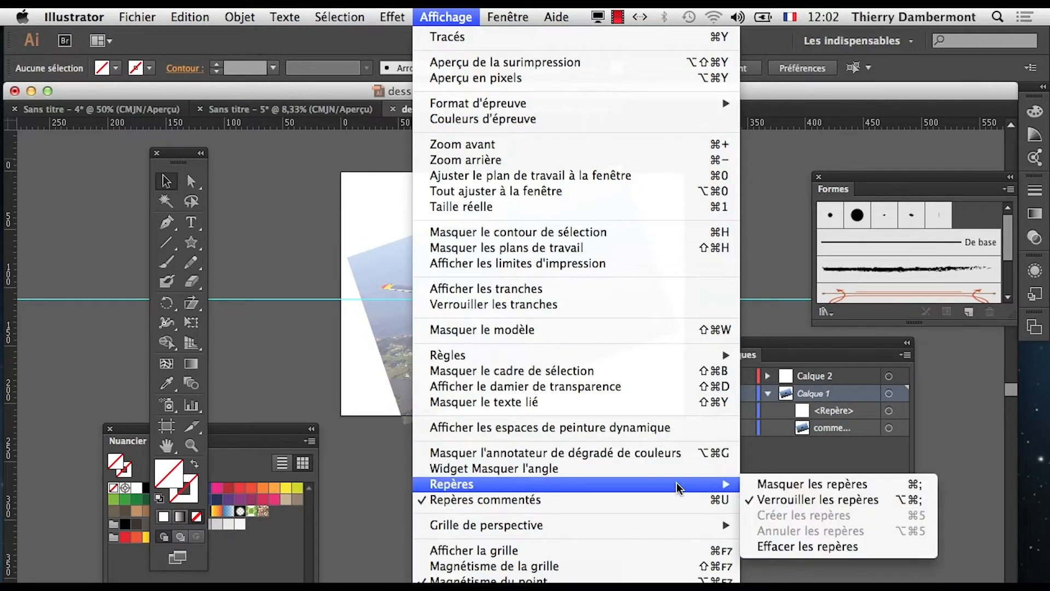
pyautogui.click(760, 497)
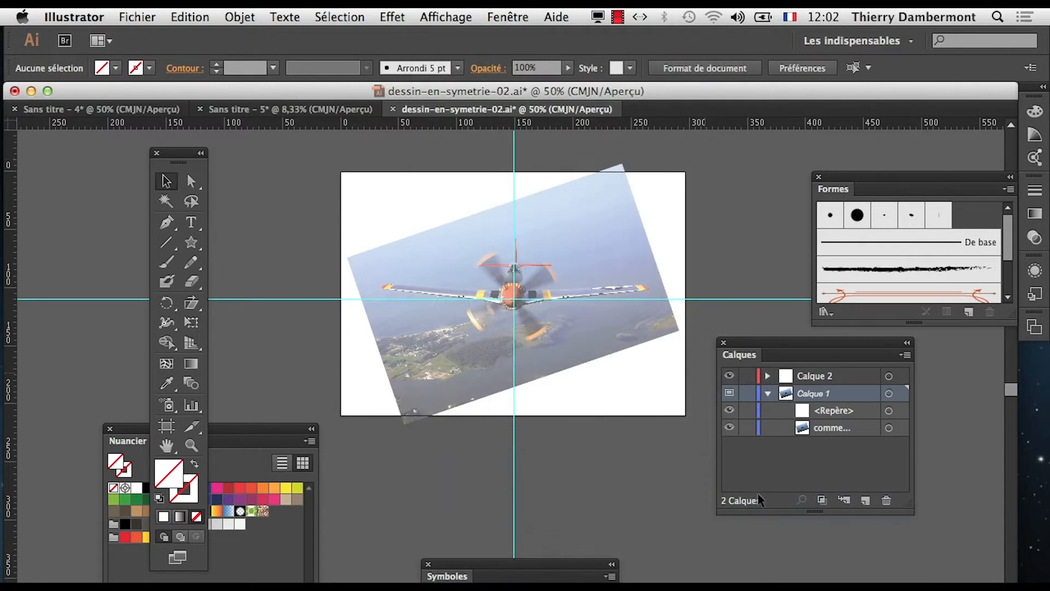
pyautogui.click(709, 298)
pyautogui.click(443, 15)
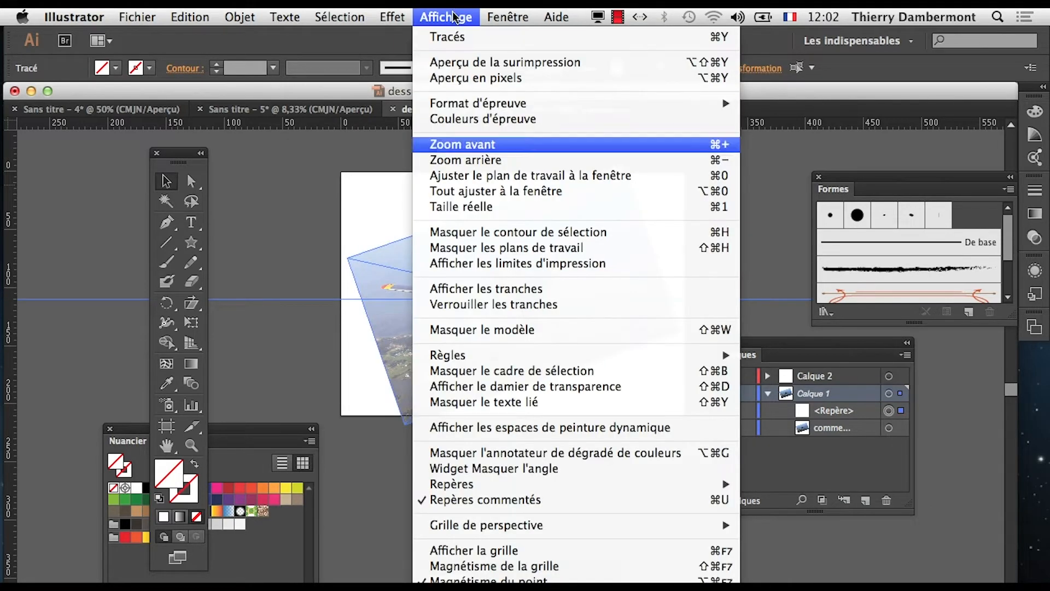
pyautogui.moveTo(497, 483)
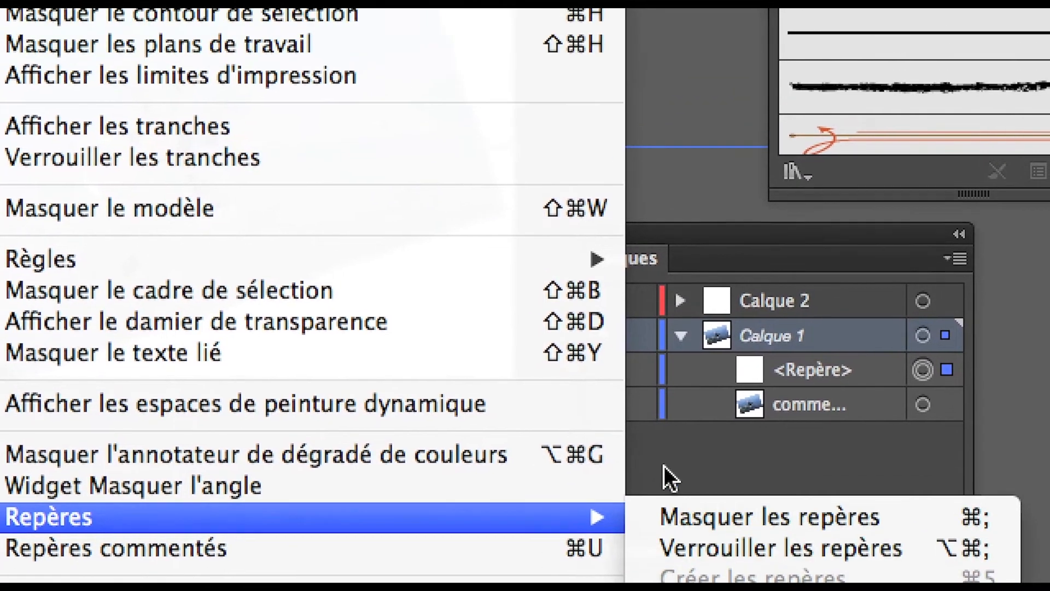
pyautogui.click(664, 465)
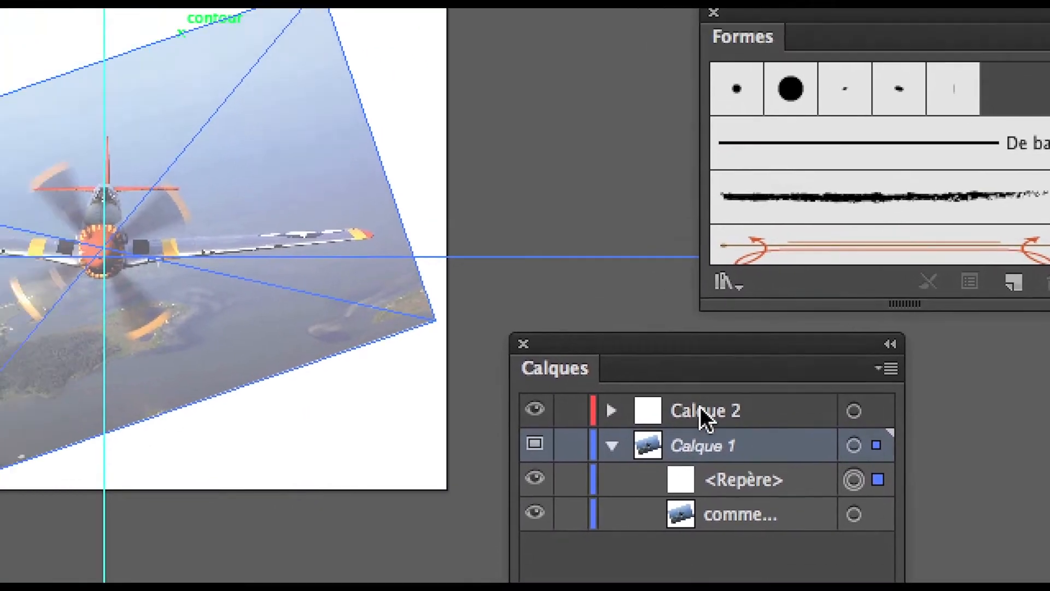
pyautogui.click(615, 194)
pyautogui.click(622, 354)
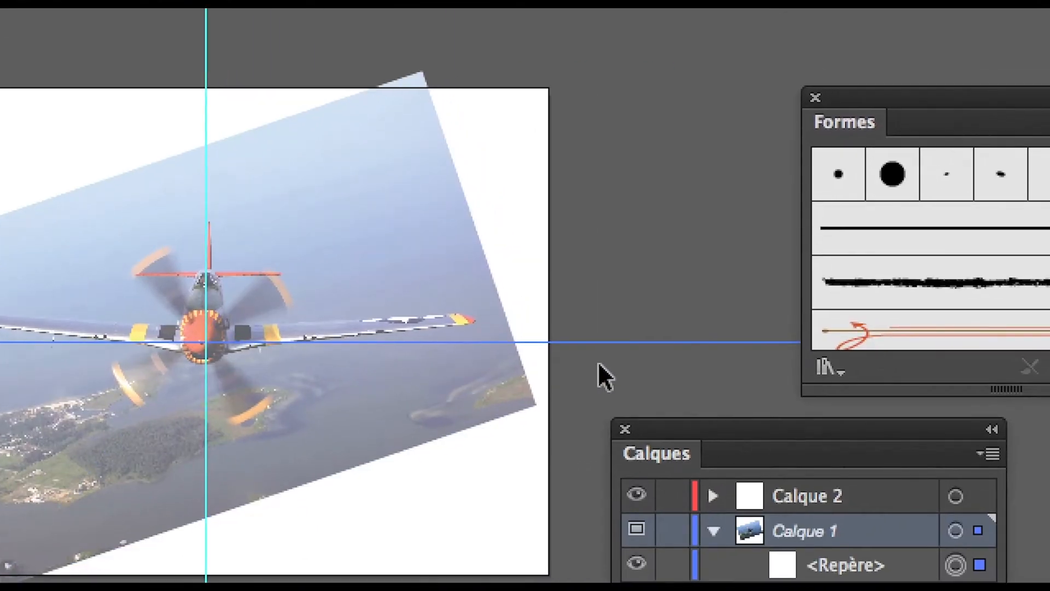
# - Delete the horizontal guide crossing the airplane from layer Calque 1
pyautogui.click(998, 360)
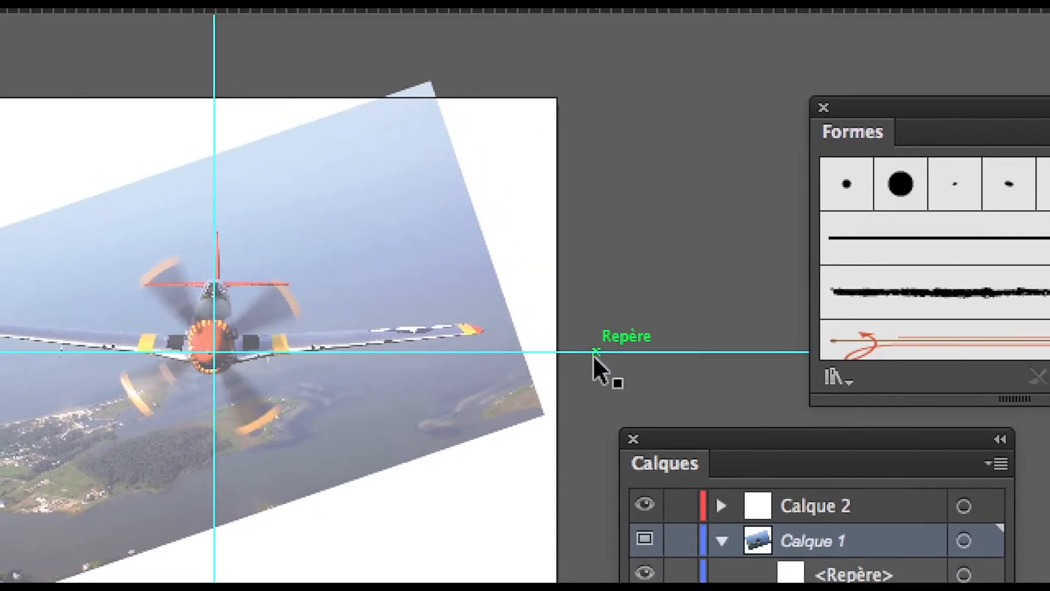
pyautogui.click(982, 340)
pyautogui.click(593, 357)
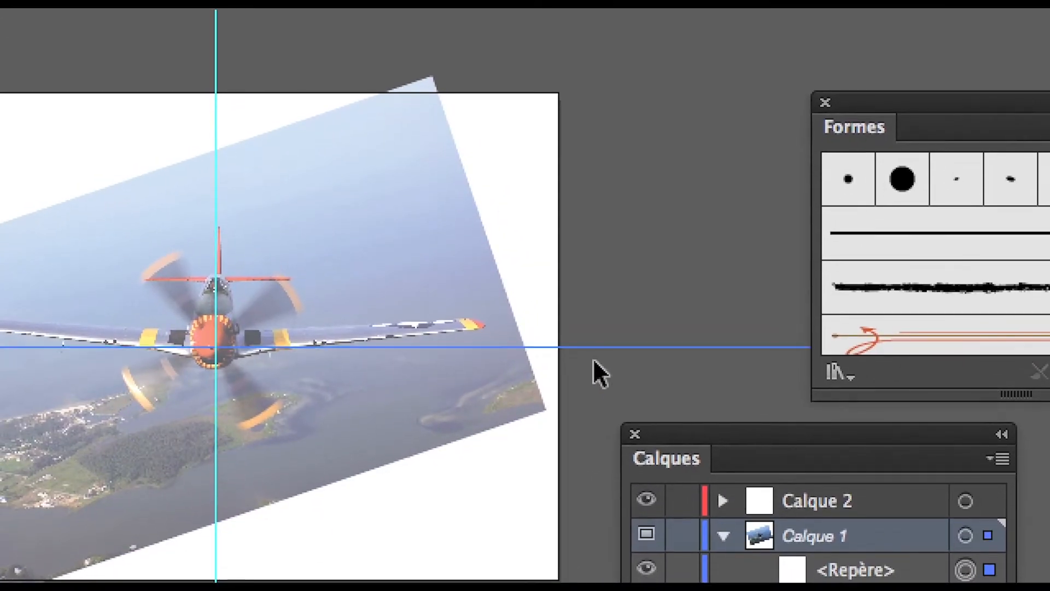
pyautogui.click(604, 367)
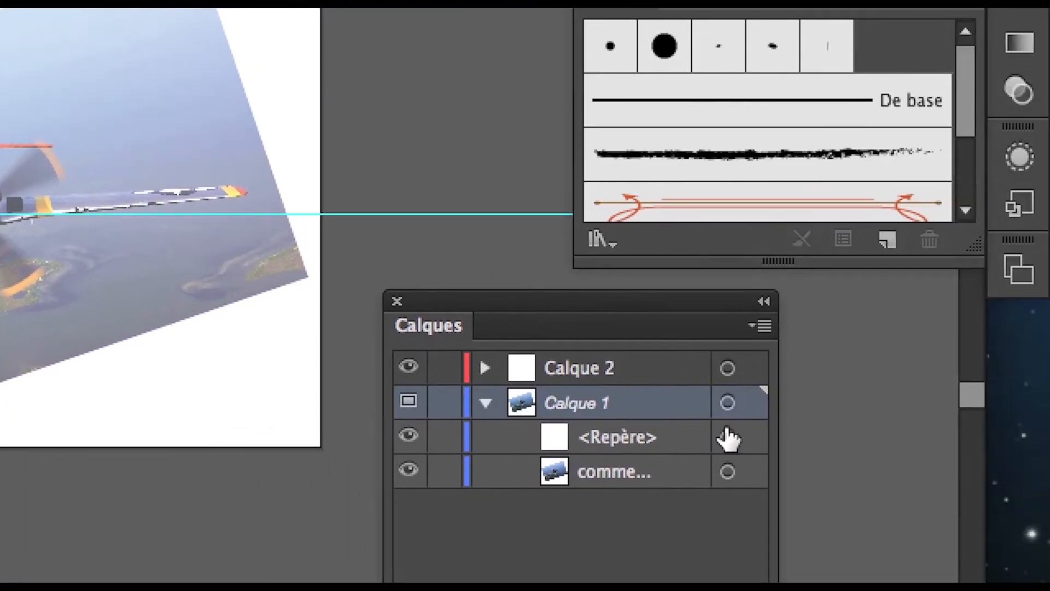
pyautogui.click(730, 430)
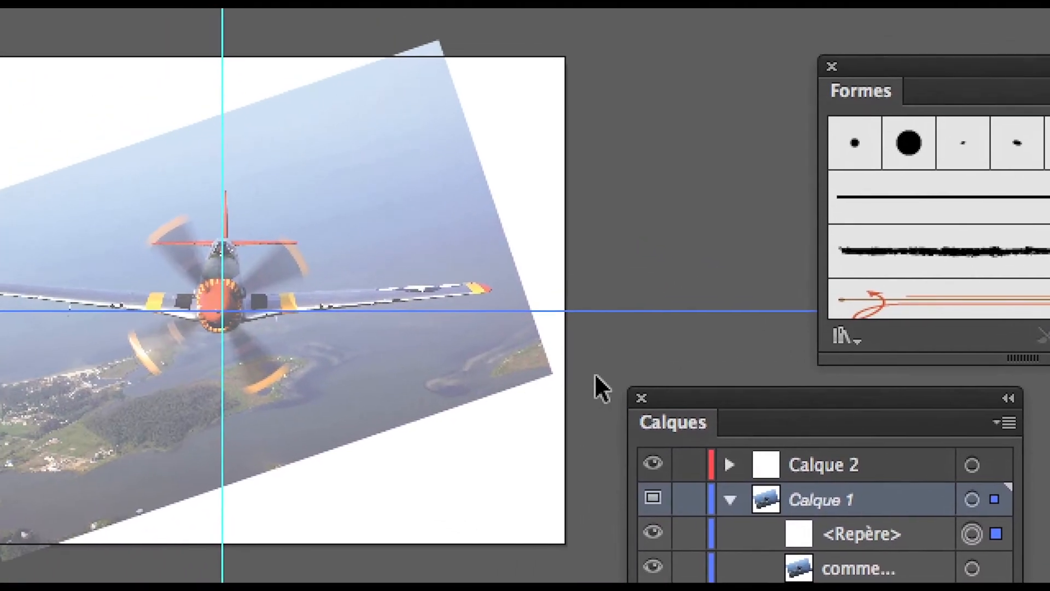
pyautogui.press('Delete')
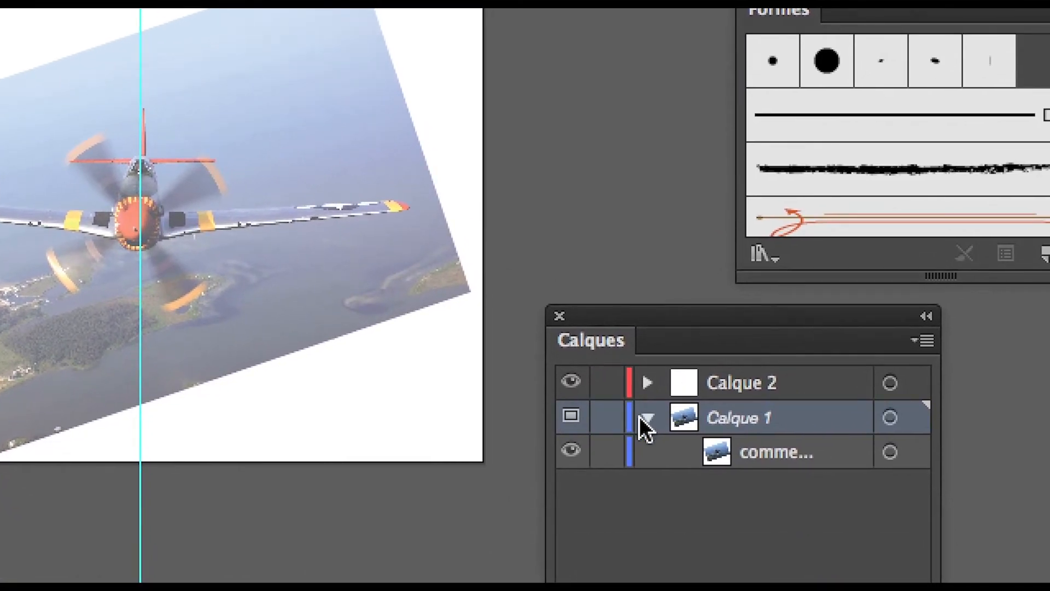
# - Collapse layer Calque 1 and lock it
pyautogui.click(646, 418)
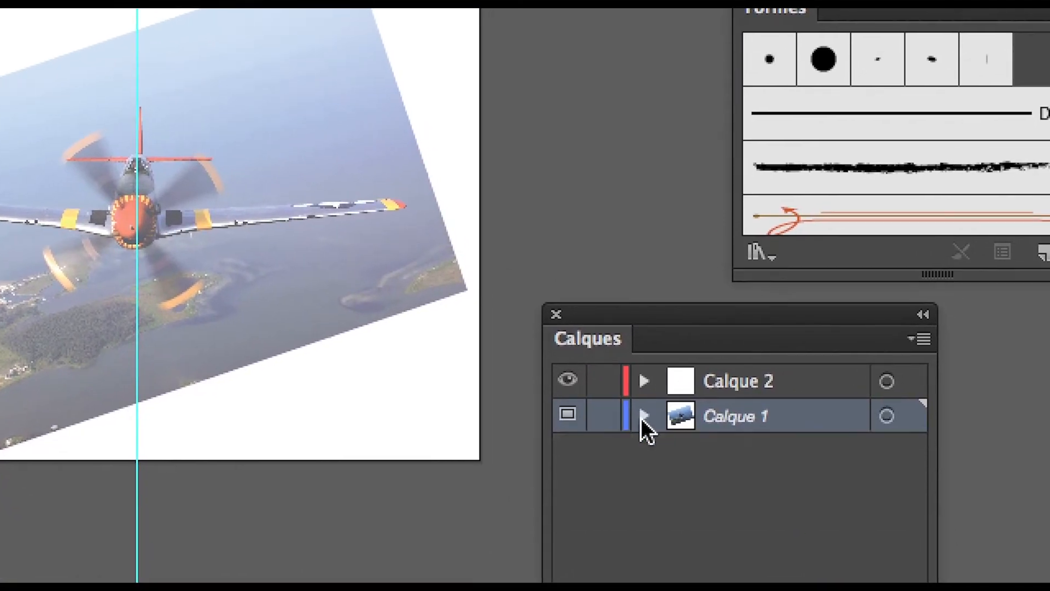
pyautogui.click(607, 421)
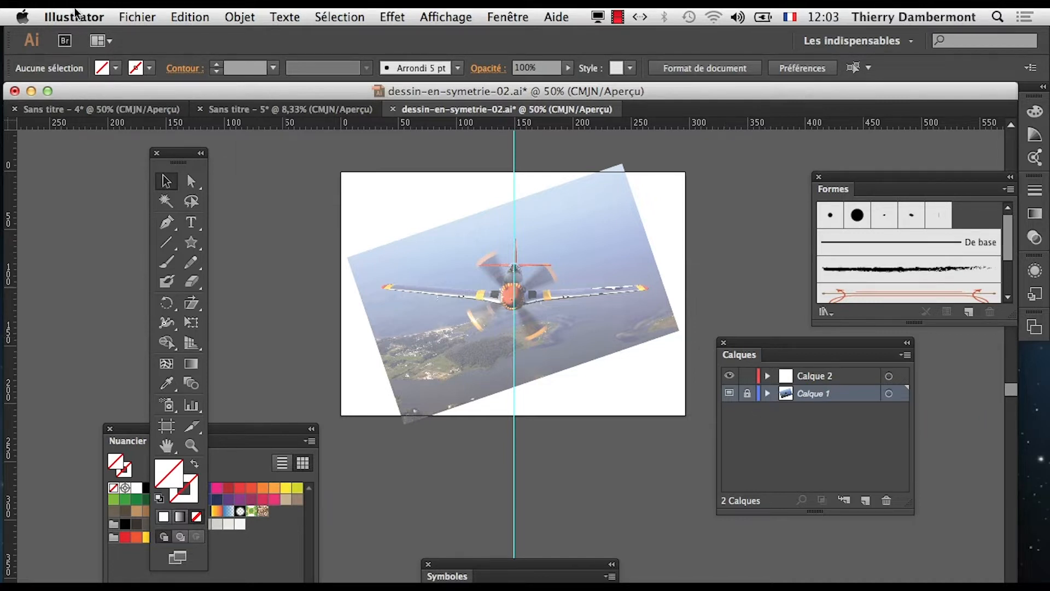
pyautogui.click(446, 16)
pyautogui.moveTo(503, 490)
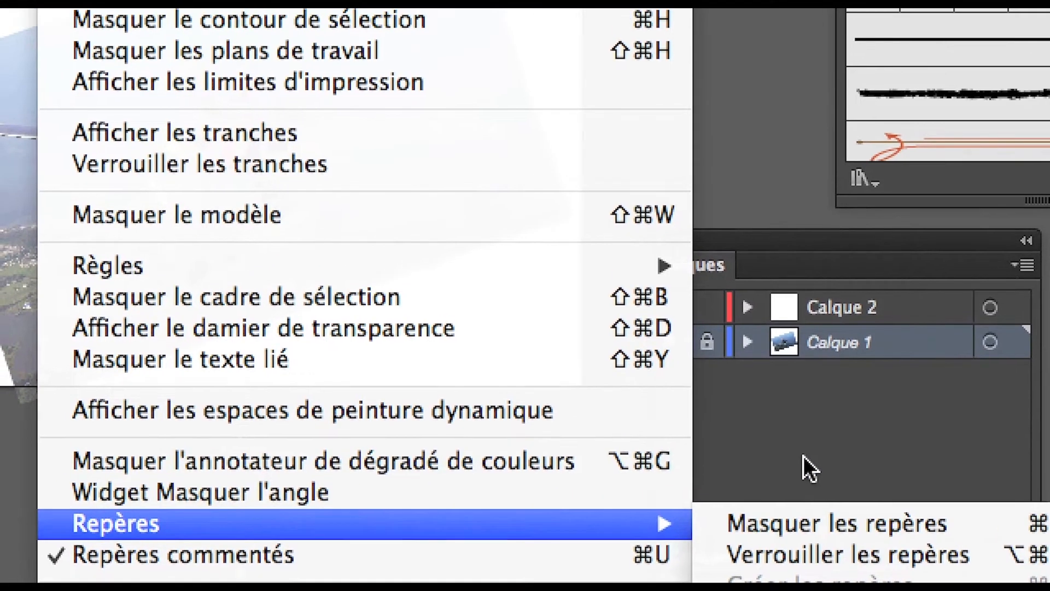
pyautogui.click(803, 455)
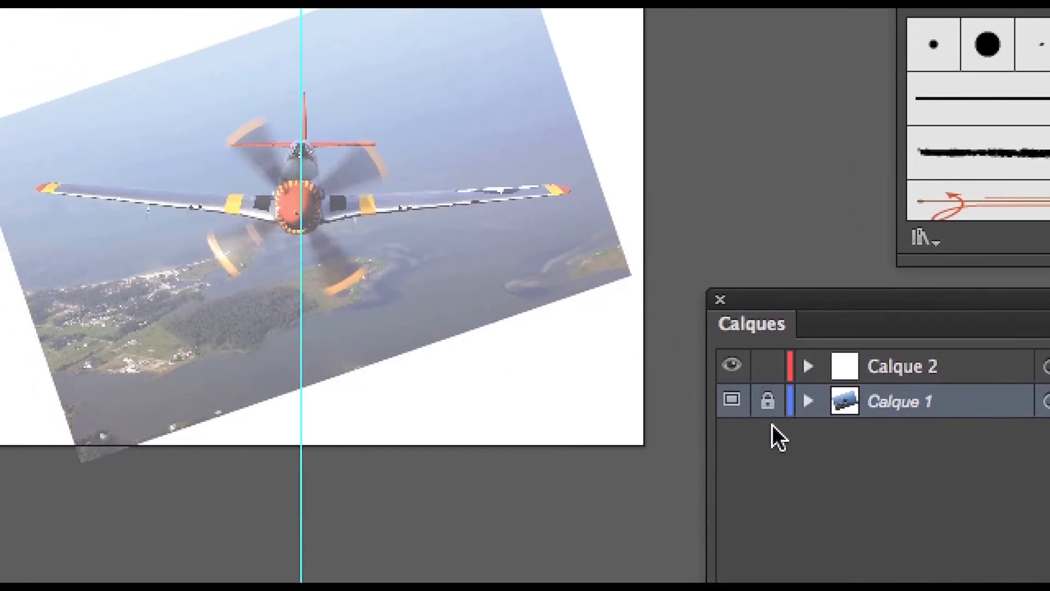
# - Save the document with its current changes and leave layer Calque 1 collapsed
pyautogui.click(747, 341)
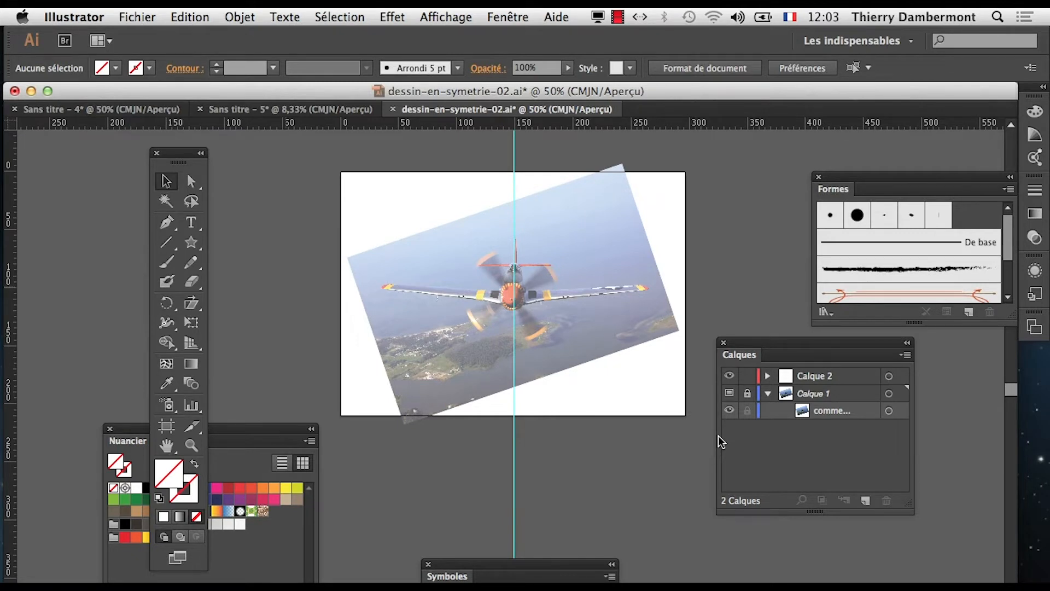
pyautogui.click(136, 16)
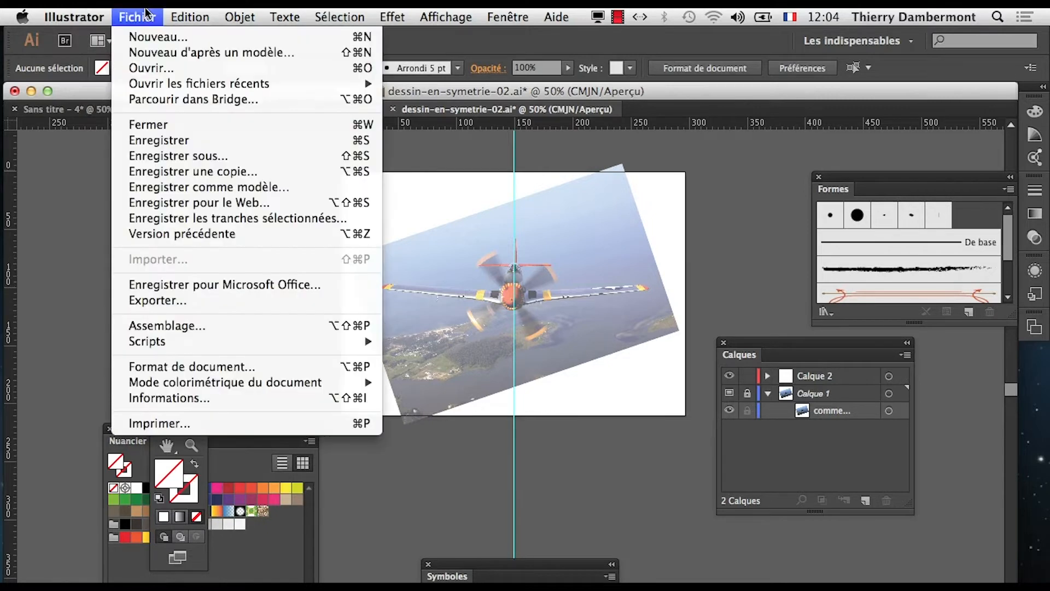
pyautogui.click(164, 140)
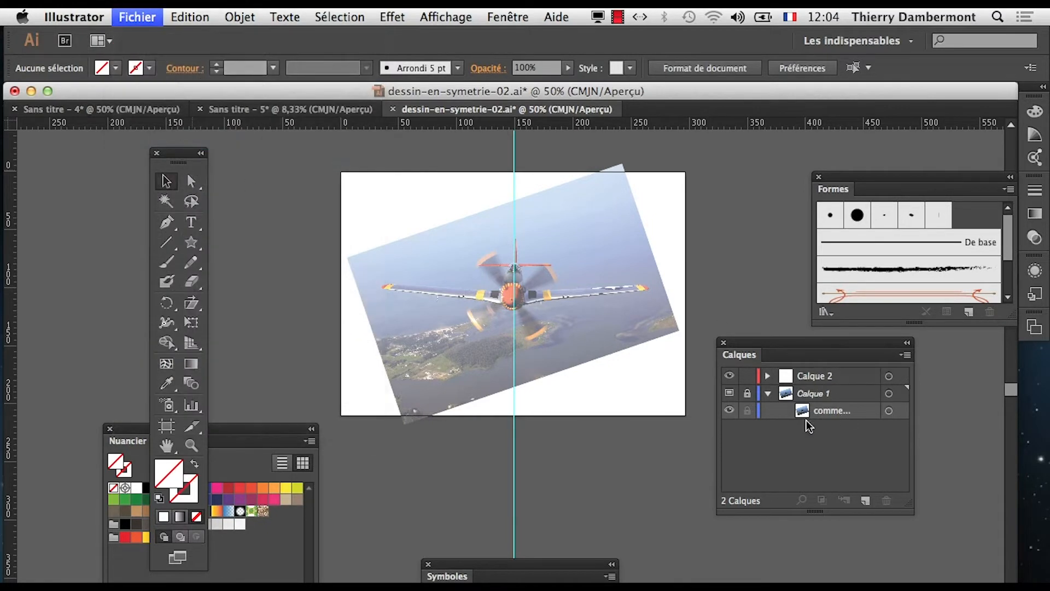
pyautogui.click(768, 394)
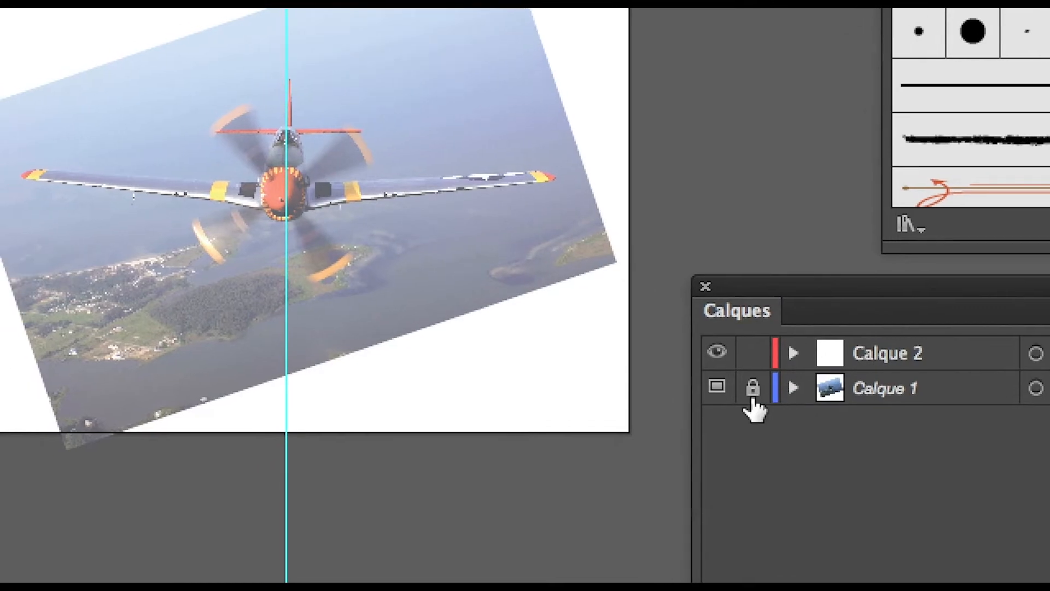
# - Make Calque 2 the active layer and activate the Pen tool at the airplane's nose
pyautogui.click(861, 360)
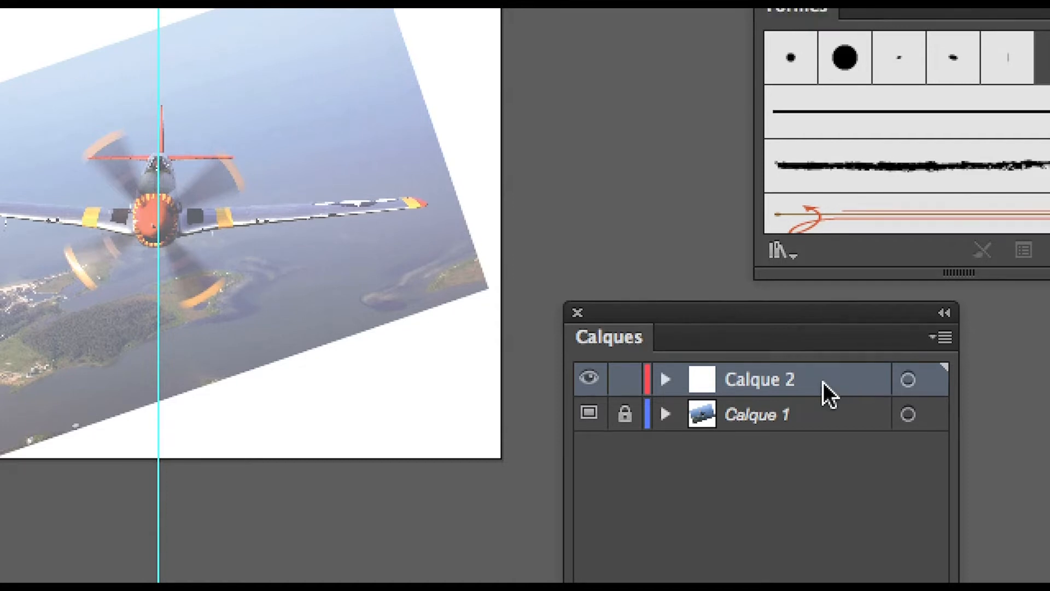
pyautogui.scroll(2, 210, 223)
pyautogui.scroll(1, 615, 326)
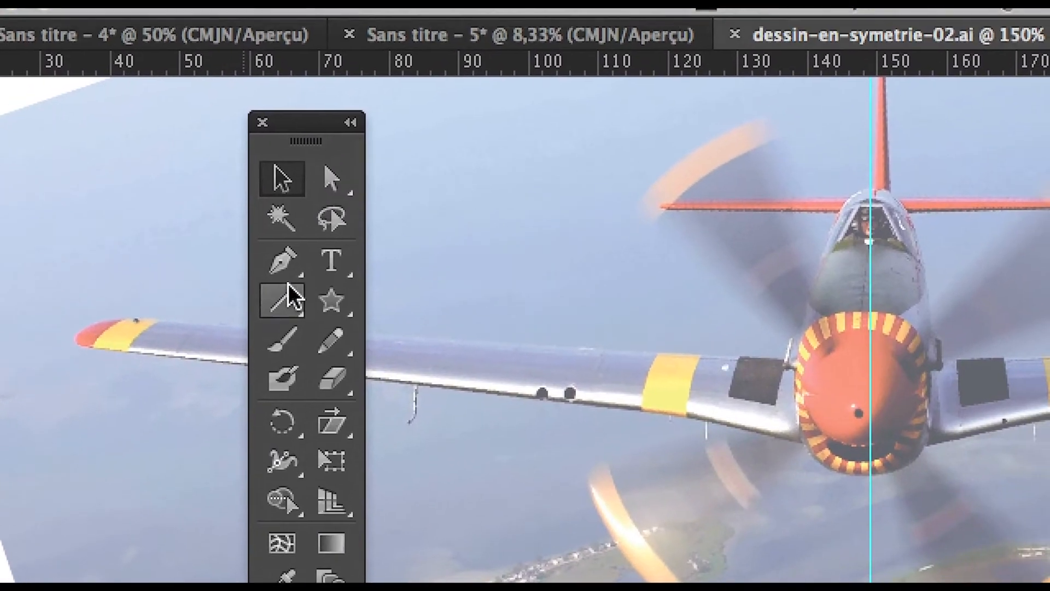
pyautogui.click(288, 278)
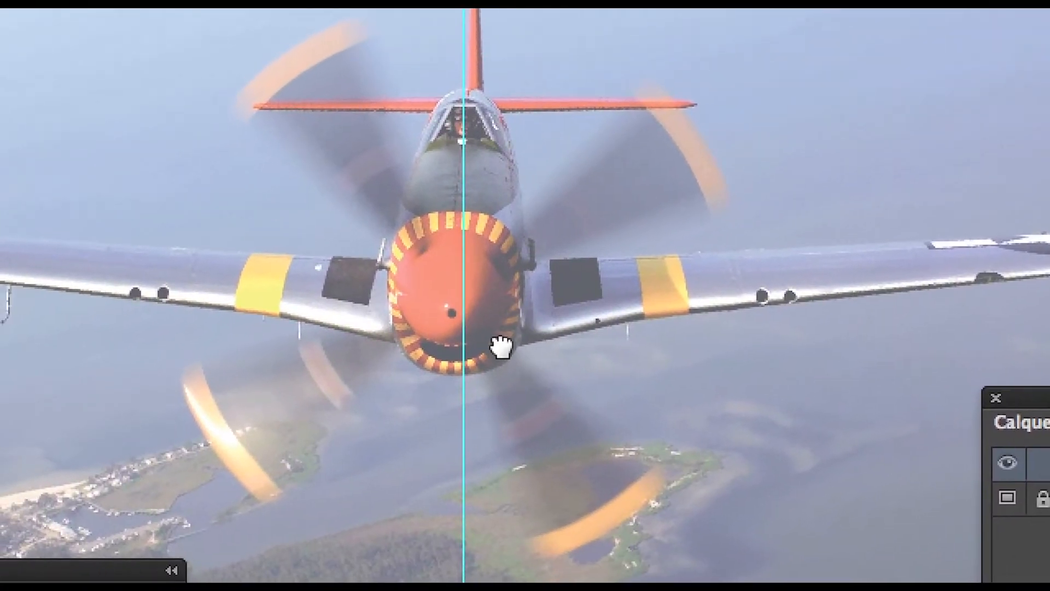
pyautogui.scroll(2, 450, 389)
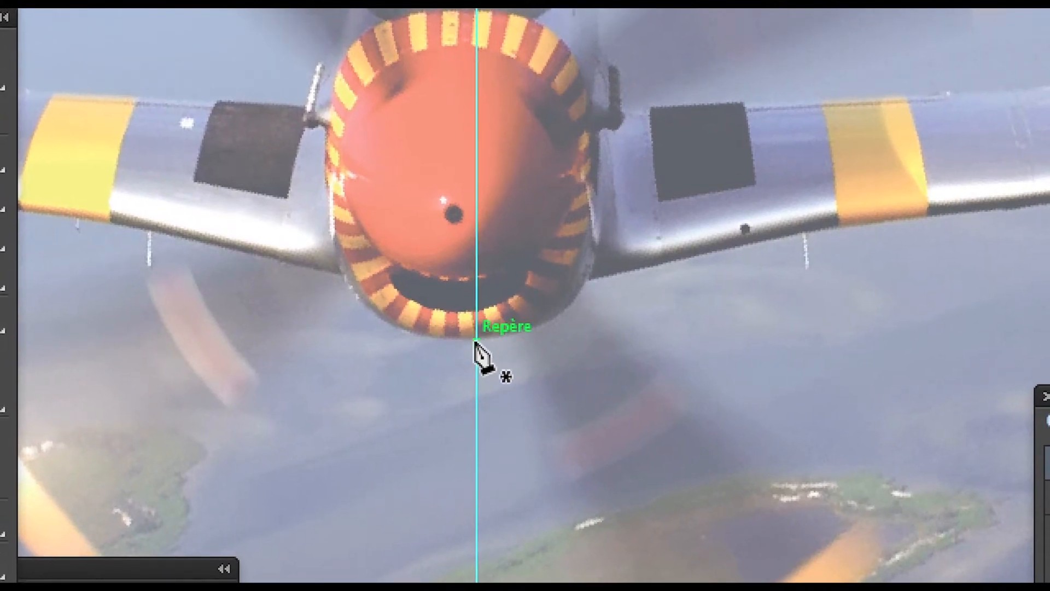
# - Draw a curved path segment from the vertical guide along the lower edge of the airplane's nose
pyautogui.moveTo(475, 342); pyautogui.dragTo(510, 331)
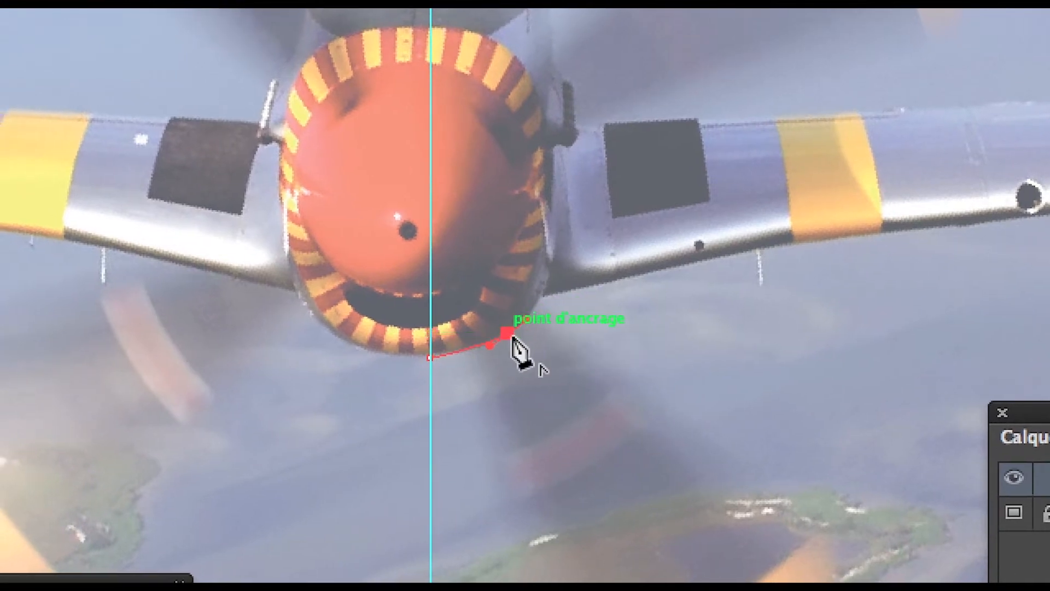
pyautogui.scroll(3, 505, 343)
pyautogui.moveTo(512, 336); pyautogui.dragTo(509, 341)
# - Reshape the nose curve by moving the direction handle of its end anchor, and return to the Pen tool
pyautogui.press('super')
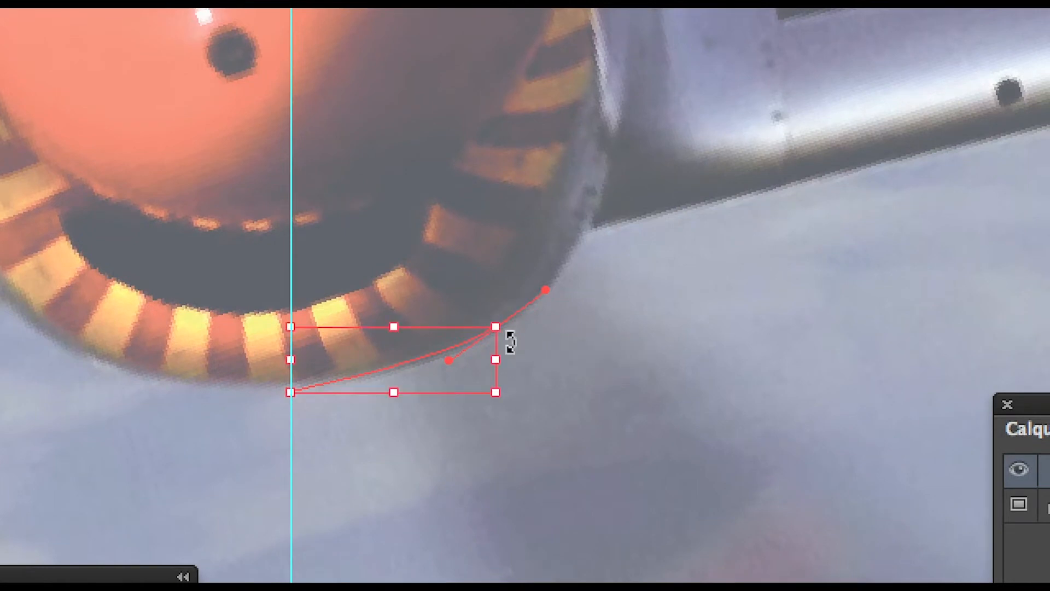
pyautogui.press('super')
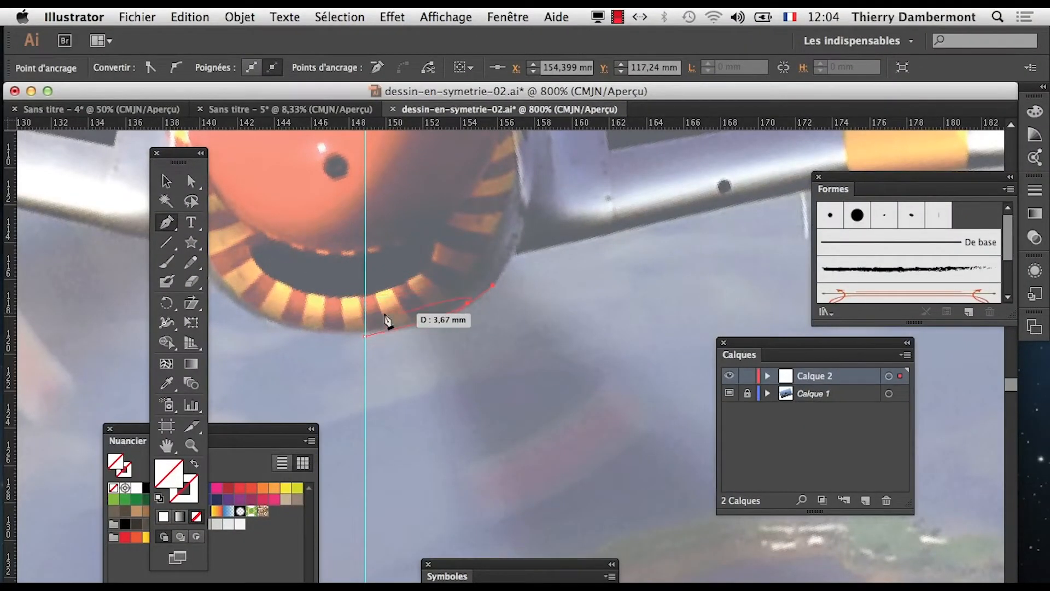
pyautogui.press('super')
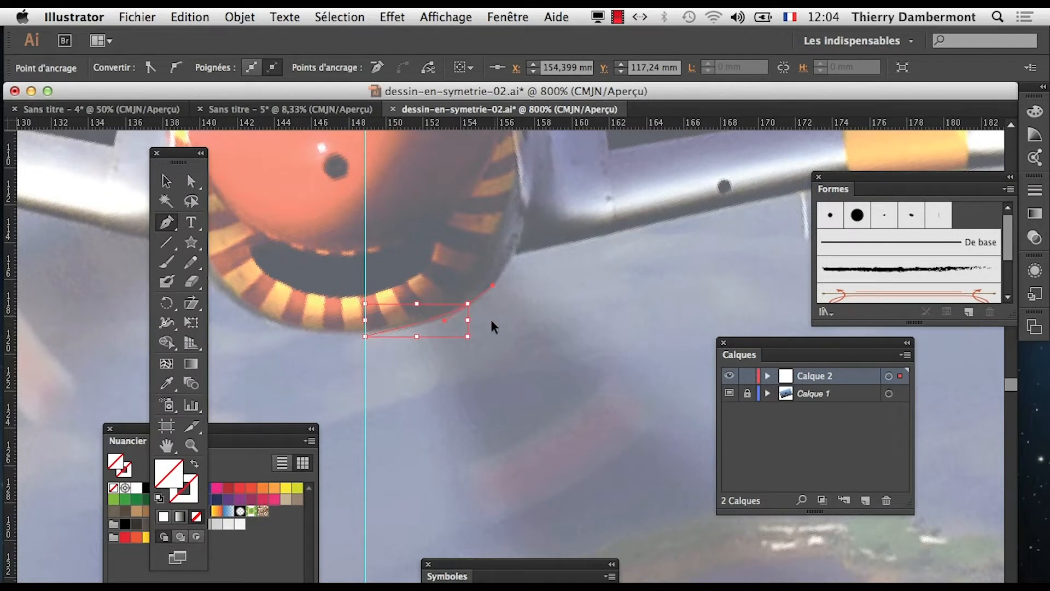
pyautogui.press('super')
pyautogui.press('super')
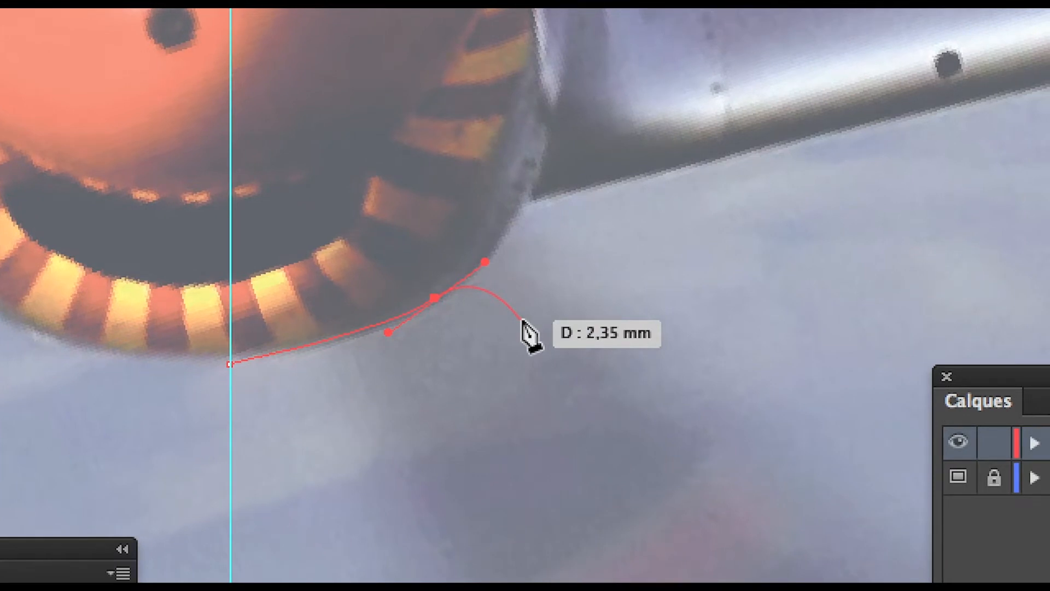
pyautogui.press('v')
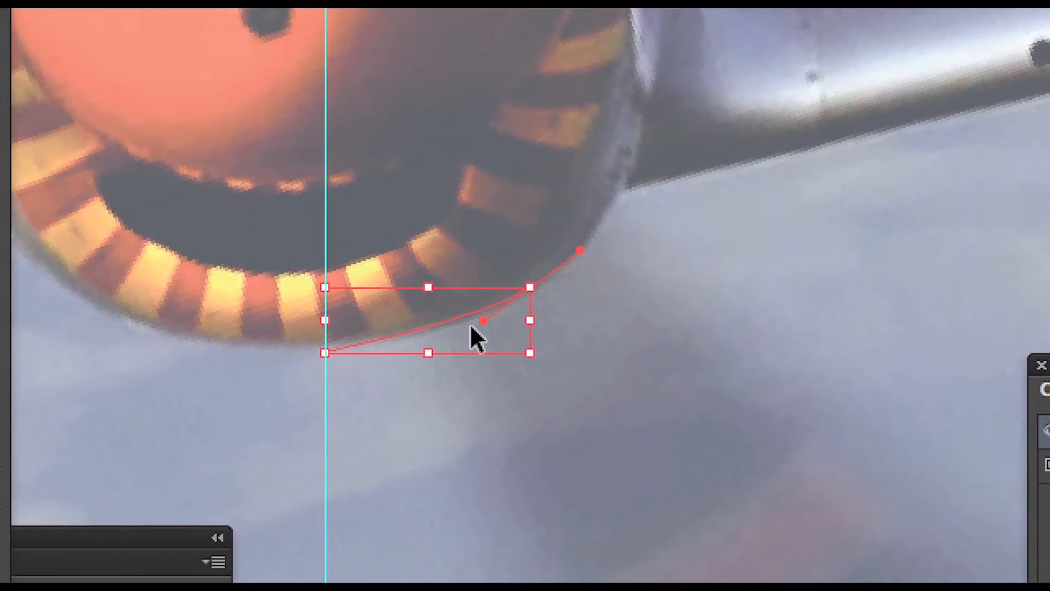
pyautogui.moveTo(446, 339)
pyautogui.mouseDown()
pyautogui.moveTo(462, 347)
pyautogui.moveTo(452, 351)
pyautogui.mouseUp()
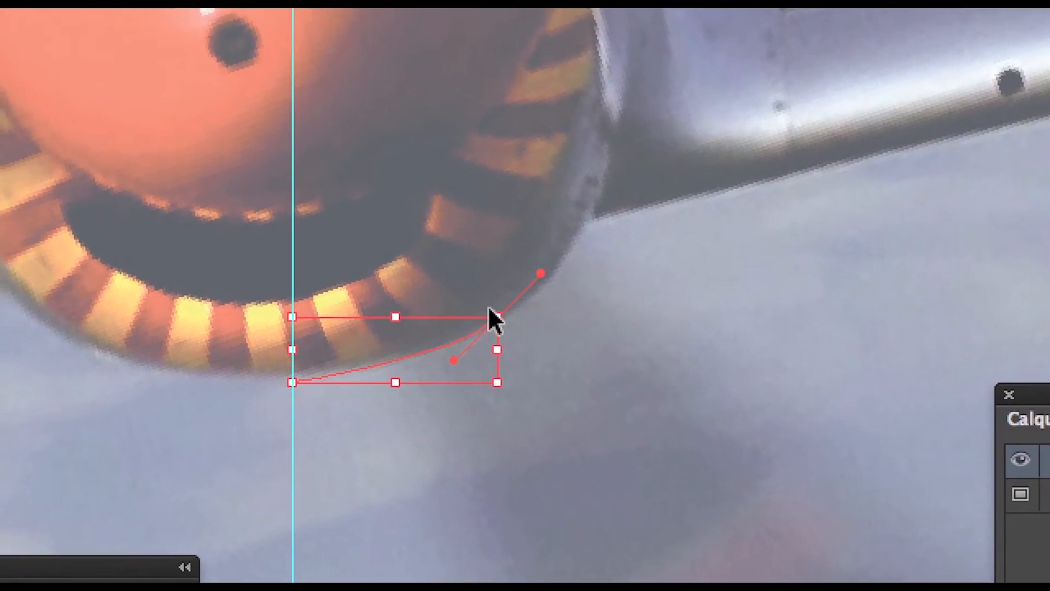
pyautogui.press('p')
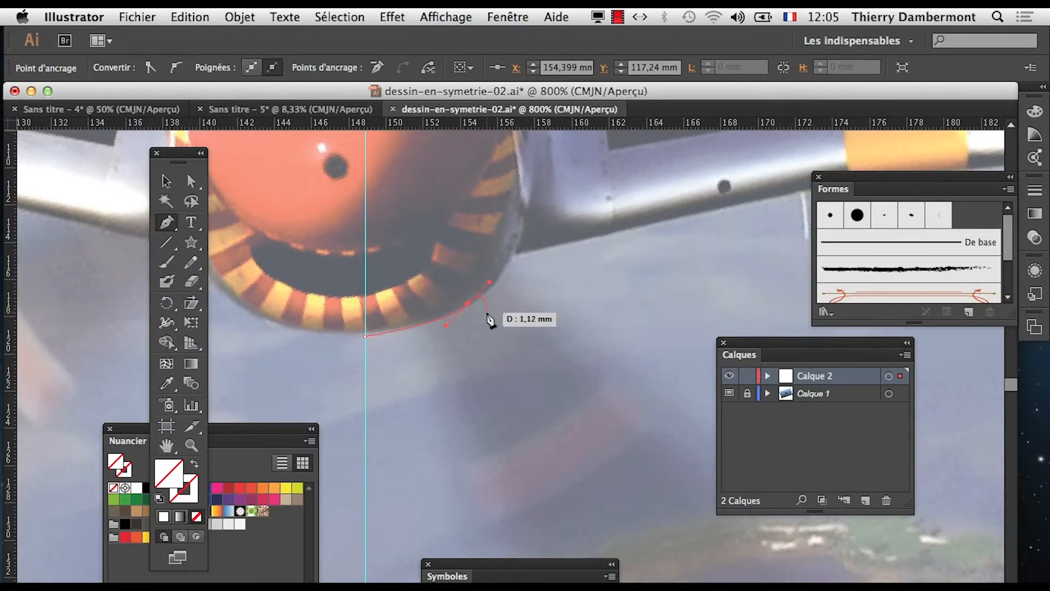
# - Check the contents of layer Calque 2 and hide the selection bounding box
pyautogui.click(167, 181)
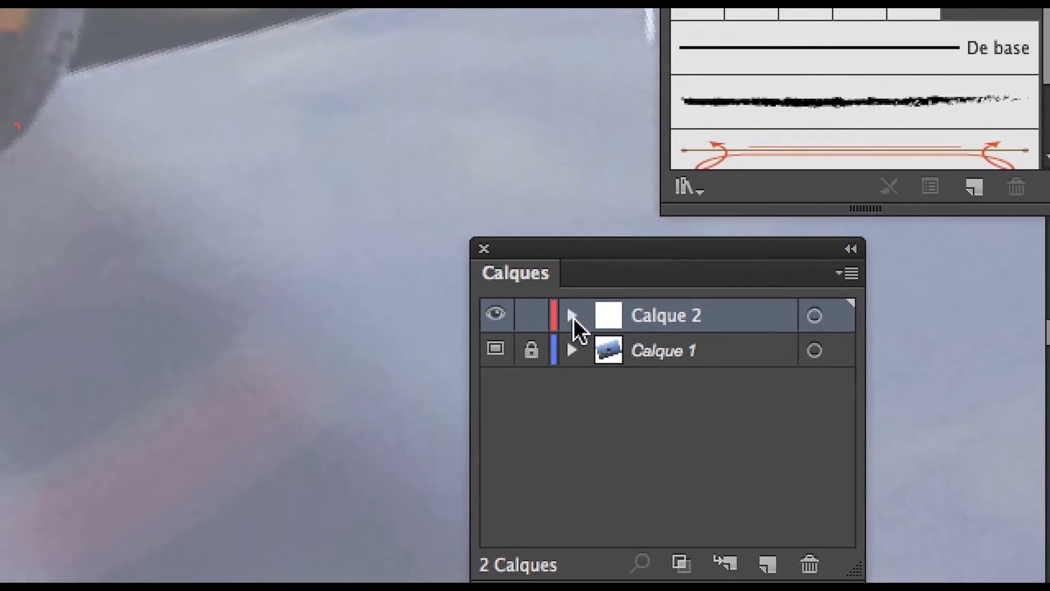
pyautogui.click(504, 292)
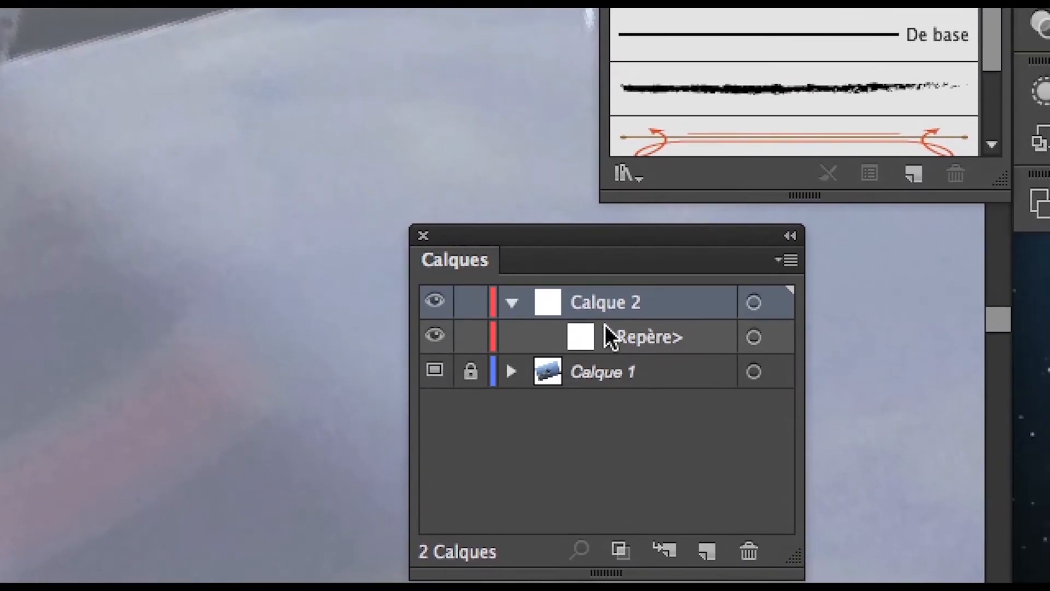
pyautogui.click(567, 311)
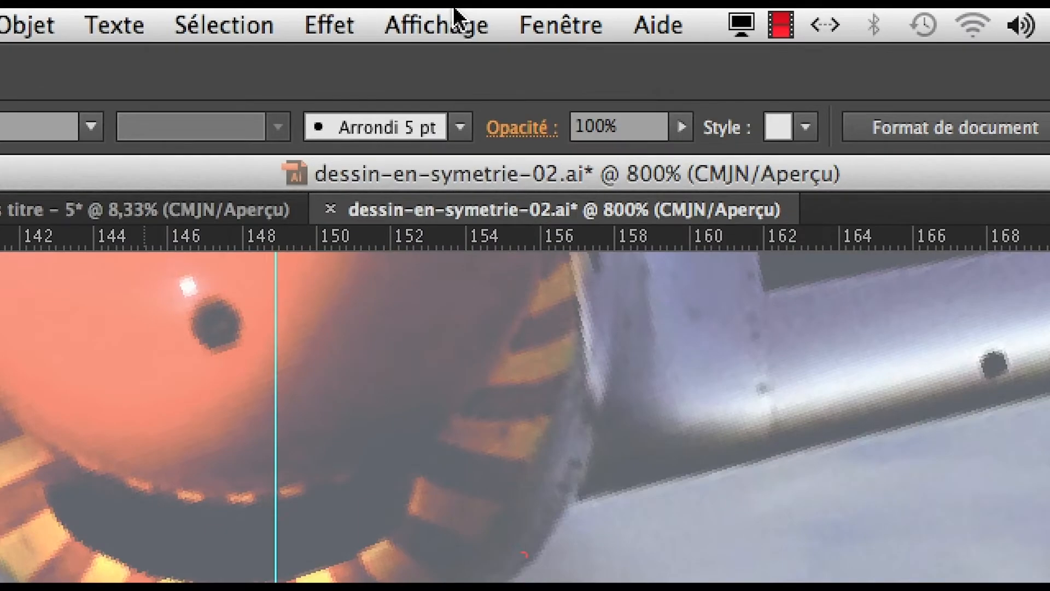
pyautogui.click(456, 22)
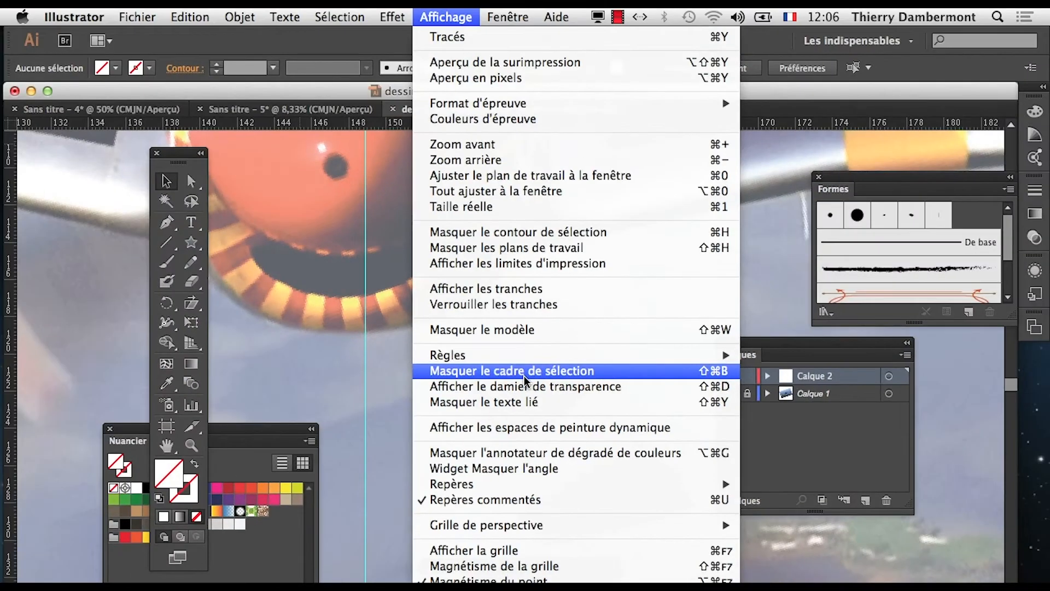
pyautogui.click(524, 377)
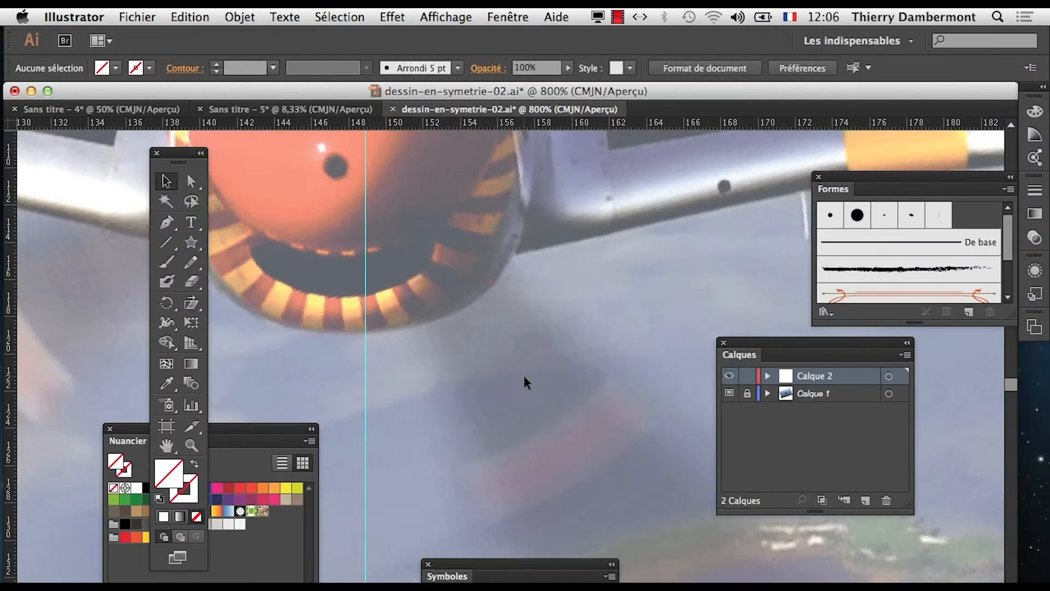
# - Draw a trial Pen curve from the vertical guide along the nose's lower edge, delete it and check Calque 2's contents
pyautogui.click(167, 223)
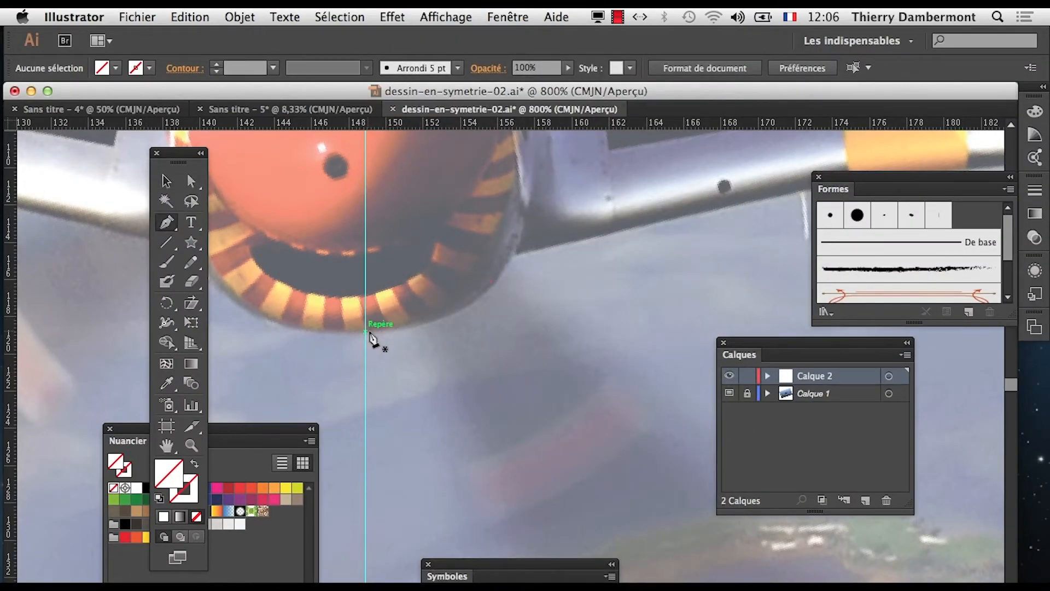
pyautogui.click(366, 332)
pyautogui.moveTo(464, 310); pyautogui.dragTo(518, 290)
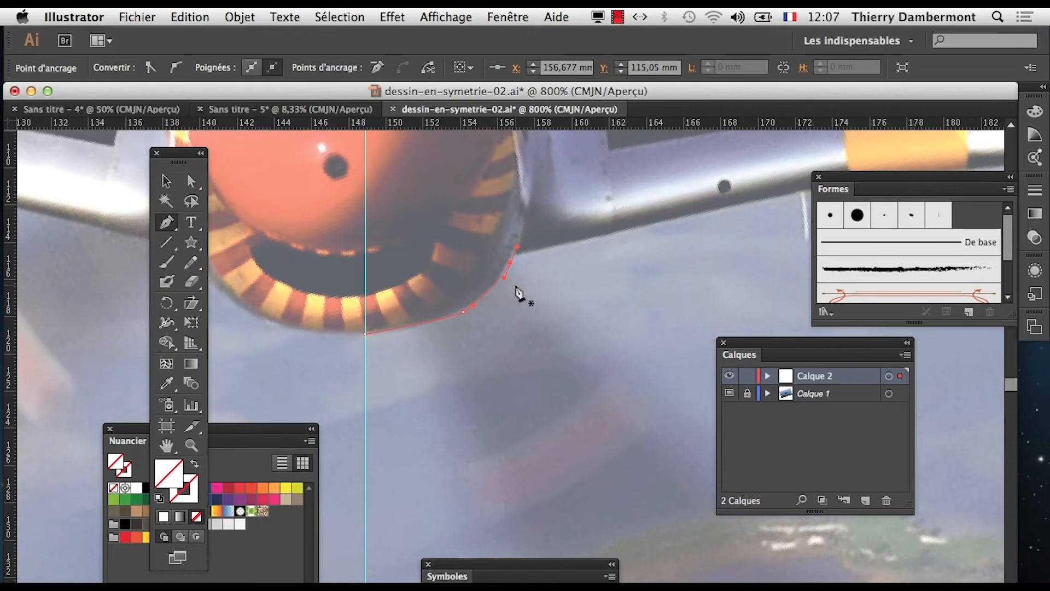
pyautogui.press('Delete')
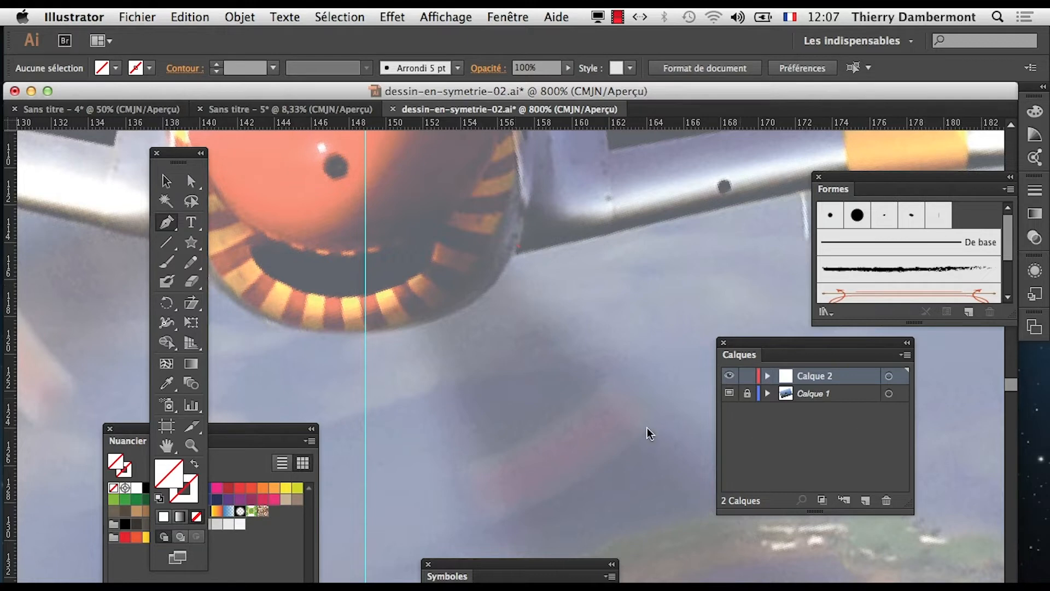
pyautogui.click(767, 376)
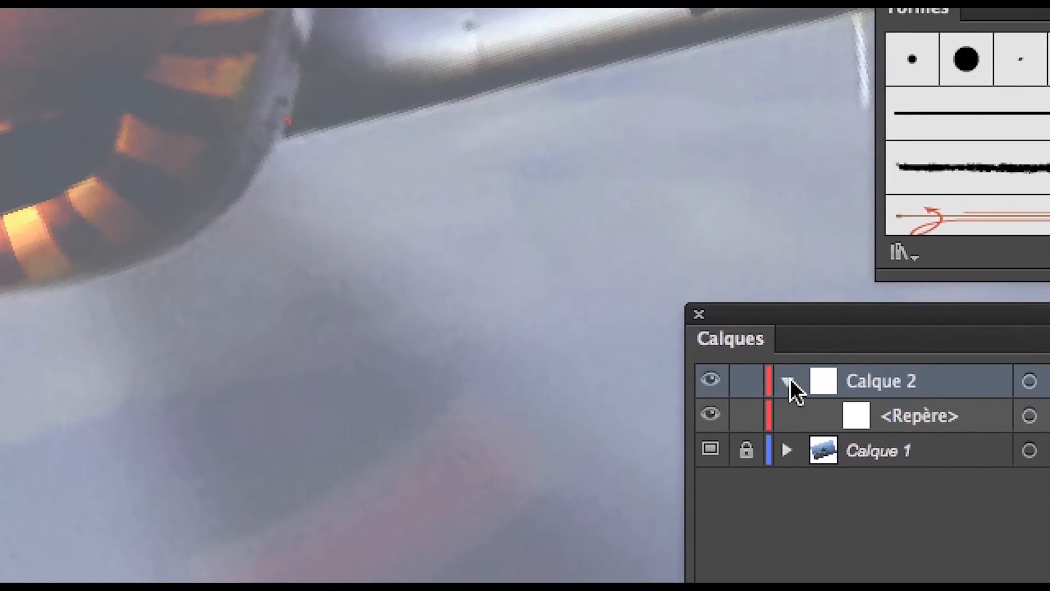
pyautogui.click(787, 380)
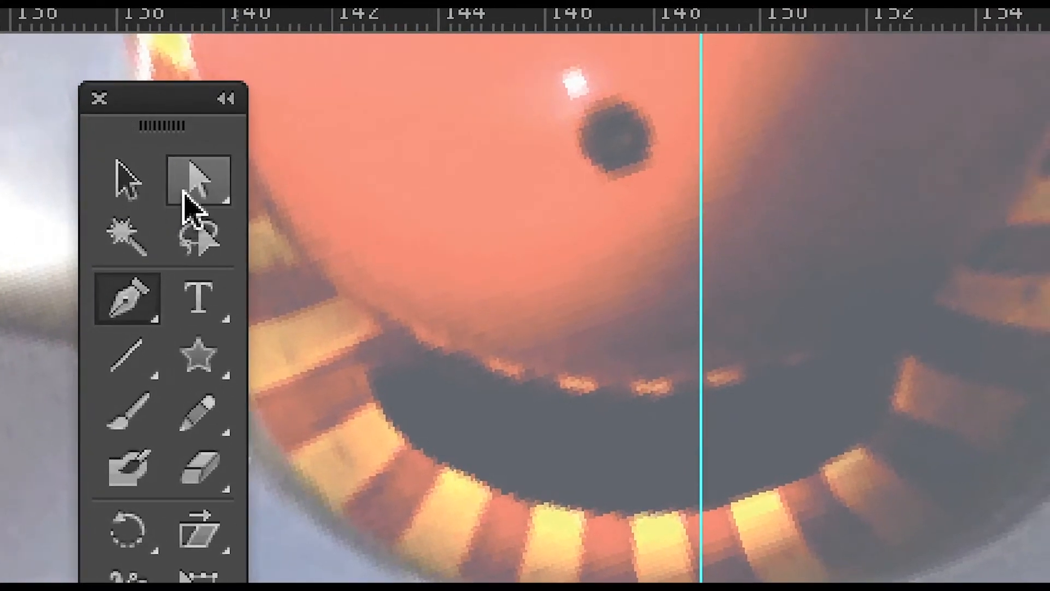
# - Draw a Pen segment about 6.1 mm long from the vertical guide along the nose's lower edge, and curve it with the second anchor's handle
pyautogui.click(186, 203)
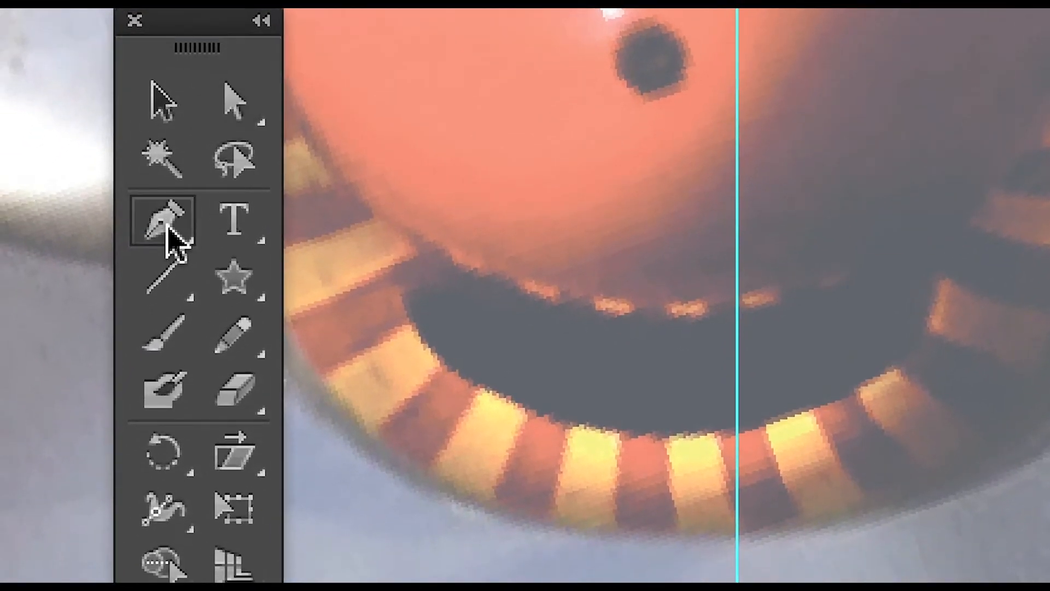
pyautogui.click(132, 306)
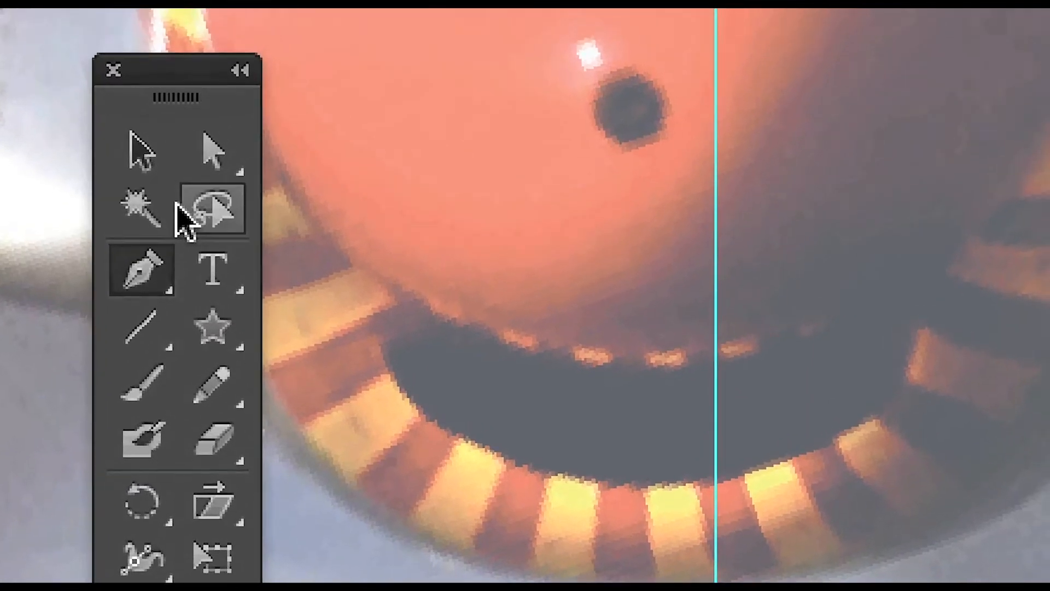
pyautogui.click(238, 107)
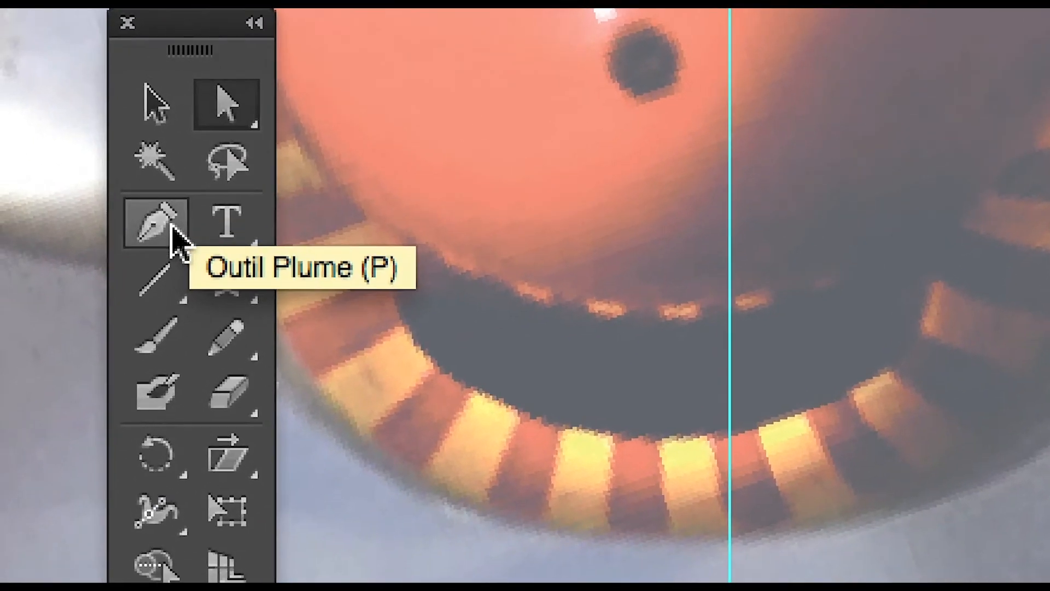
pyautogui.click(128, 316)
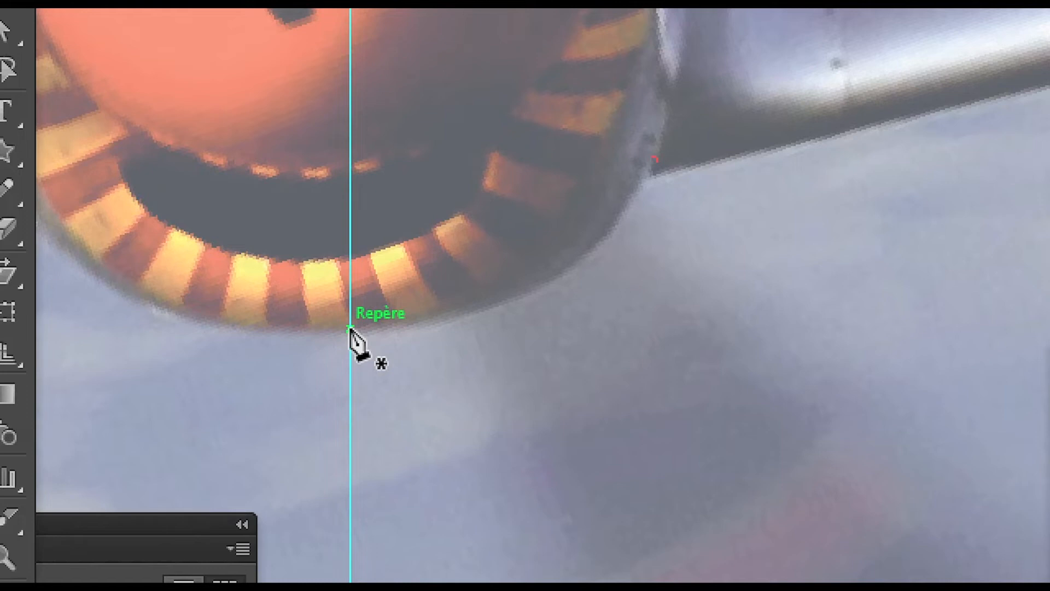
pyautogui.click(350, 329)
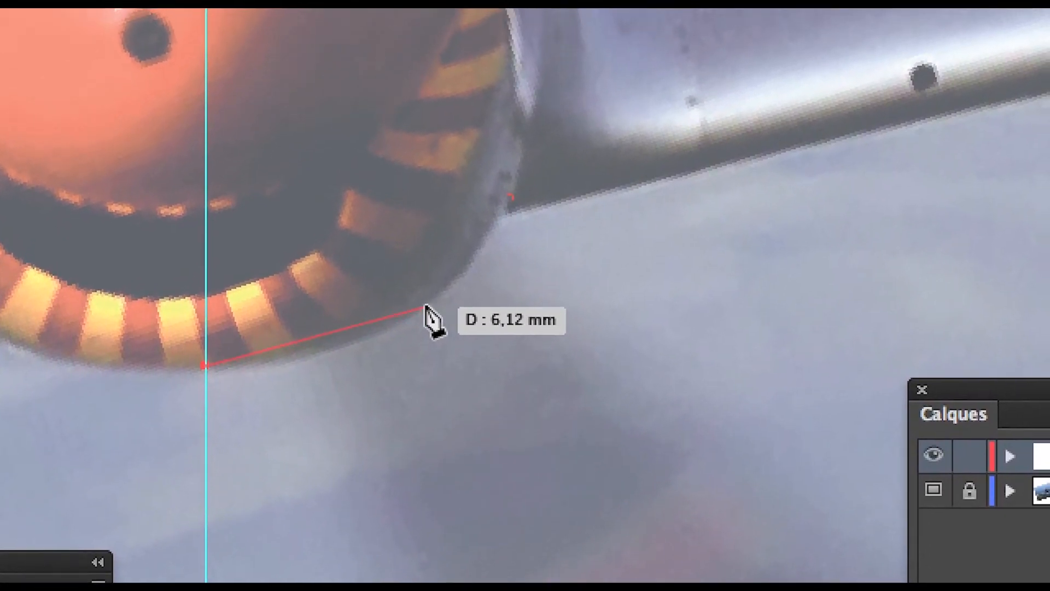
pyautogui.moveTo(425, 304)
pyautogui.mouseDown()
pyautogui.moveTo(444, 286)
pyautogui.moveTo(431, 298)
pyautogui.mouseUp()
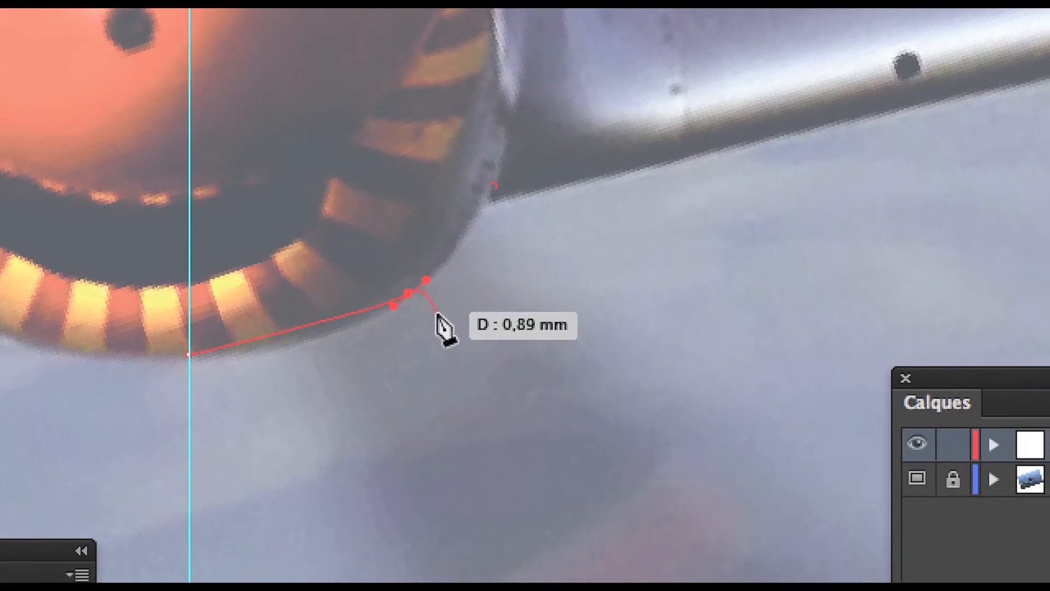
pyautogui.press('a')
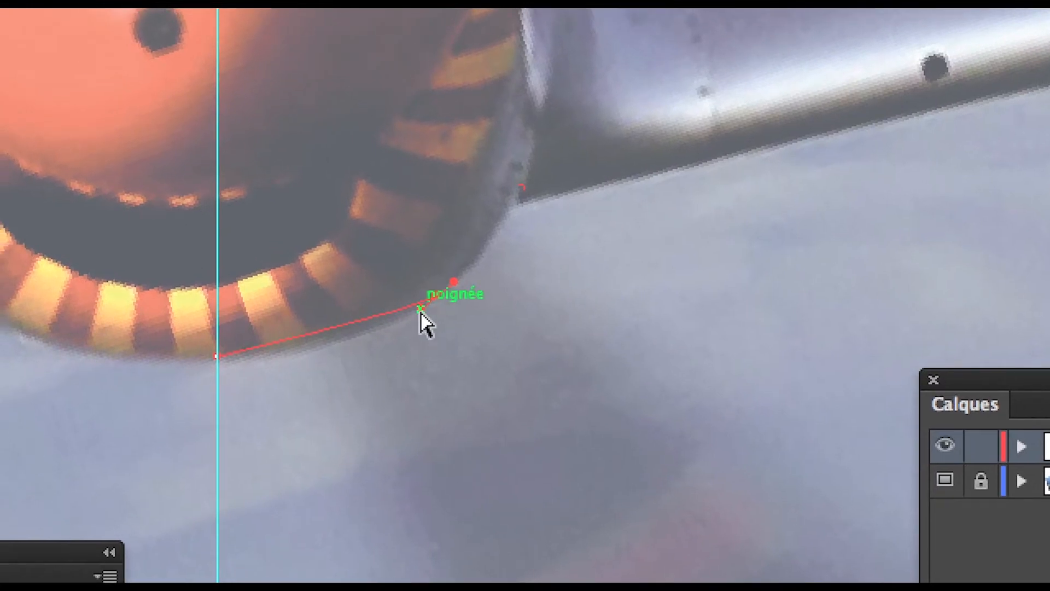
pyautogui.moveTo(421, 314); pyautogui.dragTo(337, 365)
pyautogui.moveTo(389, 332)
pyautogui.mouseDown()
pyautogui.moveTo(352, 345)
pyautogui.moveTo(319, 330)
pyautogui.moveTo(390, 337)
pyautogui.mouseUp()
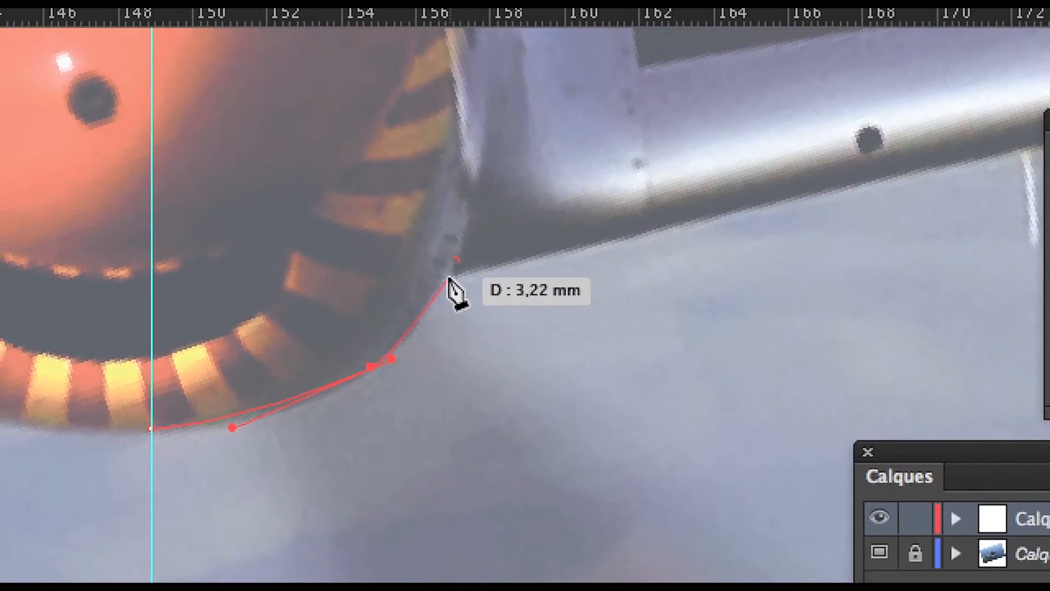
# - Extend the path about 3.2 mm to the junction of nose and wing, and curve the segment with the new anchor's incoming handle
pyautogui.moveTo(445, 273)
pyautogui.mouseDown()
pyautogui.moveTo(454, 258)
pyautogui.moveTo(450, 268)
pyautogui.mouseUp()
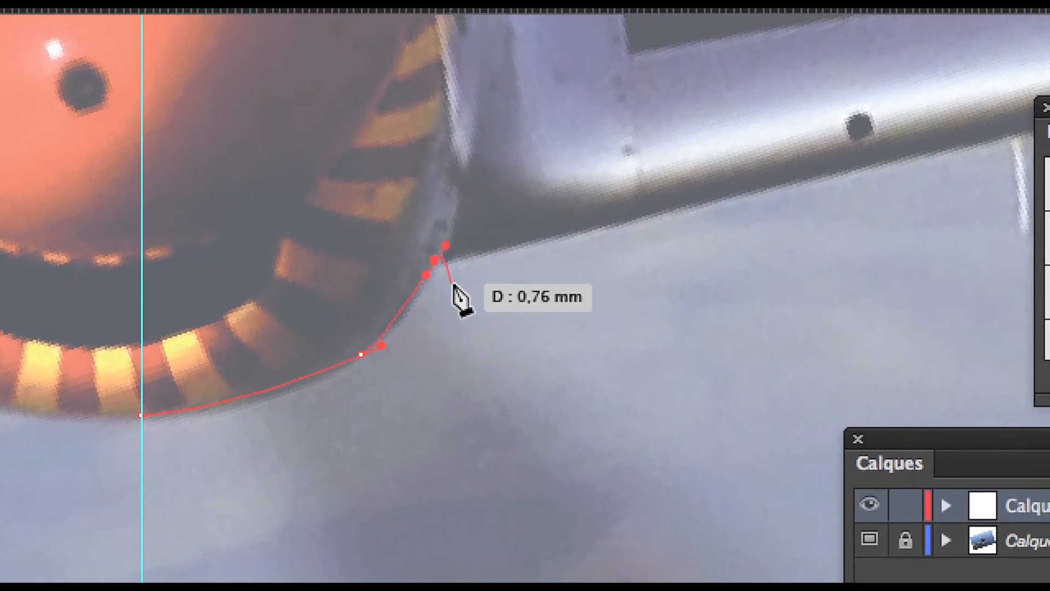
pyautogui.press('a')
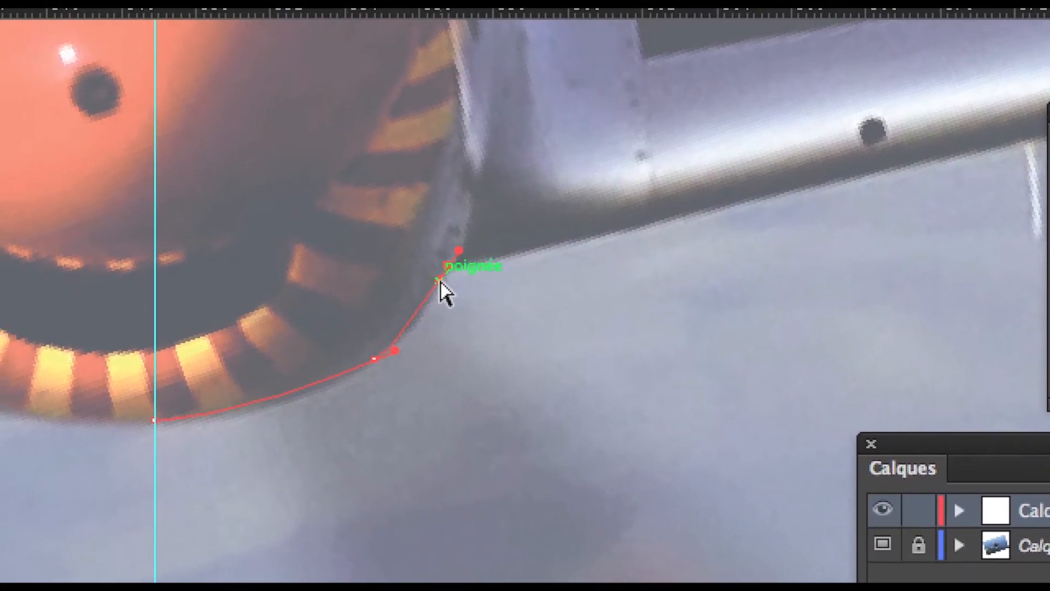
pyautogui.moveTo(428, 276); pyautogui.dragTo(434, 294)
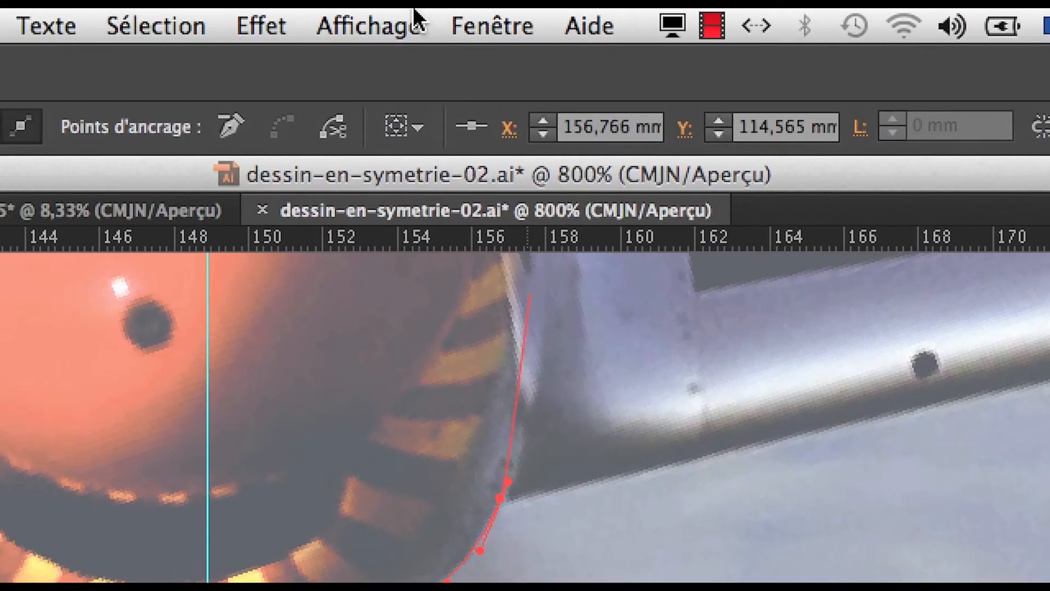
# - Turn off snapping to points (Magnétisme du point)
pyautogui.click(415, 20)
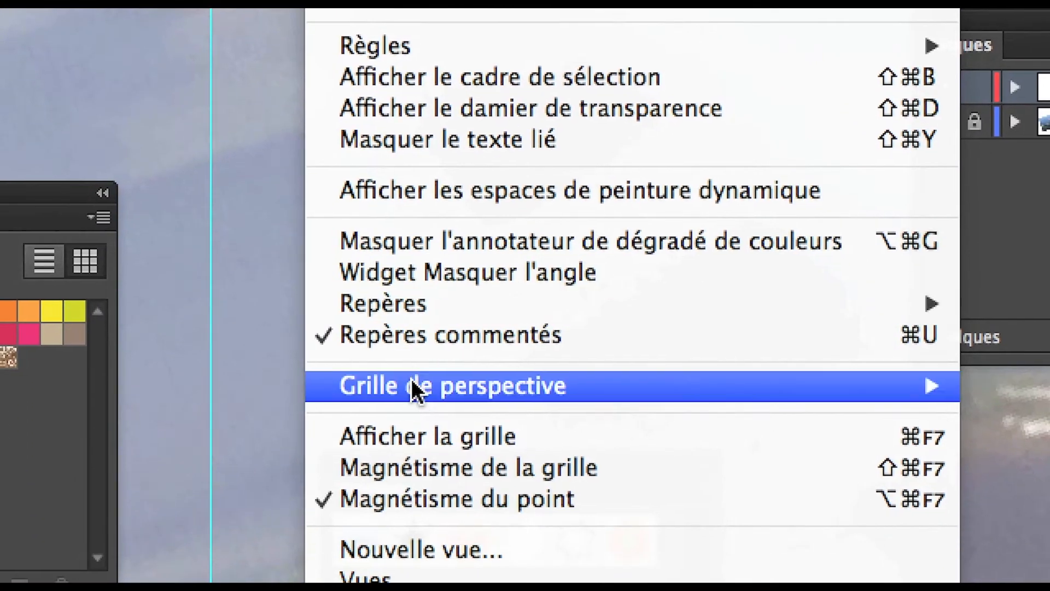
pyautogui.click(429, 495)
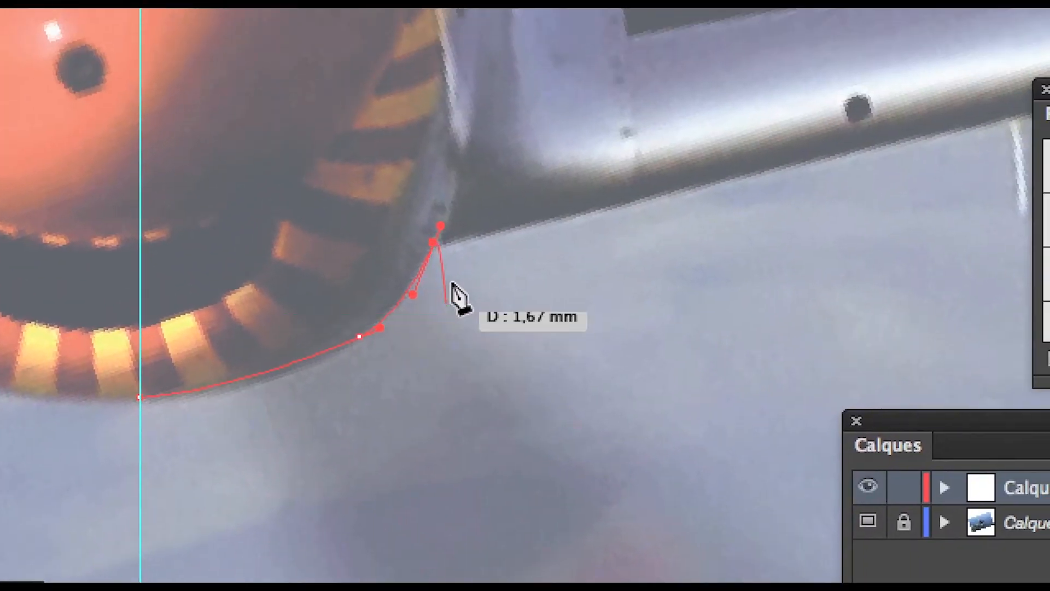
# - Fine-tune the anchor at the nose-wing junction and turn its outgoing handle along the wing's lower edge
pyautogui.moveTo(452, 283); pyautogui.dragTo(466, 225)
pyautogui.moveTo(460, 262); pyautogui.dragTo(442, 281)
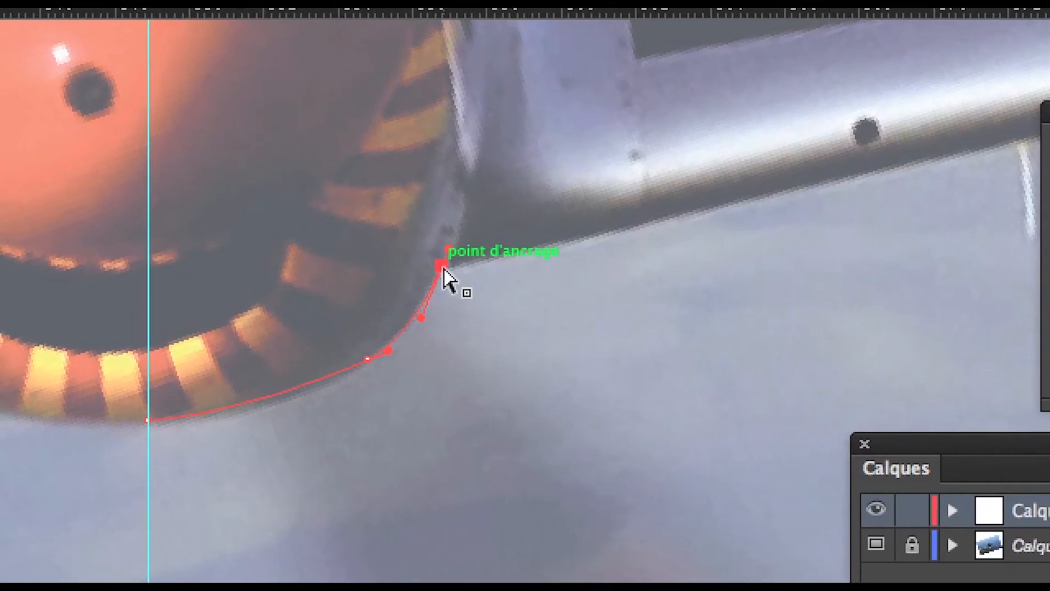
pyautogui.scroll(2, 444, 268)
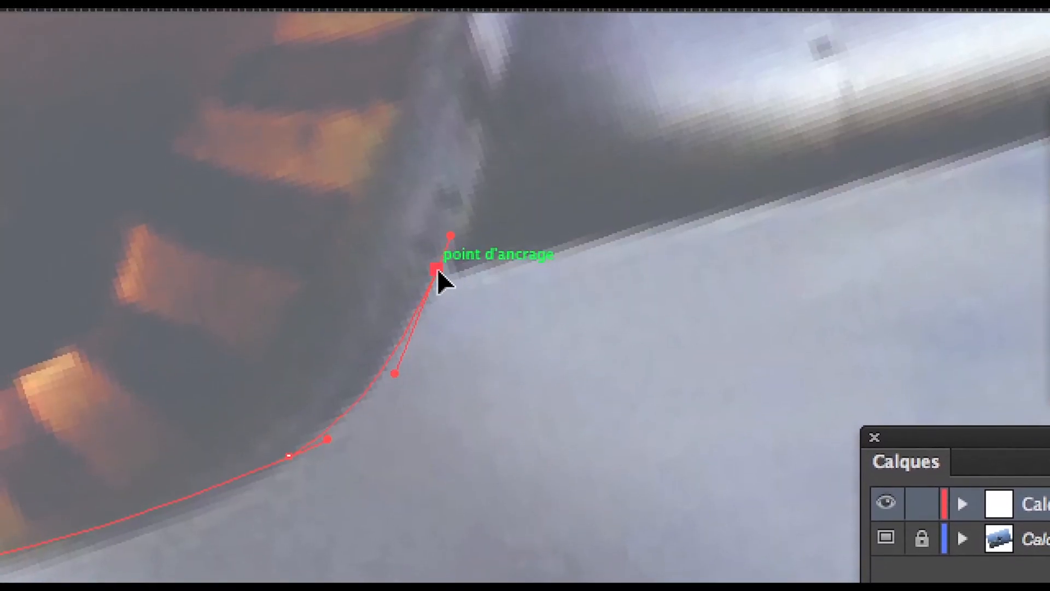
pyautogui.moveTo(438, 268); pyautogui.dragTo(465, 267)
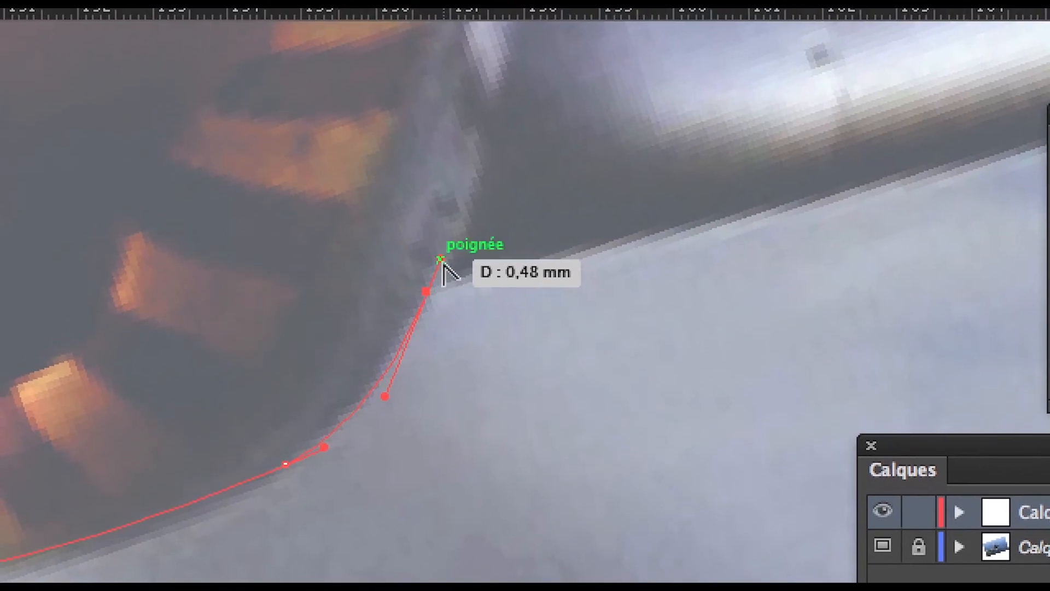
pyautogui.moveTo(442, 262); pyautogui.dragTo(472, 278)
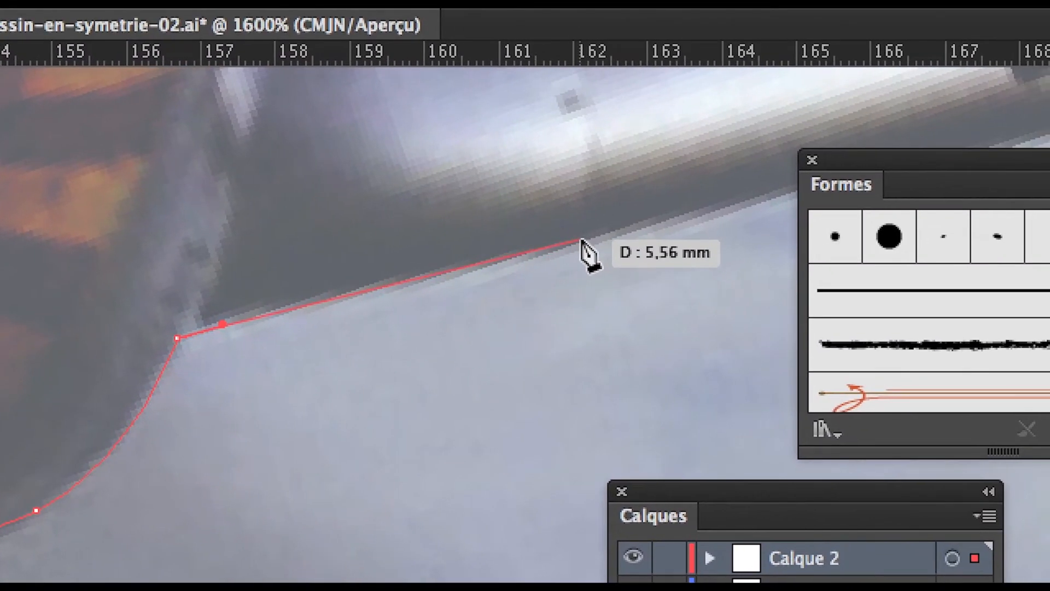
# - Add an anchor further along the wing's lower edge, and delete the whole traced path
pyautogui.moveTo(794, 189); pyautogui.dragTo(801, 188)
pyautogui.moveTo(585, 237); pyautogui.dragTo(604, 232)
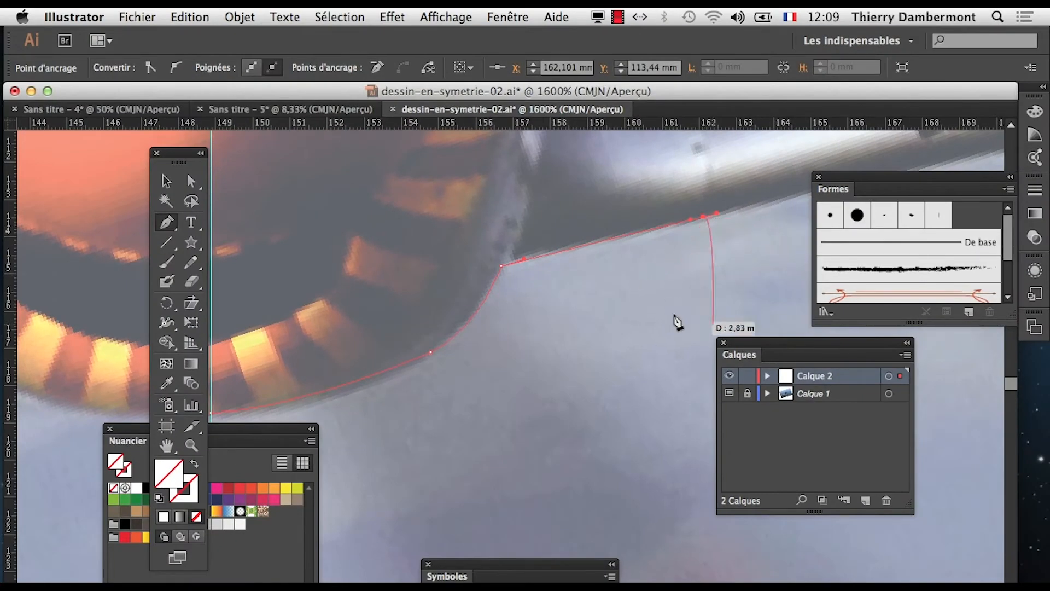
pyautogui.click(167, 181)
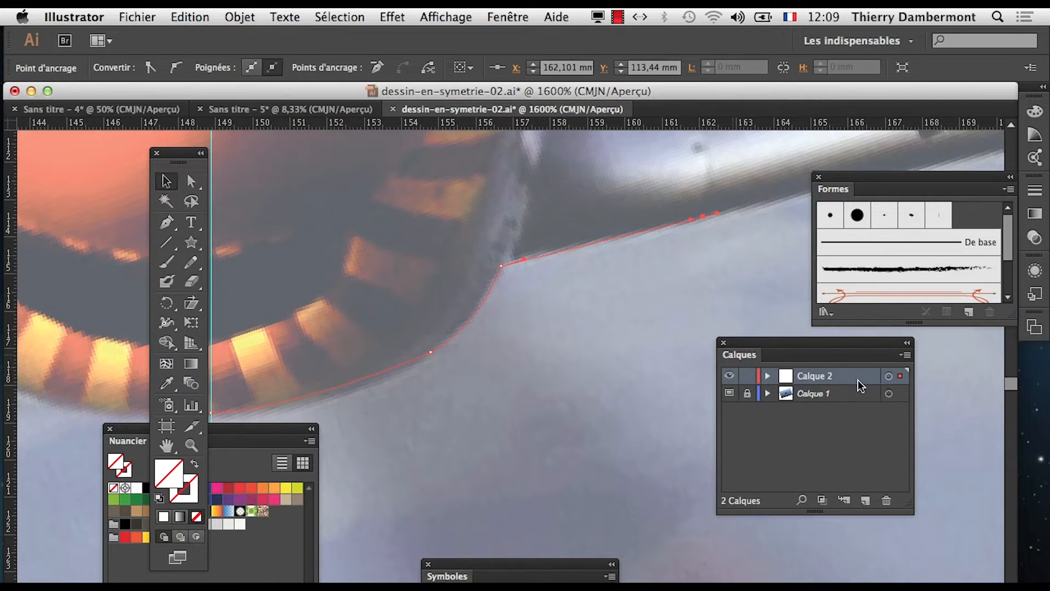
pyautogui.click(641, 334)
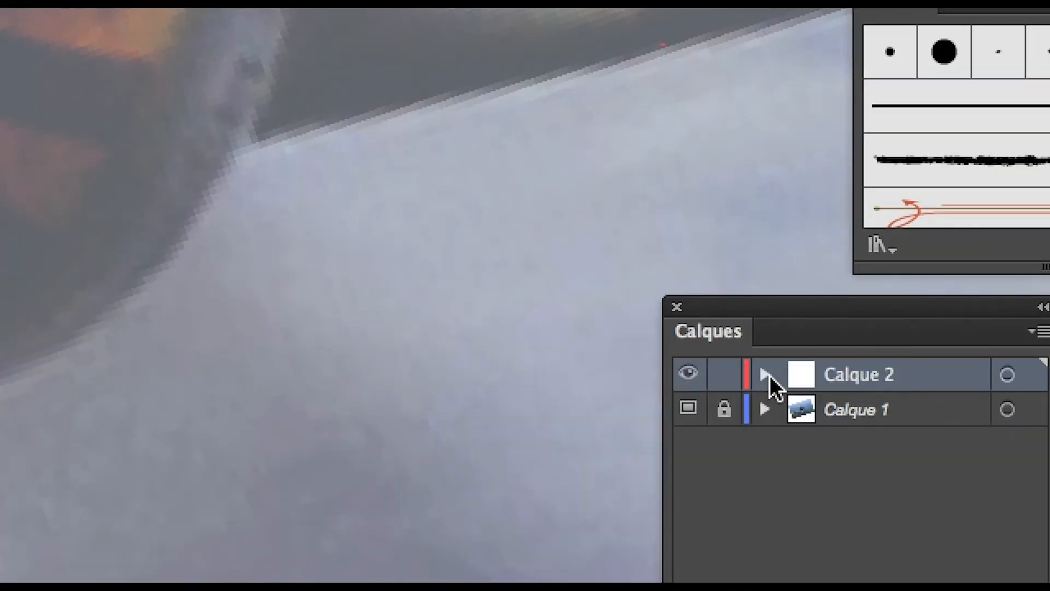
# - Check the contents of layer Calque 2 and set its layer color to Vert
pyautogui.click(765, 374)
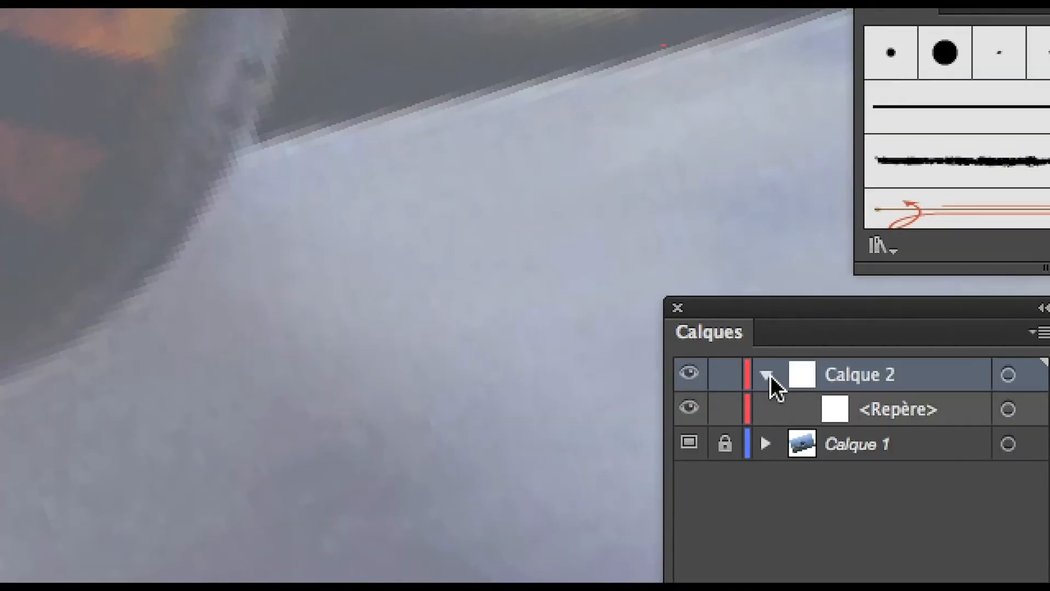
pyautogui.click(764, 374)
pyautogui.doubleClick(823, 373)
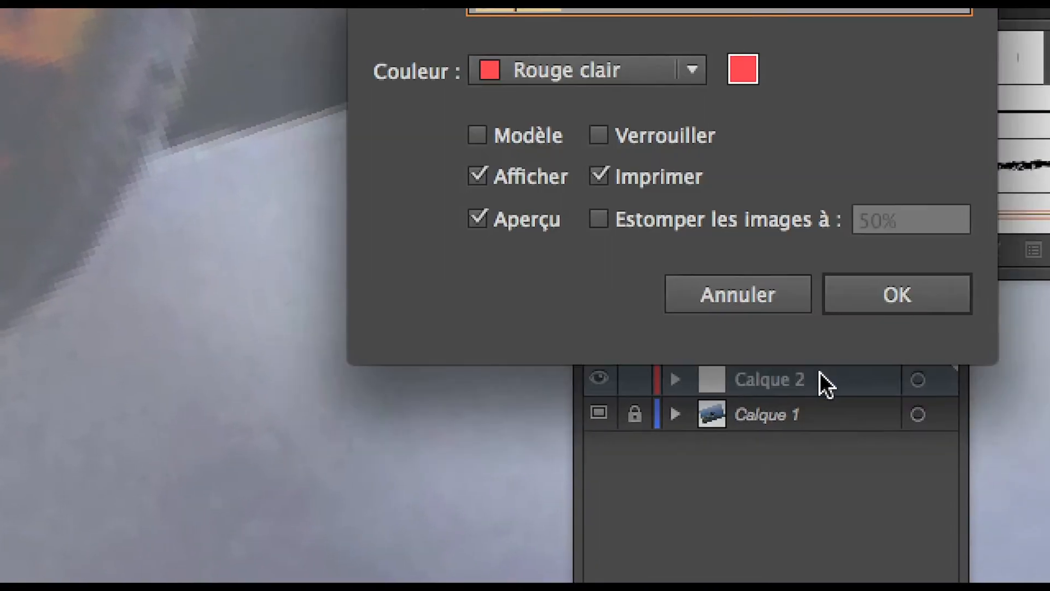
pyautogui.click(592, 73)
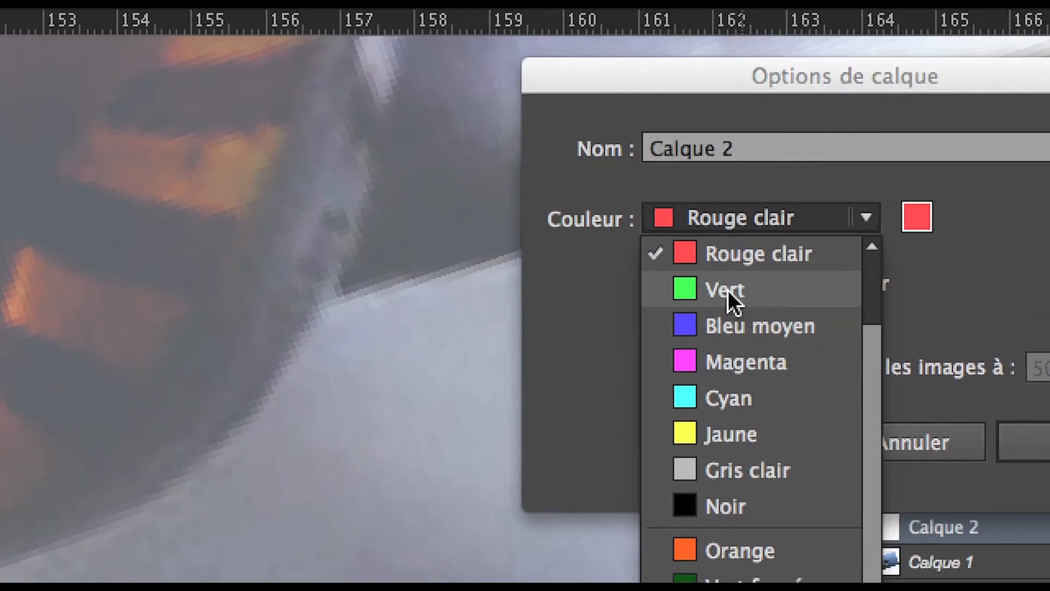
pyautogui.click(727, 276)
pyautogui.click(829, 346)
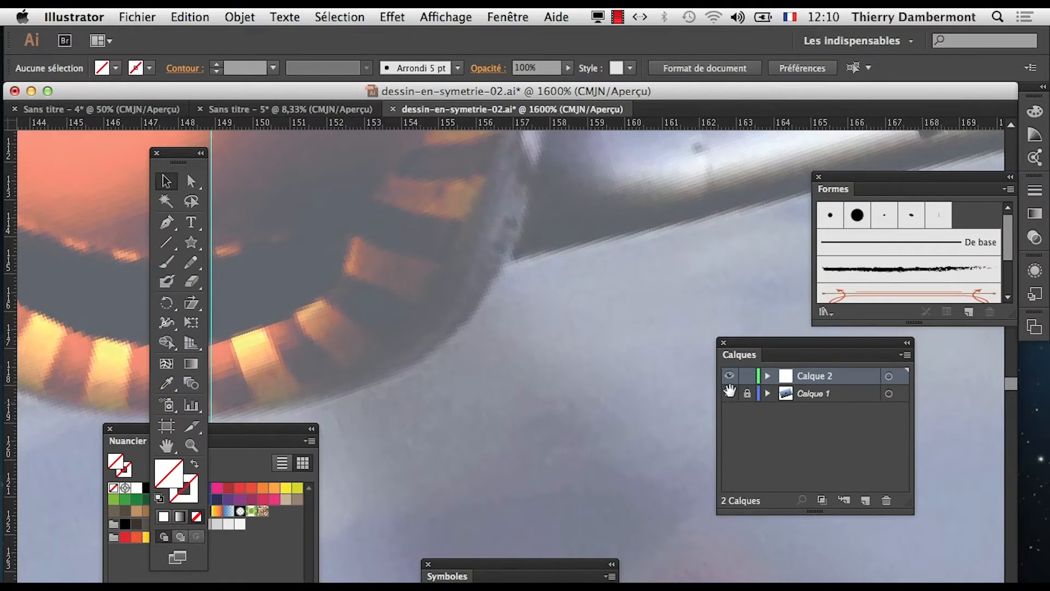
# - Draw a new Pen path from the vertical guide along the nose's lower edge to the wing junction, curving its segments with the anchor handles
pyautogui.keyDown('alt'); pyautogui.keyDown('super'); pyautogui.click(492, 402); pyautogui.keyUp('super'); pyautogui.keyUp('alt')
pyautogui.keyDown('alt'); pyautogui.keyDown('super'); pyautogui.click(481, 398); pyautogui.keyUp('super'); pyautogui.keyUp('alt')
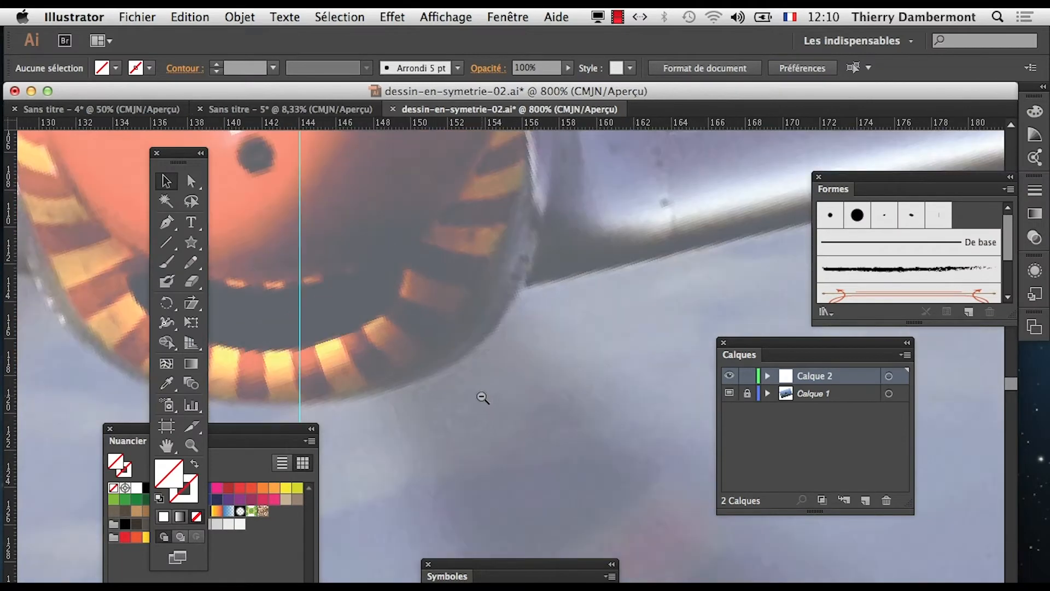
pyautogui.moveTo(409, 395); pyautogui.dragTo(388, 360)
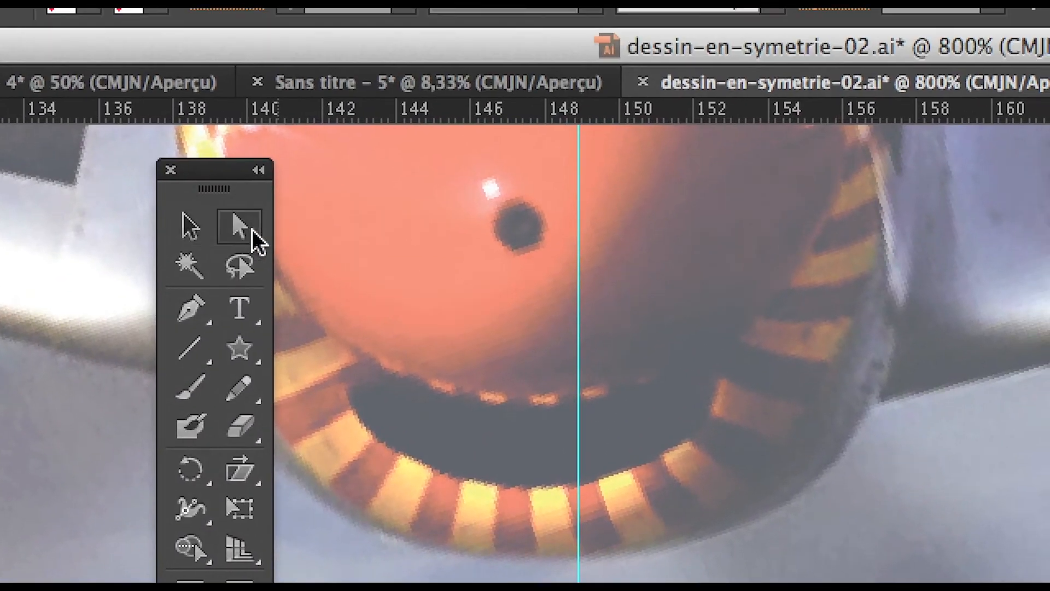
pyautogui.click(109, 61)
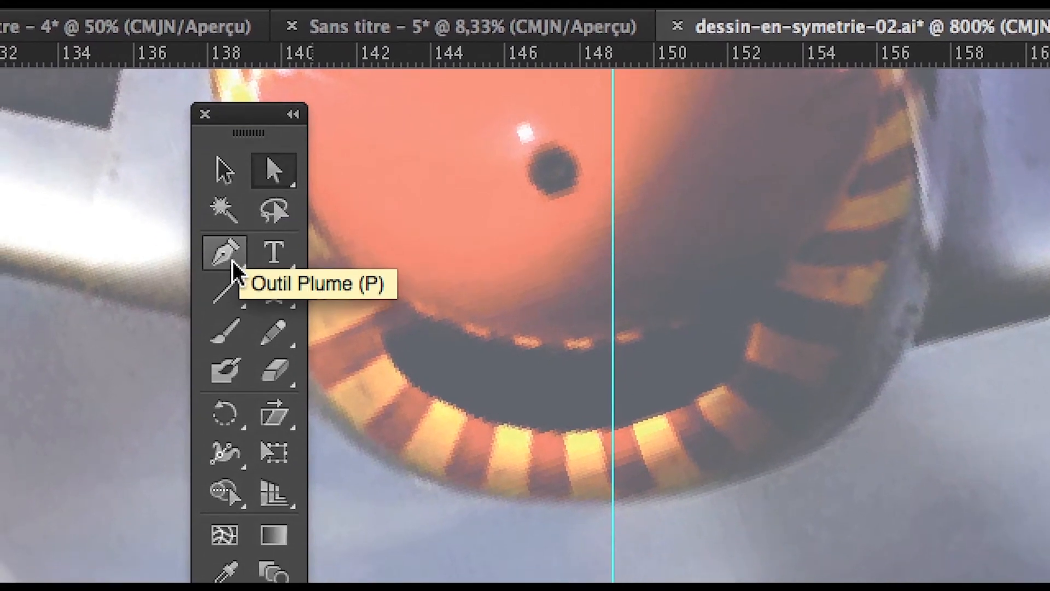
pyautogui.click(205, 312)
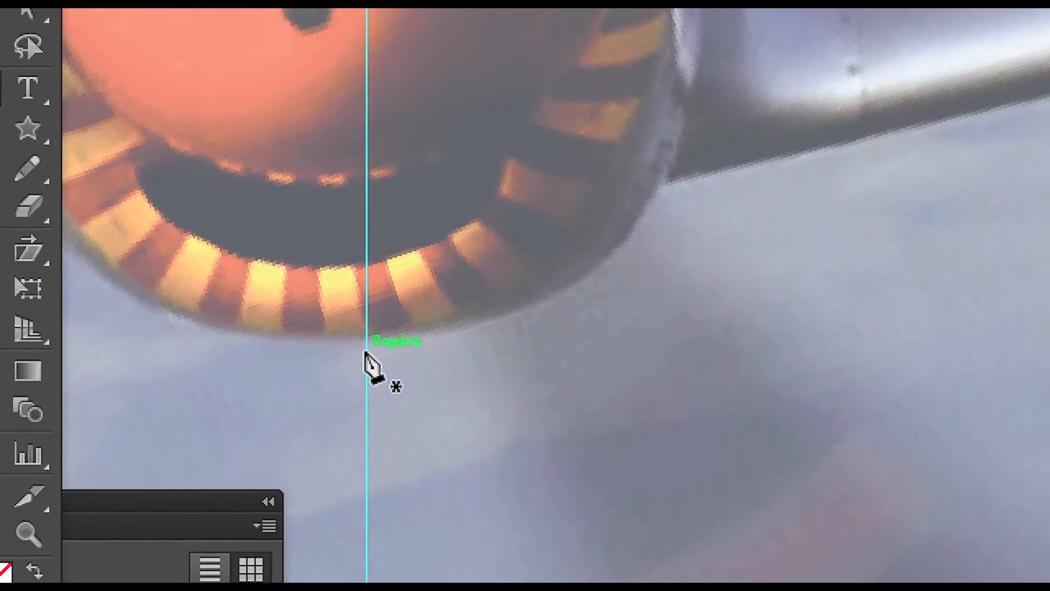
pyautogui.click(365, 346)
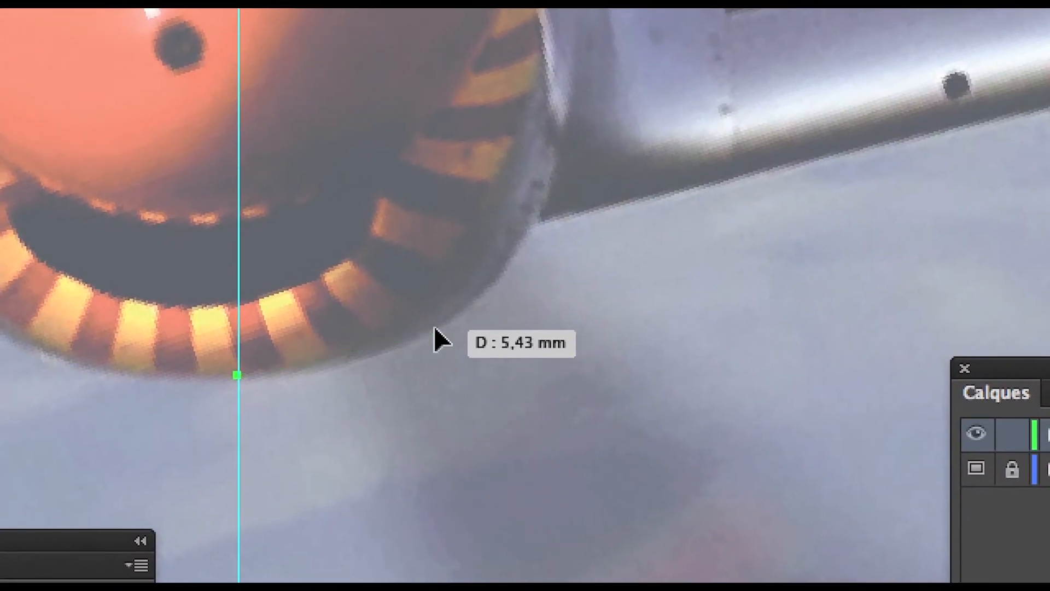
pyautogui.moveTo(455, 317); pyautogui.dragTo(392, 352)
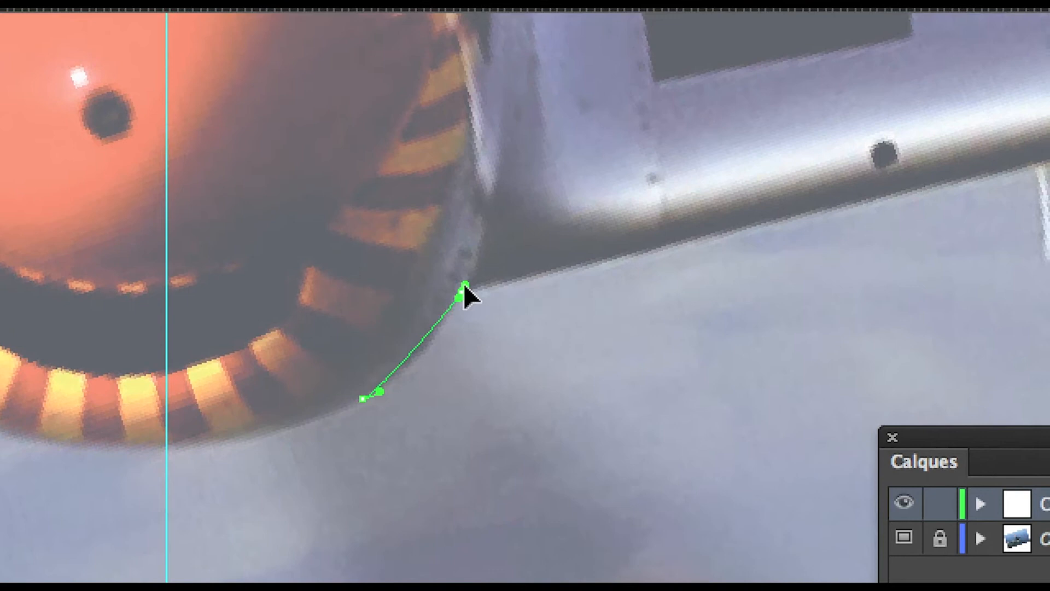
pyautogui.moveTo(464, 285); pyautogui.dragTo(458, 315)
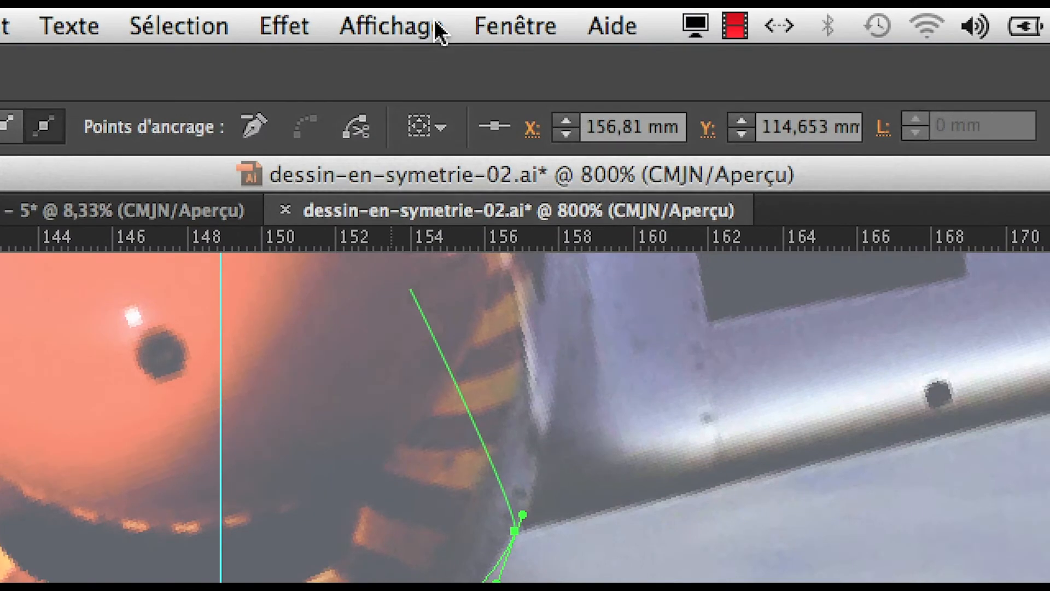
# - Check the Smart Guides setting (Repères commentés) and turn the end anchor's outgoing handle along the wing's lower edge
pyautogui.click(436, 28)
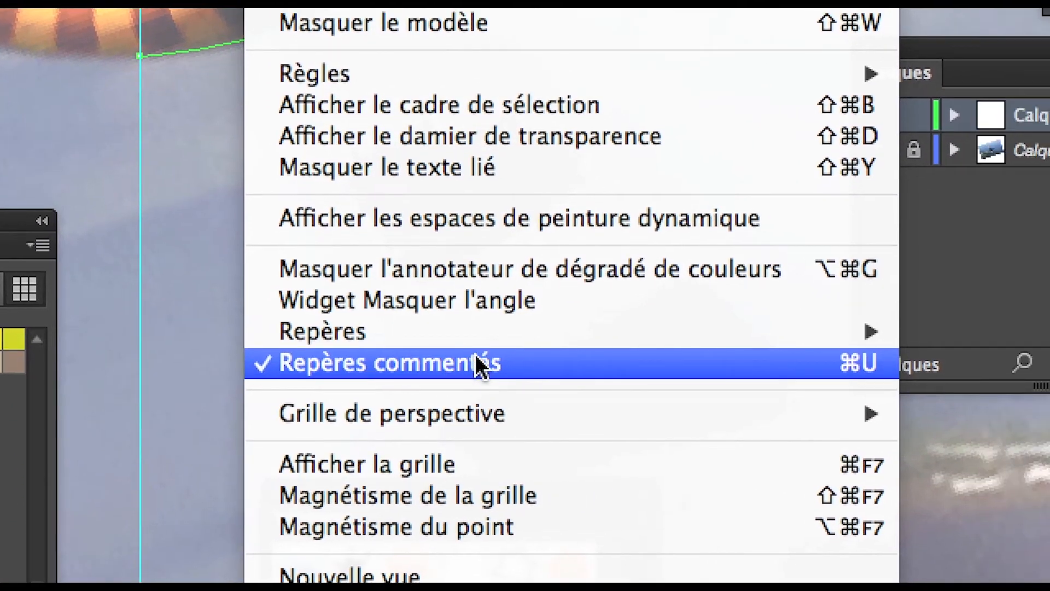
pyautogui.moveTo(464, 392)
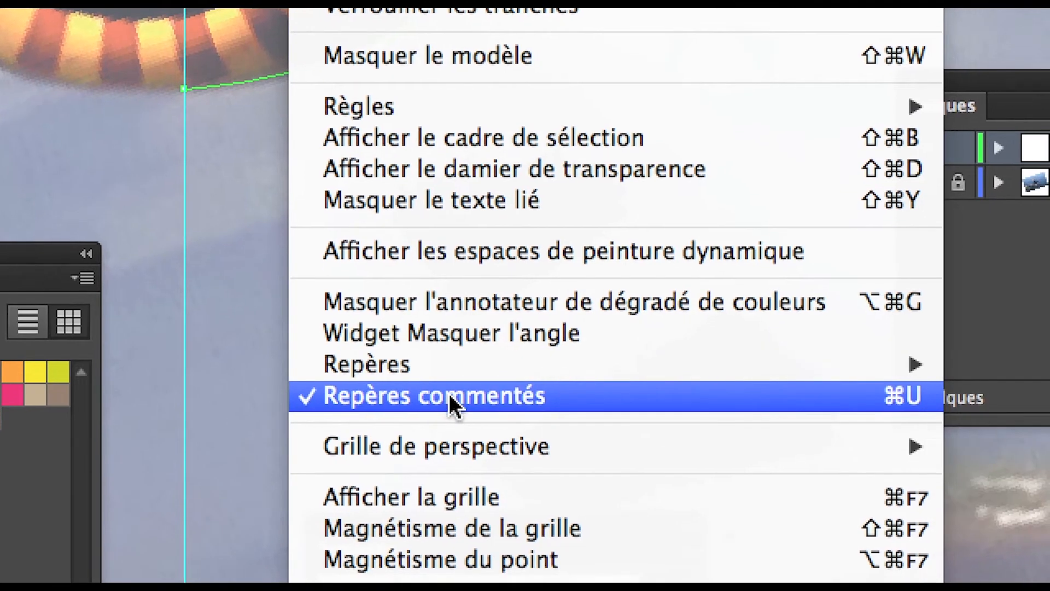
pyautogui.click(410, 334)
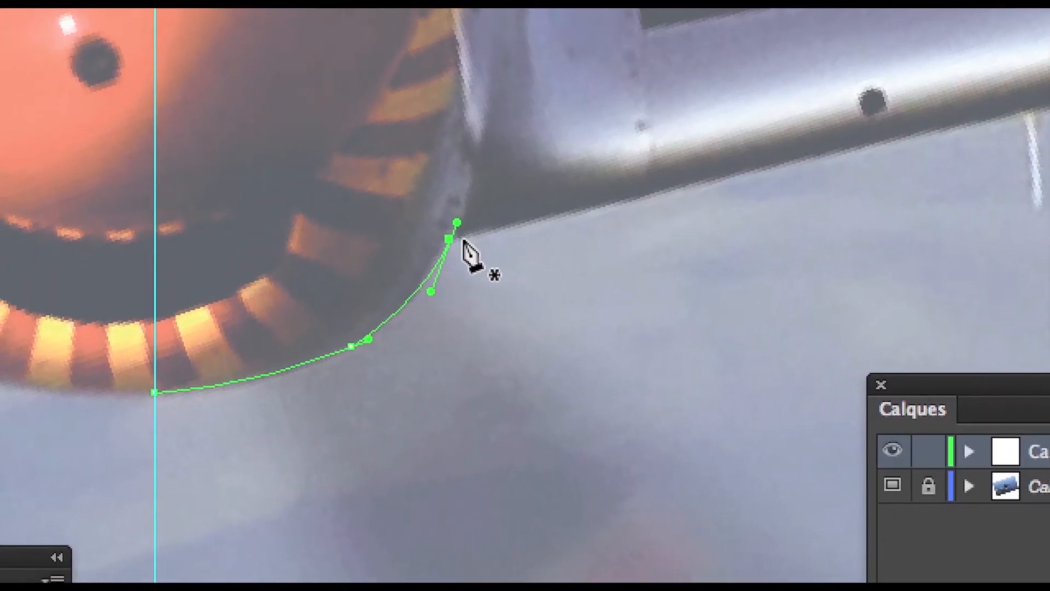
pyautogui.moveTo(450, 240)
pyautogui.mouseDown()
pyautogui.moveTo(468, 242)
pyautogui.moveTo(445, 237)
pyautogui.moveTo(467, 229)
pyautogui.mouseUp()
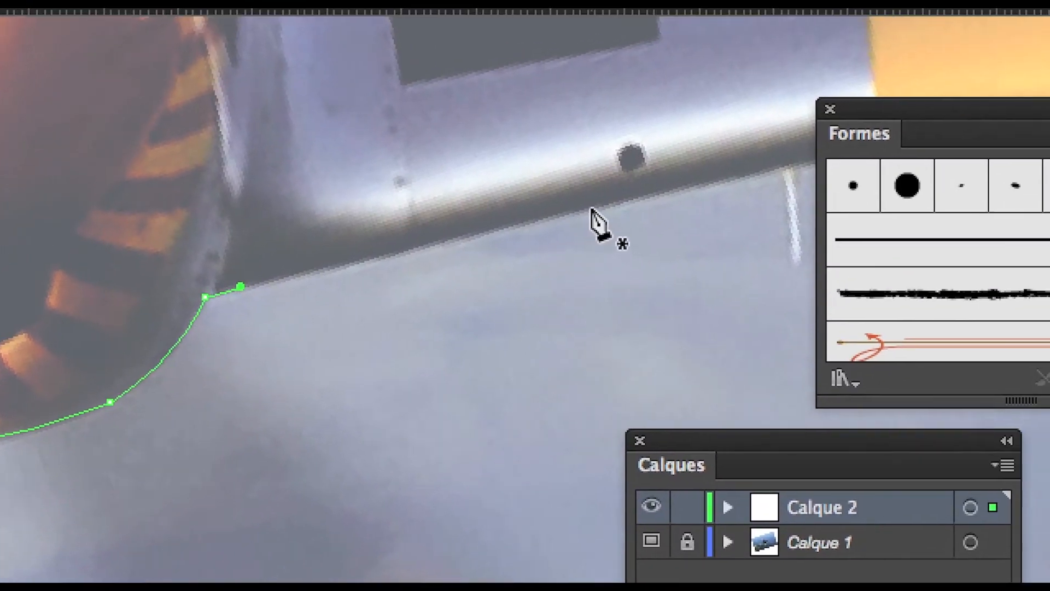
# - Undo the stray anchor started on the wing's lower edge and delete the whole traced path
pyautogui.moveTo(591, 208); pyautogui.dragTo(604, 205)
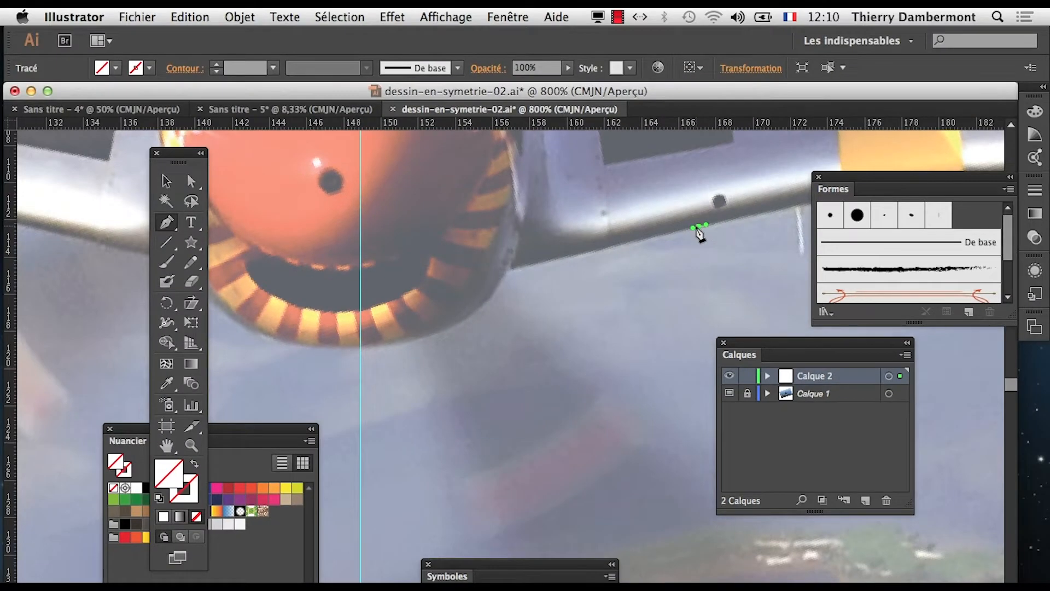
pyautogui.press('super+z')
pyautogui.moveTo(516, 322); pyautogui.dragTo(452, 283)
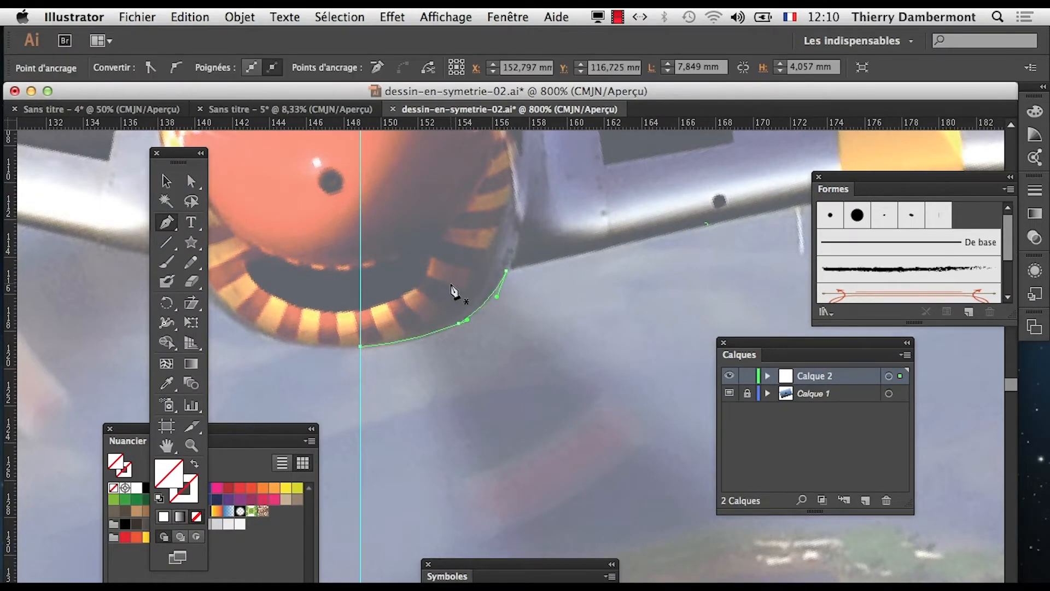
pyautogui.press('Delete')
pyautogui.press('Delete')
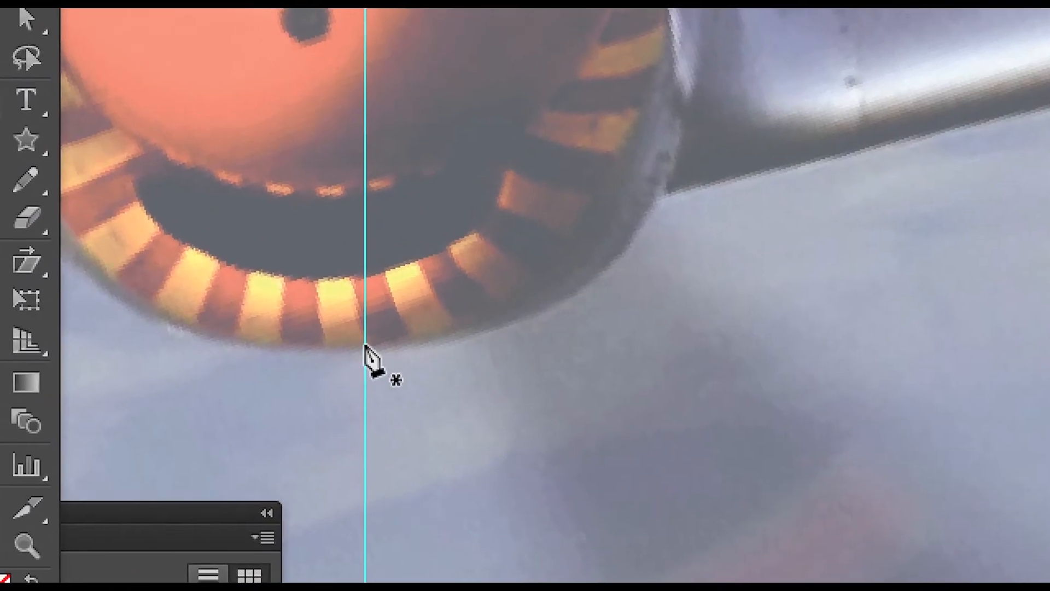
# - Draw a new Pen path from the vertical guide along the nose's lower edge to the wing junction, adjusting anchor handles to follow the contour
pyautogui.click(364, 347)
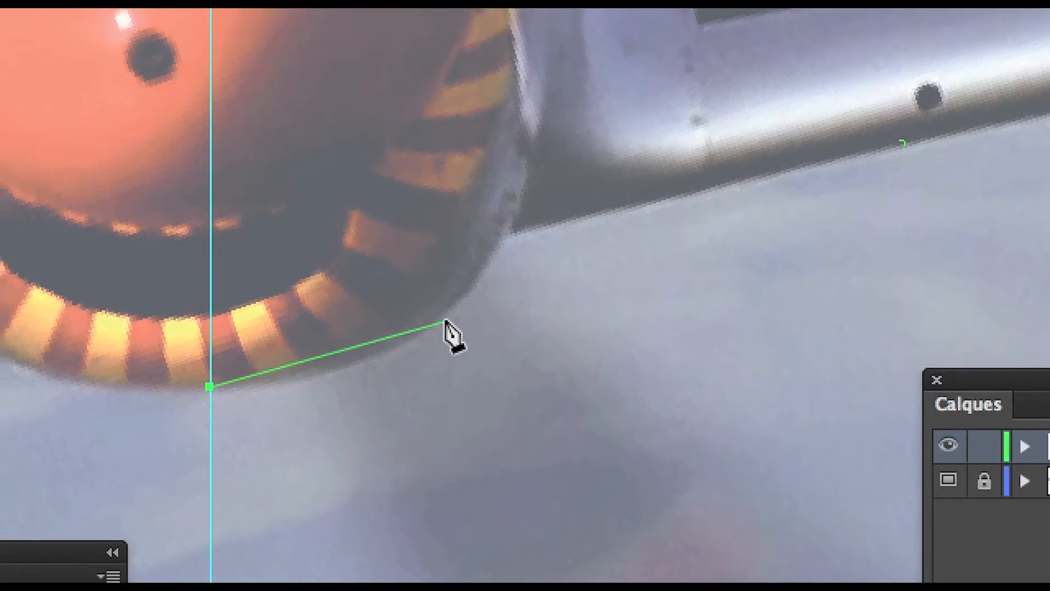
pyautogui.moveTo(449, 288); pyautogui.dragTo(460, 279)
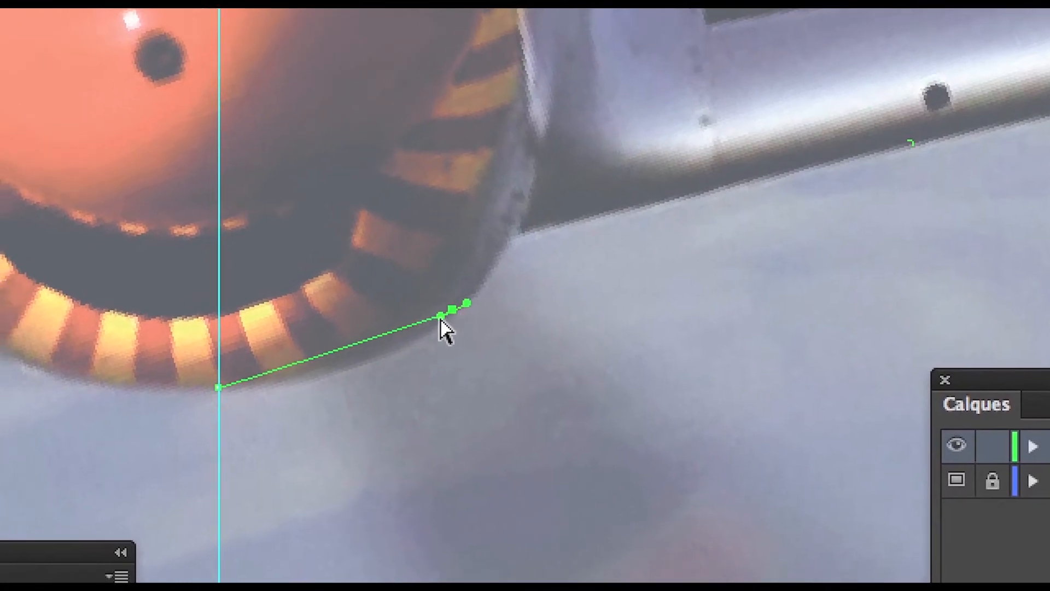
pyautogui.moveTo(440, 316); pyautogui.dragTo(357, 385)
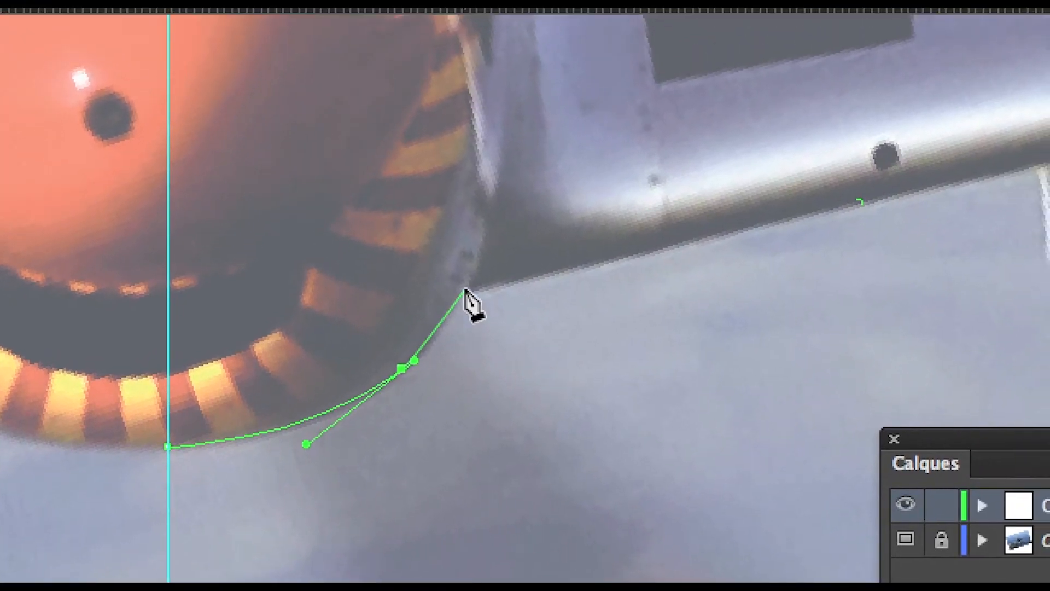
pyautogui.moveTo(465, 287); pyautogui.dragTo(442, 323)
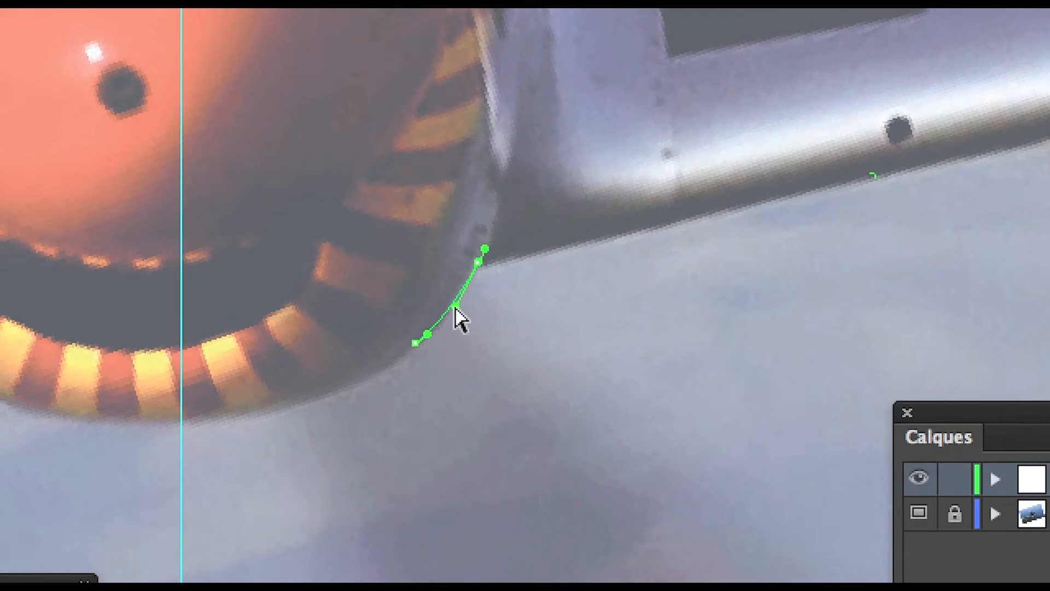
pyautogui.moveTo(485, 249); pyautogui.dragTo(501, 256)
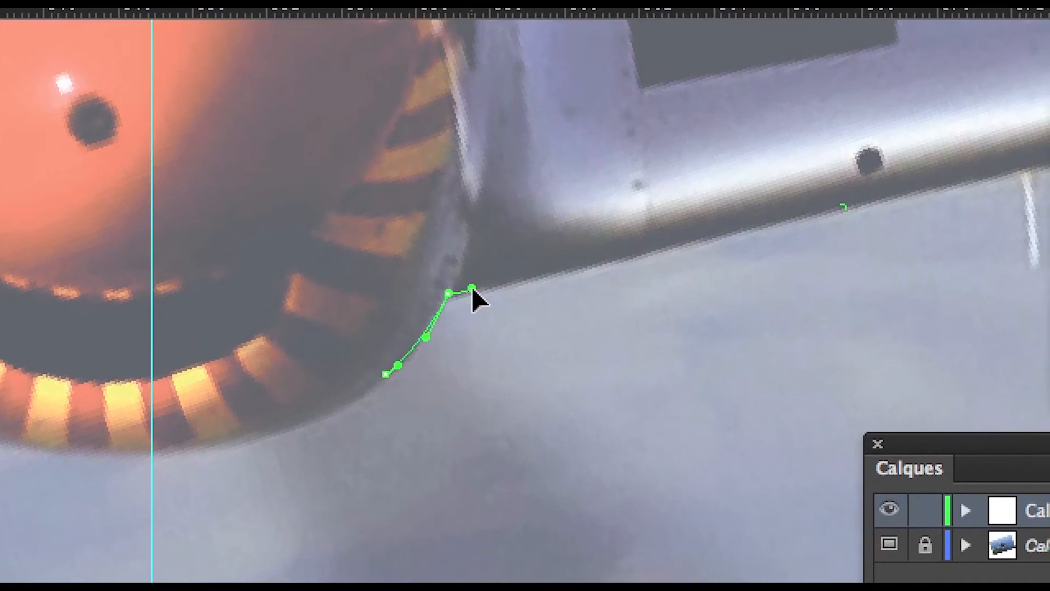
# - Add an anchor on the wing's lower edge below the small dark hole and align its incoming handle with the edge
pyautogui.click(882, 198)
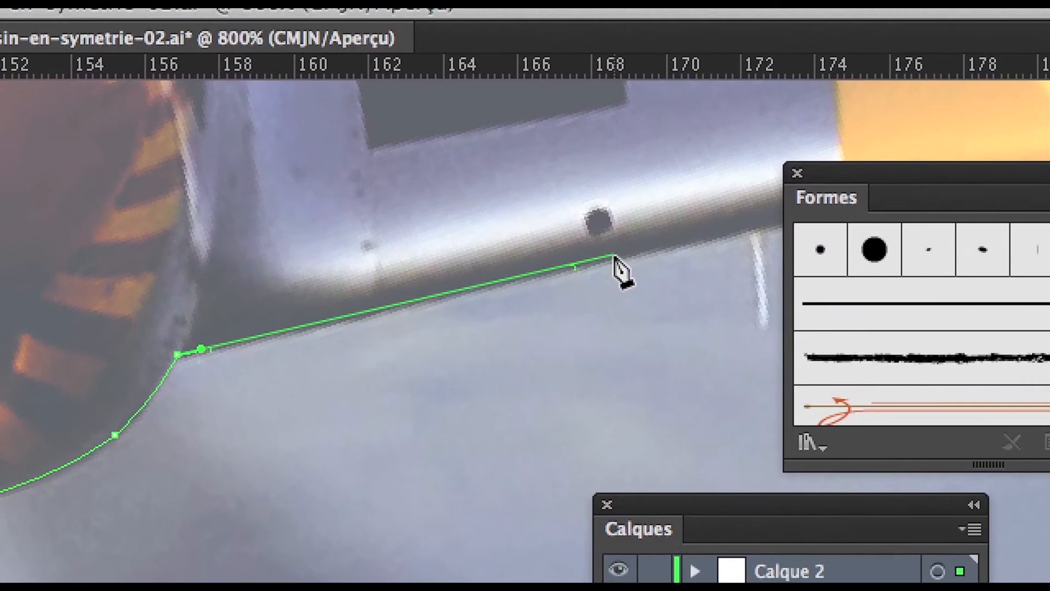
pyautogui.moveTo(613, 257); pyautogui.dragTo(499, 274)
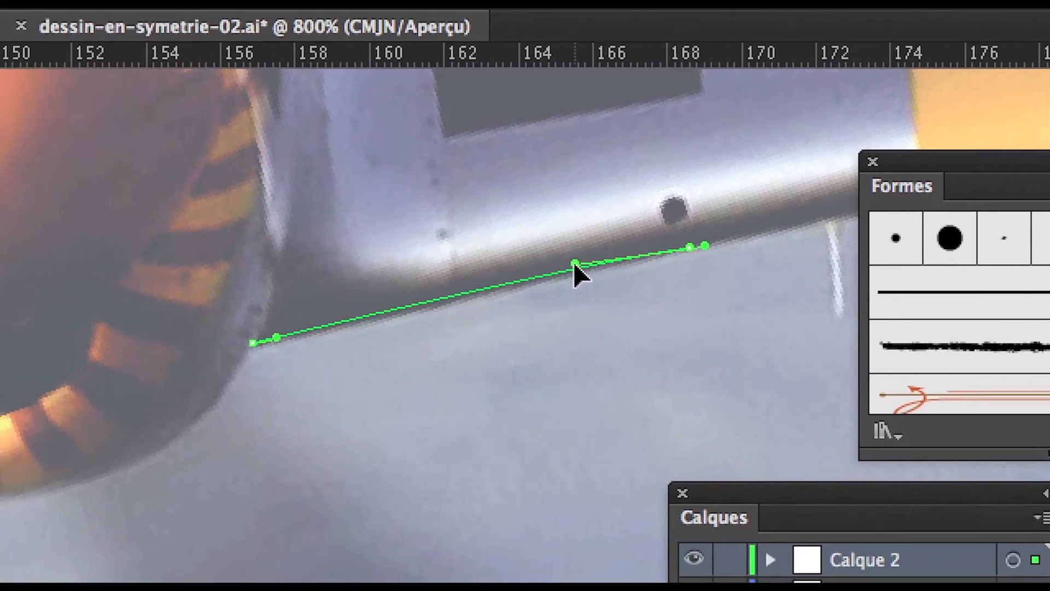
pyautogui.moveTo(573, 263); pyautogui.dragTo(511, 284)
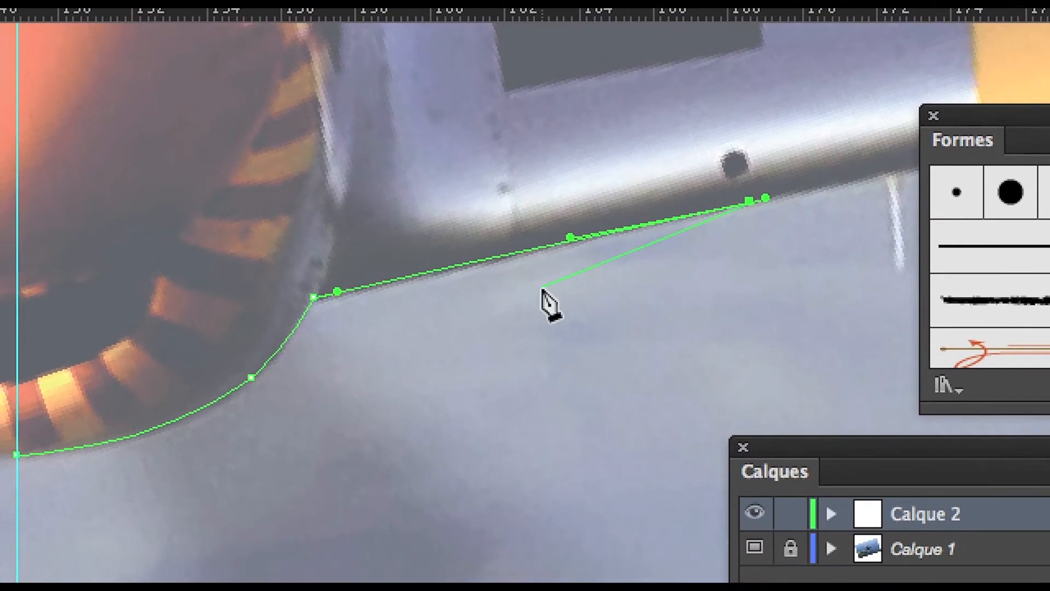
# - End the Pen drawing and select the whole traced path with the Selection tool
pyautogui.press('space')
pyautogui.keyDown('alt'); pyautogui.keyDown('super'); pyautogui.click(542, 290); pyautogui.keyUp('super'); pyautogui.keyUp('alt')
pyautogui.keyDown('alt'); pyautogui.keyDown('super'); pyautogui.click(542, 290); pyautogui.keyUp('super'); pyautogui.keyUp('alt')
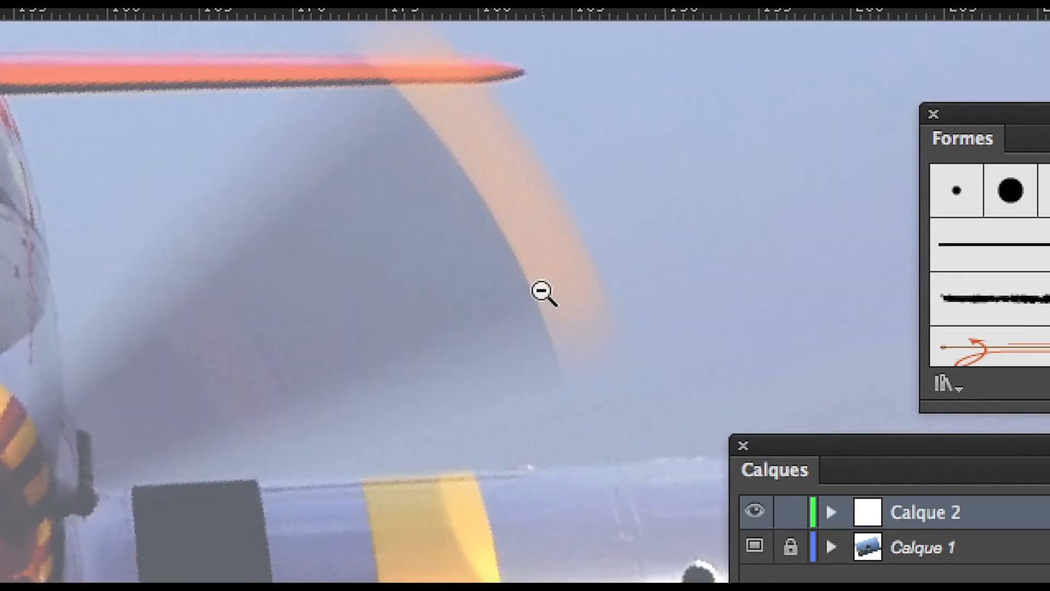
pyautogui.keyDown('alt'); pyautogui.keyDown('super'); pyautogui.click(541, 290); pyautogui.keyUp('super'); pyautogui.keyUp('alt')
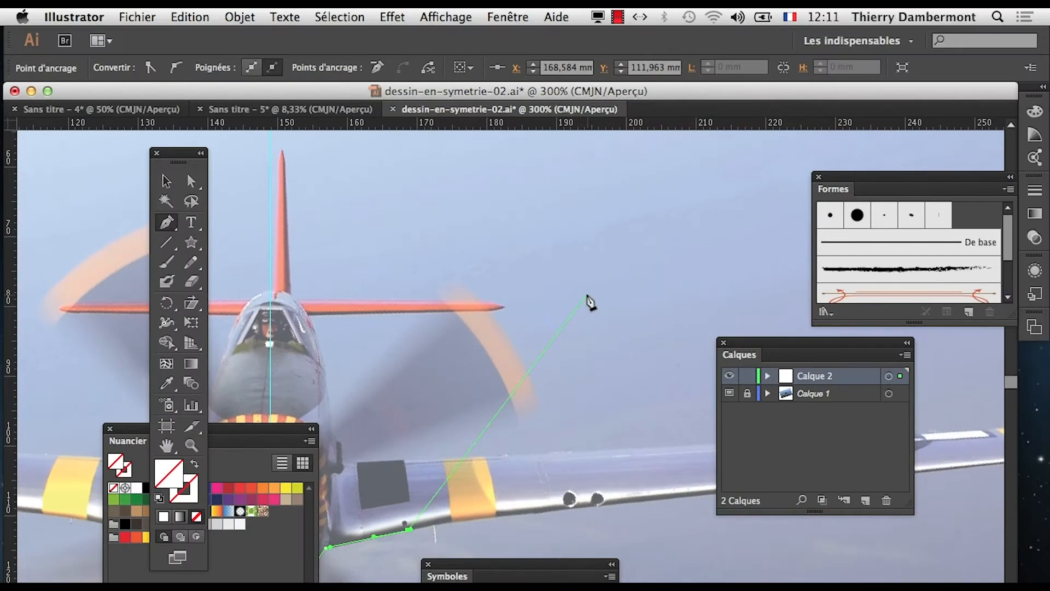
pyautogui.moveTo(520, 319); pyautogui.dragTo(602, 191)
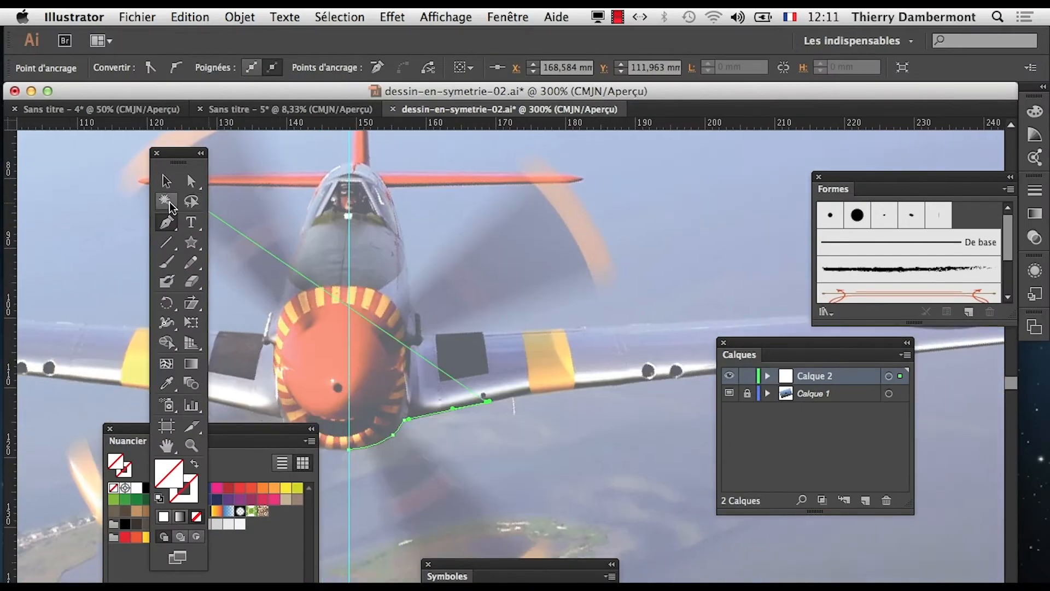
pyautogui.click(166, 183)
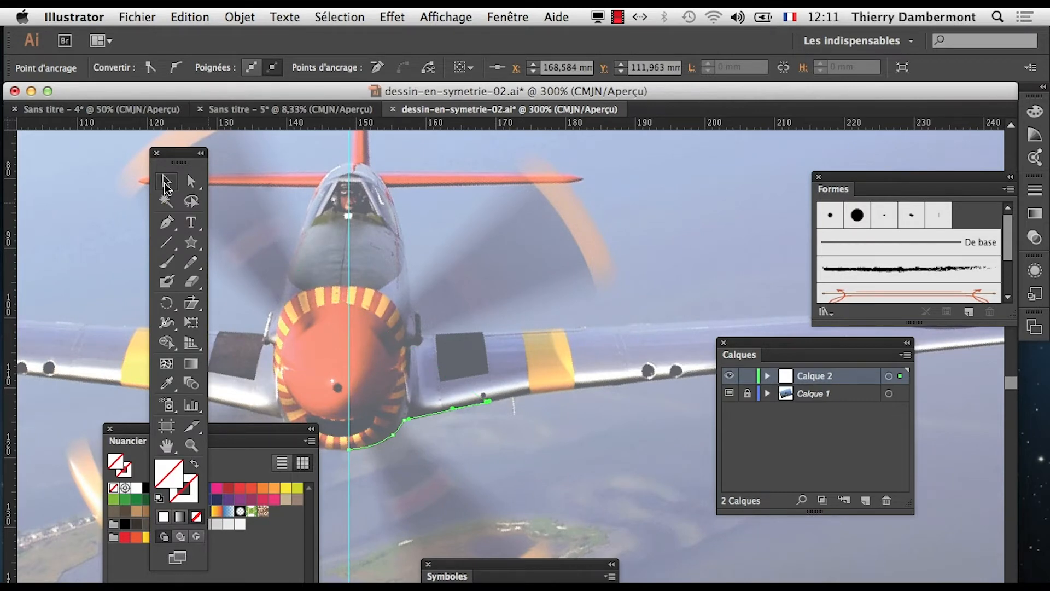
pyautogui.click(458, 440)
pyautogui.click(441, 413)
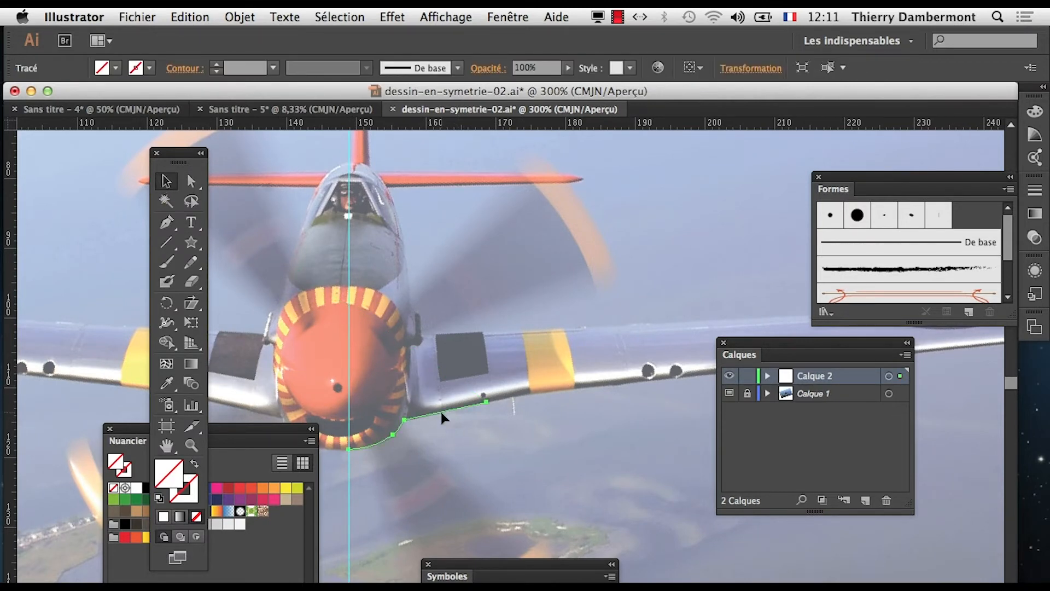
# - Move the Nuancier panel out from behind the toolbox so its swatches are accessible
pyautogui.press('space')
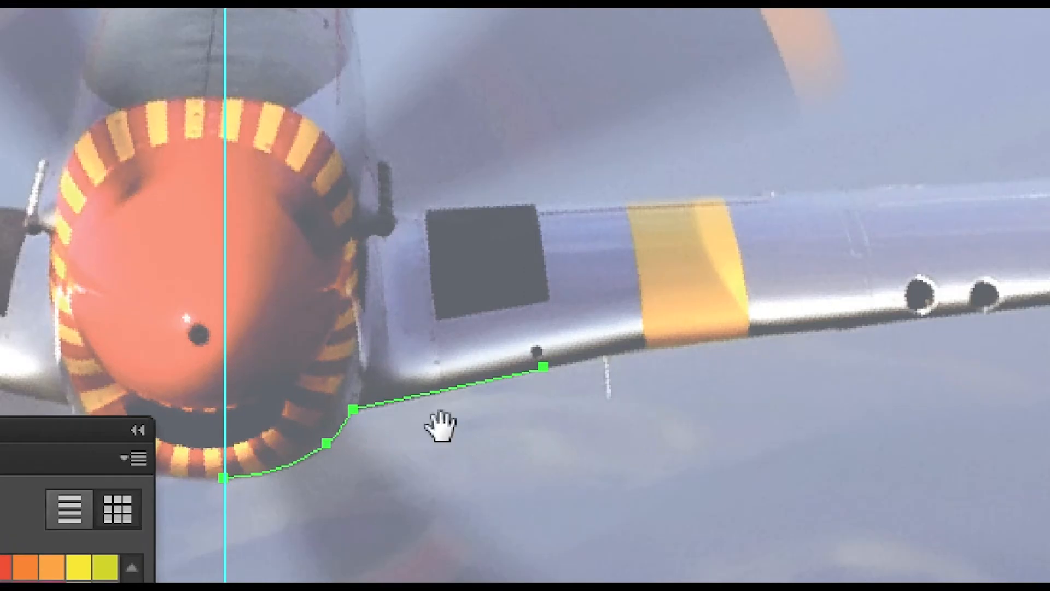
pyautogui.moveTo(440, 428); pyautogui.dragTo(634, 409)
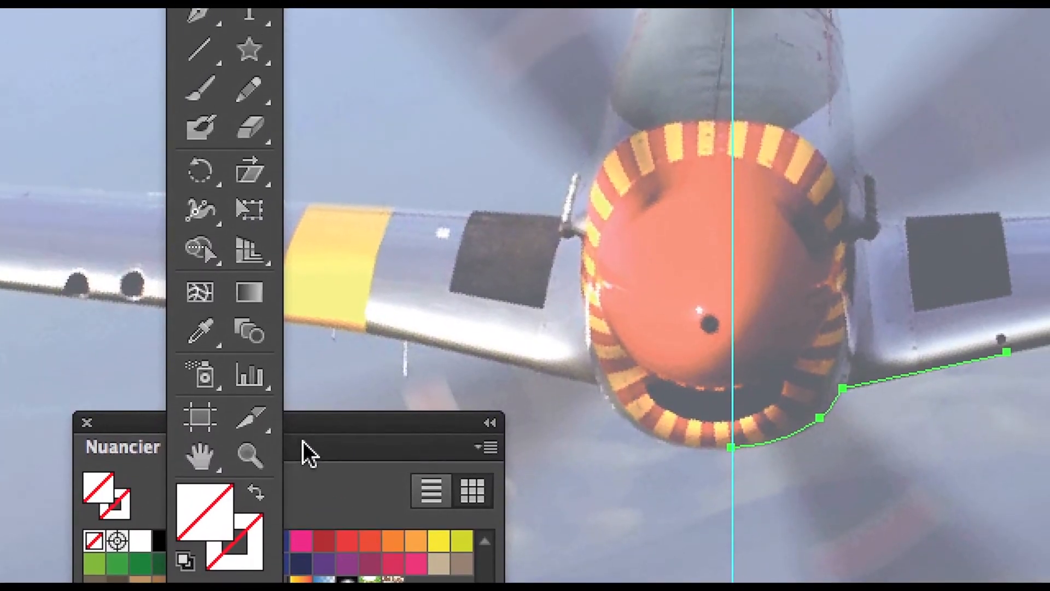
pyautogui.moveTo(314, 432); pyautogui.dragTo(550, 538)
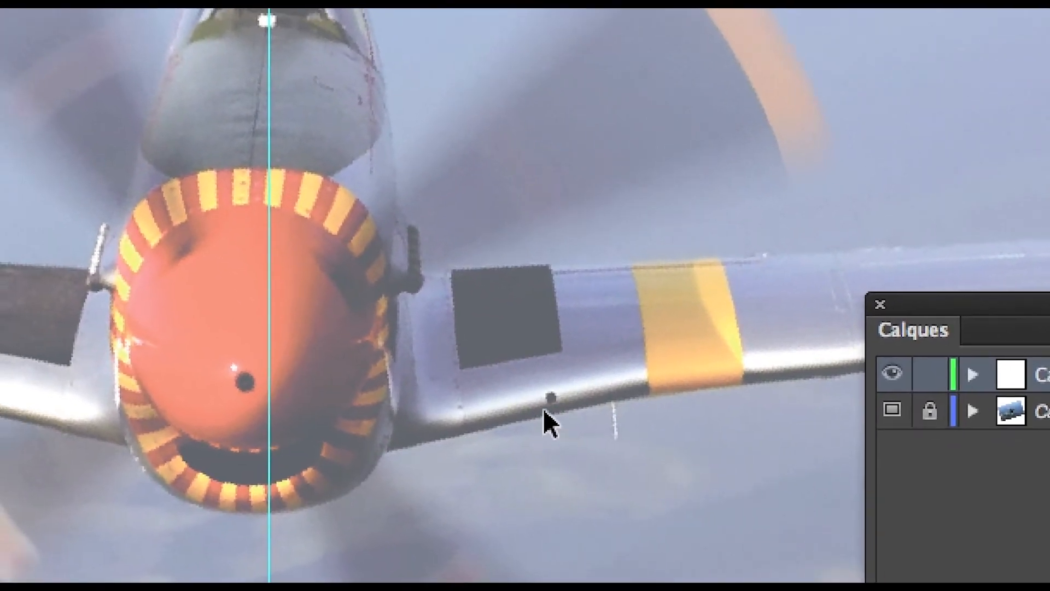
# - Deselect the unstroked path and try to reselect it near the wing's lower edge, directly and with a selection marquee
pyautogui.click(545, 411)
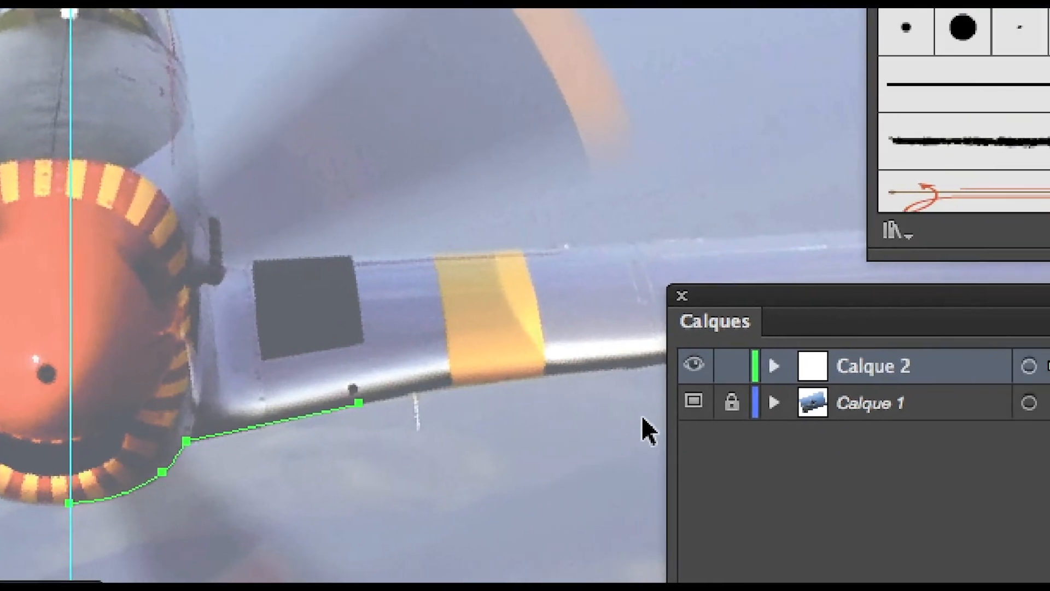
pyautogui.click(494, 469)
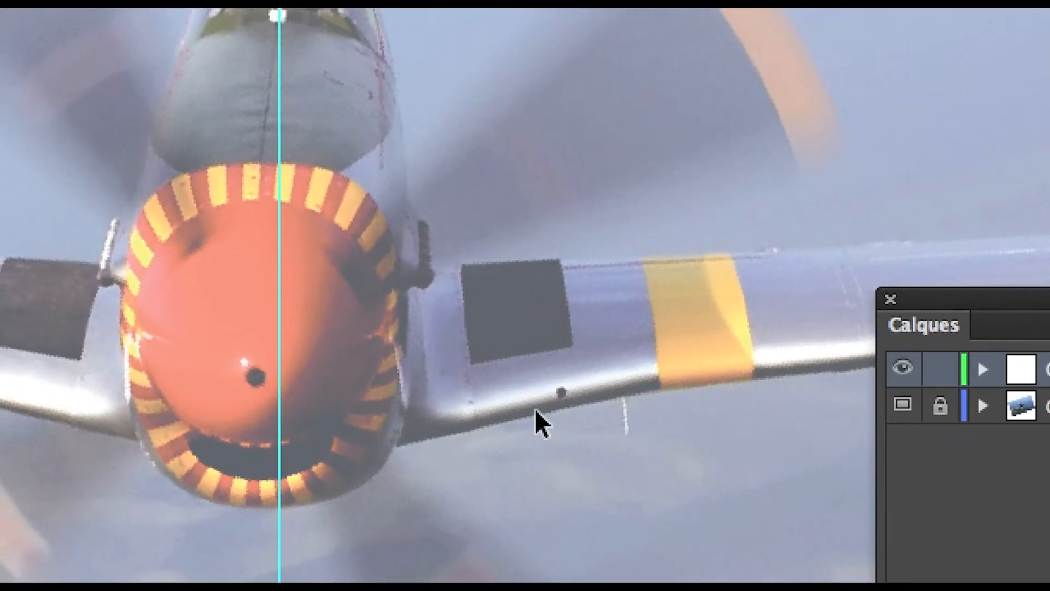
pyautogui.click(536, 411)
pyautogui.click(545, 449)
pyautogui.moveTo(556, 457); pyautogui.dragTo(481, 386)
pyautogui.moveTo(549, 459); pyautogui.dragTo(431, 383)
pyautogui.click(492, 421)
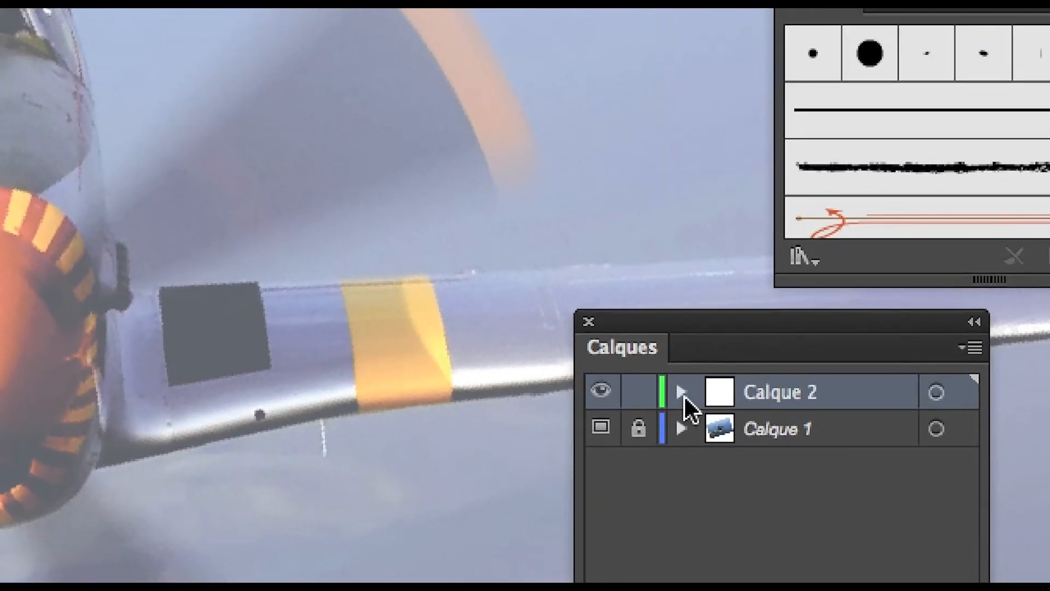
# - Expand layer Calque 2 and target its <Tracé> object to select the traced path
pyautogui.click(723, 376)
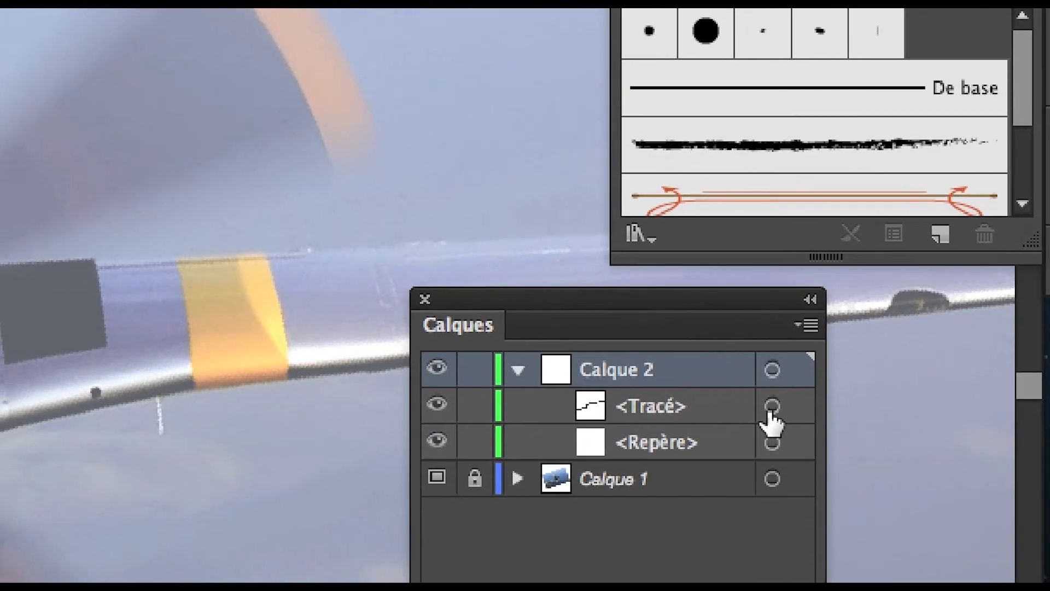
pyautogui.click(771, 408)
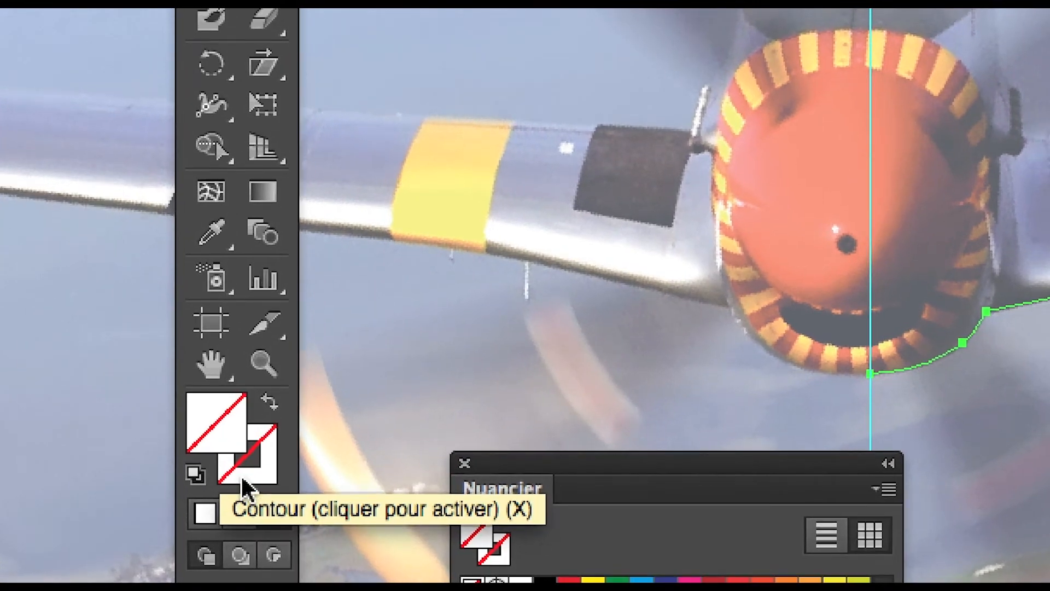
# - Try dark red, green, Magenta CMJN and Rouge CMJN swatches as the traced path's stroke, and settle on Noir
pyautogui.click(245, 486)
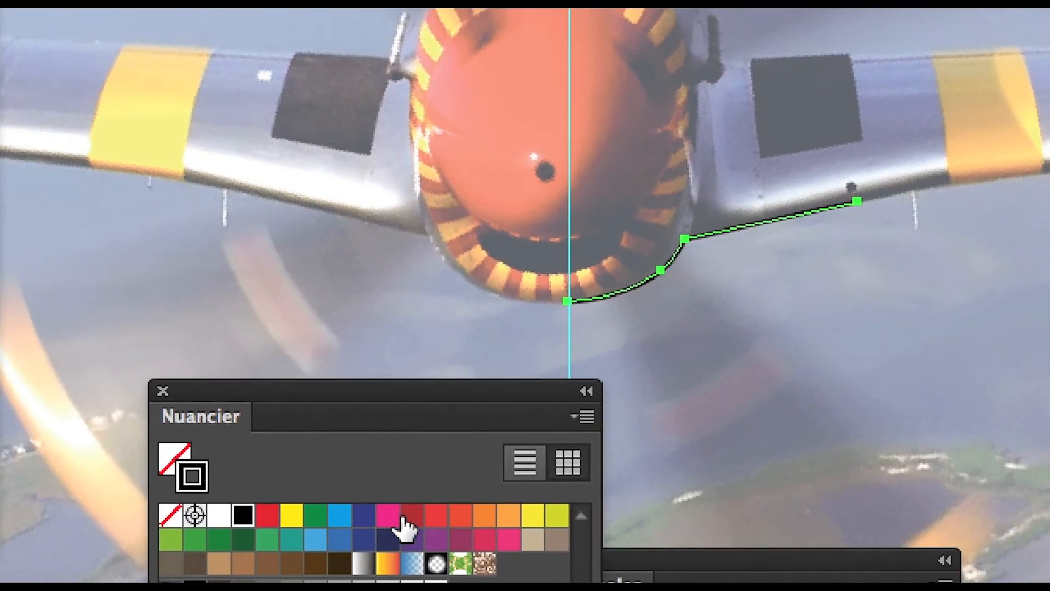
pyautogui.click(514, 514)
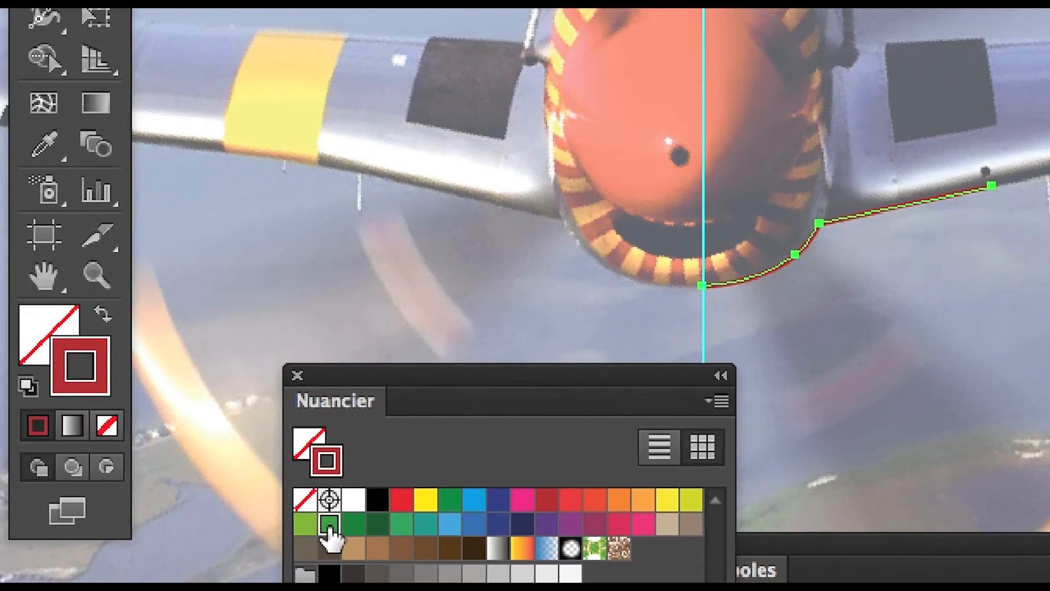
pyautogui.click(305, 524)
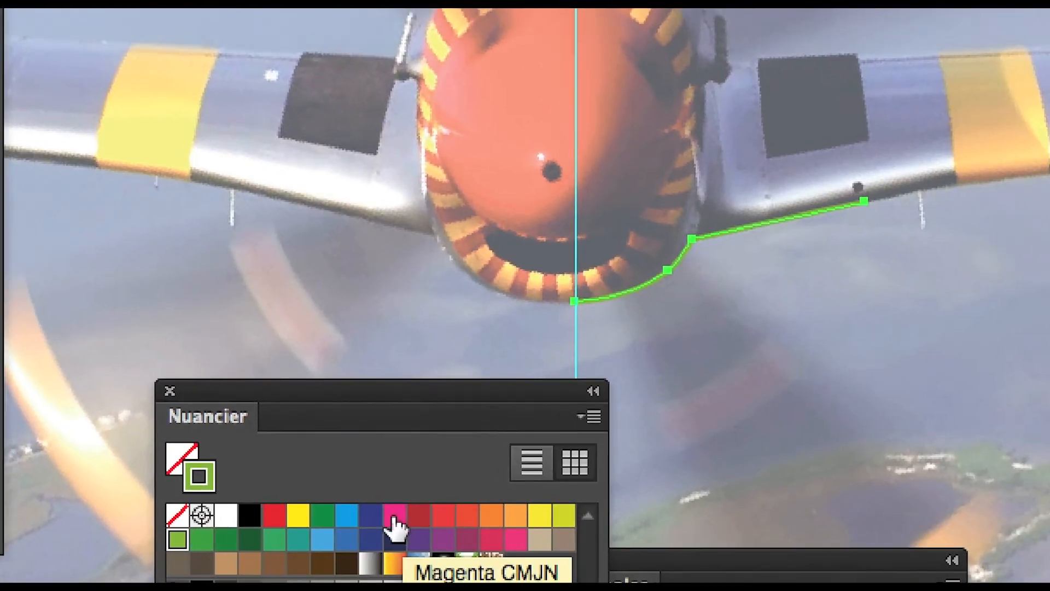
pyautogui.click(394, 519)
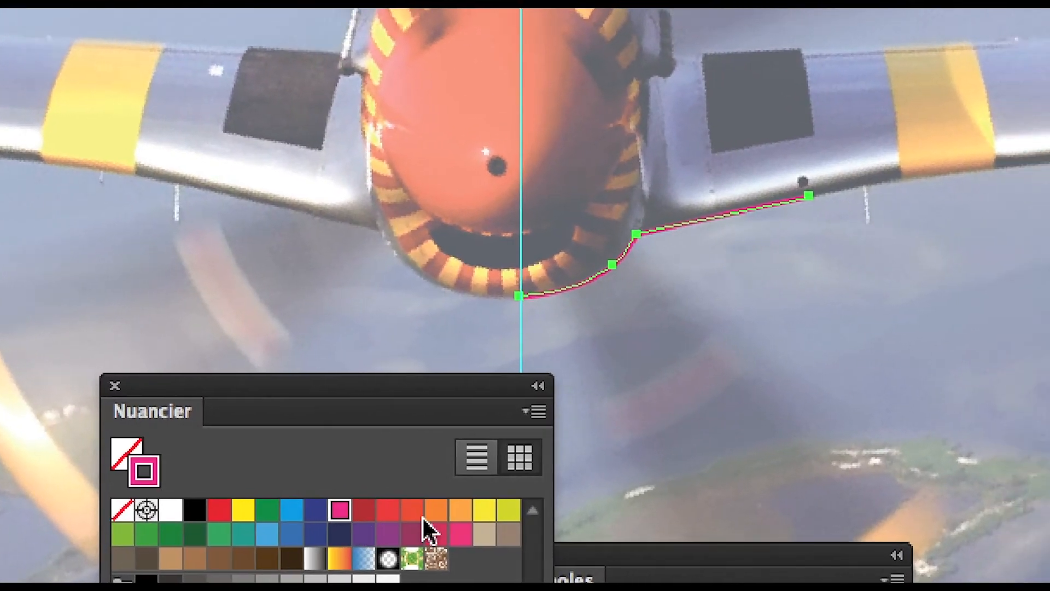
pyautogui.click(443, 520)
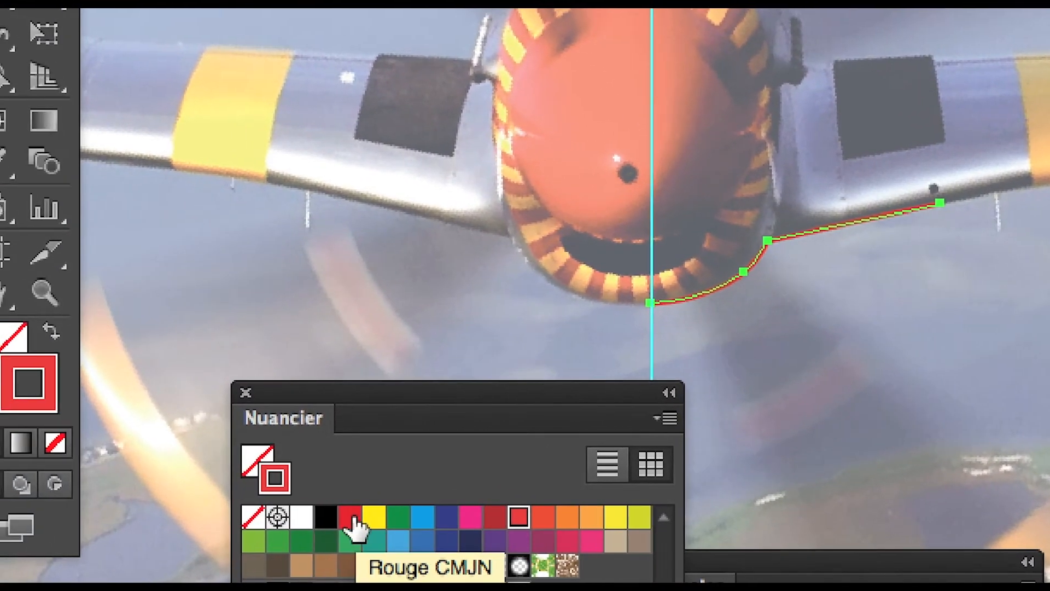
pyautogui.click(241, 516)
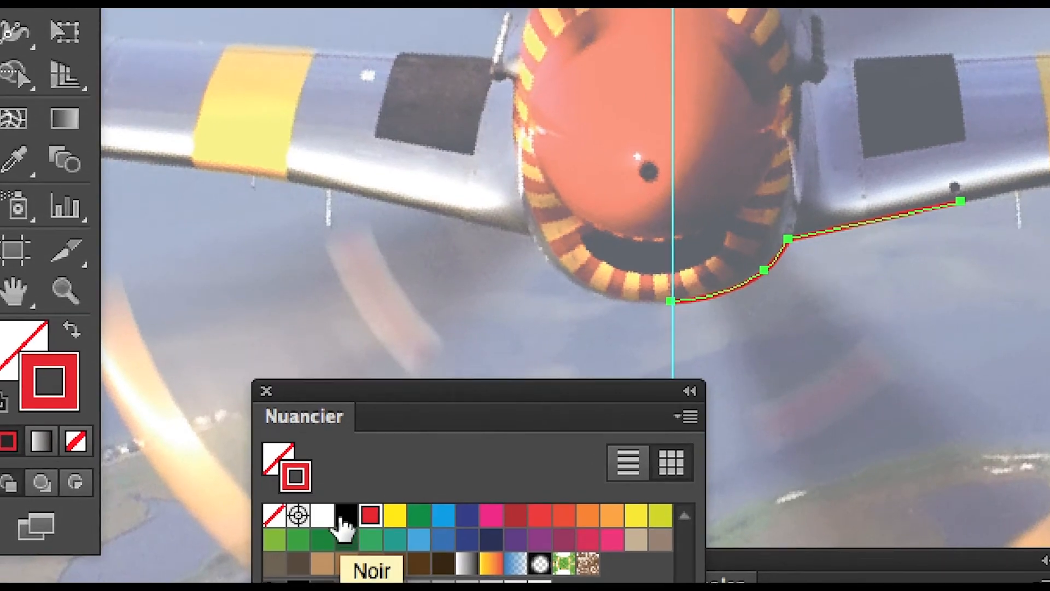
pyautogui.click(344, 526)
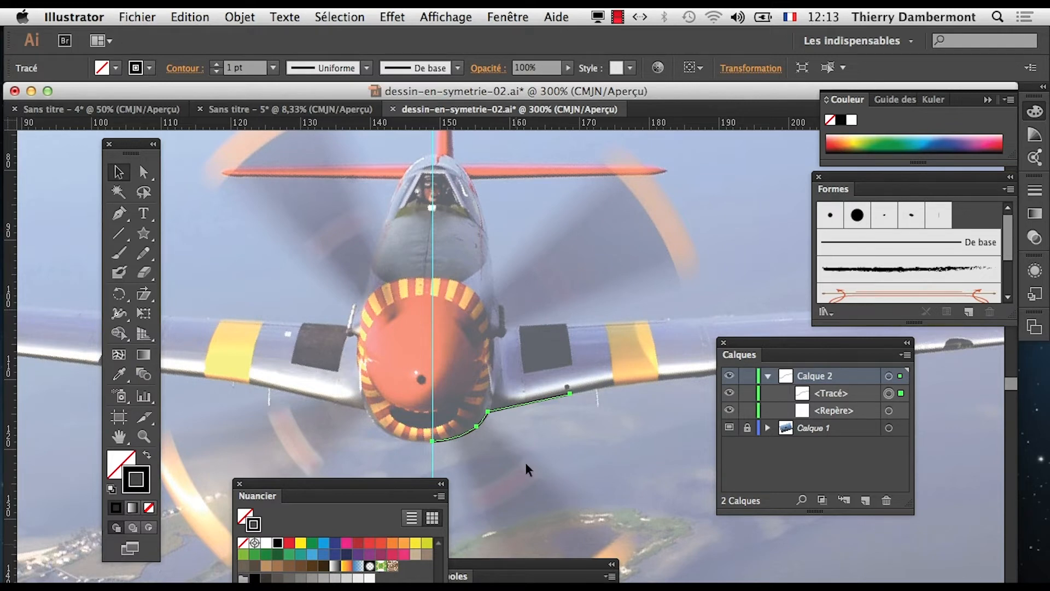
pyautogui.click(446, 17)
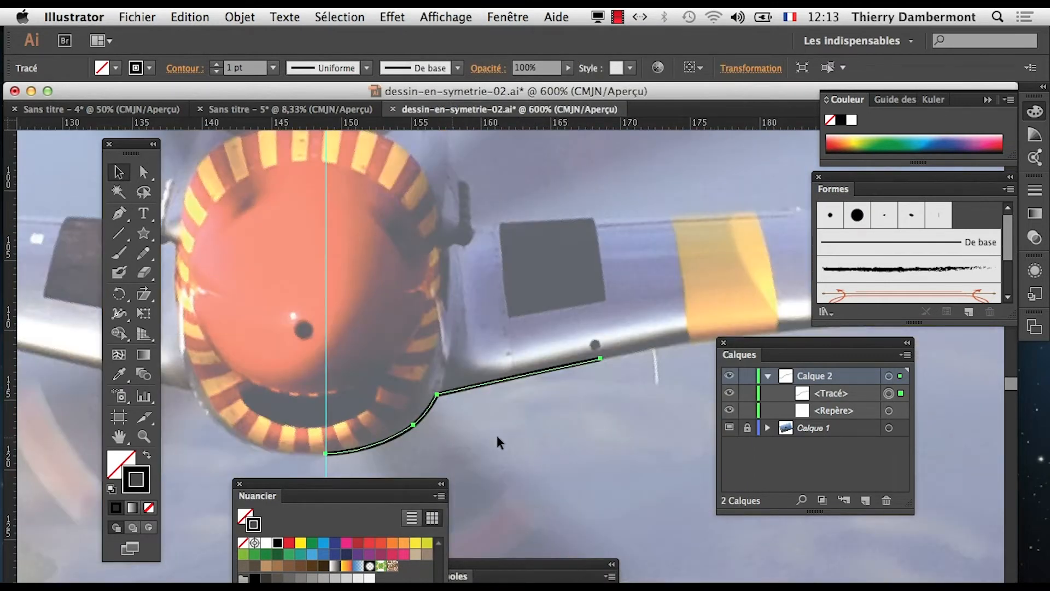
pyautogui.moveTo(452, 440); pyautogui.dragTo(473, 412)
pyautogui.scroll(2, 432, 410)
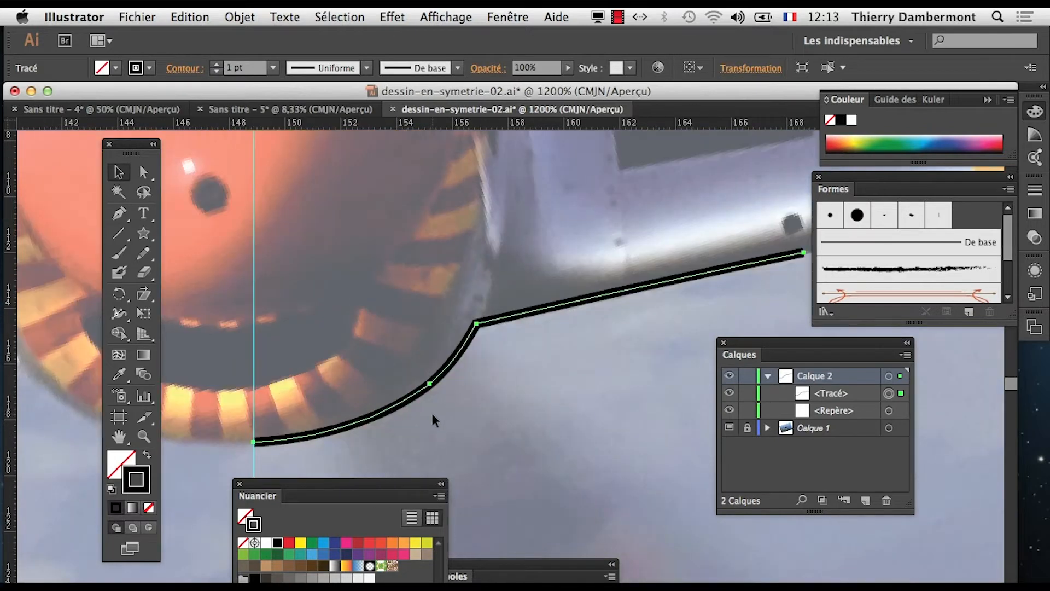
pyautogui.scroll(-1, 487, 417)
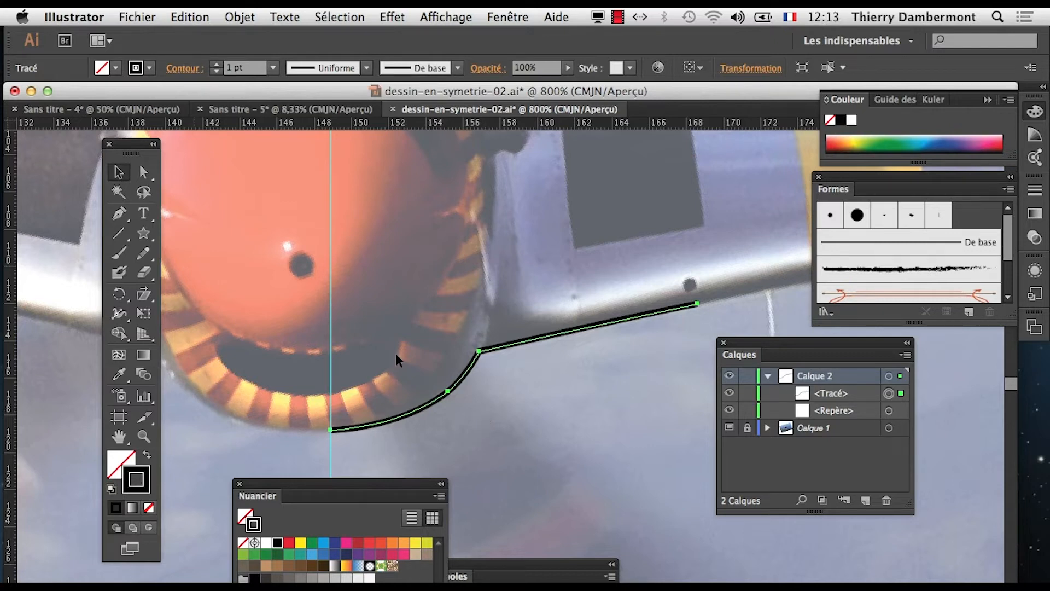
pyautogui.click(146, 177)
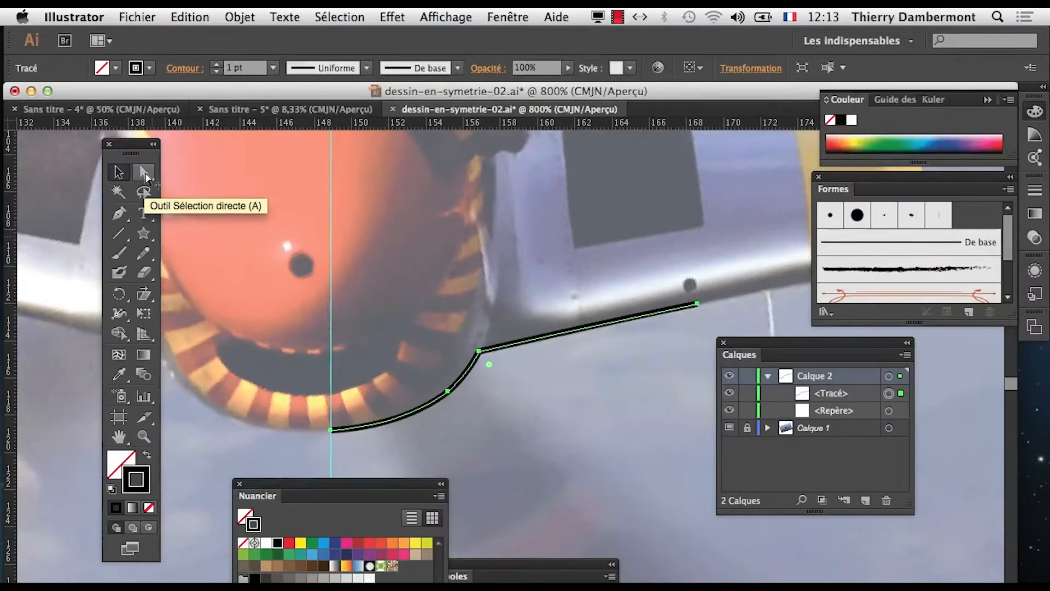
pyautogui.click(144, 173)
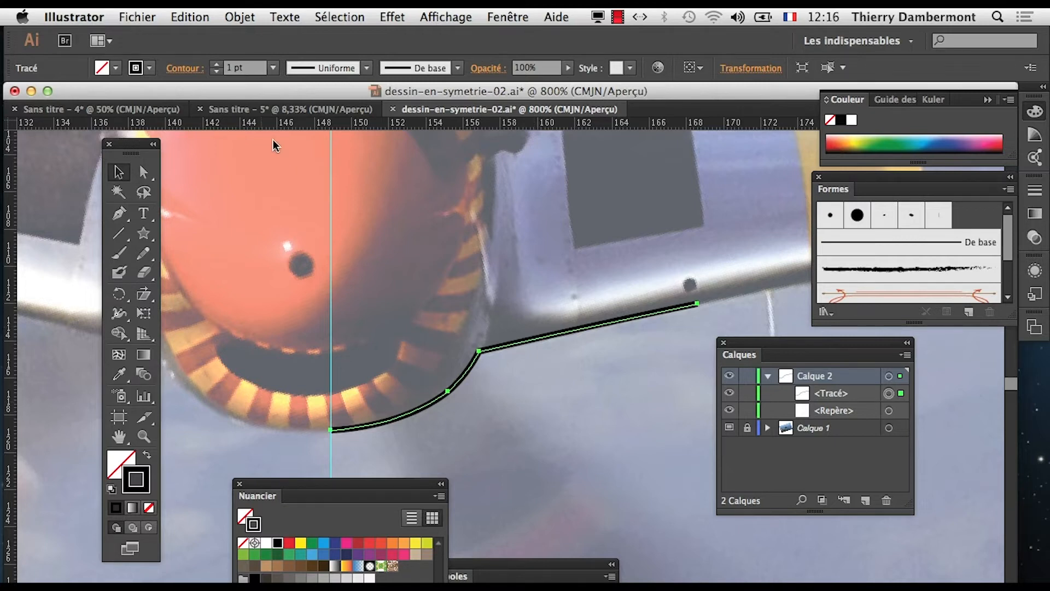
# - Save the document under the new name dessin-en-symetrie-03.ai in Illustrator CC format, keeping the default options
pyautogui.click(143, 17)
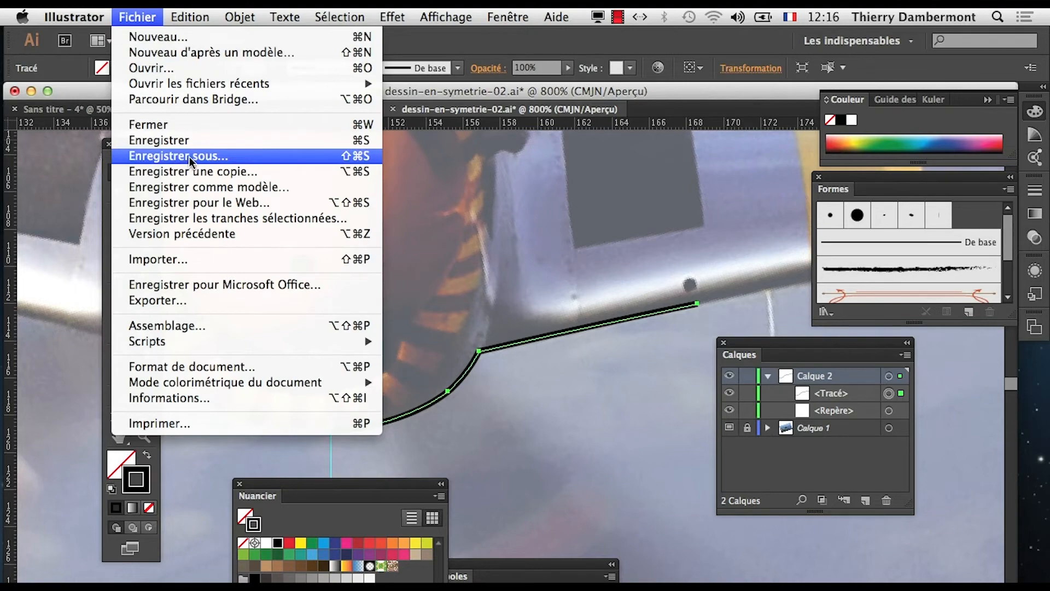
pyautogui.click(190, 156)
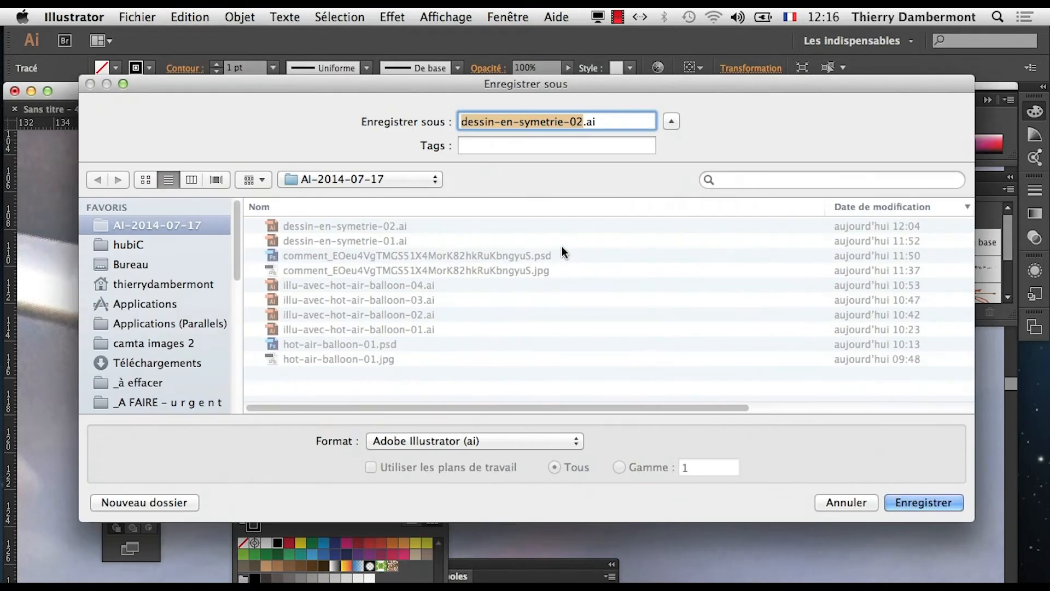
pyautogui.click(578, 121)
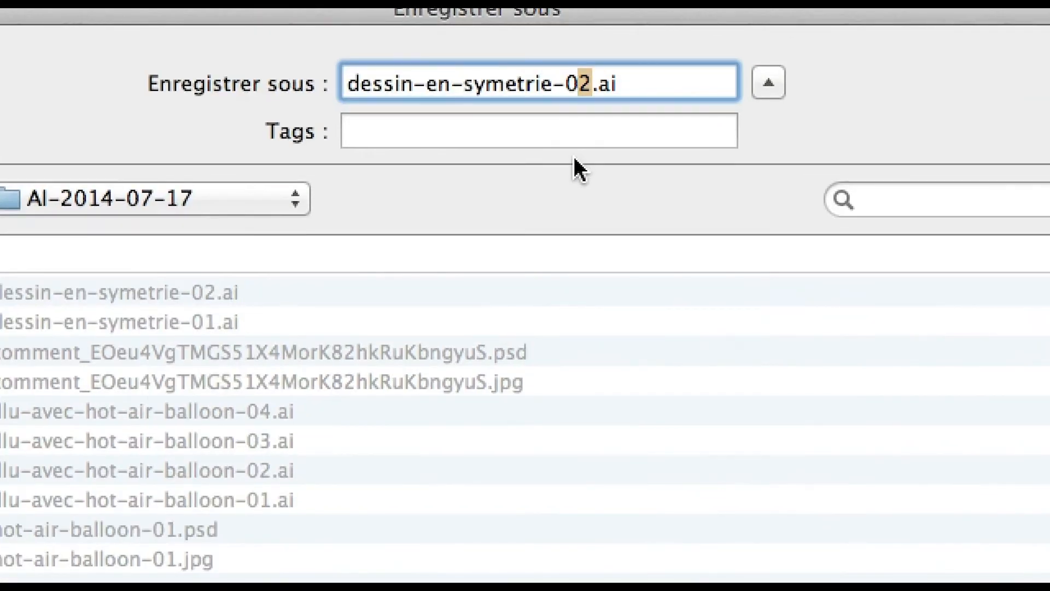
pyautogui.write('3')
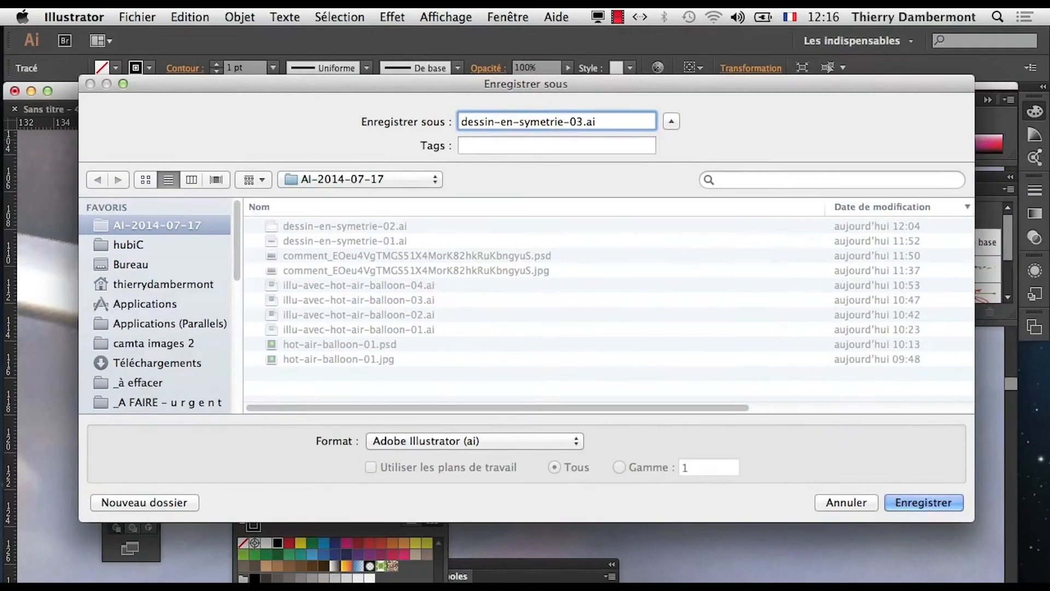
pyautogui.click(921, 499)
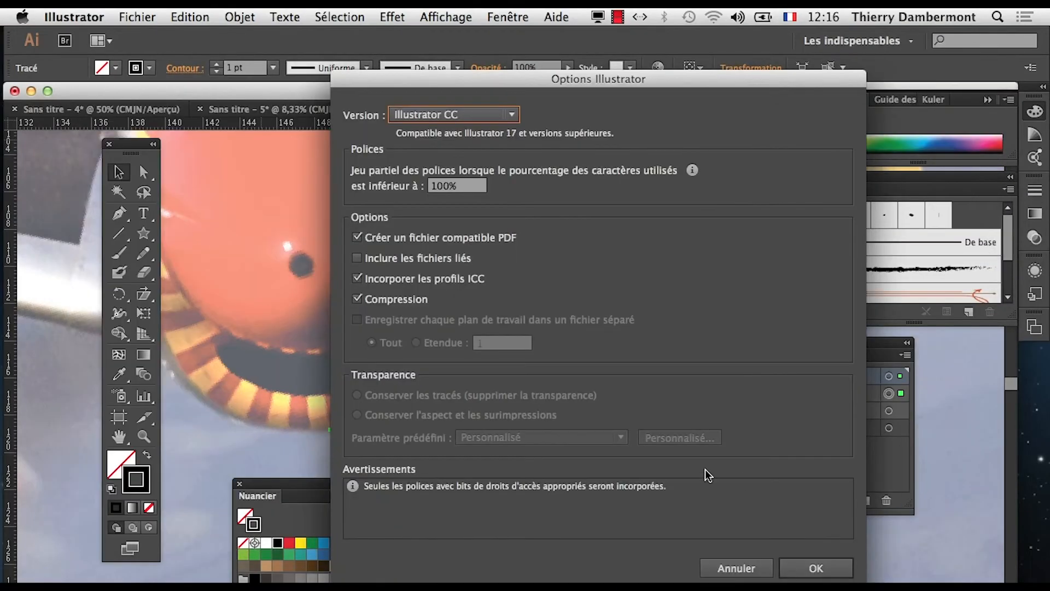
pyautogui.click(806, 568)
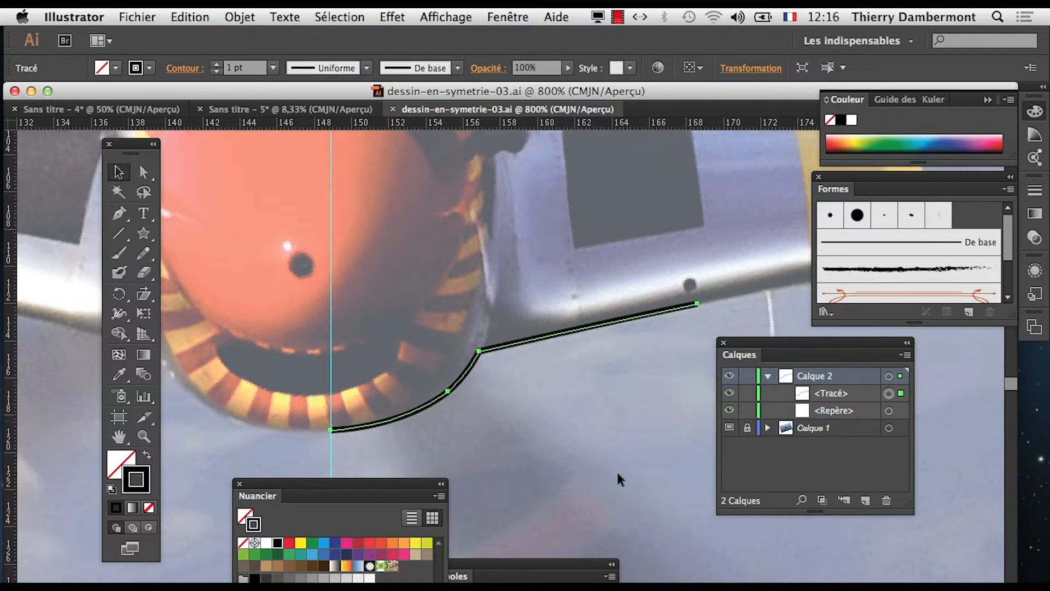
# - Examine the traced lower outline against the photo, comparing the nose and wings on both sides of the vertical guide
pyautogui.moveTo(359, 395); pyautogui.dragTo(378, 394)
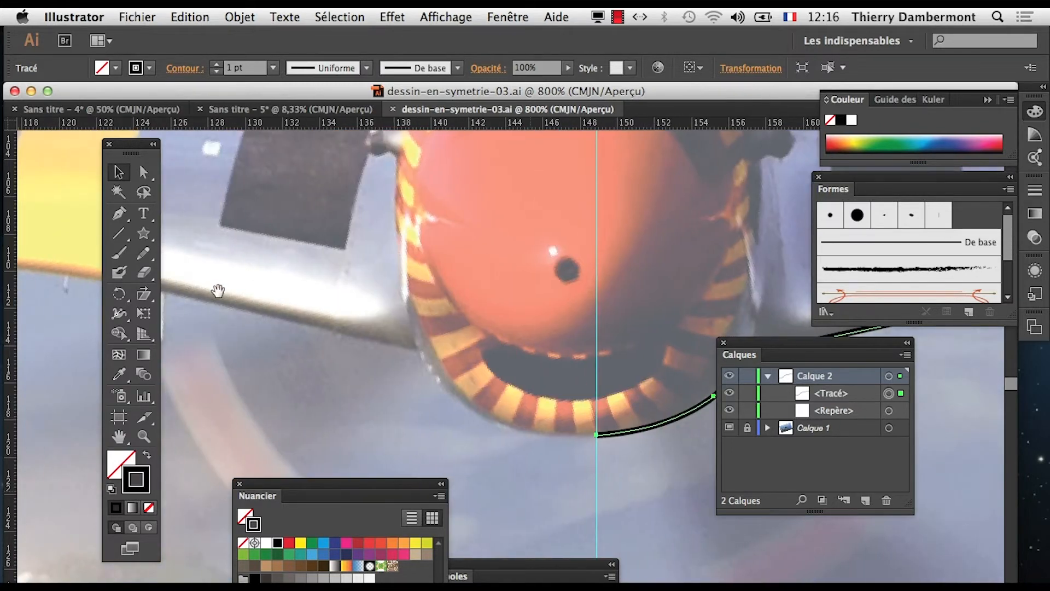
pyautogui.moveTo(640, 493); pyautogui.dragTo(370, 448)
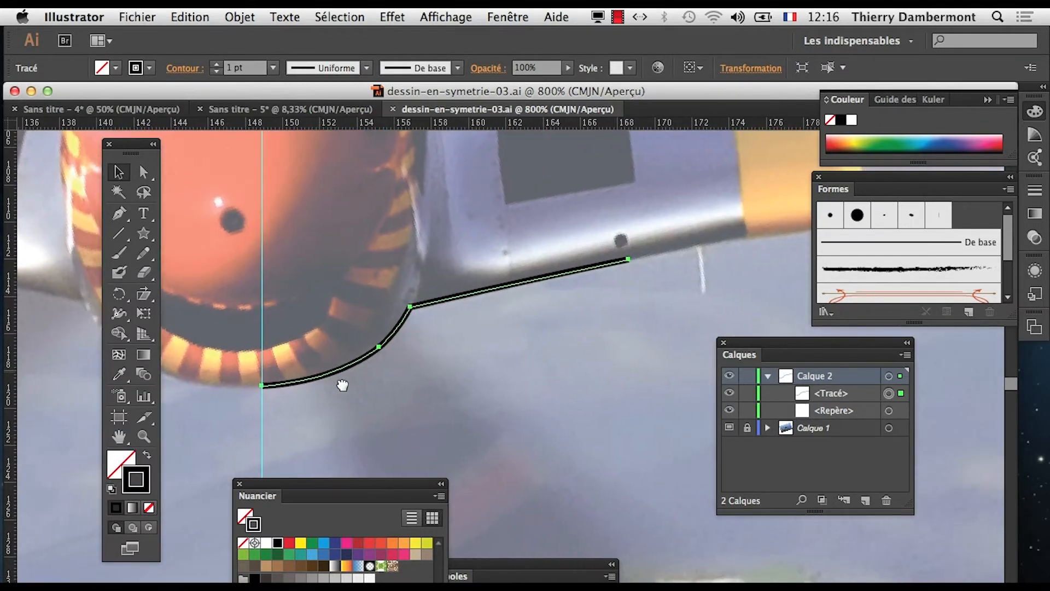
pyautogui.moveTo(343, 385); pyautogui.dragTo(595, 374)
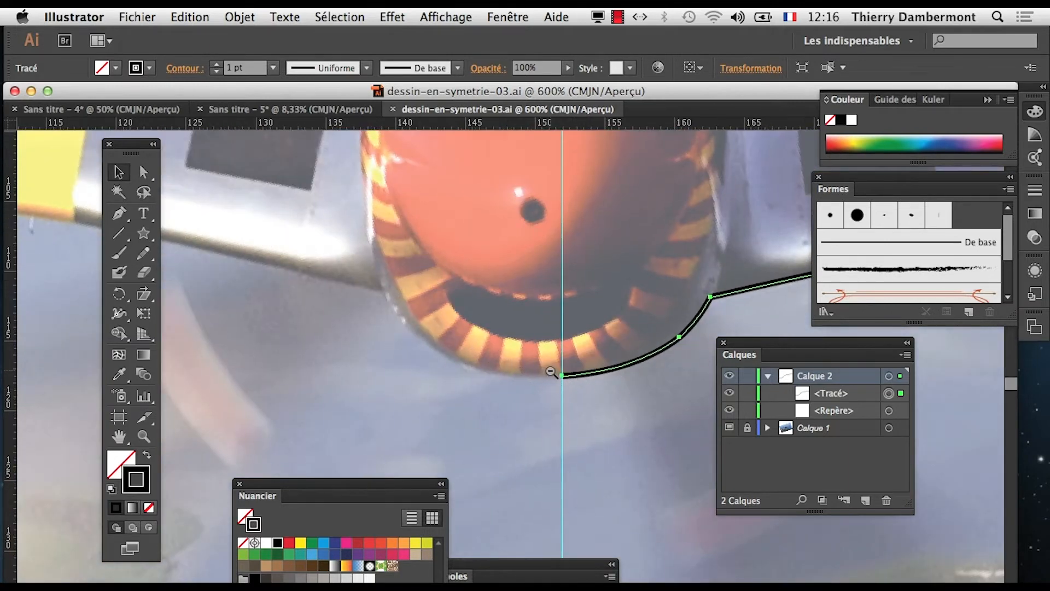
pyautogui.keyDown('alt'); pyautogui.keyDown('super'); pyautogui.click(563, 383); pyautogui.keyUp('super'); pyautogui.keyUp('alt')
pyautogui.keyDown('alt'); pyautogui.keyDown('super'); pyautogui.click(562, 432); pyautogui.keyUp('super'); pyautogui.keyUp('alt')
pyautogui.keyDown('alt'); pyautogui.keyDown('super'); pyautogui.click(564, 437); pyautogui.keyUp('super'); pyautogui.keyUp('alt')
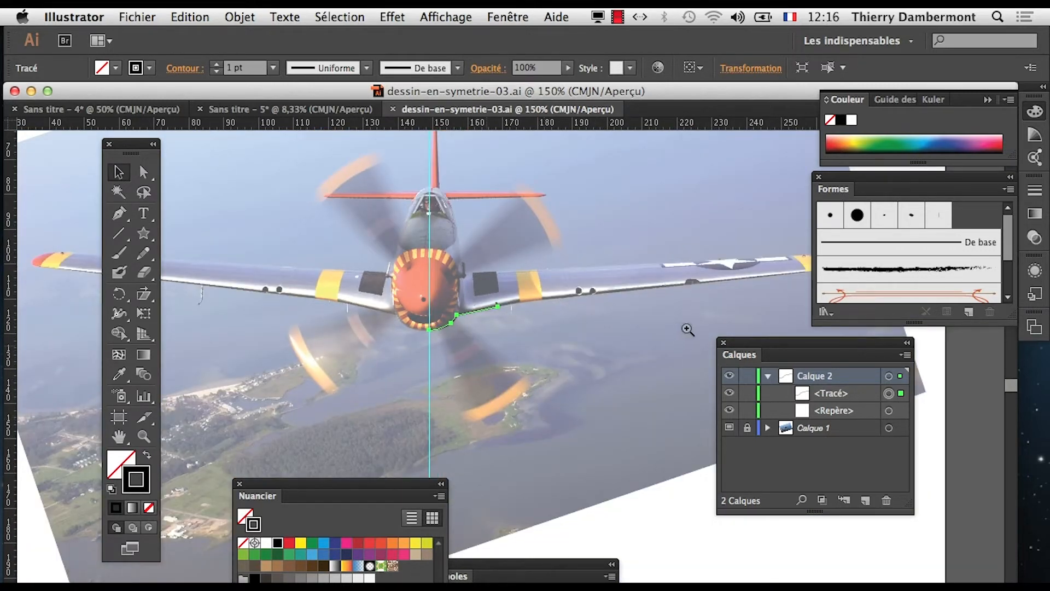
pyautogui.click(514, 316)
pyautogui.click(523, 328)
pyautogui.click(531, 438)
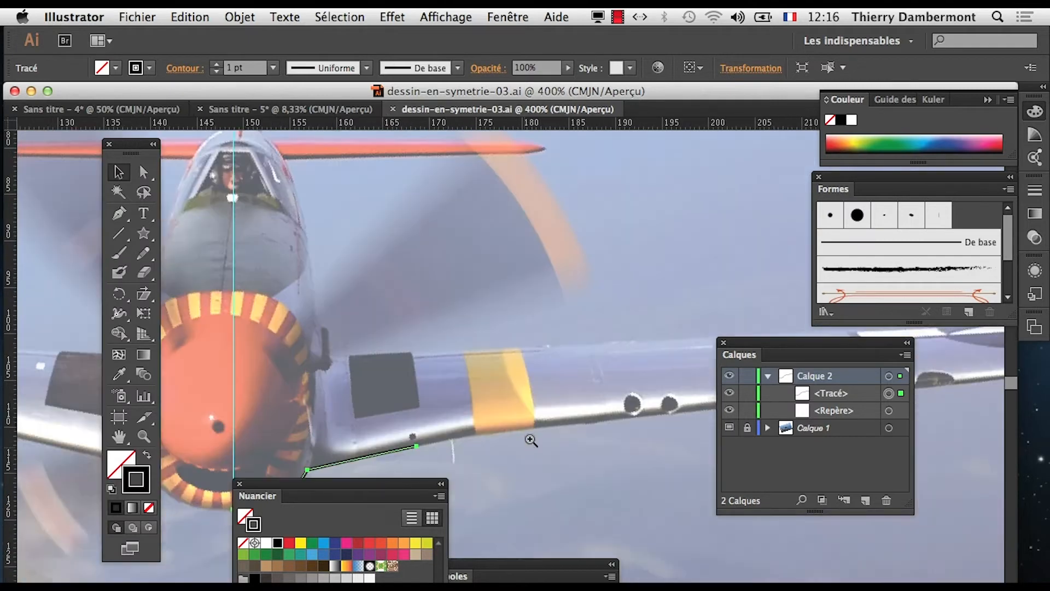
pyautogui.moveTo(482, 435); pyautogui.dragTo(645, 281)
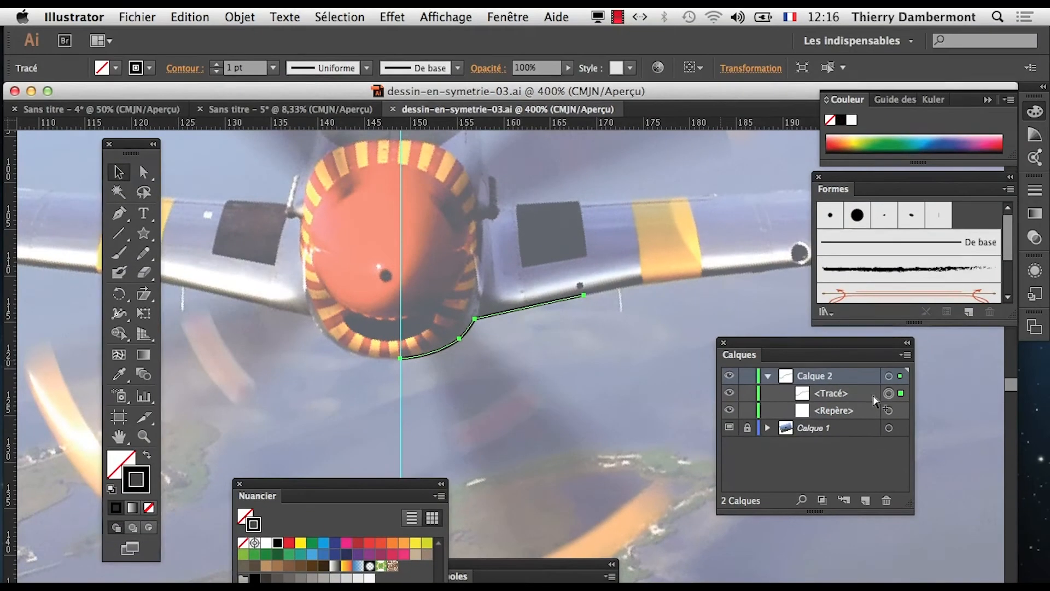
pyautogui.click(392, 16)
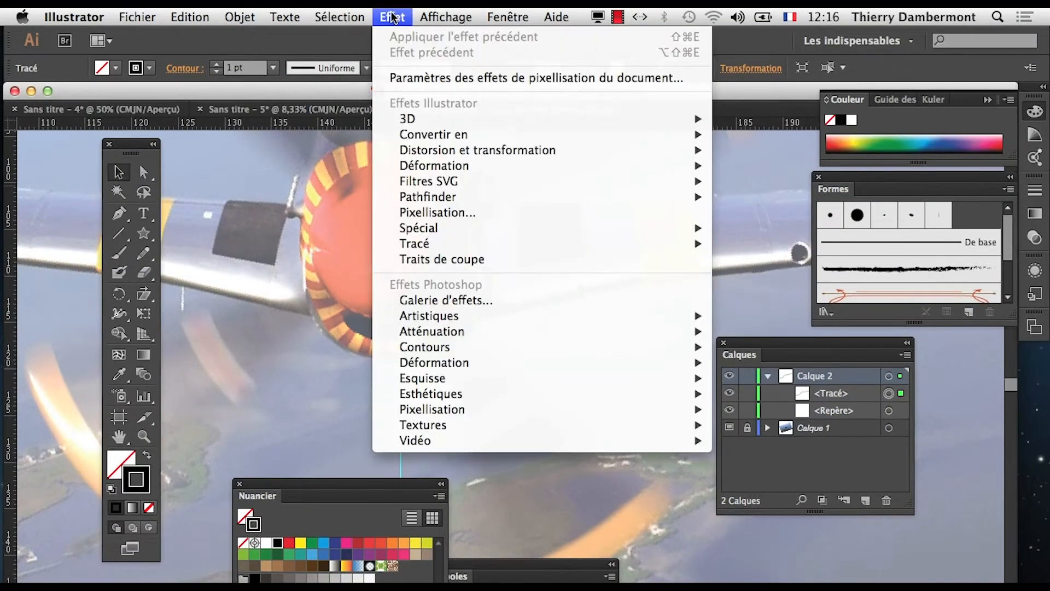
pyautogui.moveTo(419, 148)
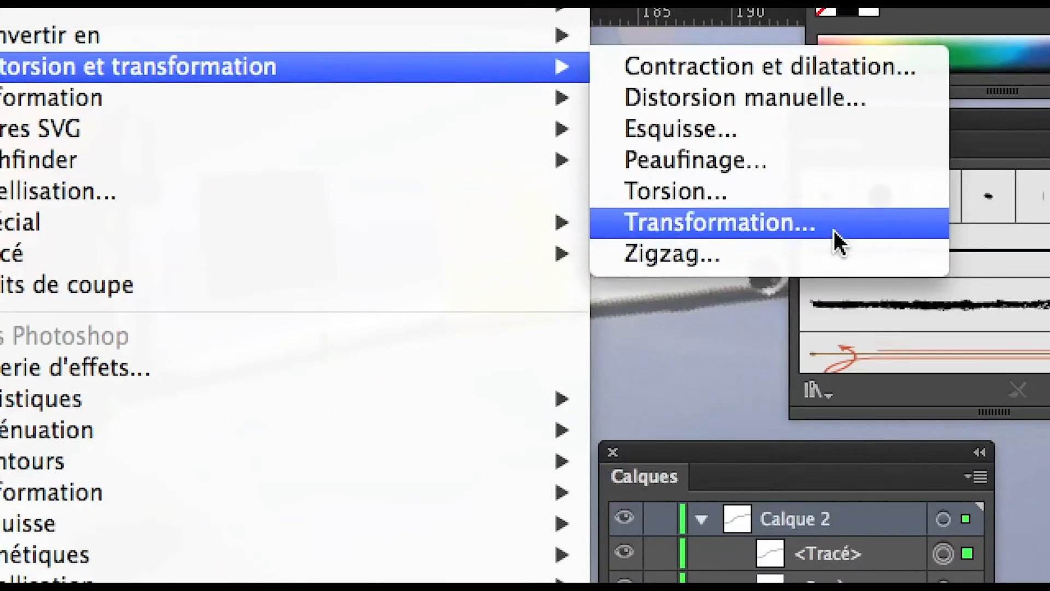
pyautogui.click(833, 231)
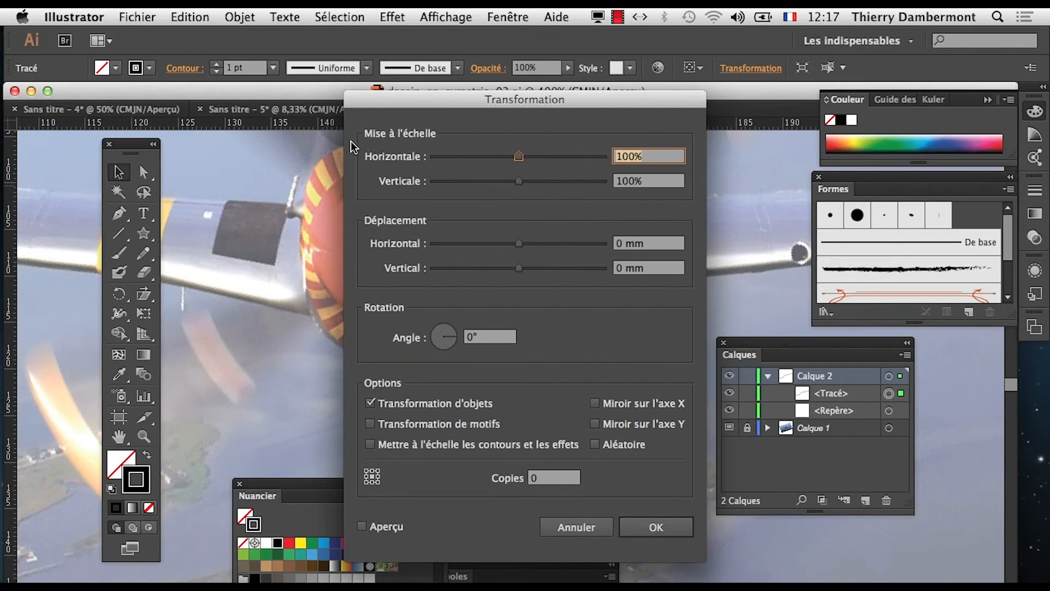
pyautogui.moveTo(382, 102); pyautogui.dragTo(612, 111)
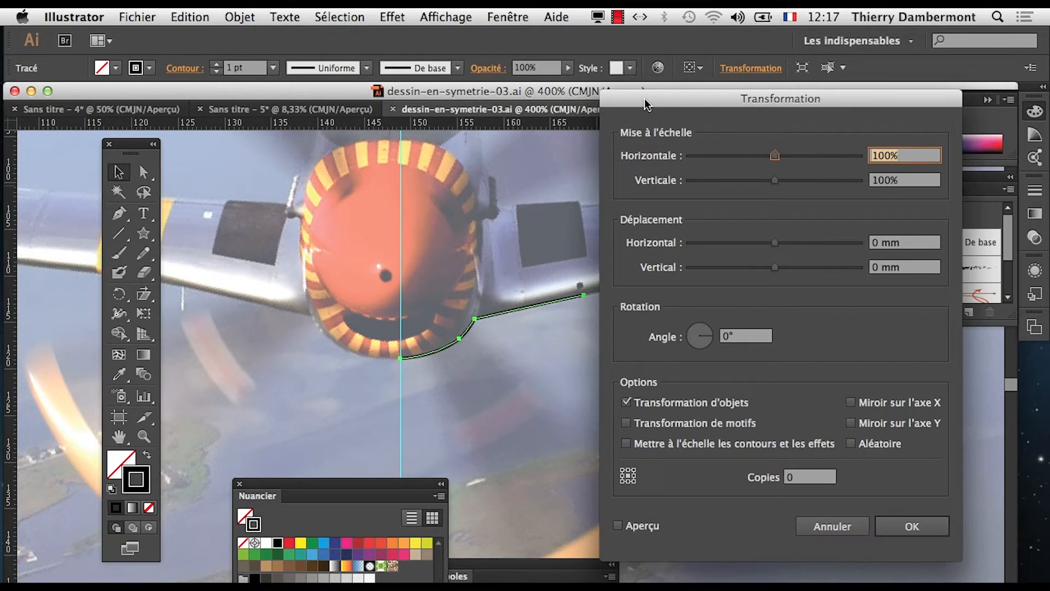
pyautogui.click(831, 526)
pyautogui.click(393, 17)
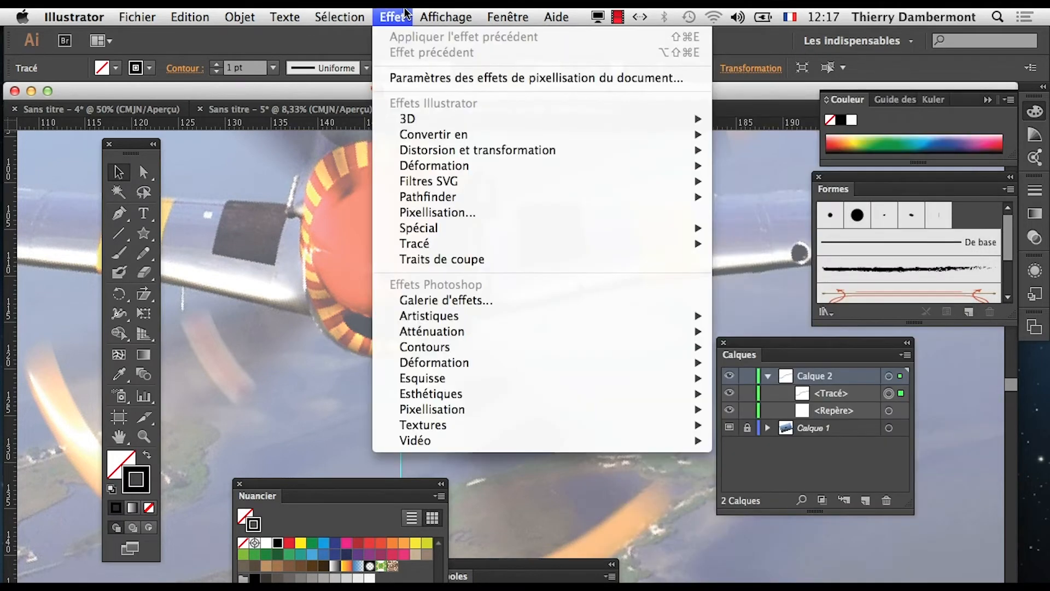
pyautogui.click(394, 16)
pyautogui.click(240, 16)
pyautogui.moveTo(247, 36)
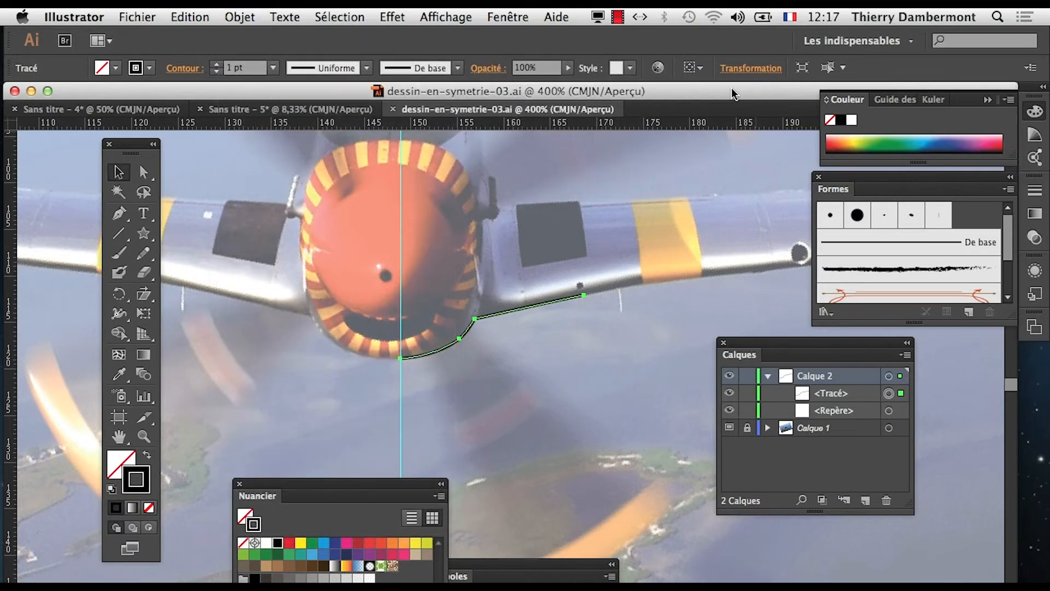
# - Apply the Transformation effect from Distorsion et transformation to the selected traced path, keeping its default settings
pyautogui.moveTo(462, 248); pyautogui.dragTo(346, 252)
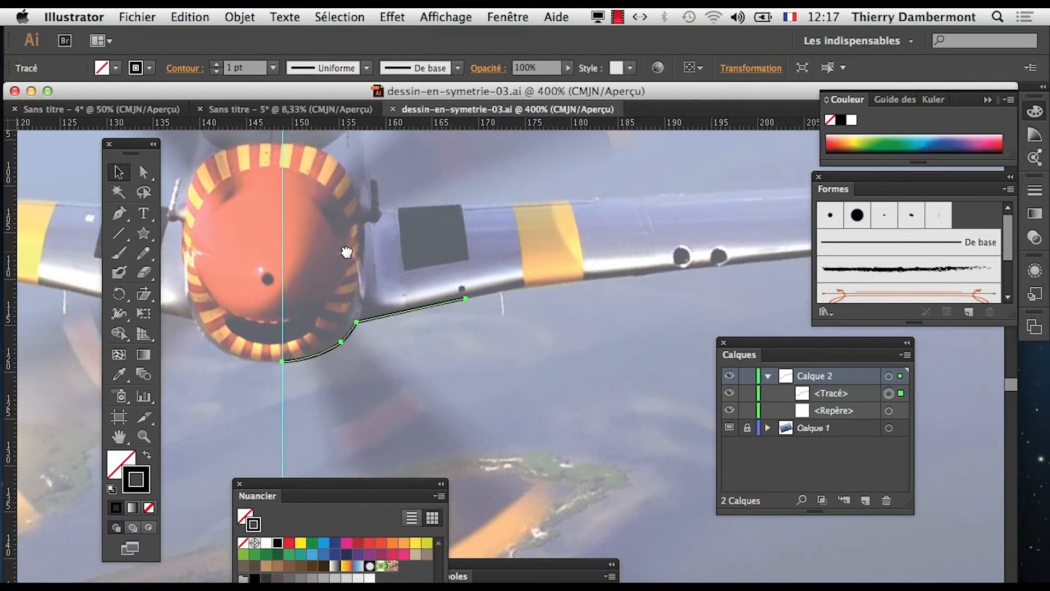
pyautogui.click(392, 17)
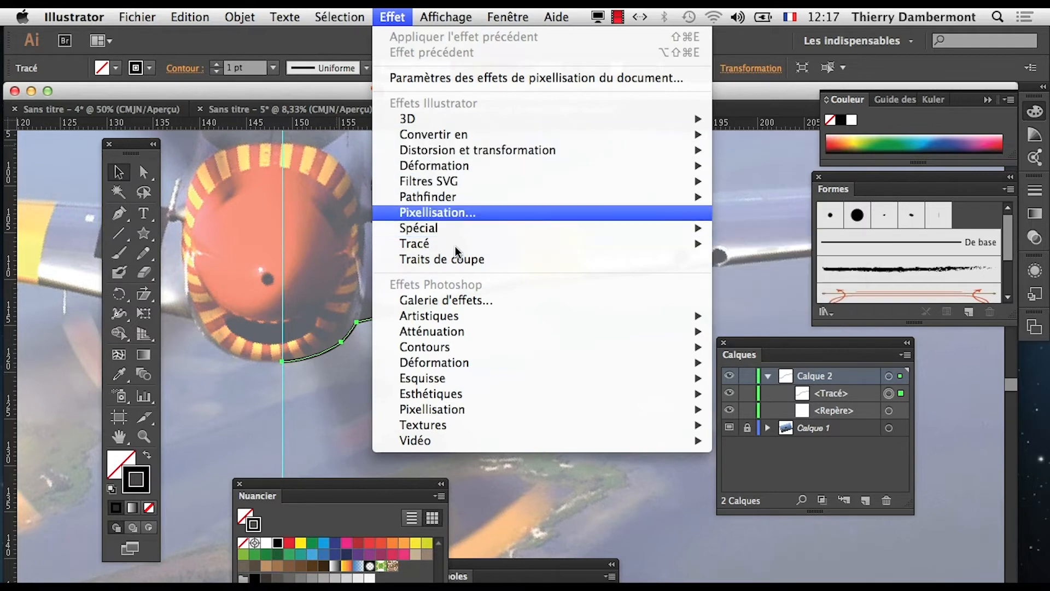
pyautogui.moveTo(459, 168)
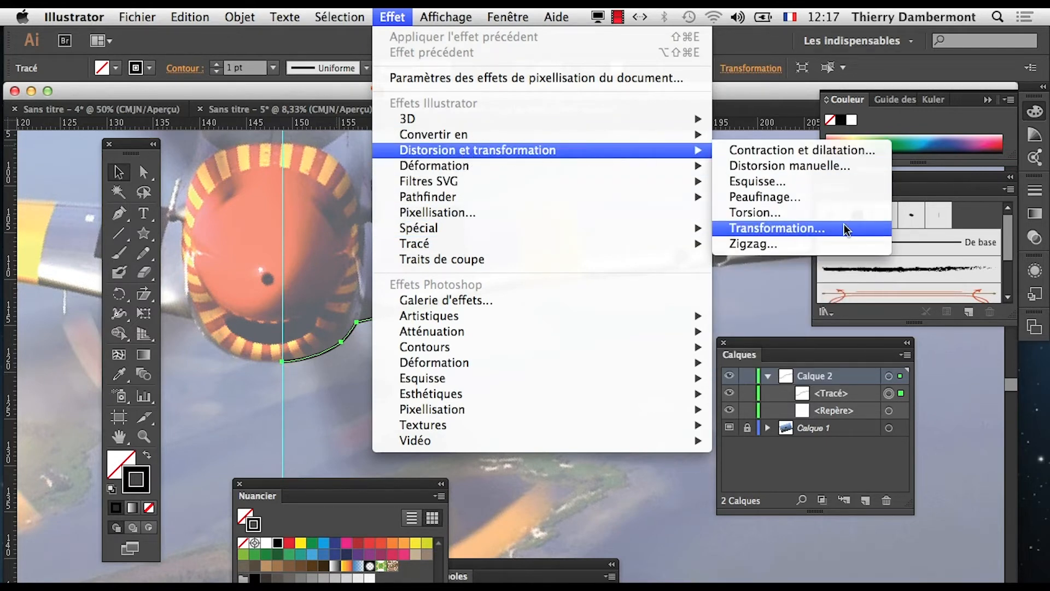
pyautogui.click(843, 226)
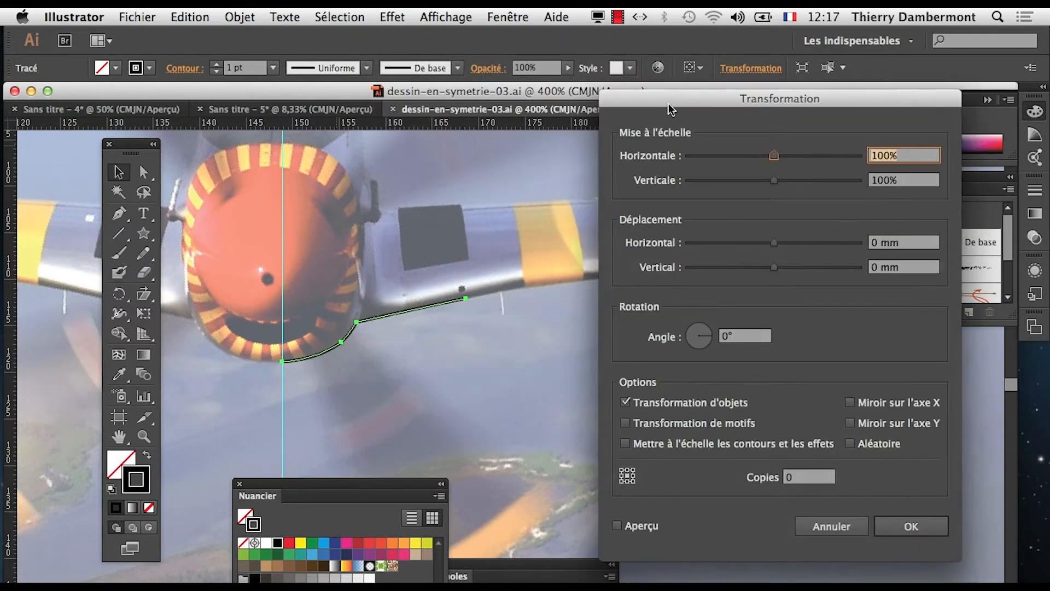
pyautogui.moveTo(669, 104); pyautogui.dragTo(521, 71)
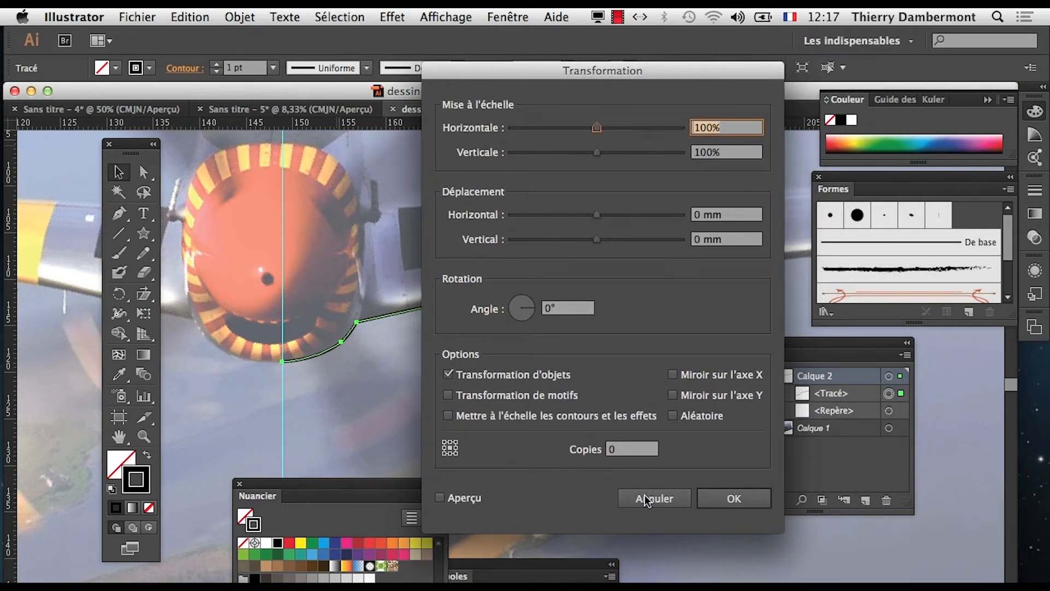
pyautogui.click(731, 499)
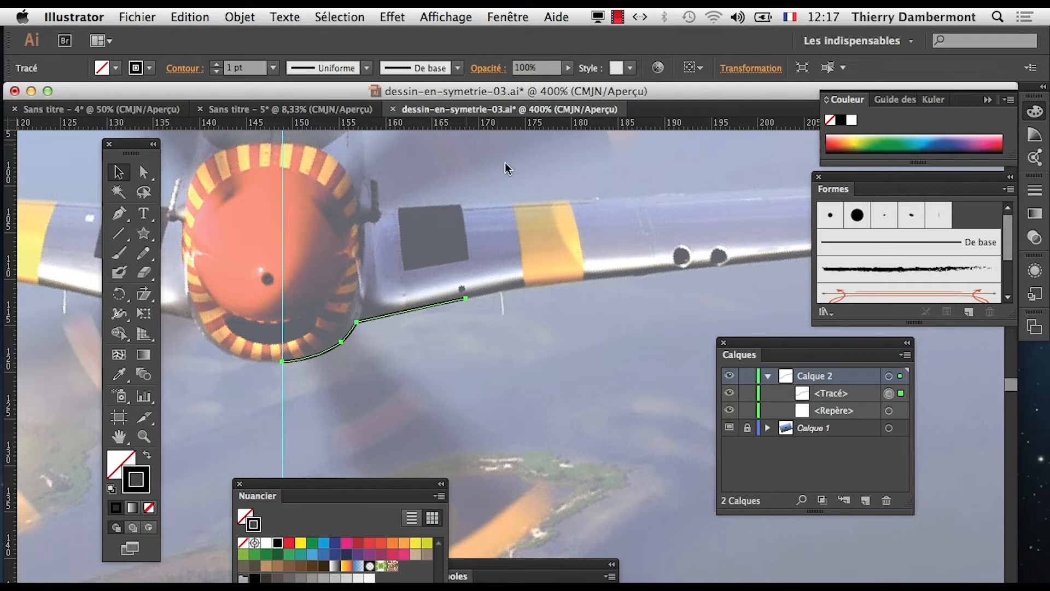
# - Try to apply the Transformation effect again to the same traced path
pyautogui.click(392, 17)
pyautogui.moveTo(443, 152)
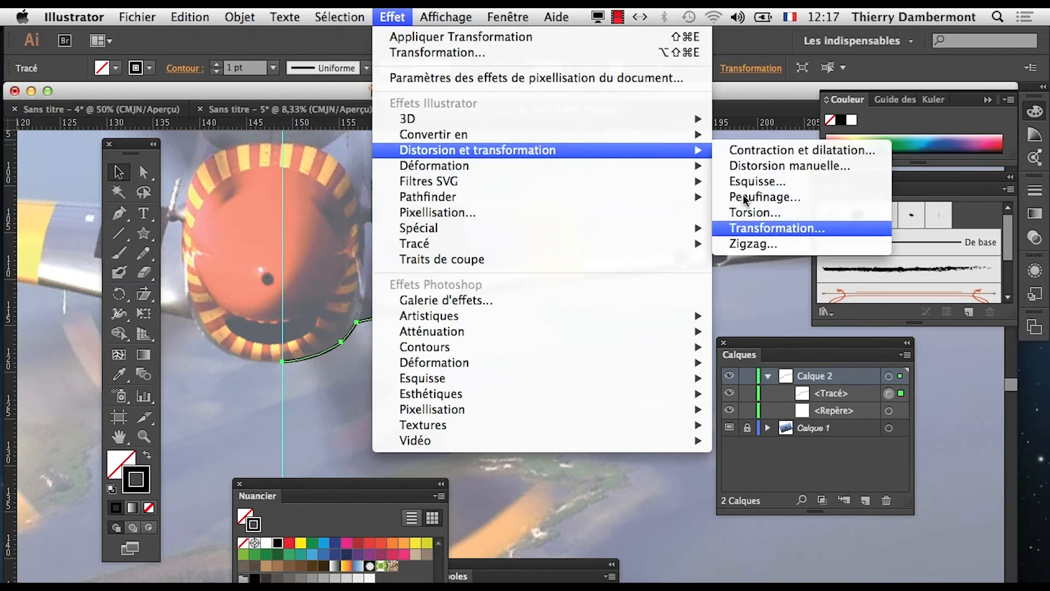
pyautogui.click(770, 229)
pyautogui.moveTo(593, 400); pyautogui.dragTo(596, 152)
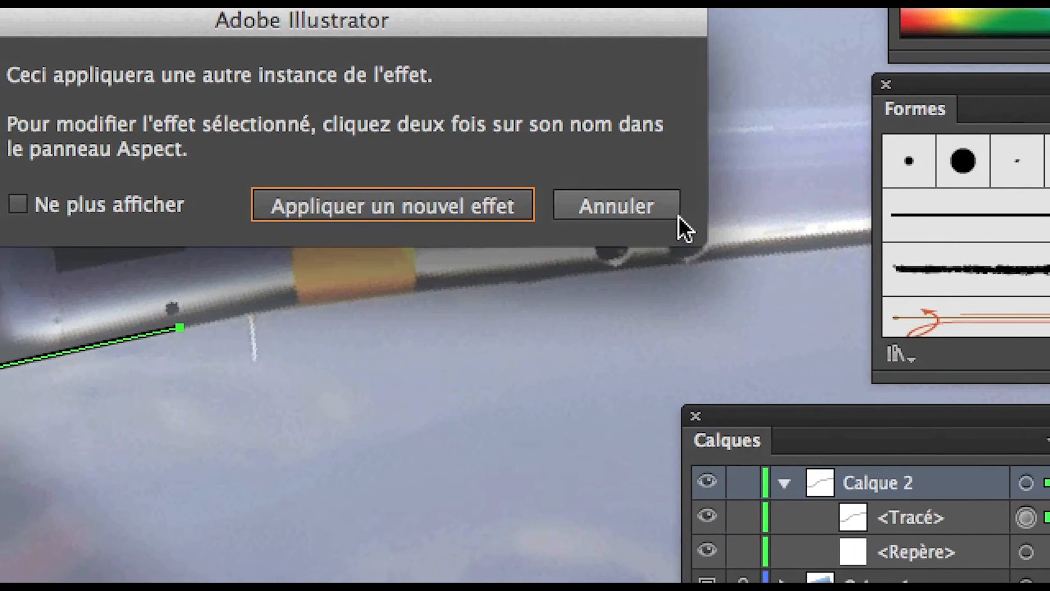
pyautogui.click(897, 282)
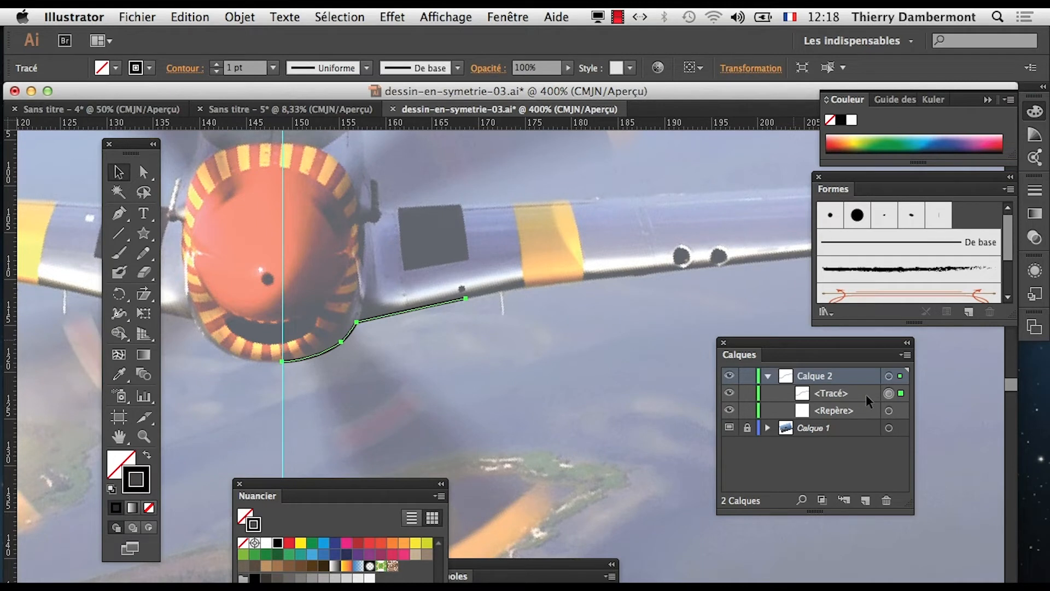
# - Move the Calques panel close to the traced path, then show the Aspect panel and place it beside Calques
pyautogui.moveTo(802, 344); pyautogui.dragTo(474, 358)
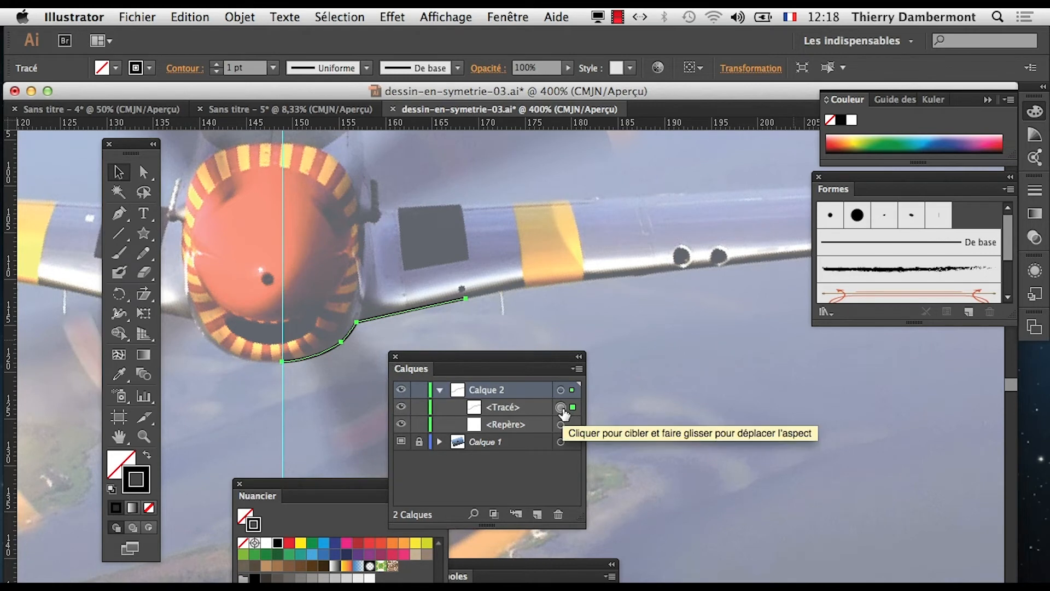
pyautogui.click(502, 10)
pyautogui.click(547, 235)
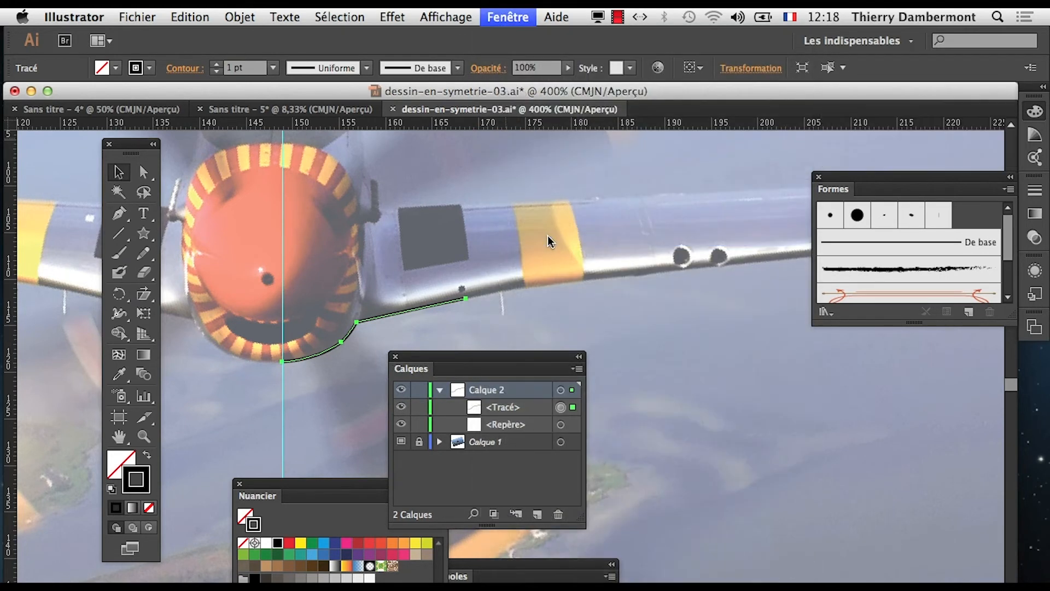
pyautogui.moveTo(835, 258); pyautogui.dragTo(676, 291)
pyautogui.click(988, 259)
pyautogui.click(844, 182)
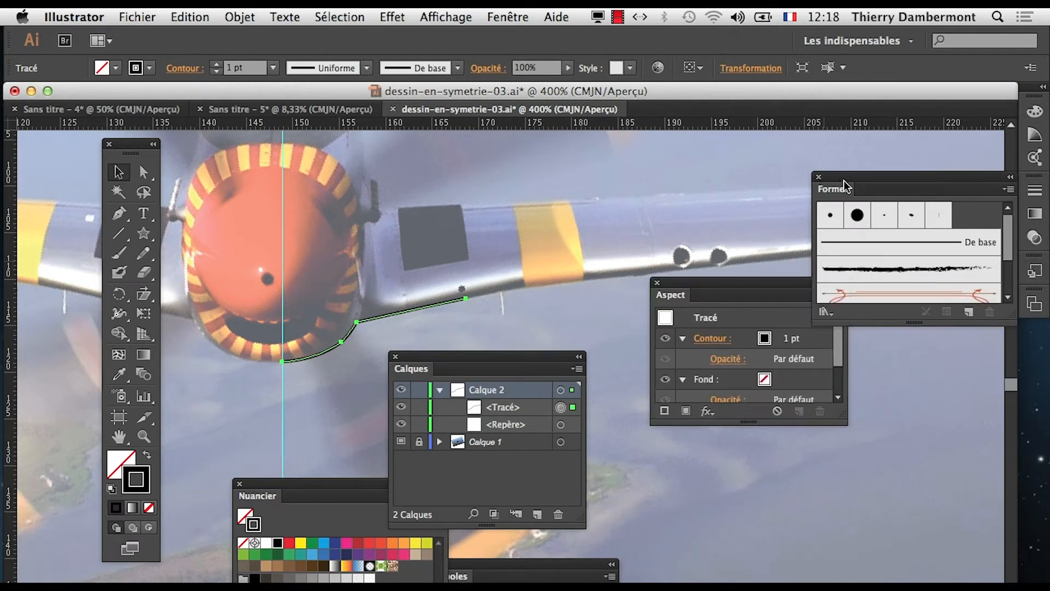
# - Move the Formes panel out of the way, then reposition the Aspect panel and enlarge it to show its full attribute list
pyautogui.moveTo(881, 180); pyautogui.dragTo(775, 462)
pyautogui.moveTo(695, 290); pyautogui.dragTo(689, 166)
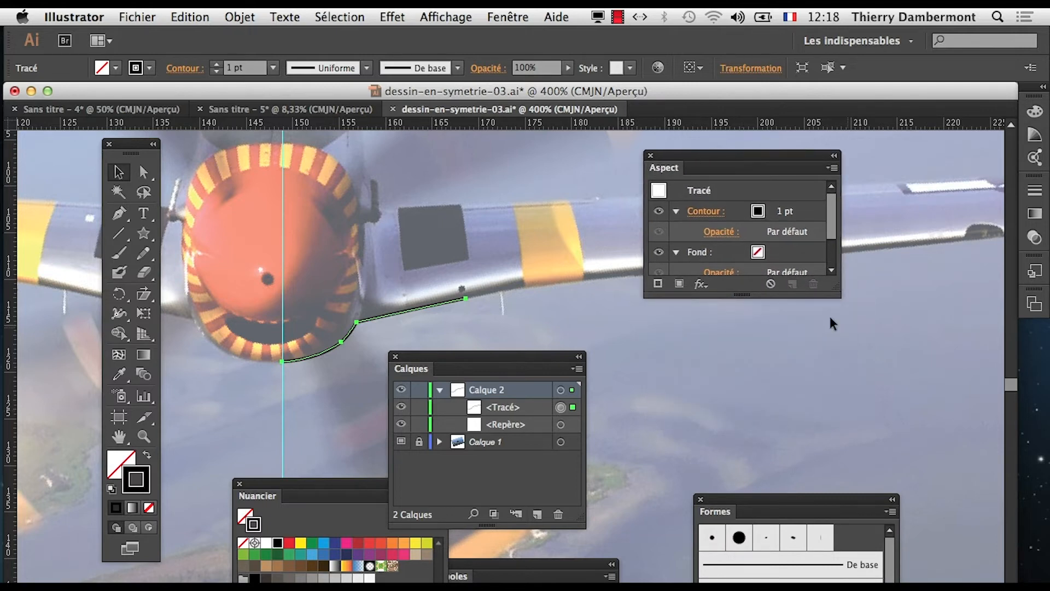
pyautogui.moveTo(835, 291); pyautogui.dragTo(835, 427)
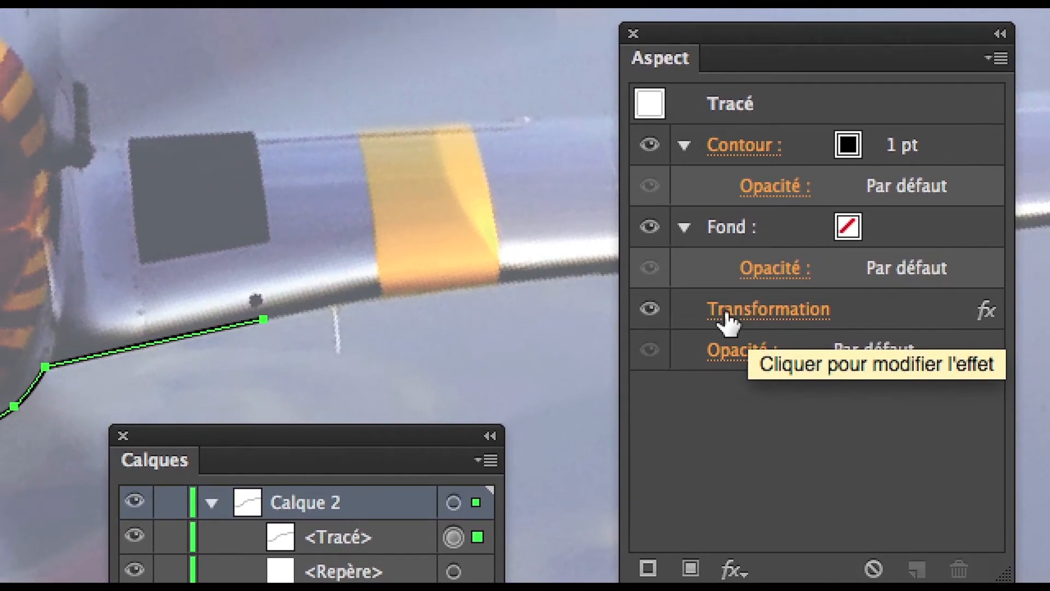
# - Open the traced path's existing Transformation effect for editing and place its dialog clear of the path
pyautogui.click(745, 319)
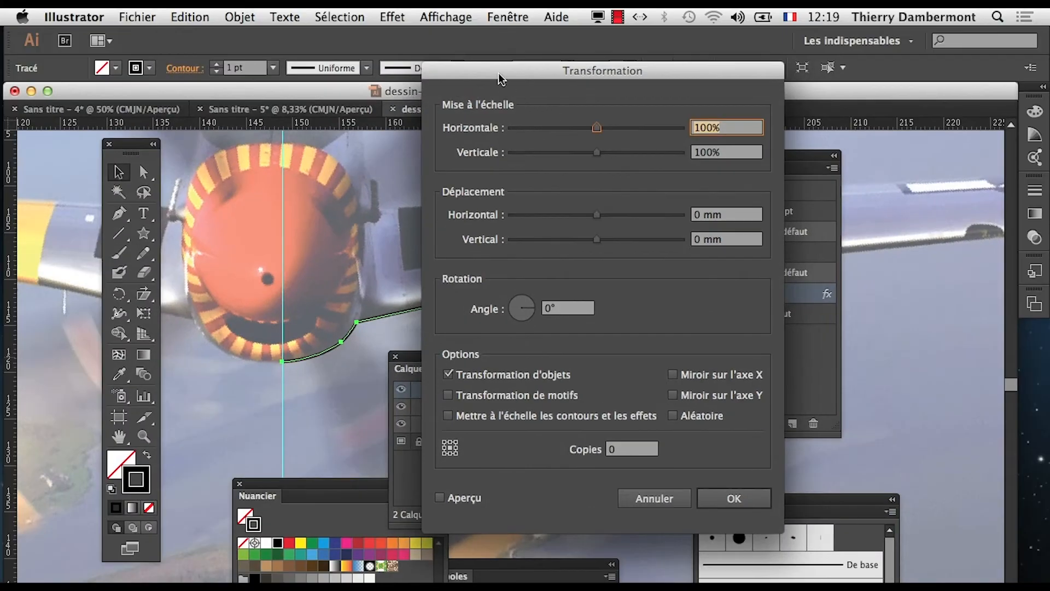
pyautogui.moveTo(499, 78); pyautogui.dragTo(721, 98)
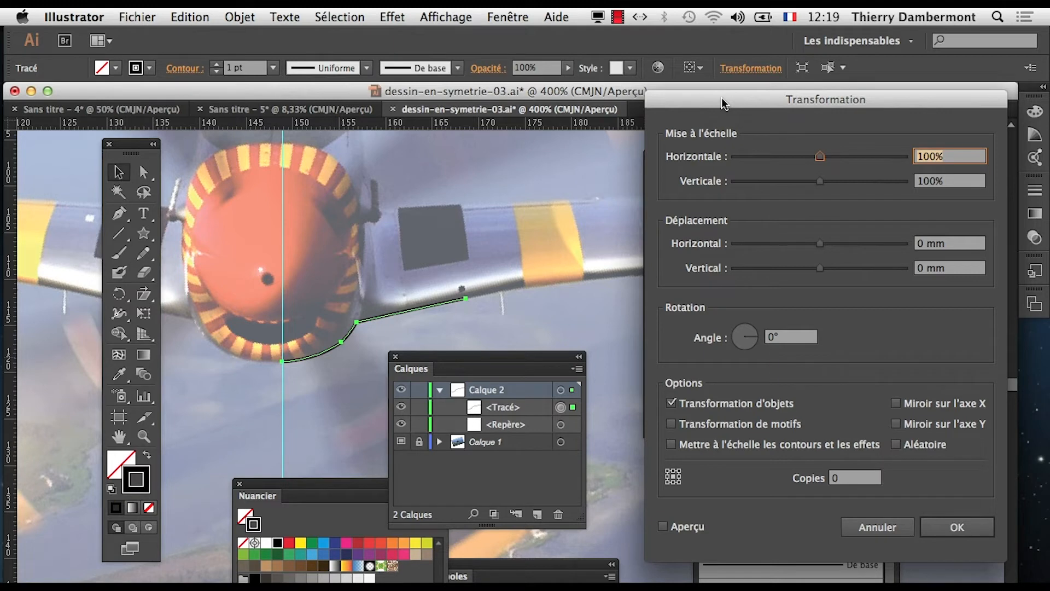
pyautogui.moveTo(722, 102); pyautogui.dragTo(688, 356)
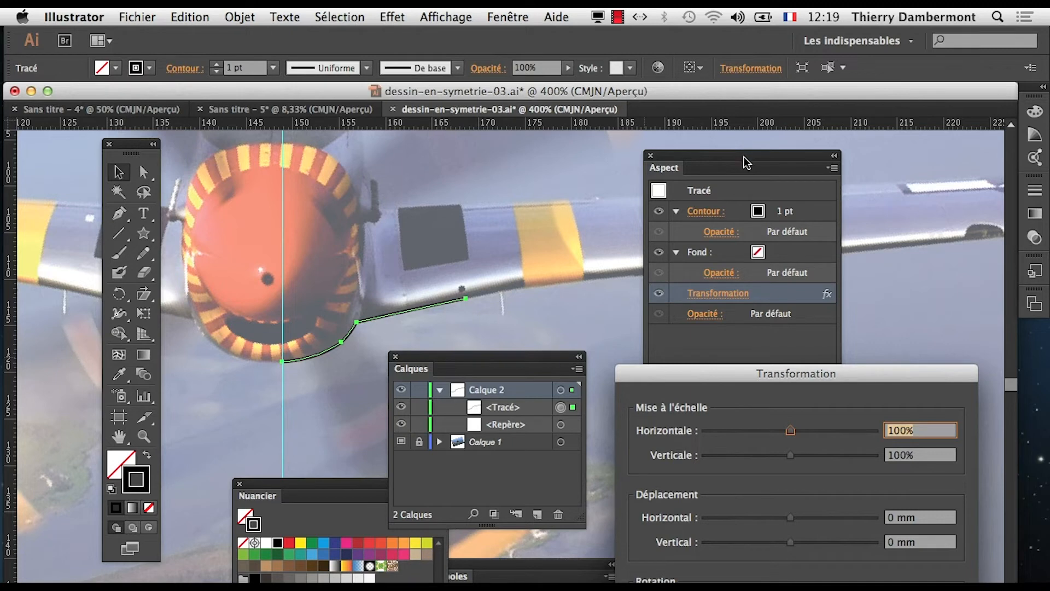
pyautogui.moveTo(809, 377); pyautogui.dragTo(815, 121)
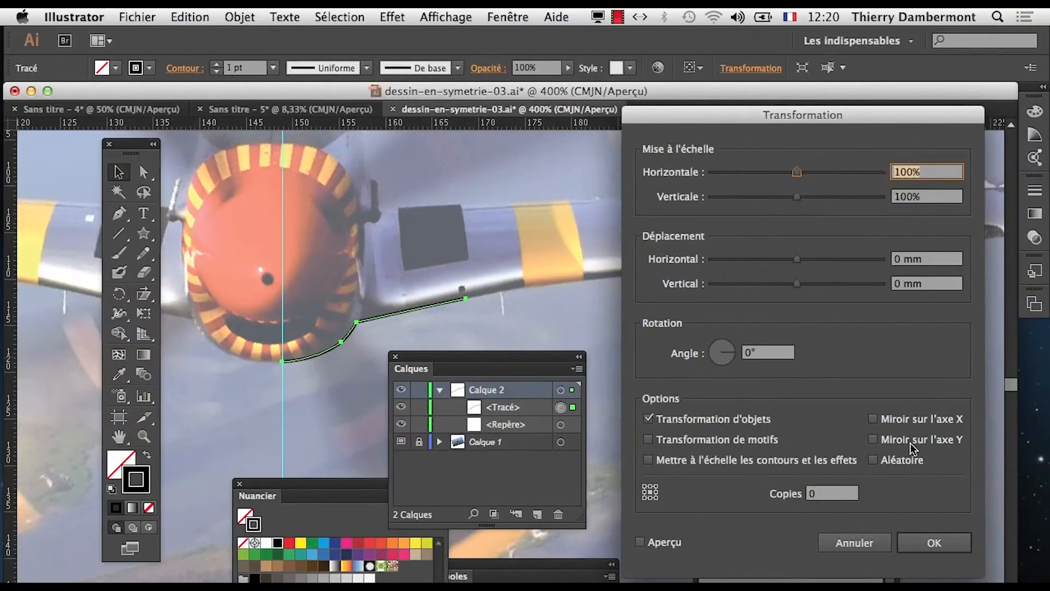
# - Set the effect to Miroir sur l'axe X with Aperçu enabled, using the middle-left reference point
pyautogui.click(879, 338)
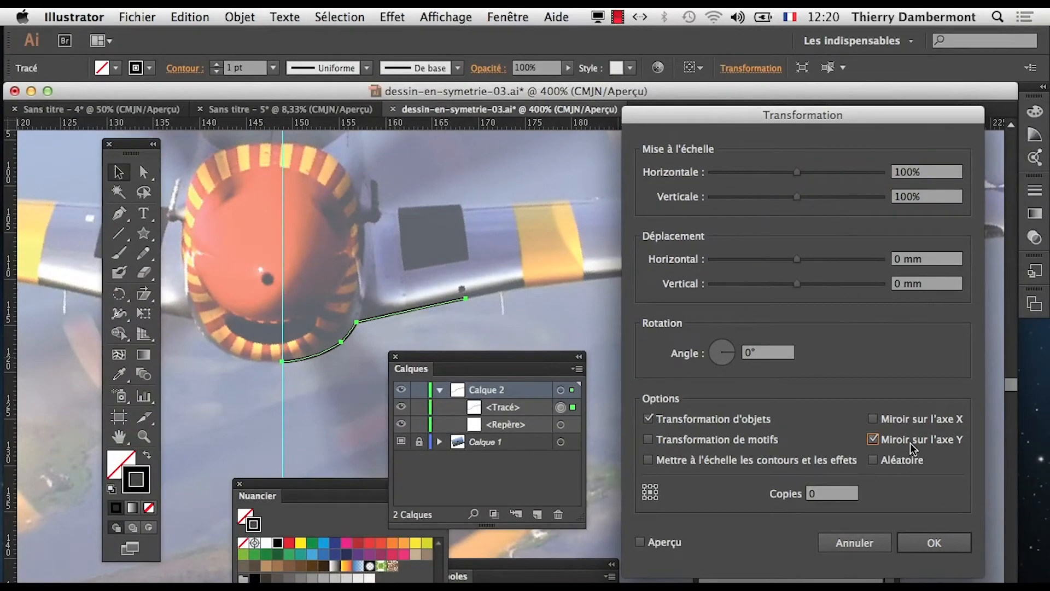
pyautogui.click(672, 545)
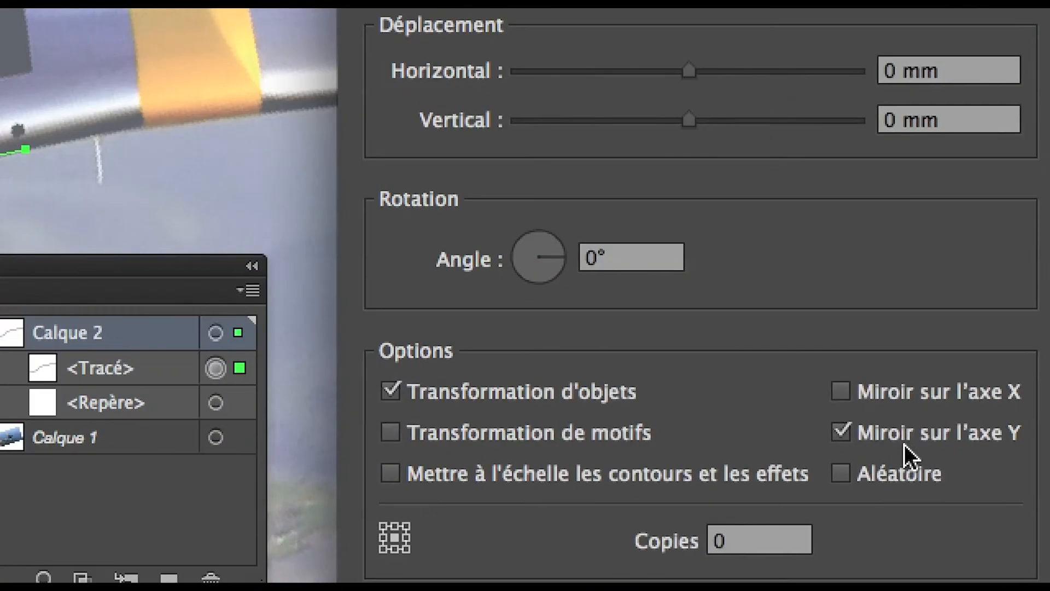
pyautogui.click(903, 440)
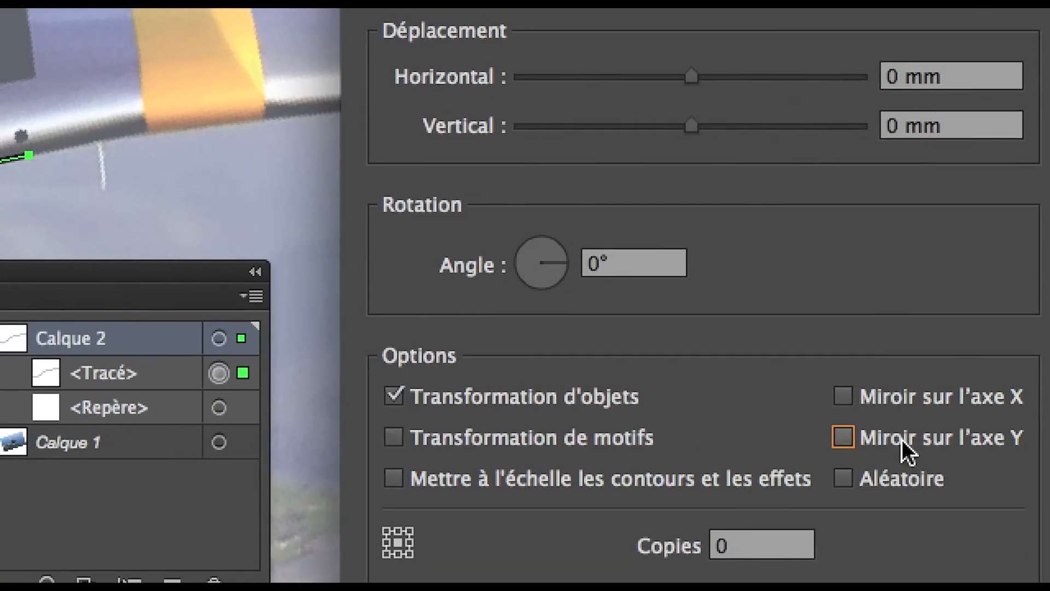
pyautogui.click(893, 394)
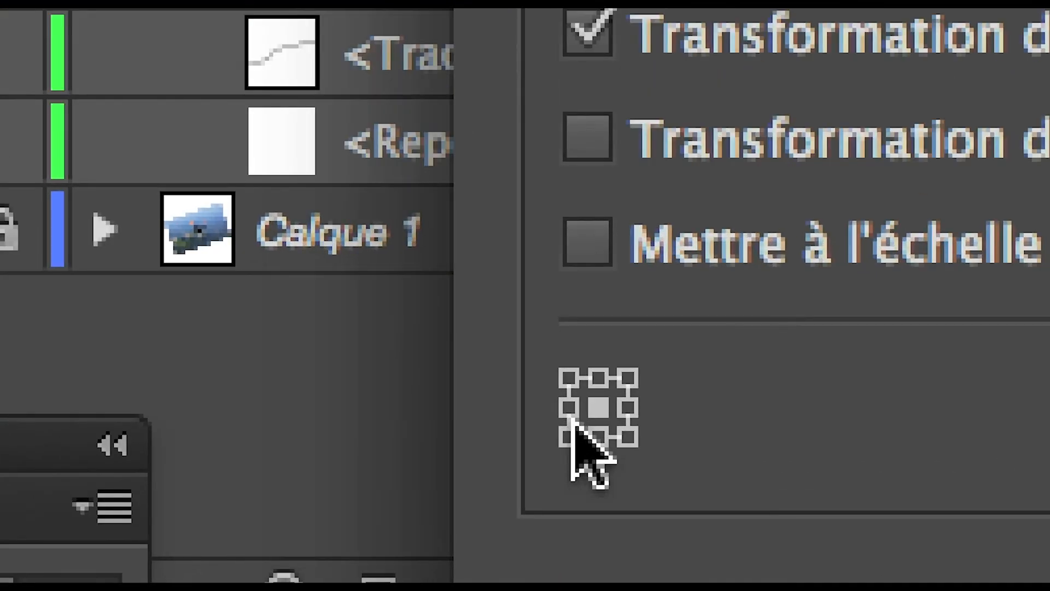
pyautogui.click(569, 407)
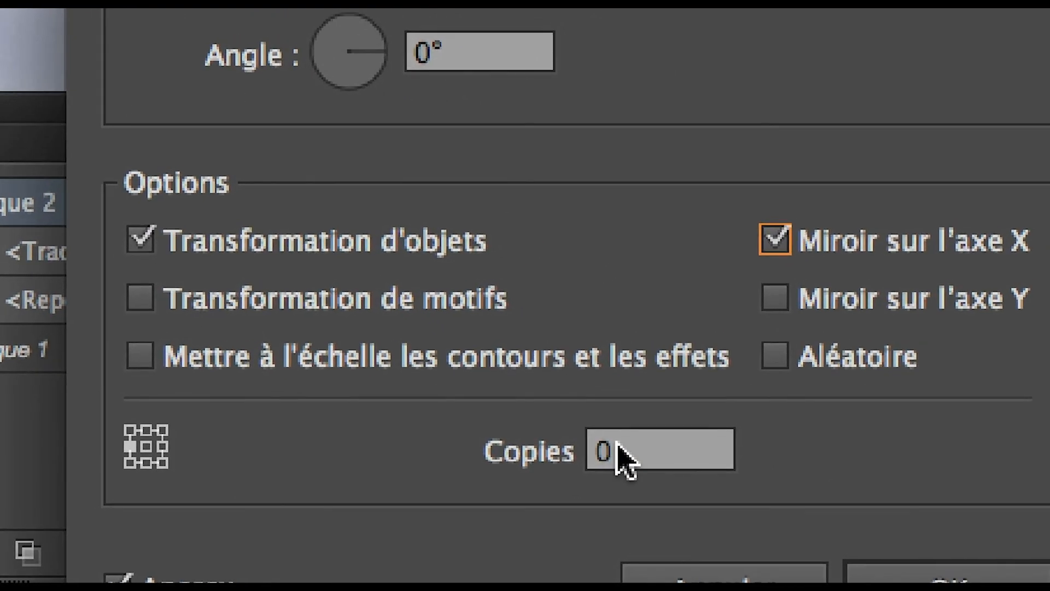
# - Set the Transformation effect's Copies to 1 and apply the mirrored copy of the traced path
pyautogui.click(618, 444)
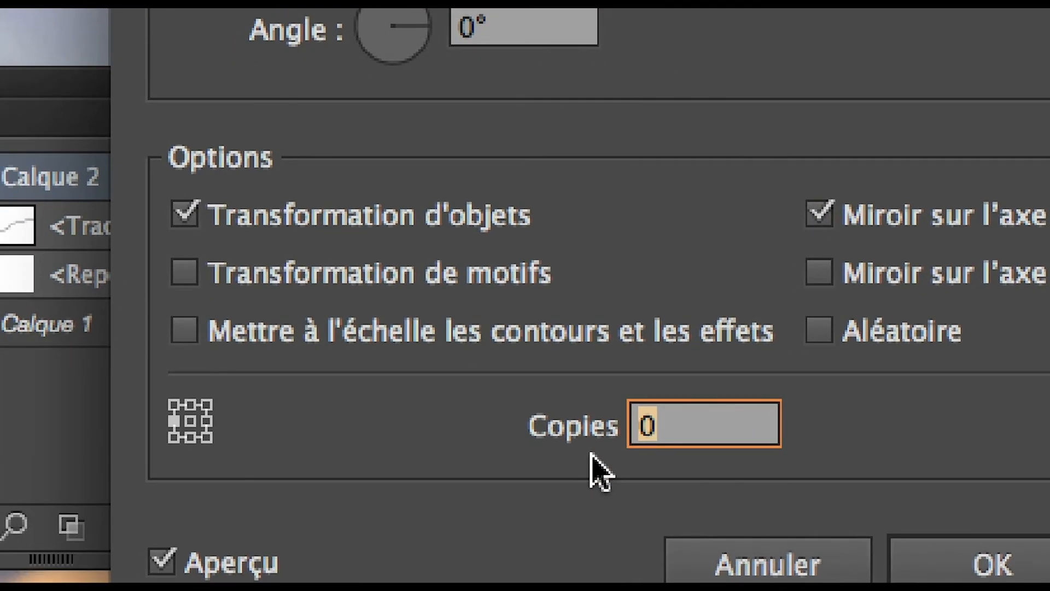
pyautogui.write('1')
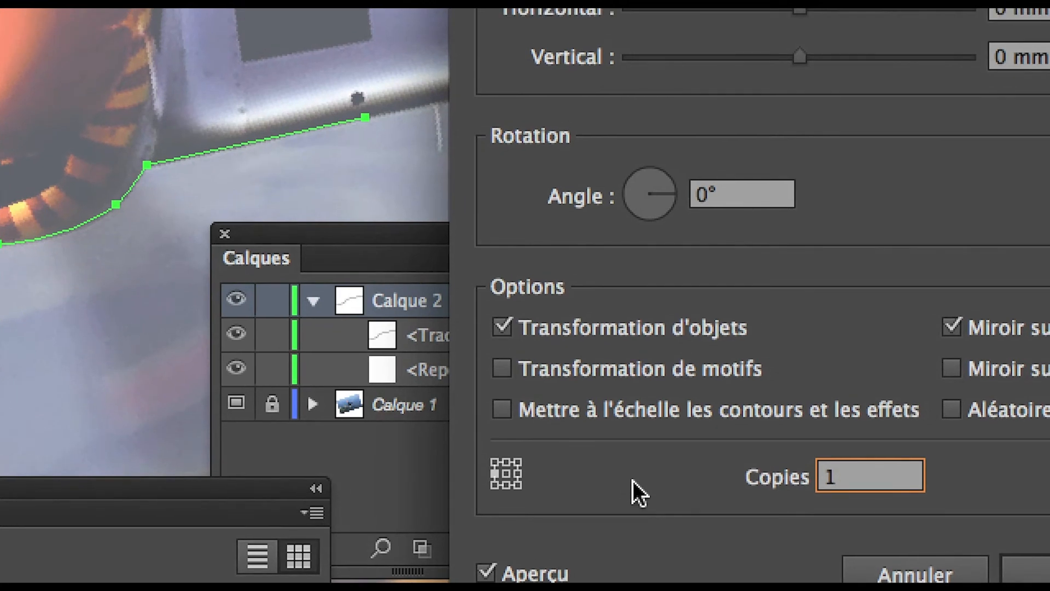
pyautogui.press('Tab')
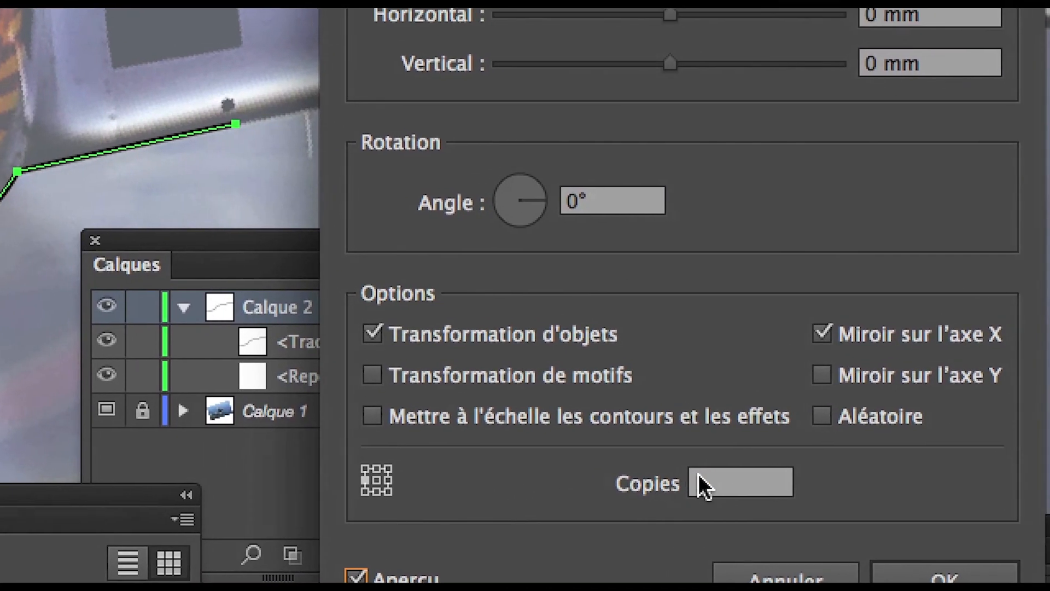
pyautogui.click(691, 474)
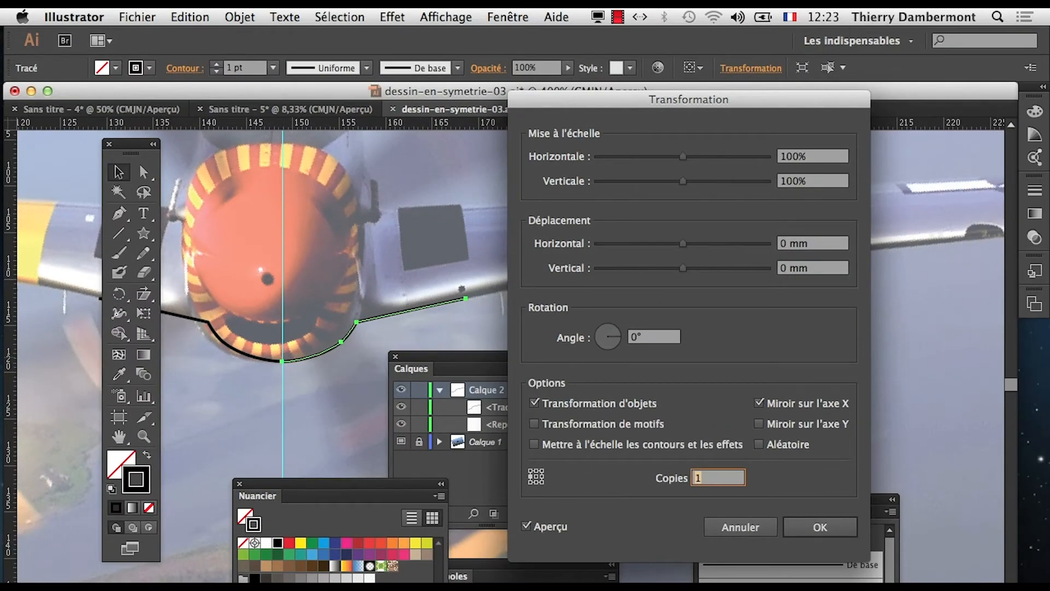
pyautogui.press('Return')
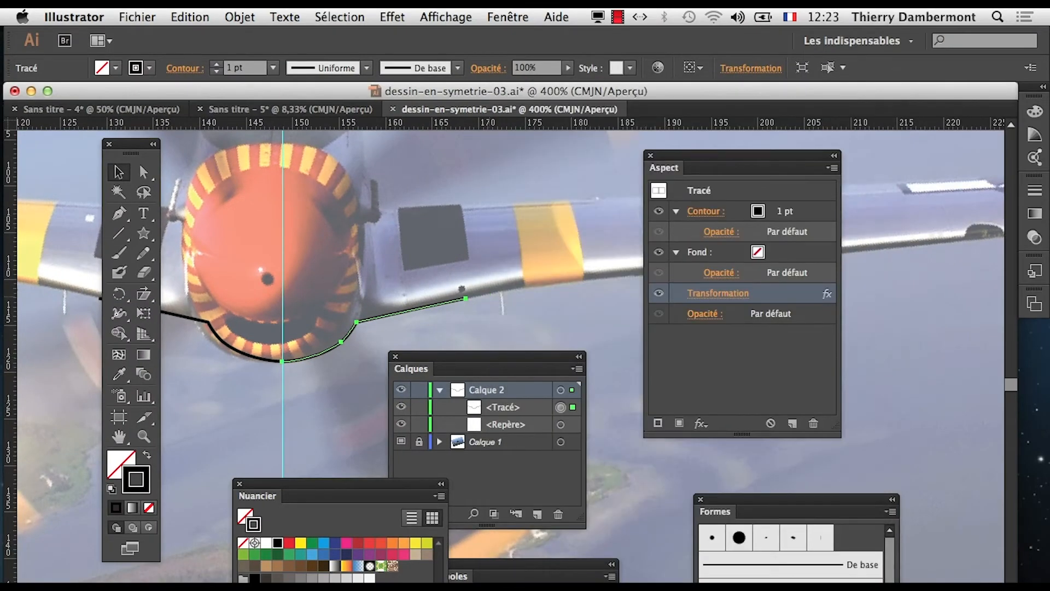
pyautogui.press('super+minus')
pyautogui.press('super+minus')
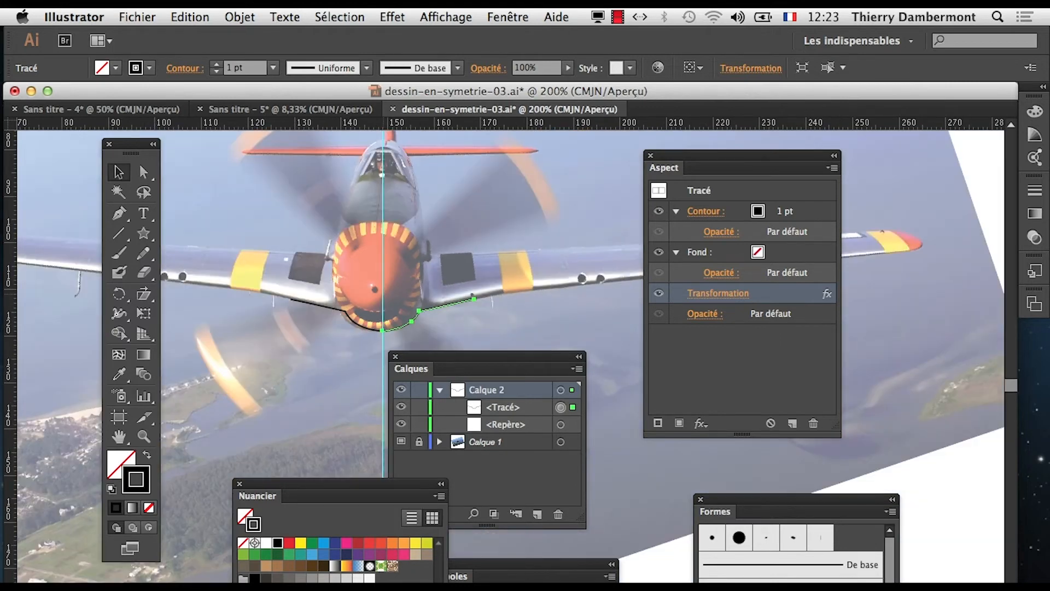
pyautogui.moveTo(525, 328); pyautogui.dragTo(477, 290)
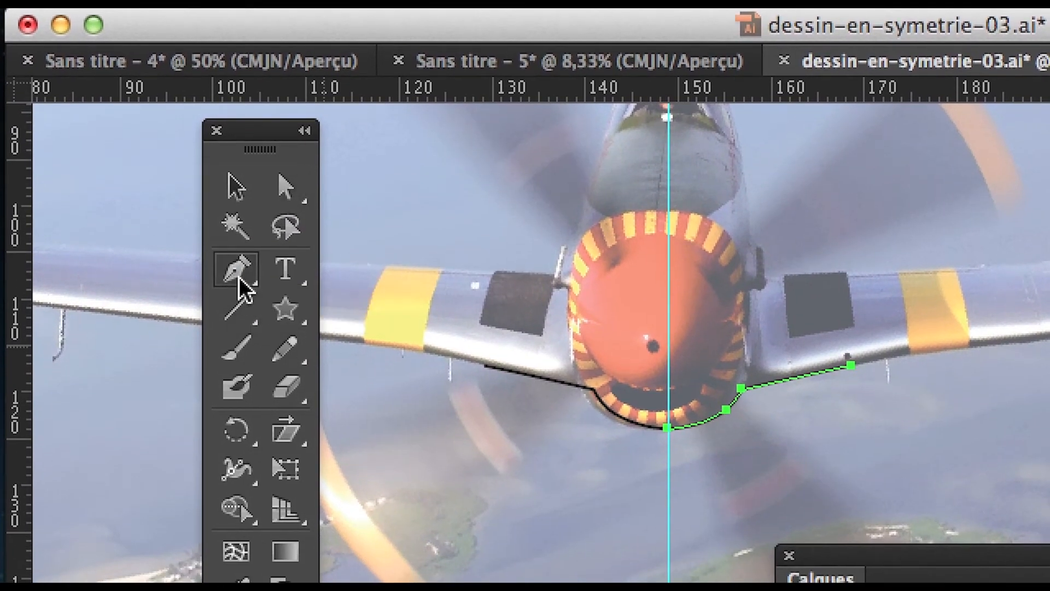
pyautogui.scroll(2, 444, 321)
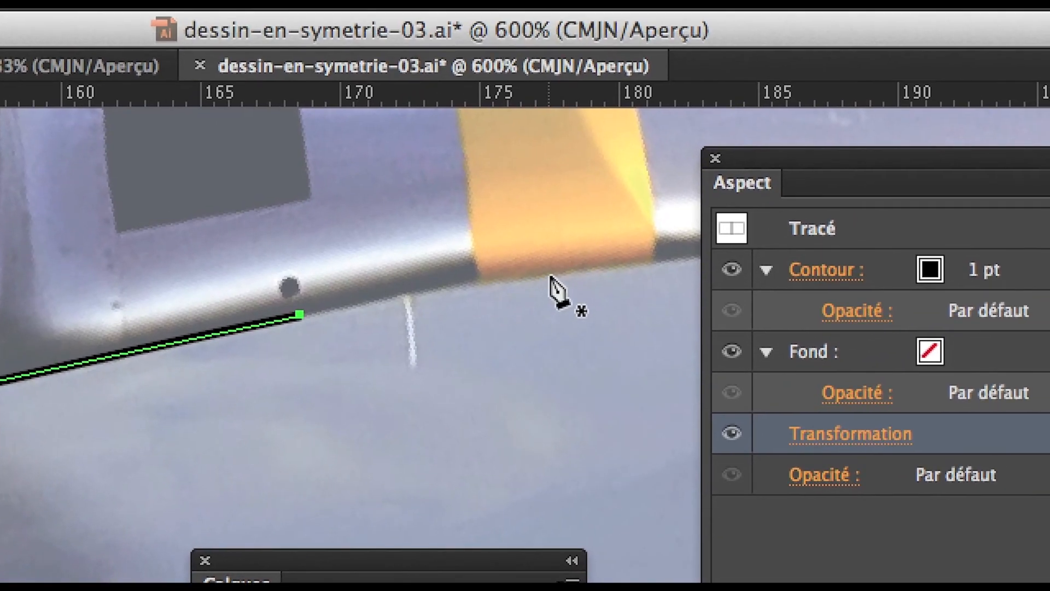
pyautogui.moveTo(551, 276); pyautogui.dragTo(560, 299)
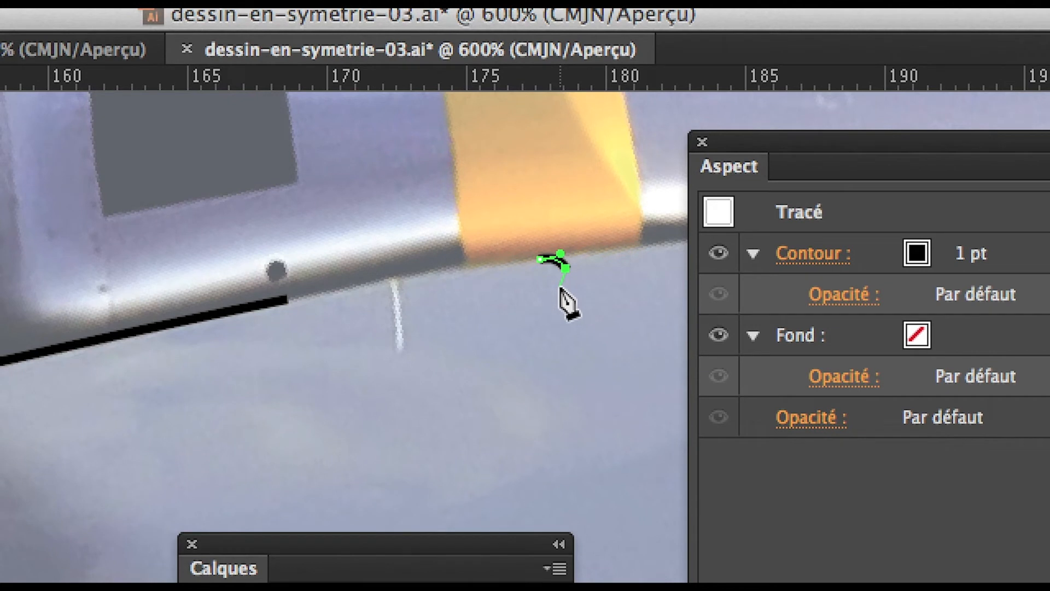
pyautogui.press('super+z')
pyautogui.press('super+z')
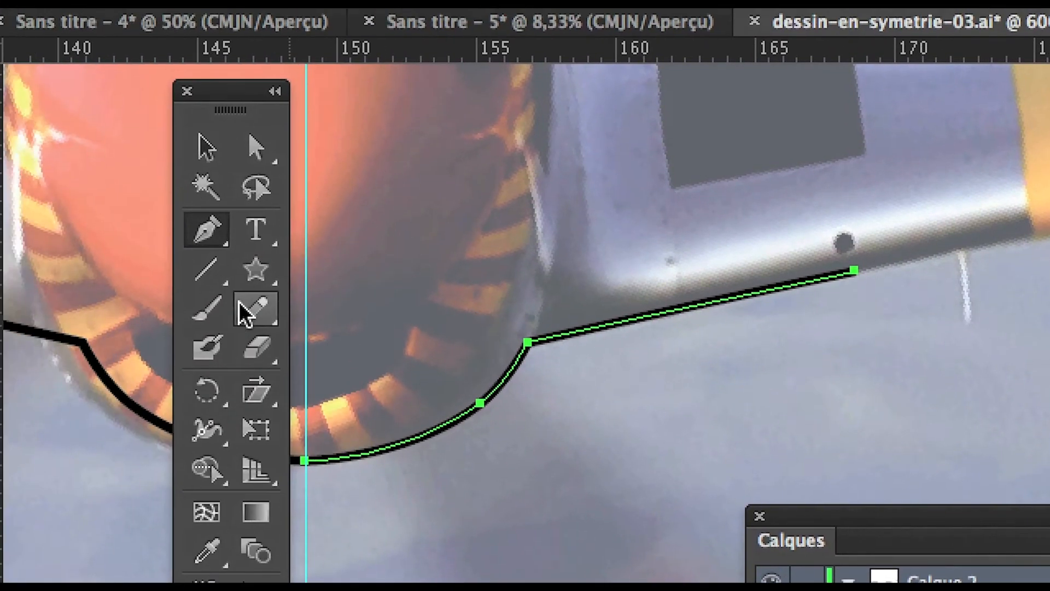
# - Resume the traced path from its outer end with the Pen tool and add a curved segment to the yellow band's lower edge
pyautogui.click(257, 151)
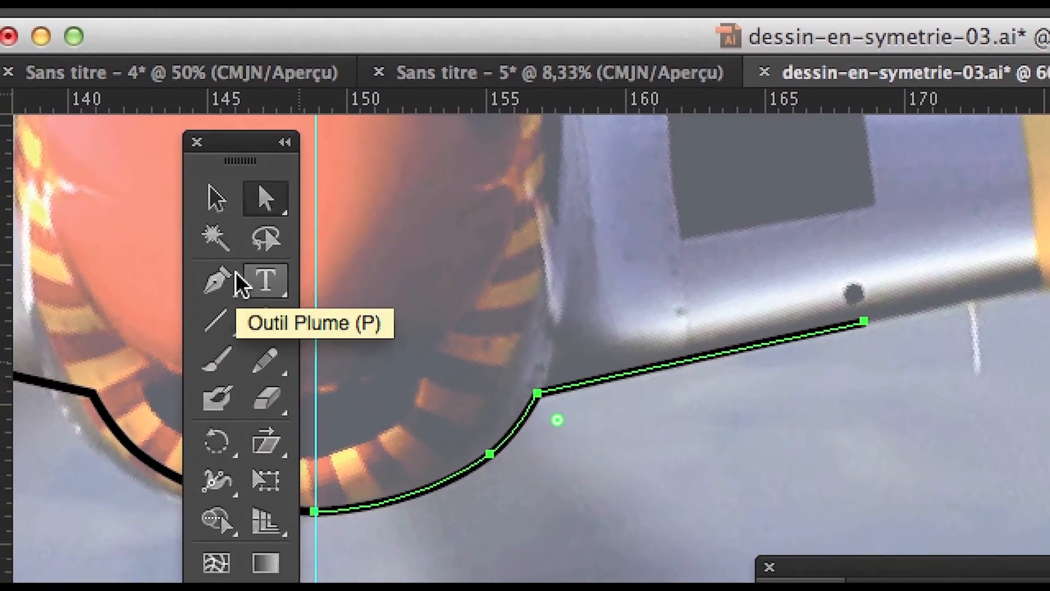
pyautogui.click(194, 327)
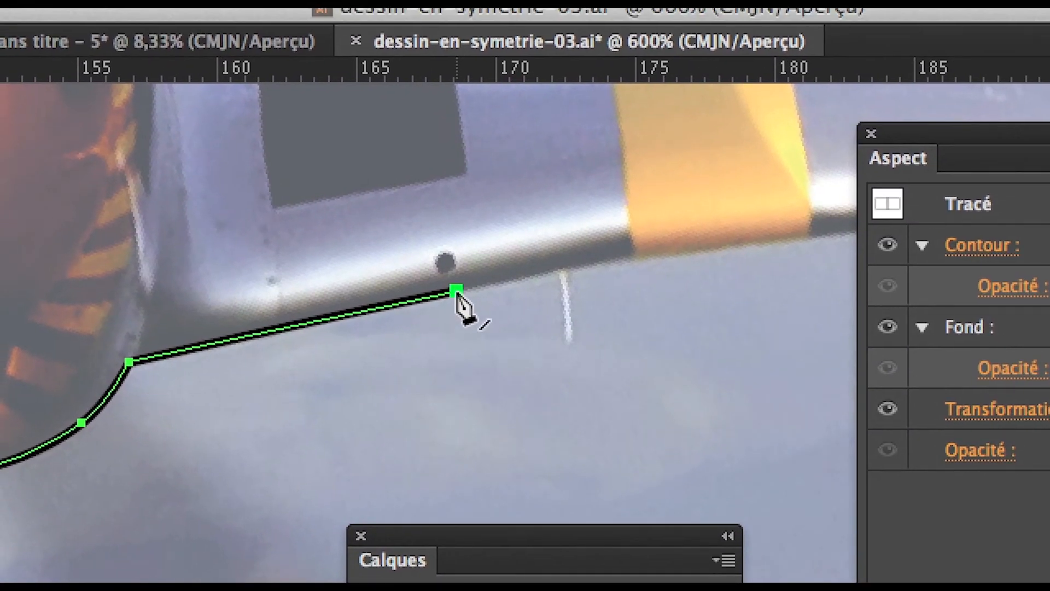
pyautogui.click(457, 292)
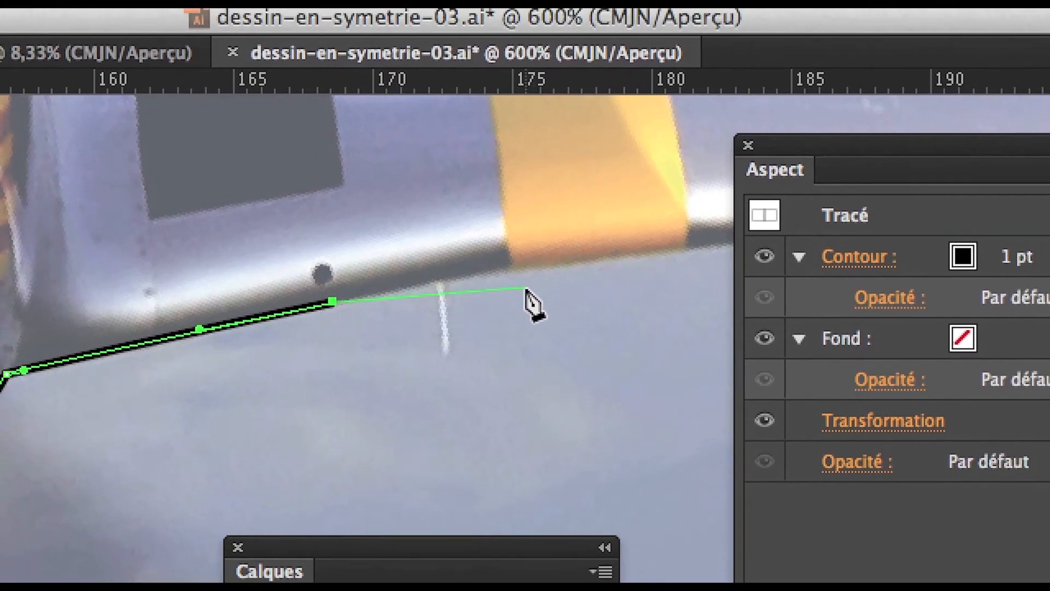
pyautogui.press('space')
pyautogui.moveTo(524, 288); pyautogui.dragTo(391, 383)
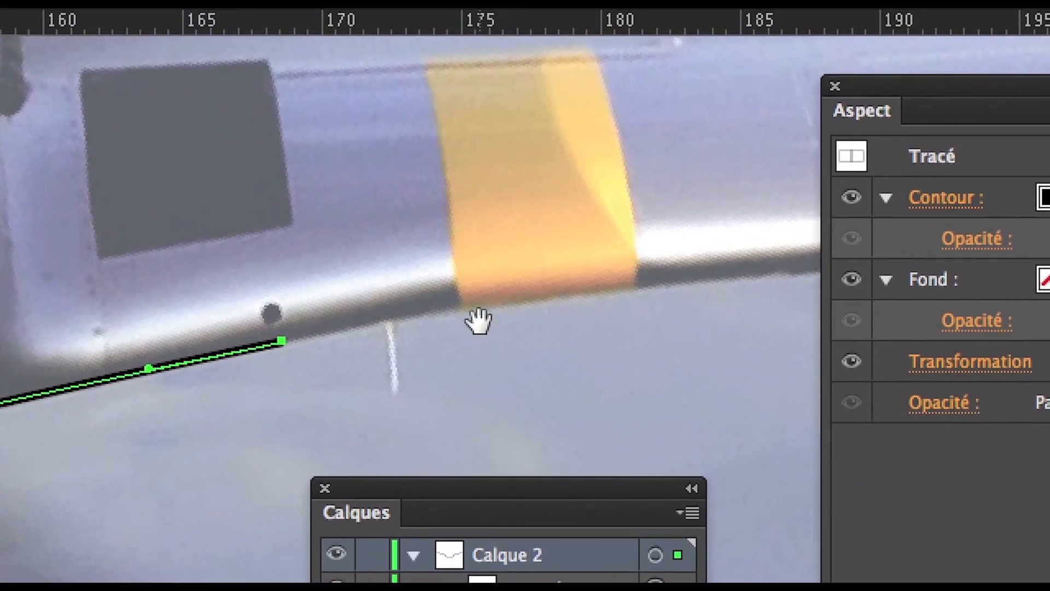
pyautogui.moveTo(478, 321); pyautogui.dragTo(374, 321)
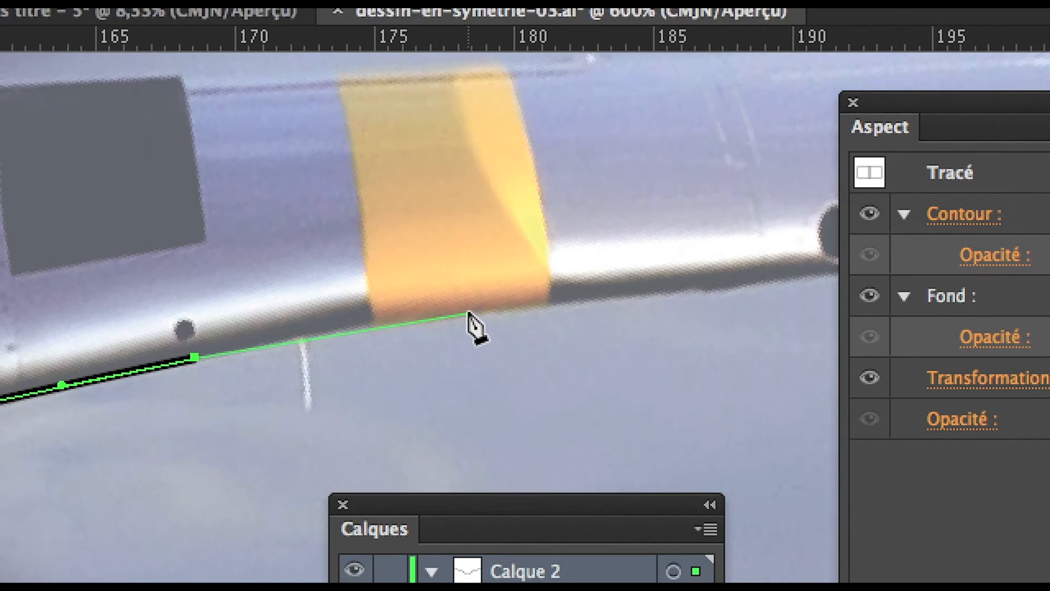
pyautogui.moveTo(468, 312)
pyautogui.mouseDown()
pyautogui.moveTo(491, 309)
pyautogui.moveTo(350, 304)
pyautogui.moveTo(317, 327)
pyautogui.mouseUp()
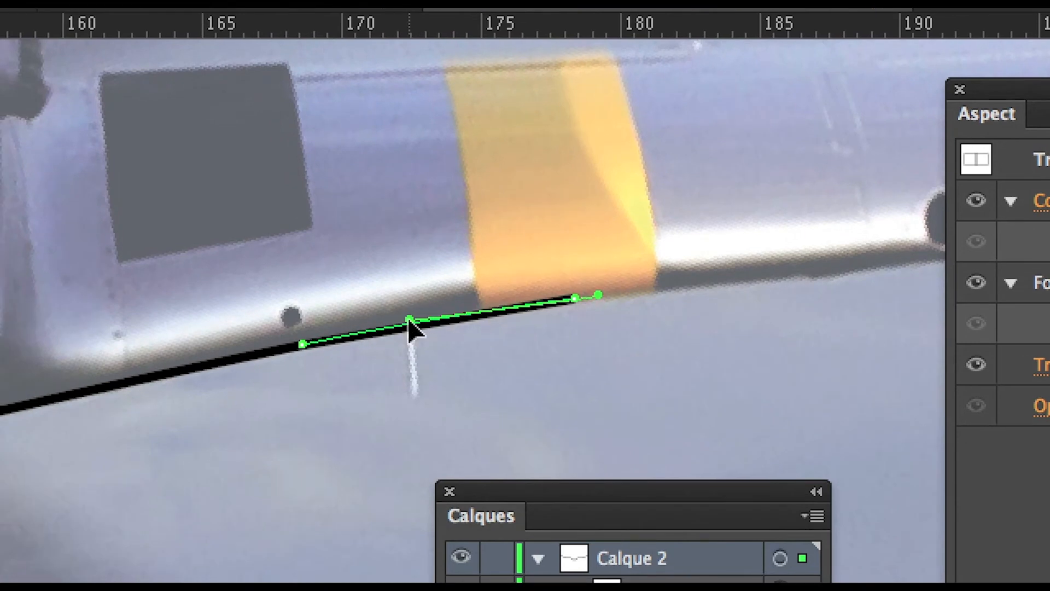
pyautogui.moveTo(408, 318); pyautogui.dragTo(409, 318)
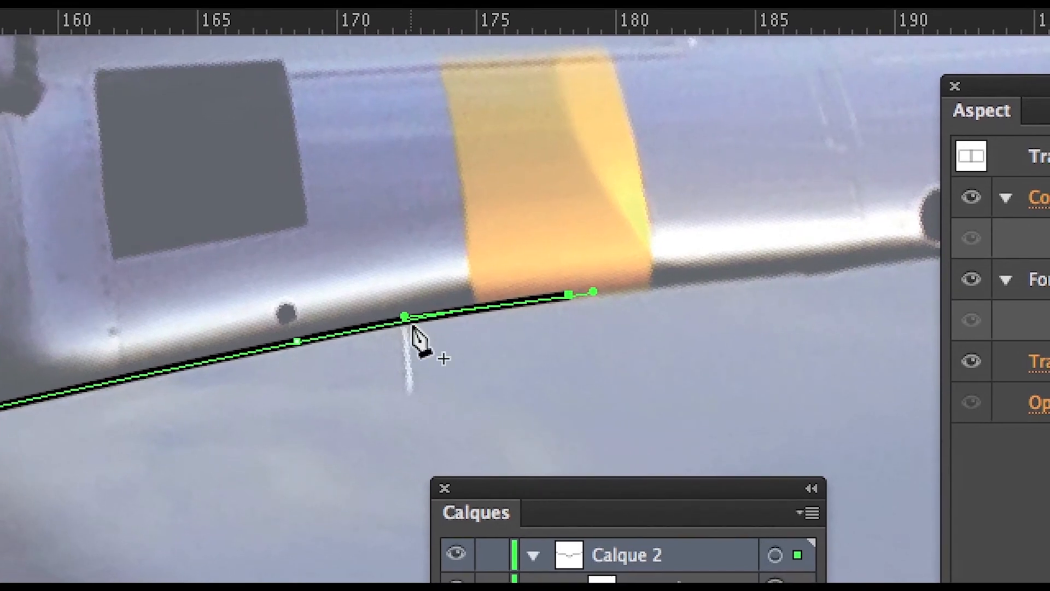
# - Extend the path along the wing's lower edge with a smooth anchor beneath the first round opening, at about X 192 mm
pyautogui.press('space')
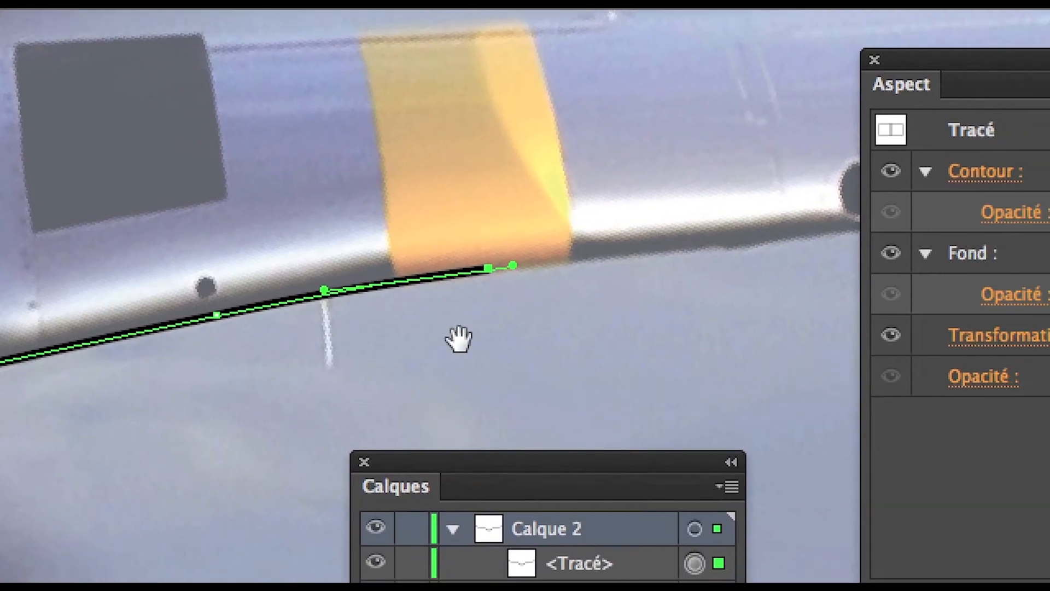
pyautogui.moveTo(495, 342); pyautogui.dragTo(345, 366)
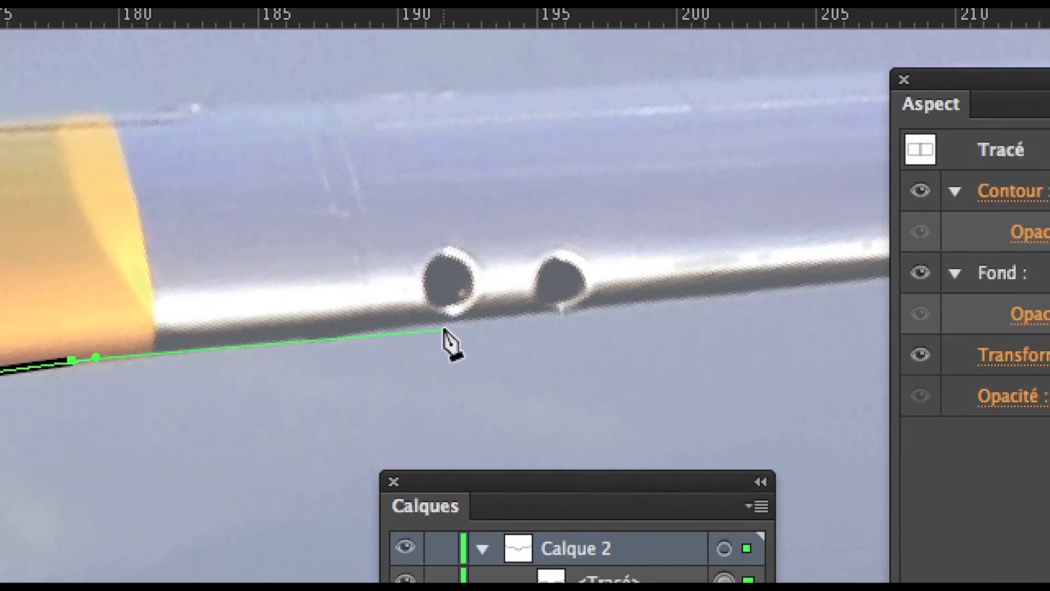
pyautogui.moveTo(448, 325); pyautogui.dragTo(467, 323)
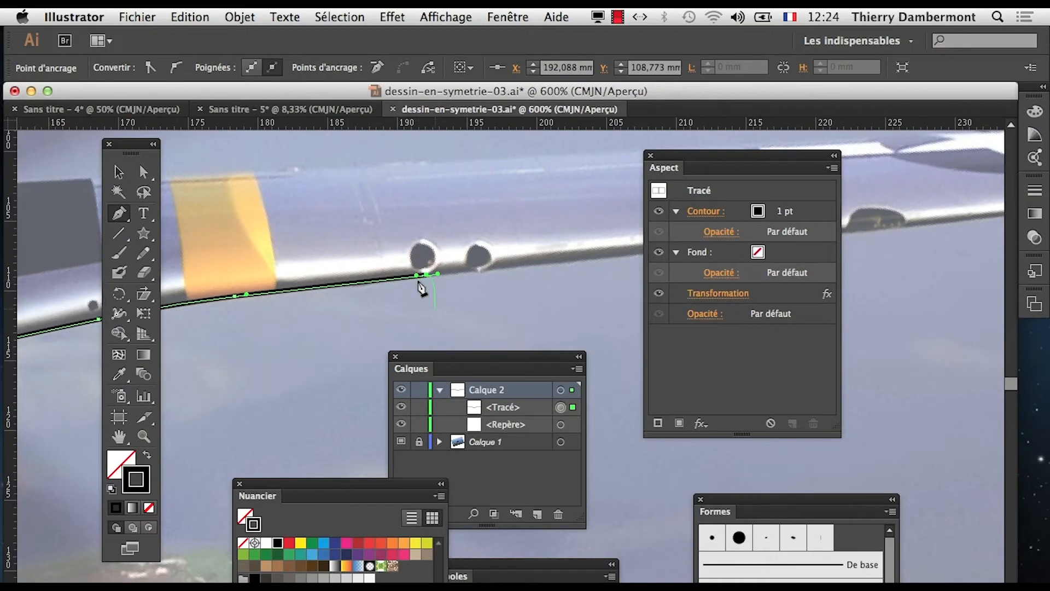
# - Continue the outline towards the wing tip with another anchor on the lower edge, at about X 210 mm and Y 107 mm
pyautogui.keyDown('alt'); pyautogui.keyDown('super'); pyautogui.click(407, 298); pyautogui.keyUp('super'); pyautogui.keyUp('alt')
pyautogui.keyDown('alt'); pyautogui.keyDown('super'); pyautogui.click(402, 300); pyautogui.keyUp('super'); pyautogui.keyUp('alt')
pyautogui.keyDown('alt'); pyautogui.keyDown('super'); pyautogui.click(401, 300); pyautogui.keyUp('super'); pyautogui.keyUp('alt')
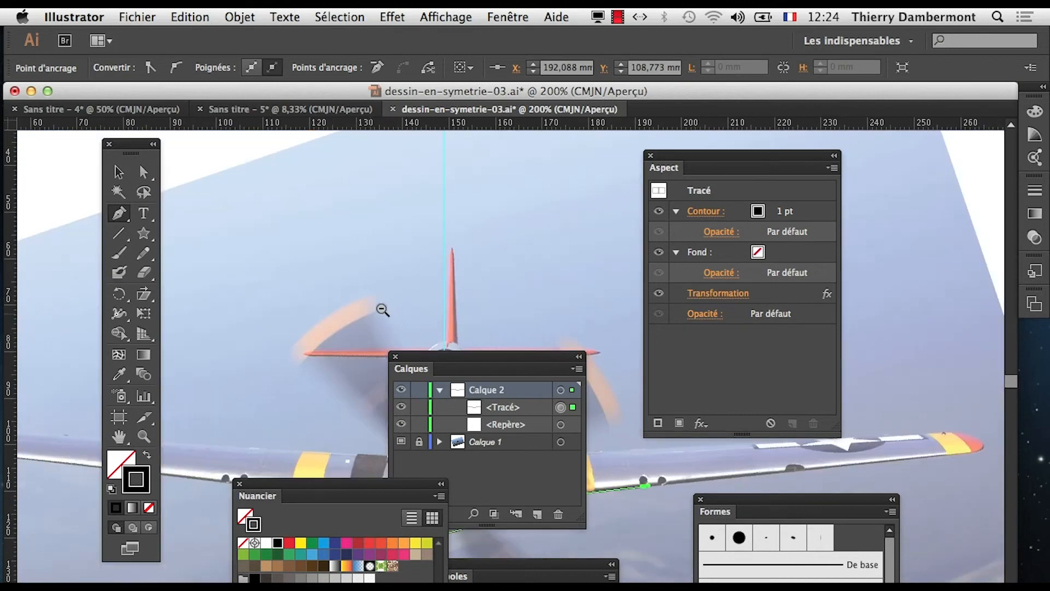
pyautogui.keyDown('alt'); pyautogui.keyDown('super'); pyautogui.click(383, 310); pyautogui.keyUp('super'); pyautogui.keyUp('alt')
pyautogui.moveTo(412, 328); pyautogui.dragTo(362, 164)
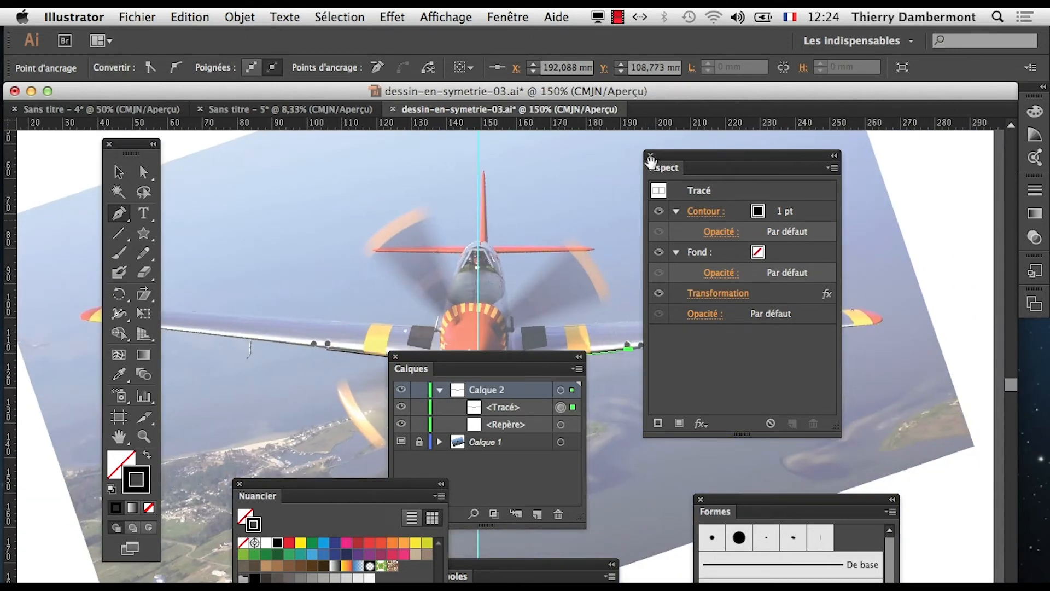
pyautogui.moveTo(509, 276); pyautogui.dragTo(408, 173)
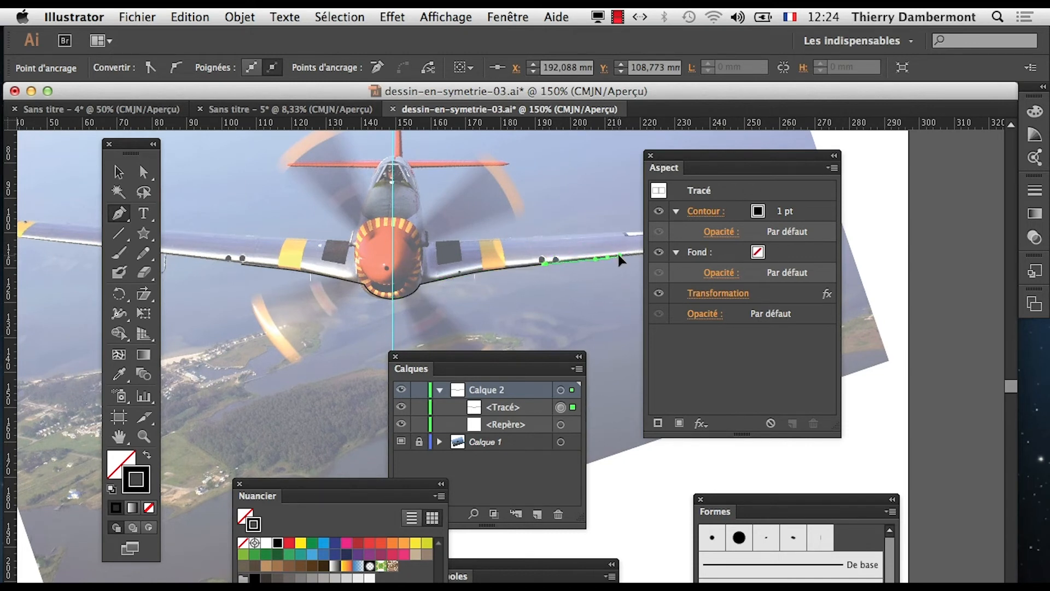
pyautogui.click(620, 256)
pyautogui.moveTo(612, 264); pyautogui.dragTo(403, 310)
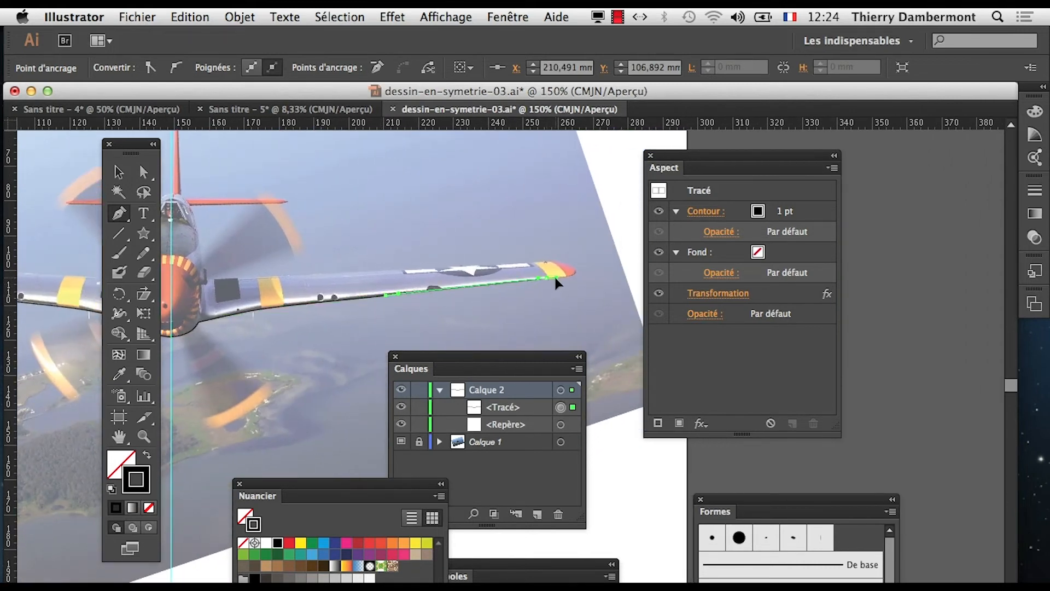
# - Add a smooth anchor on the lower edge at the wing's outer yellow band, about X 257 mm and Y 102 mm, and inspect the mirrored wing
pyautogui.moveTo(391, 304); pyautogui.dragTo(637, 304)
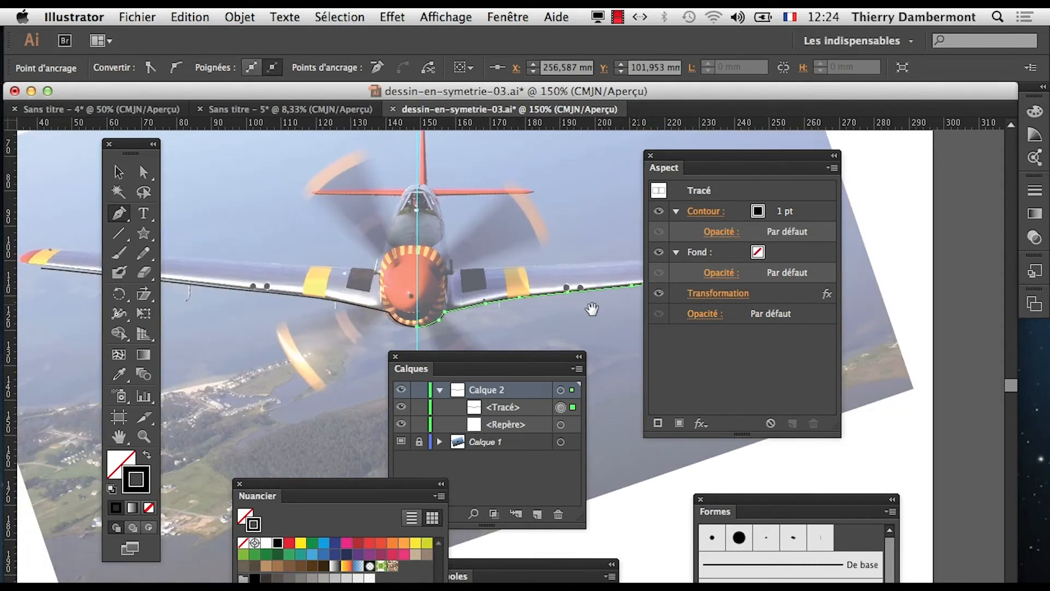
pyautogui.moveTo(398, 323); pyautogui.dragTo(581, 319)
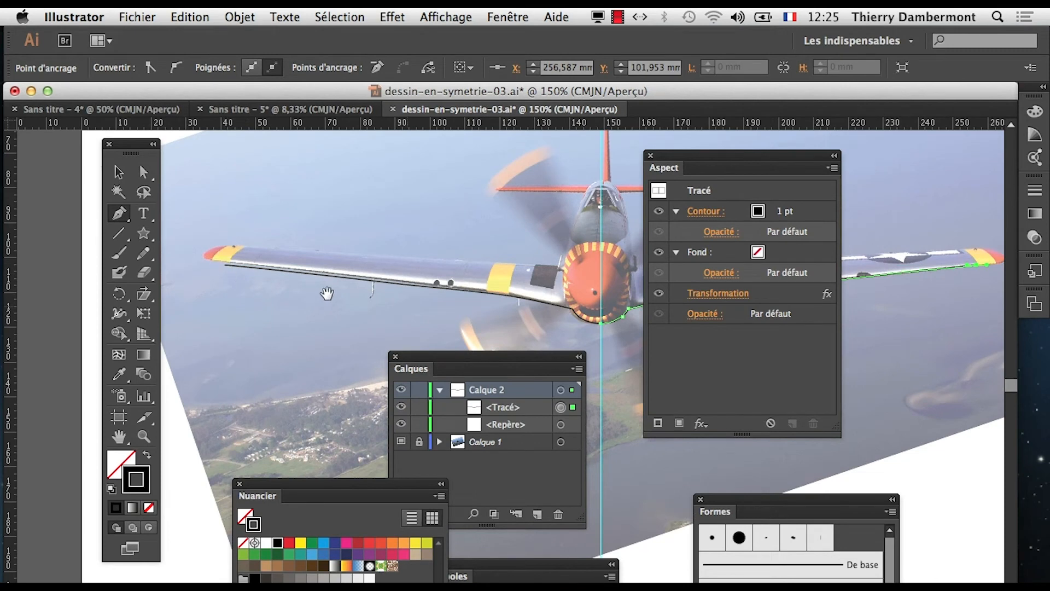
pyautogui.moveTo(407, 305); pyautogui.dragTo(234, 321)
pyautogui.moveTo(440, 320); pyautogui.dragTo(249, 329)
pyautogui.moveTo(498, 325); pyautogui.dragTo(417, 206)
pyautogui.keyDown('super'); pyautogui.click(505, 311); pyautogui.keyUp('super')
pyautogui.keyDown('super'); pyautogui.click(487, 319); pyautogui.keyUp('super')
pyautogui.moveTo(374, 316); pyautogui.dragTo(429, 234)
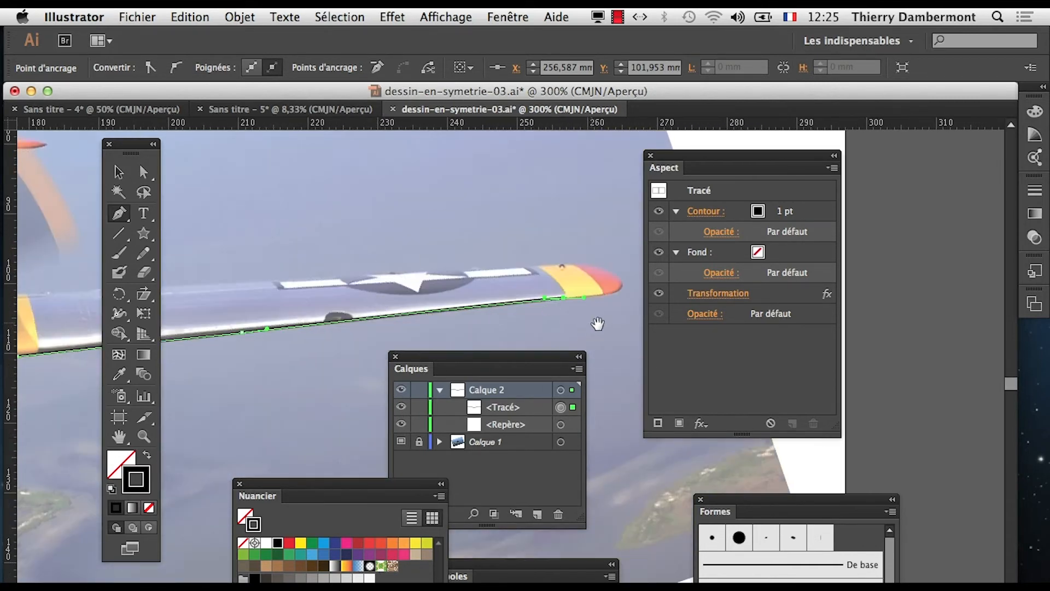
pyautogui.keyDown('super'); pyautogui.click(598, 323); pyautogui.keyUp('super')
pyautogui.moveTo(553, 321); pyautogui.dragTo(476, 198)
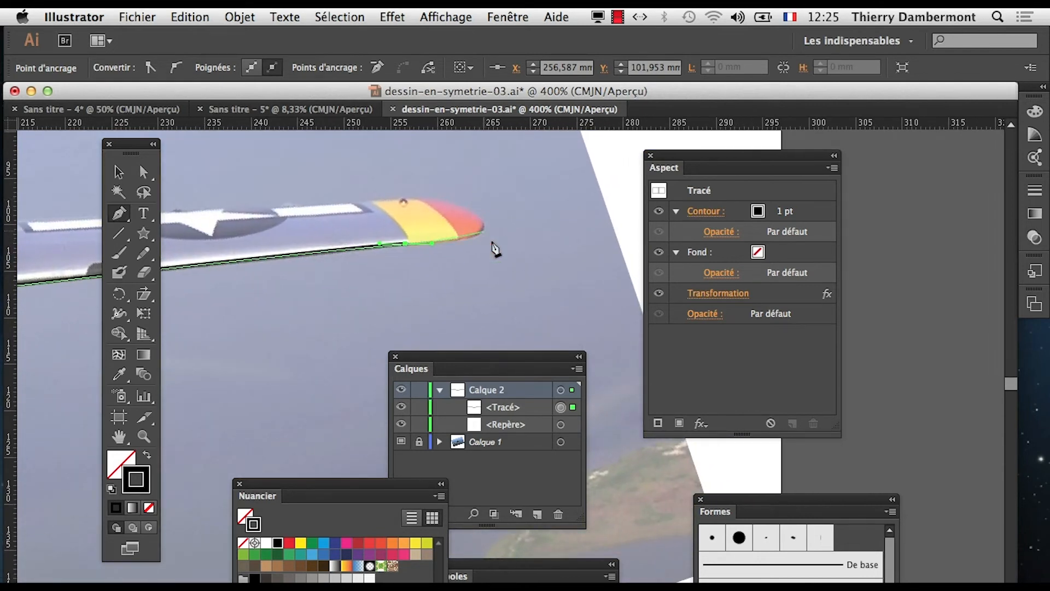
pyautogui.moveTo(468, 238); pyautogui.dragTo(474, 236)
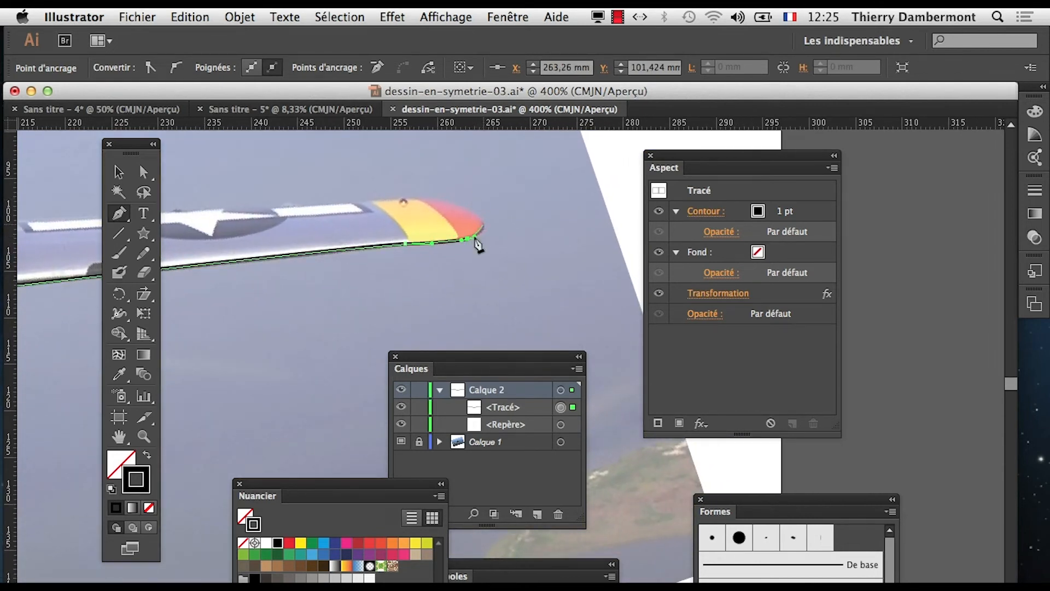
pyautogui.click(478, 213)
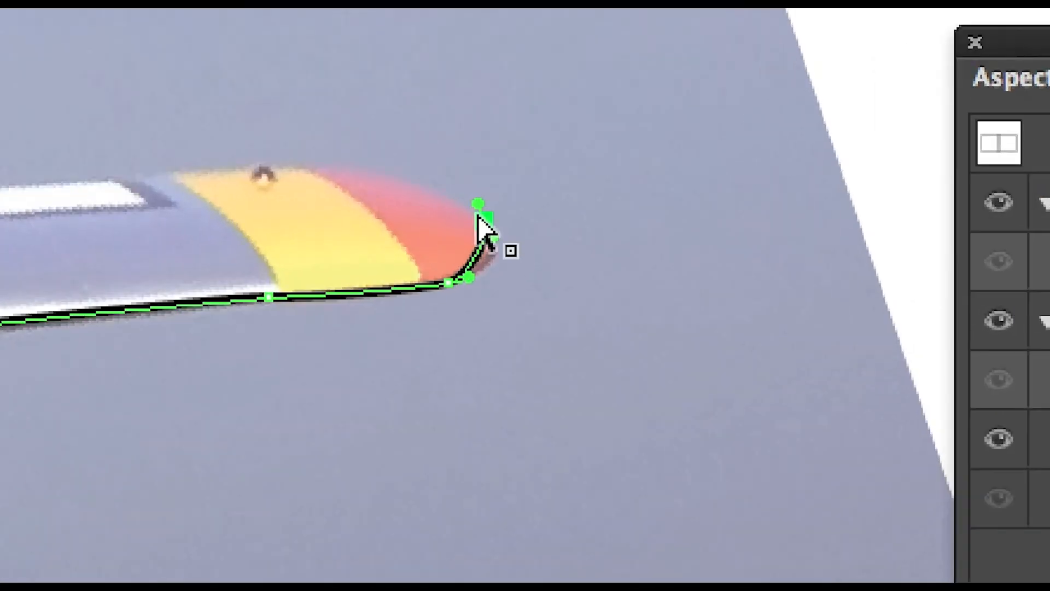
pyautogui.press('super+z')
pyautogui.press('super+z')
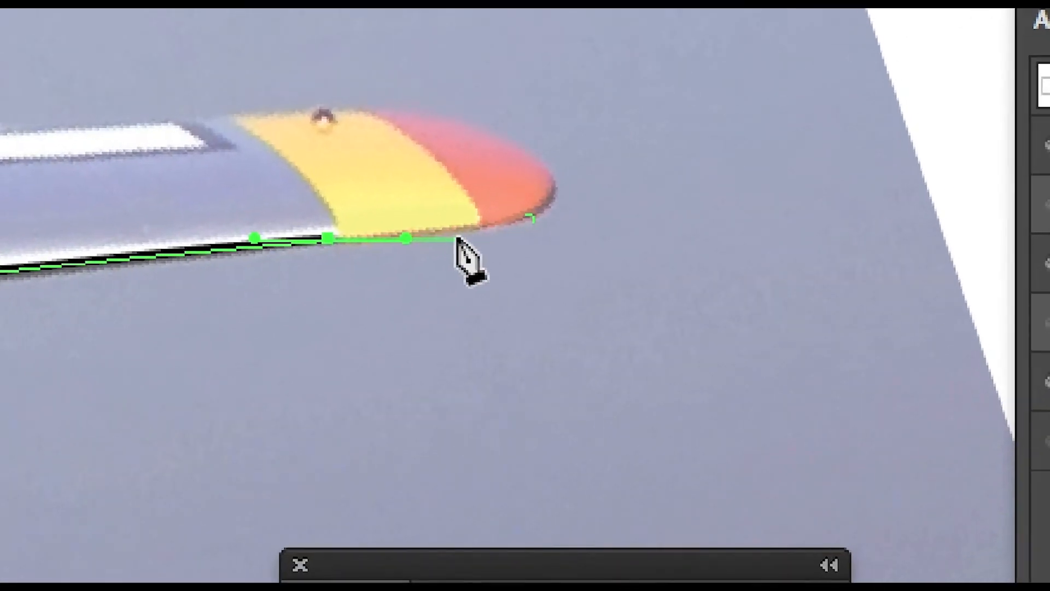
# - Round the wing's red tip with one anchor on its lower side and a smooth one on its upper side, adjusting the handles to the photo
pyautogui.moveTo(506, 223)
pyautogui.mouseDown()
pyautogui.moveTo(516, 219)
pyautogui.moveTo(480, 234)
pyautogui.moveTo(433, 289)
pyautogui.mouseUp()
pyautogui.press('a')
pyautogui.moveTo(466, 249)
pyautogui.mouseDown()
pyautogui.moveTo(428, 222)
pyautogui.moveTo(427, 212)
pyautogui.moveTo(473, 204)
pyautogui.moveTo(460, 193)
pyautogui.moveTo(517, 245)
pyautogui.mouseUp()
pyautogui.press('p')
pyautogui.press('a')
pyautogui.press('p')
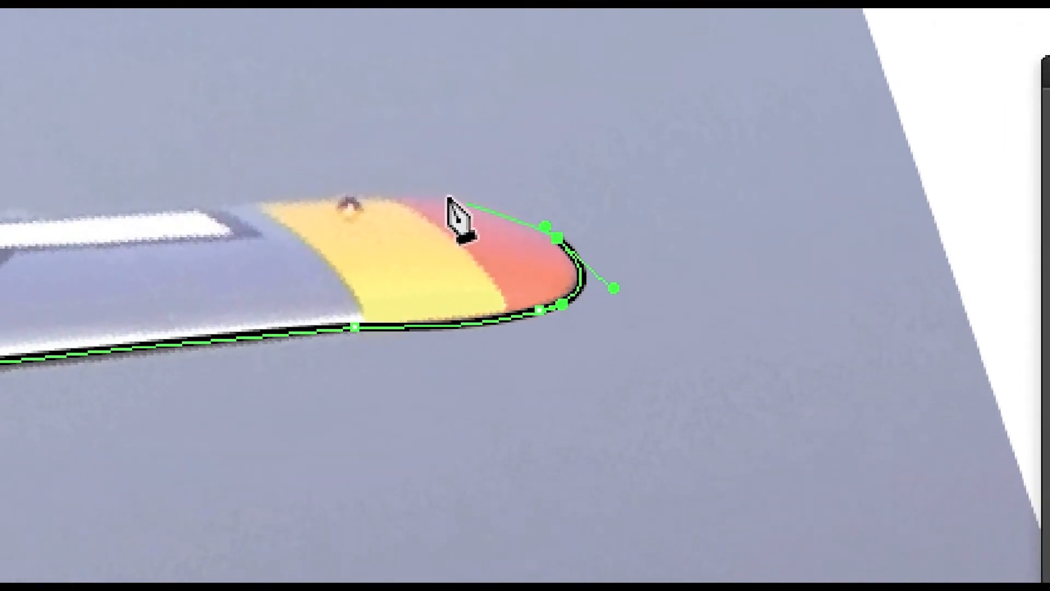
# - Add a smooth anchor on the upper edge where the red and yellow bands meet, and lengthen its incoming handle to fit the tip's curve
pyautogui.moveTo(291, 127); pyautogui.dragTo(275, 127)
pyautogui.moveTo(428, 198); pyautogui.dragTo(432, 205)
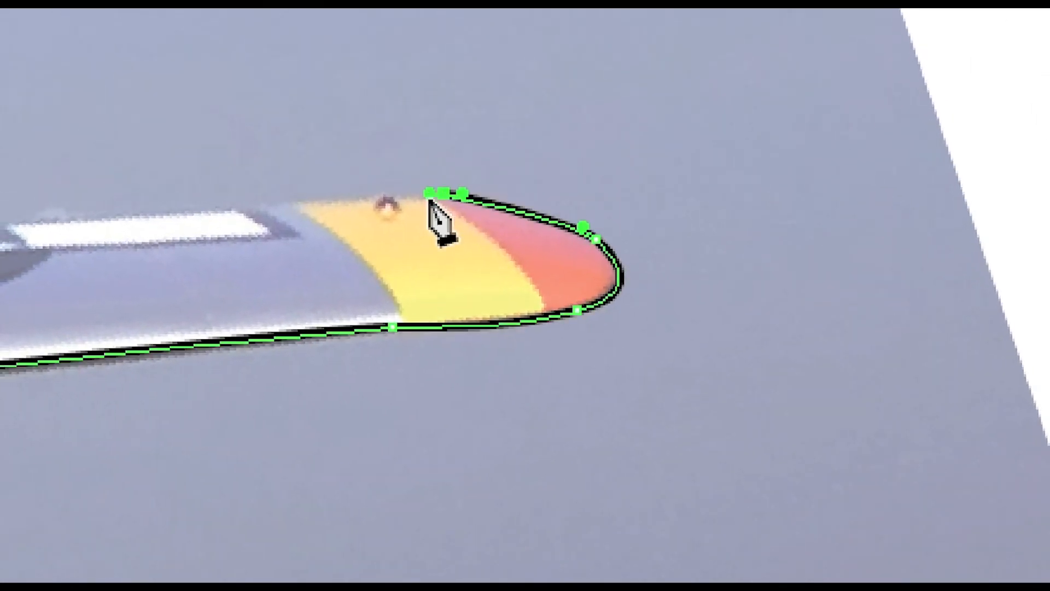
pyautogui.press('a')
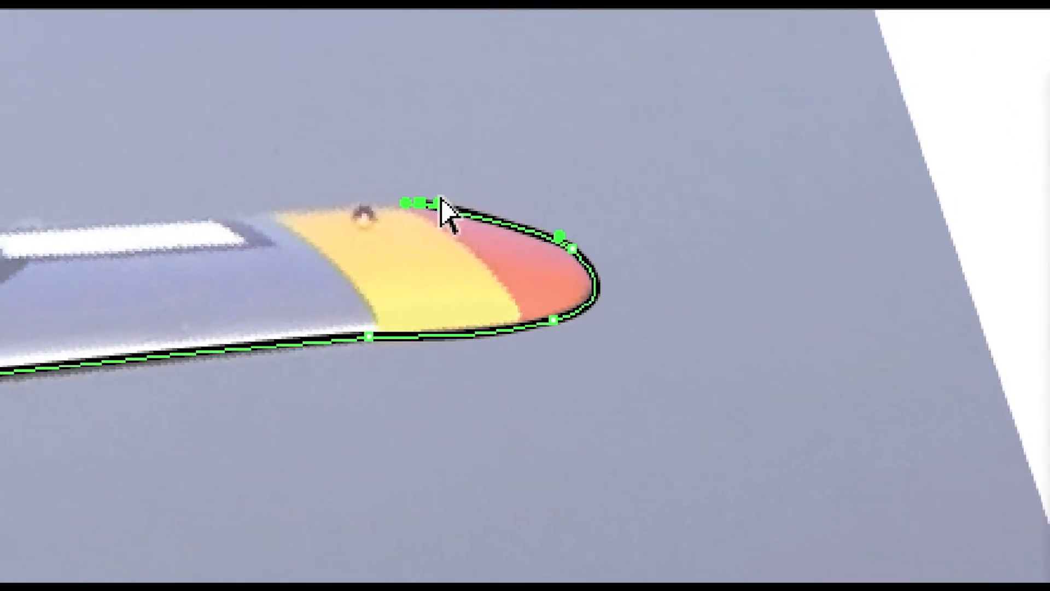
pyautogui.moveTo(444, 186); pyautogui.dragTo(458, 198)
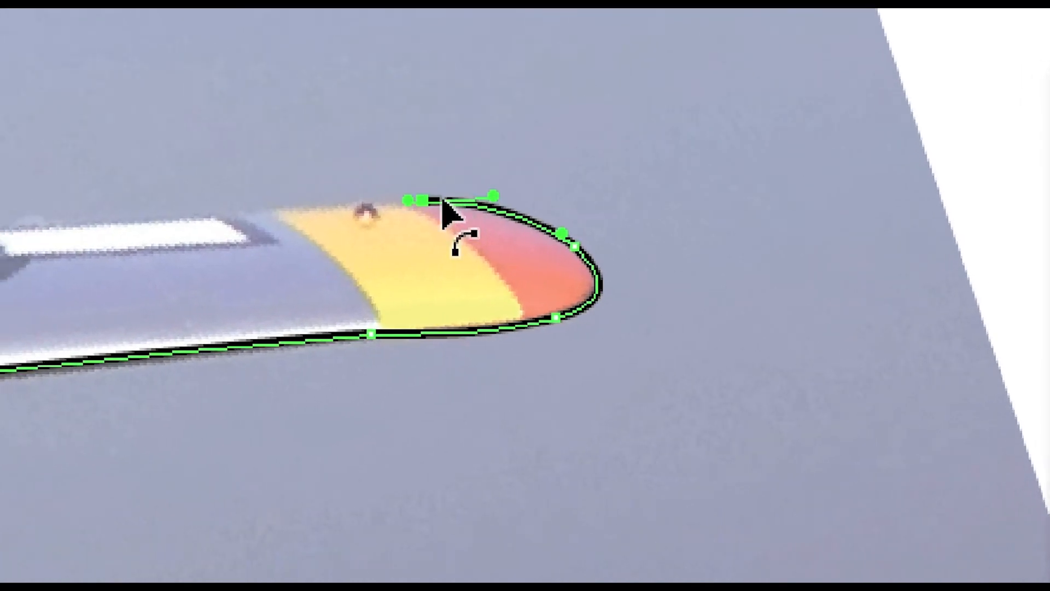
pyautogui.press('p')
# - Trace the wing's upper edge inward with anchors at about X 247 mm and X 204 mm, ending at the wing root near X 159 mm, Y 102 mm
pyautogui.moveTo(353, 204); pyautogui.dragTo(525, 223)
pyautogui.press('a')
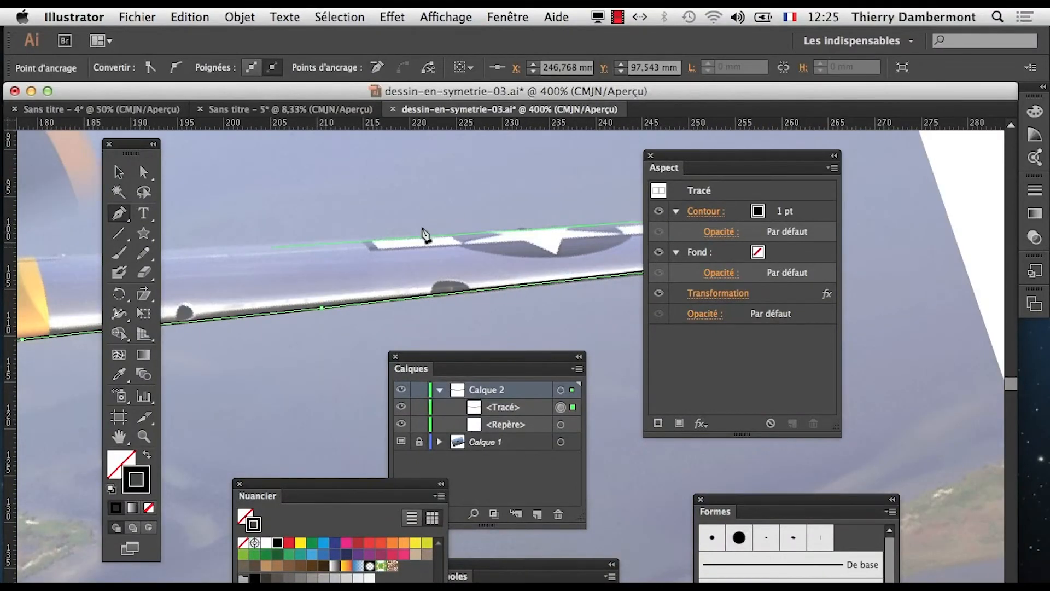
pyautogui.click(259, 243)
pyautogui.press('space')
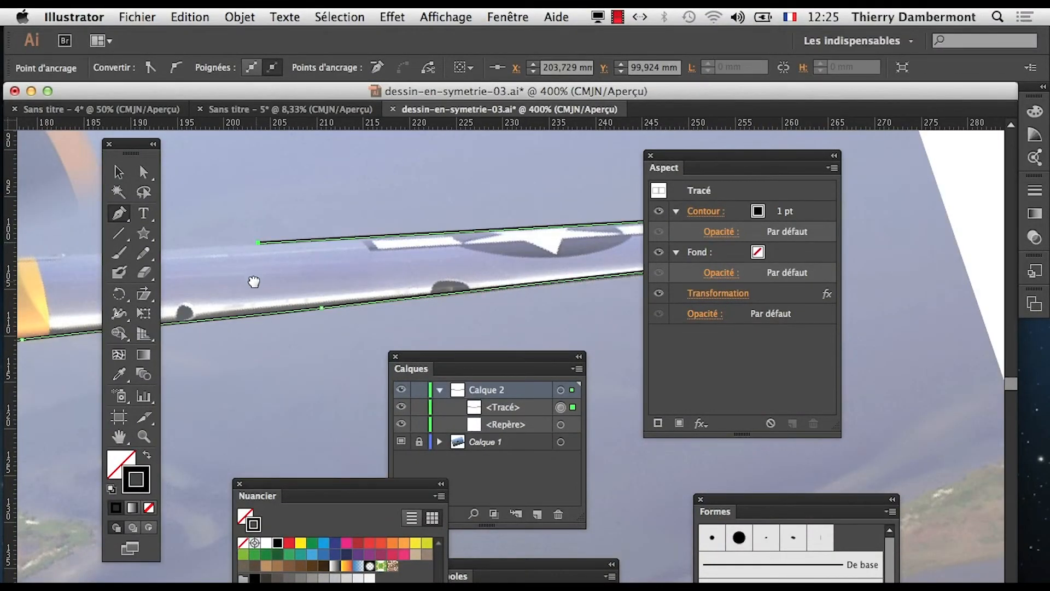
pyautogui.moveTo(254, 282); pyautogui.dragTo(399, 276)
pyautogui.moveTo(273, 304); pyautogui.dragTo(393, 299)
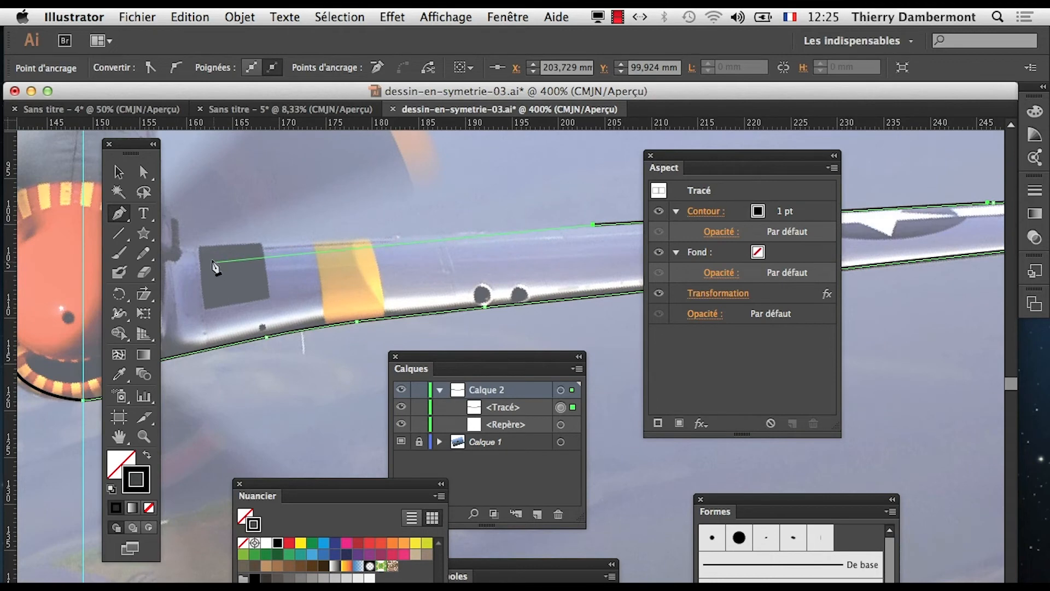
pyautogui.click(181, 245)
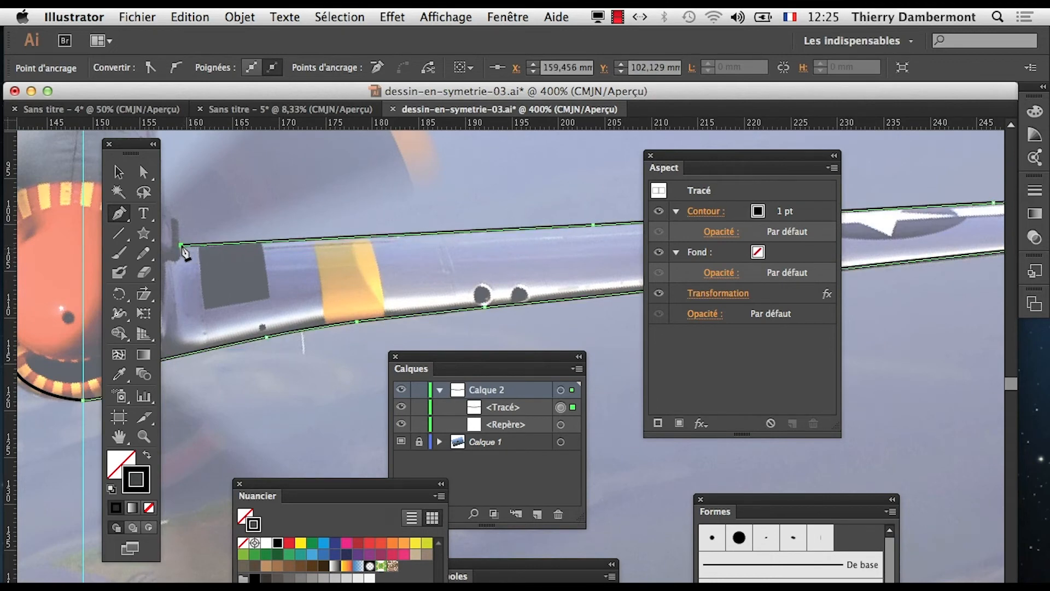
# - Trace the small dark bulge above the wing root with short segments, ending on the fuselage side at about X 158 mm, Y 98 mm
pyautogui.press('space')
pyautogui.moveTo(197, 267); pyautogui.dragTo(295, 348)
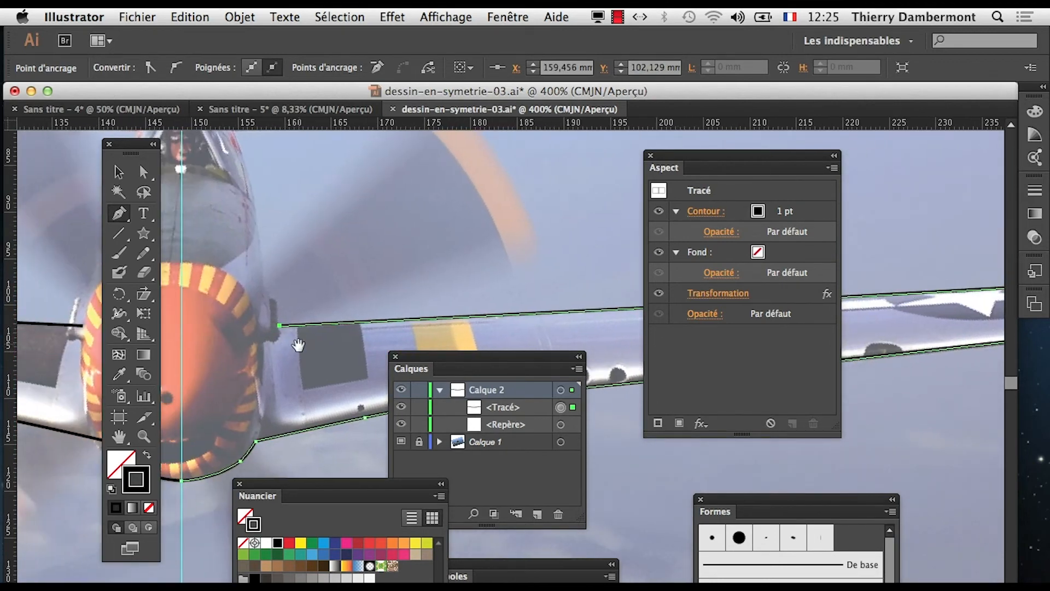
pyautogui.keyDown('super'); pyautogui.click(280, 313); pyautogui.keyUp('super')
pyautogui.moveTo(382, 322); pyautogui.dragTo(288, 206)
pyautogui.click(408, 264)
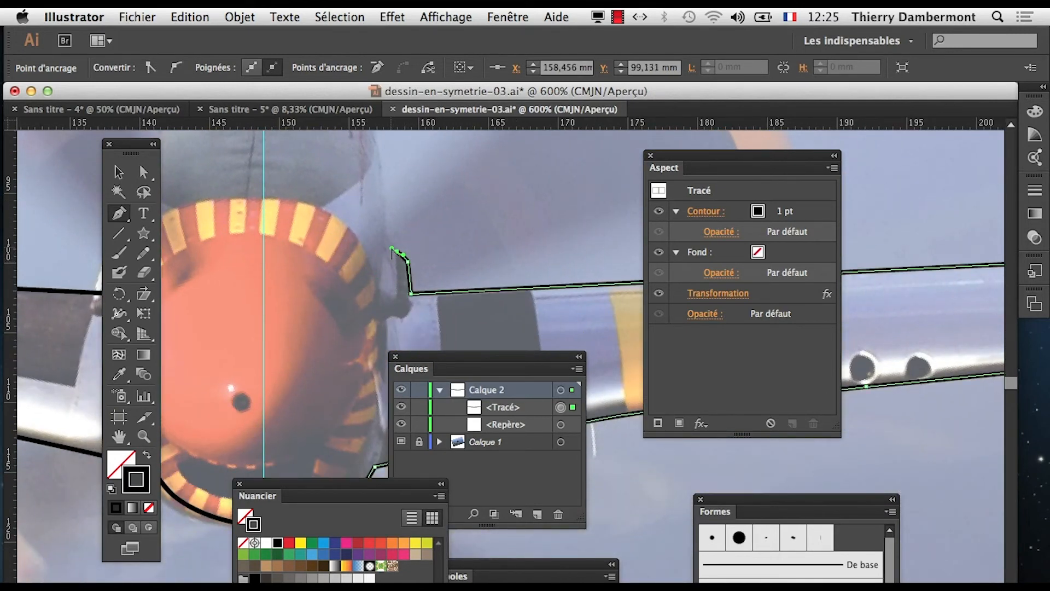
pyautogui.click(397, 251)
pyautogui.click(385, 230)
# - Trace the fuselage side upwards with curved anchors at about X 156 mm, Y 86 mm and where the canopy meets the tailplane's lower edge
pyautogui.moveTo(403, 204); pyautogui.dragTo(443, 321)
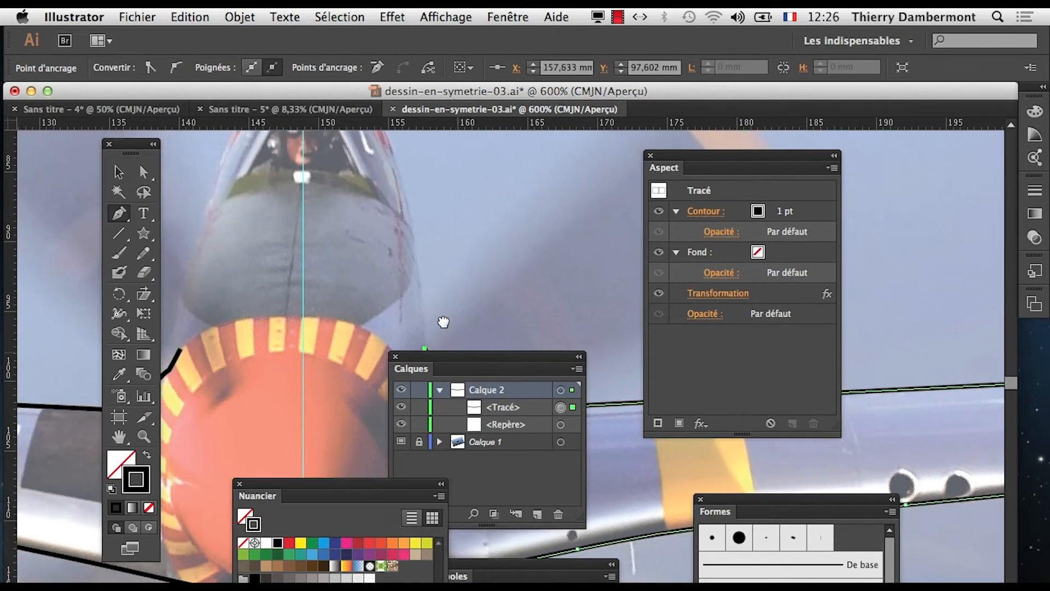
pyautogui.click(401, 172)
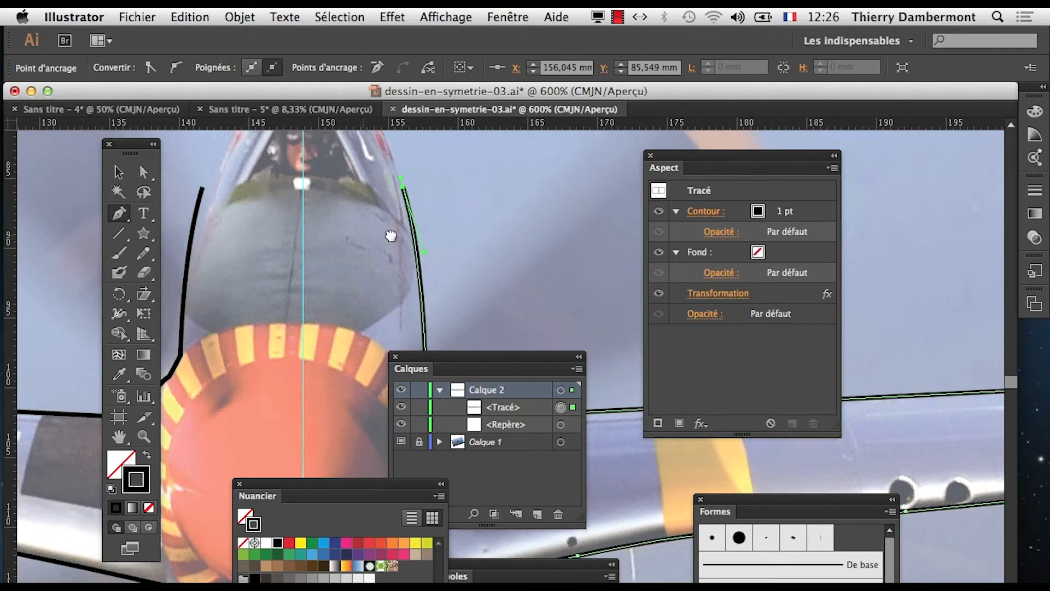
pyautogui.moveTo(366, 229); pyautogui.dragTo(340, 347)
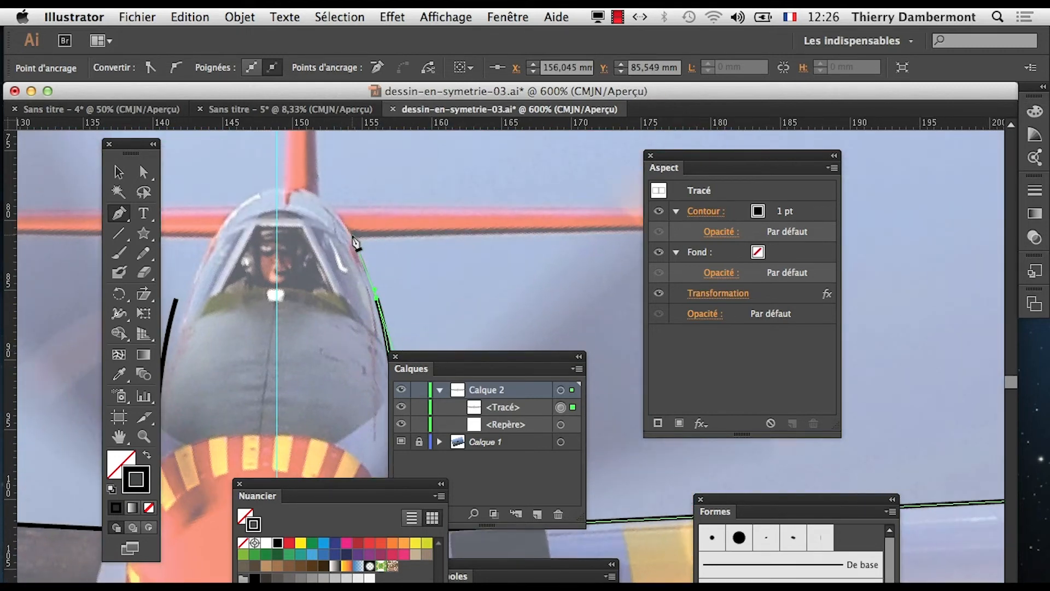
pyautogui.moveTo(353, 235); pyautogui.dragTo(349, 233)
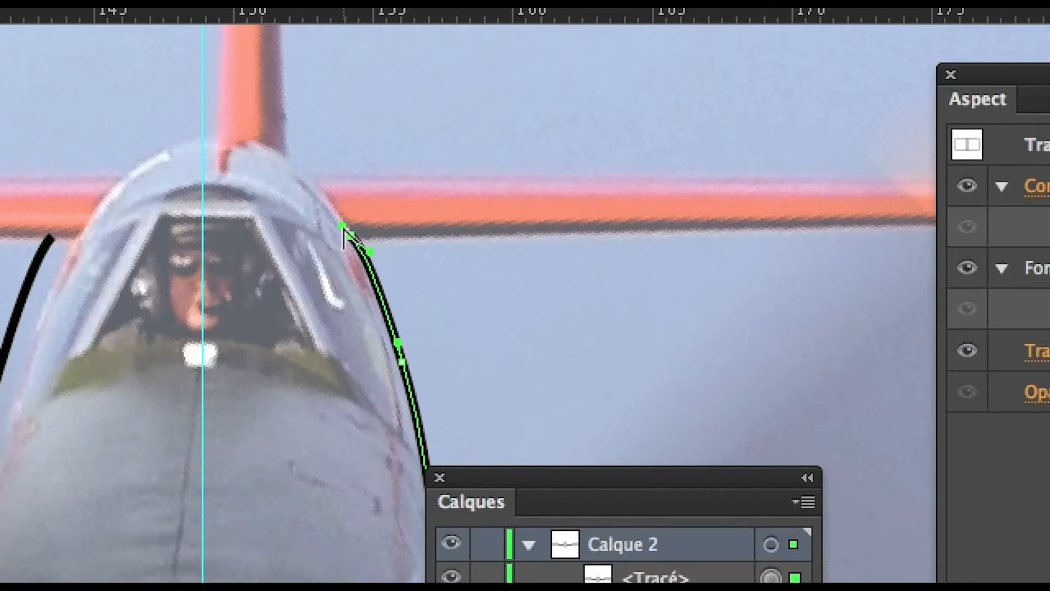
pyautogui.click(342, 225)
# - Trace the tailplane's underside to about X 180 mm, Y 81 mm and curve it to the tip at about X 182 mm, Y 80 mm, adjusting the tip's handle
pyautogui.click(408, 227)
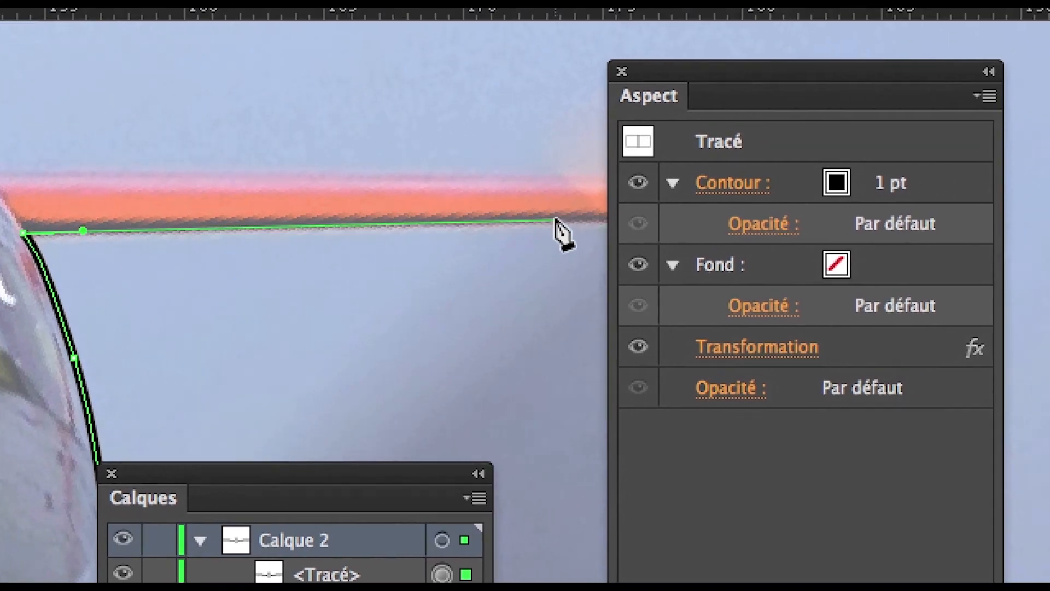
pyautogui.moveTo(529, 232); pyautogui.dragTo(294, 248)
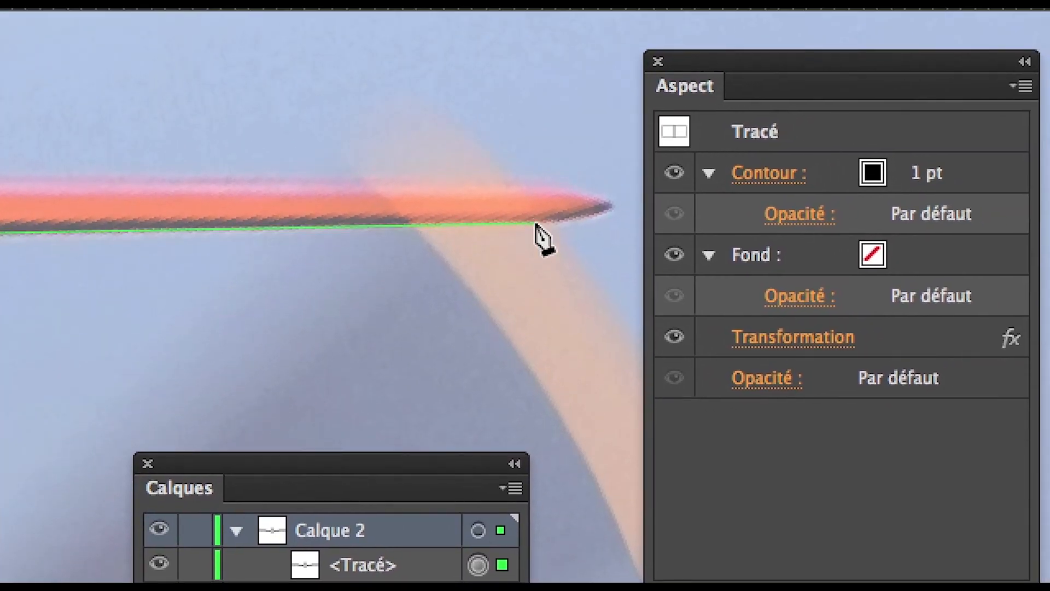
pyautogui.click(536, 224)
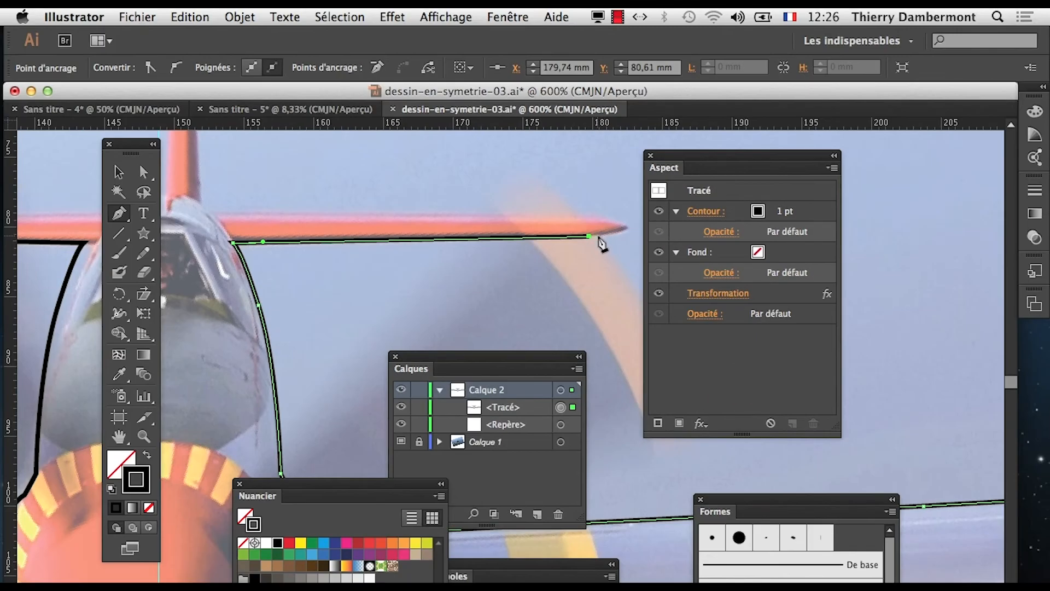
pyautogui.click(623, 228)
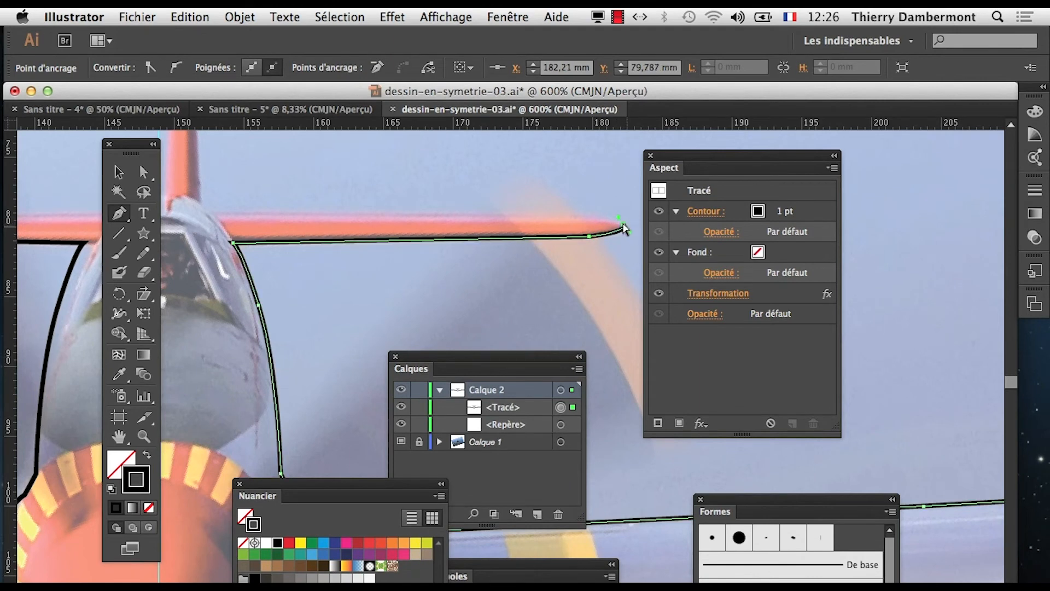
pyautogui.keyDown('super'); pyautogui.click(634, 227); pyautogui.keyUp('super')
pyautogui.keyDown('super'); pyautogui.click(624, 229); pyautogui.keyUp('super')
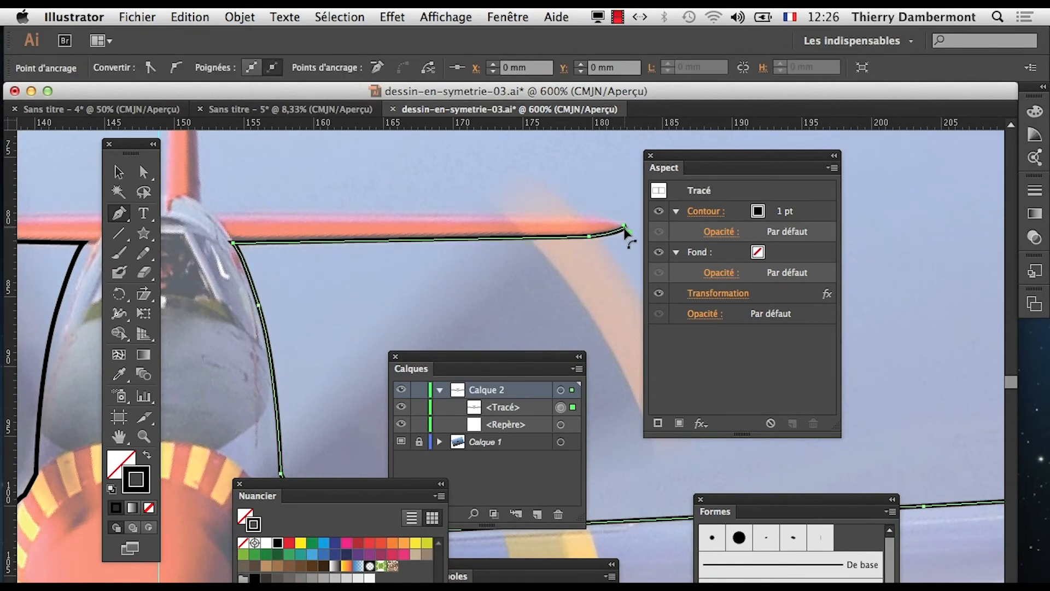
pyautogui.moveTo(630, 231); pyautogui.dragTo(633, 230)
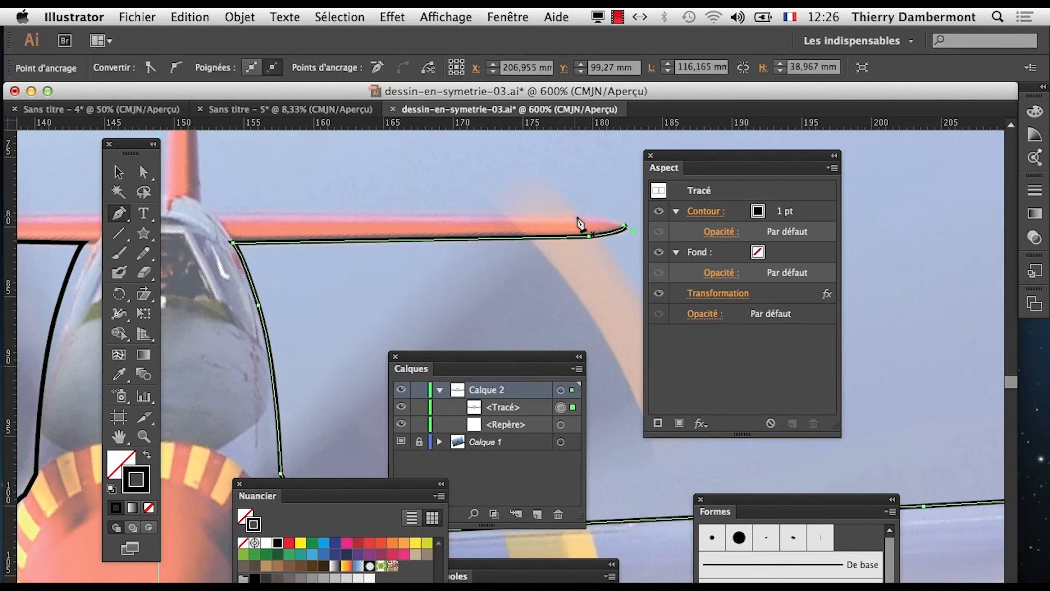
pyautogui.click(573, 218)
pyautogui.hscroll(2, 546, 235)
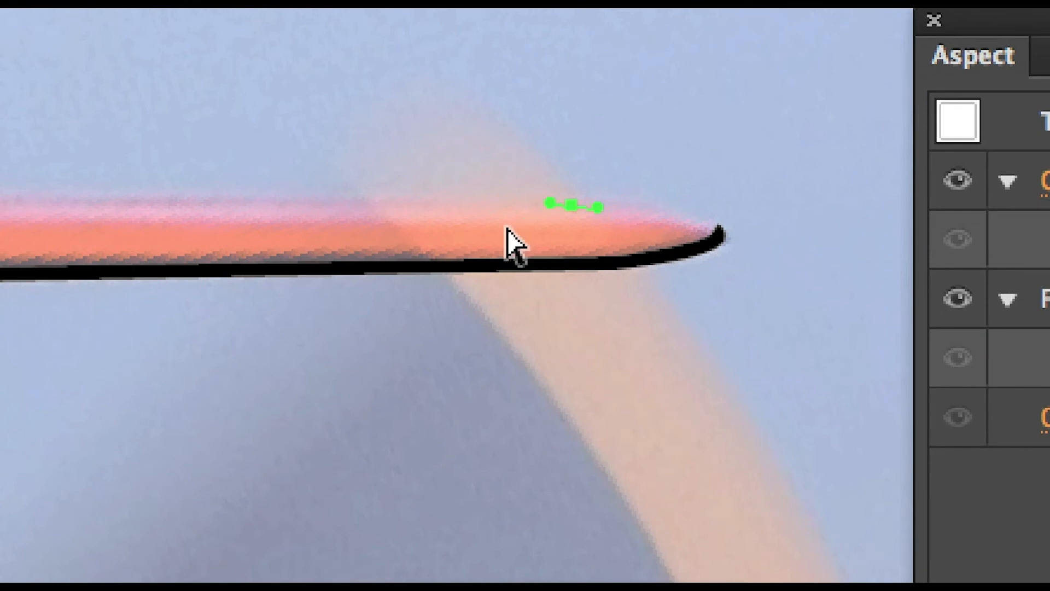
pyautogui.hotkey('ctrl', 'z')
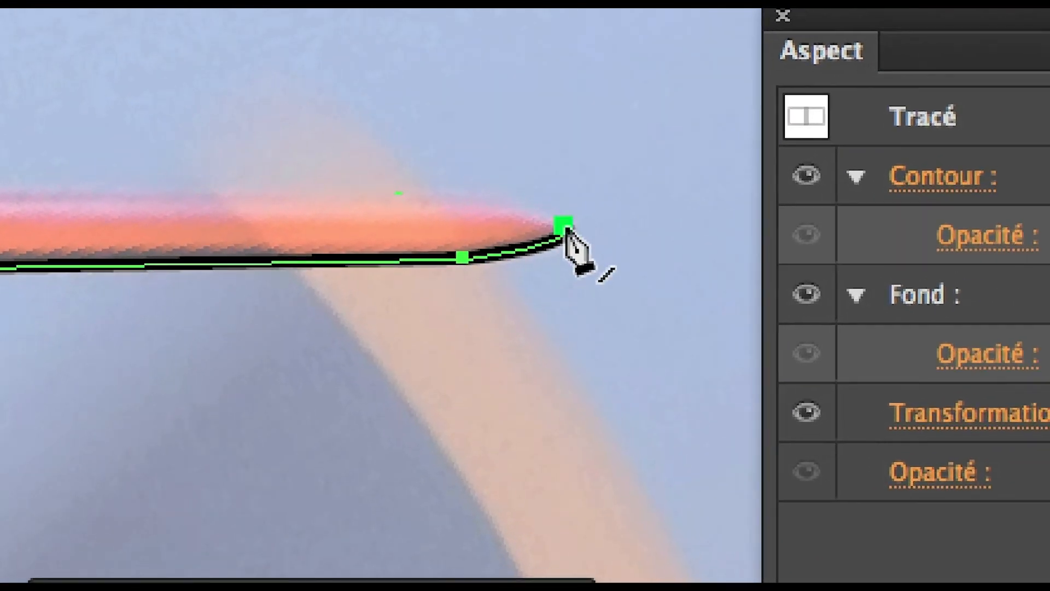
# - Resume the path from the tailplane tip and add an upper-edge anchor at about X 178 mm, Y 79 mm, adjusting its handle to round the tip
pyautogui.click(565, 225)
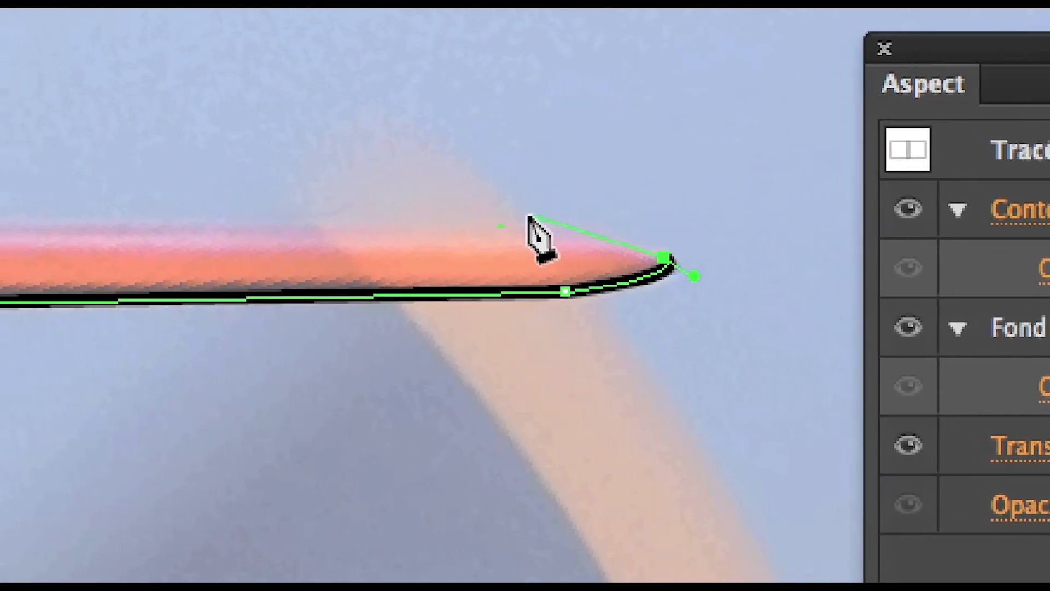
pyautogui.click(512, 215)
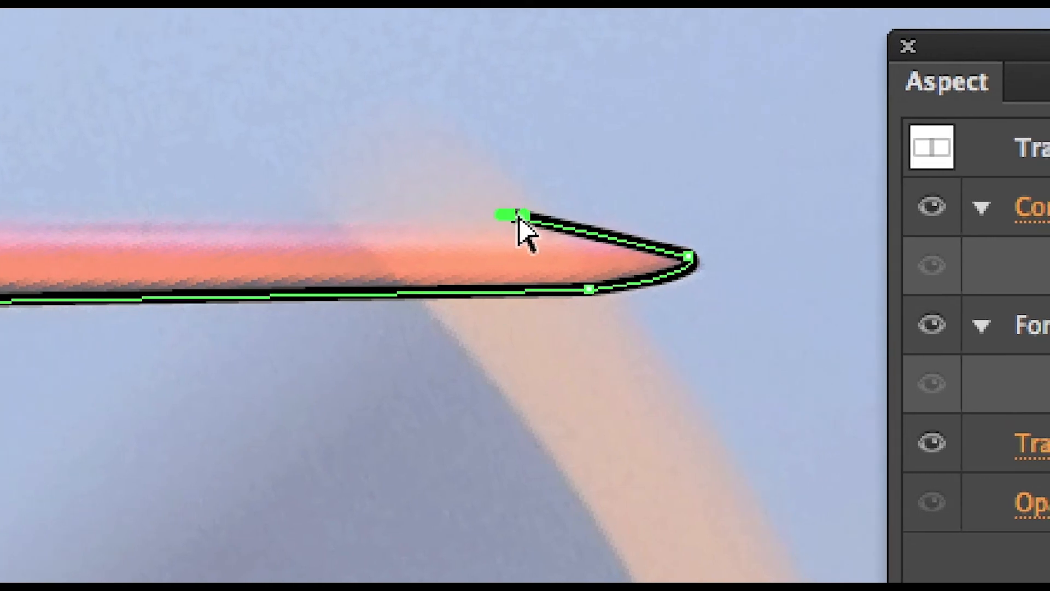
pyautogui.moveTo(548, 216); pyautogui.dragTo(584, 220)
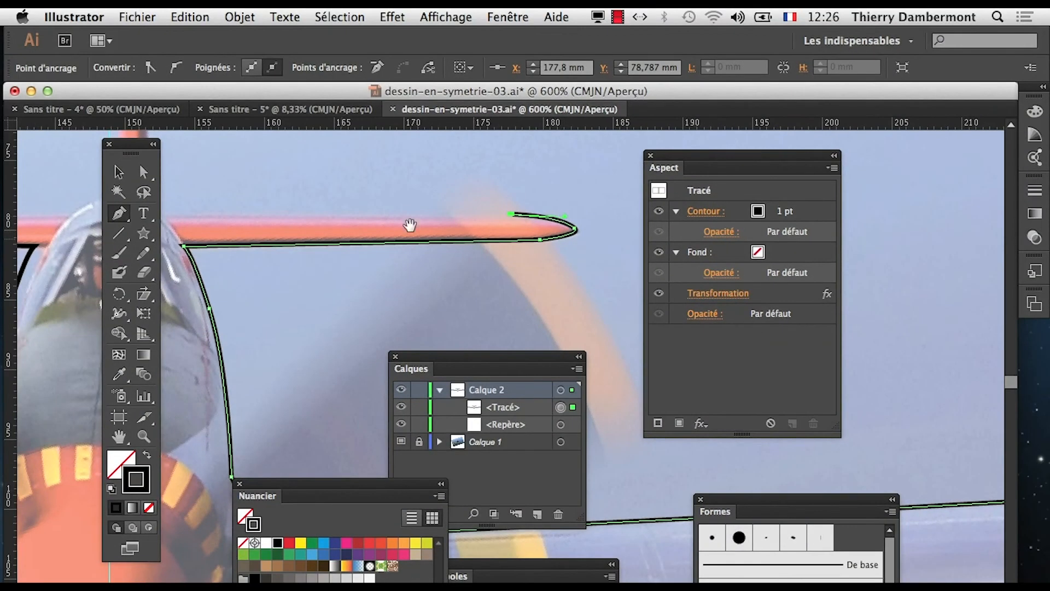
# - Trace the tailplane's upper edge inward to the canopy and add an anchor at the tail fin's base, at about X 152 mm, Y 78 mm
pyautogui.moveTo(81, 259); pyautogui.dragTo(277, 295)
pyautogui.click(269, 234)
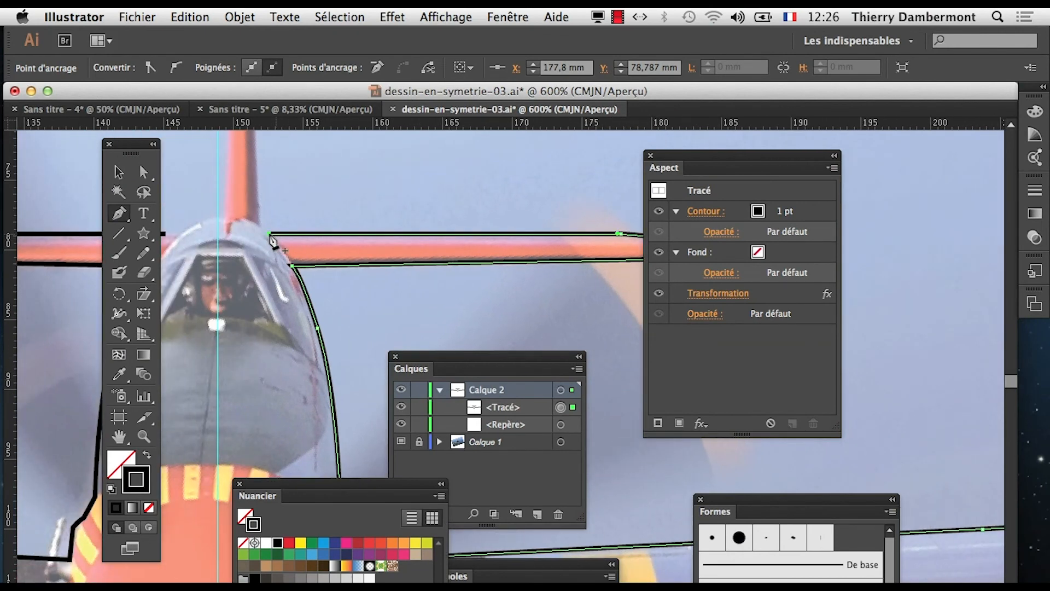
pyautogui.click(259, 226)
pyautogui.moveTo(271, 249); pyautogui.dragTo(274, 357)
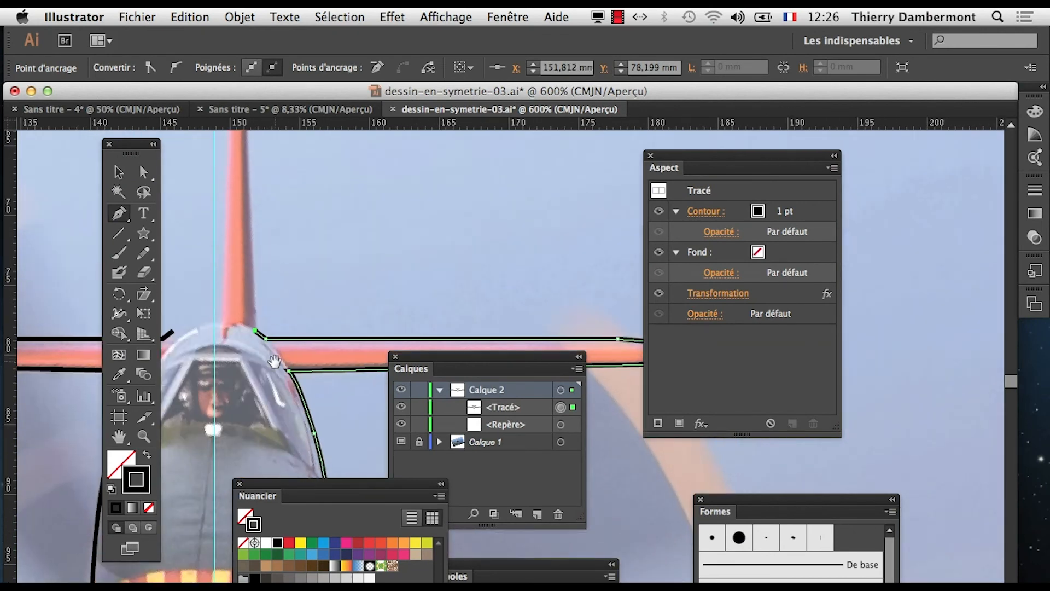
pyautogui.moveTo(260, 134); pyautogui.dragTo(275, 240)
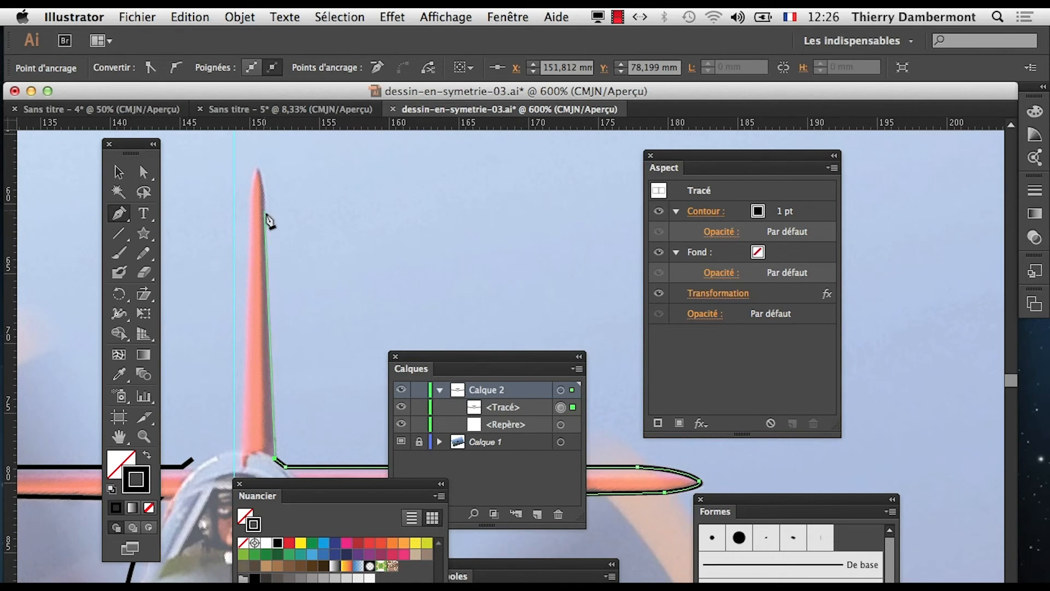
# - Trace the tail fin's side up to about X 151 mm, Y 60 mm, and round its tip at about X 150 mm, Y 57.5 mm
pyautogui.click(264, 210)
pyautogui.scroll(2, 264, 180)
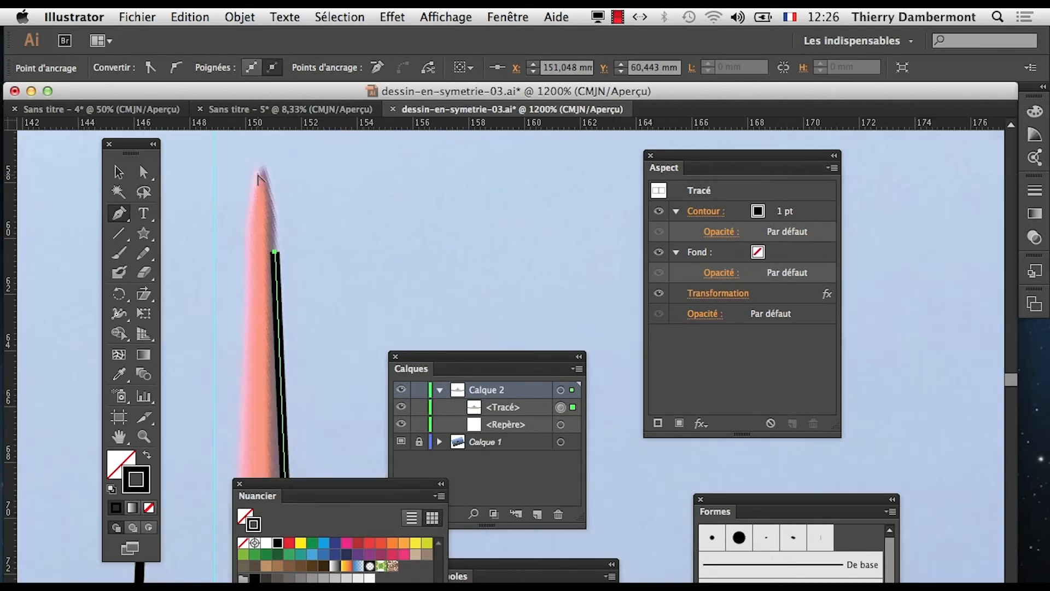
pyautogui.click(261, 171)
pyautogui.moveTo(267, 173); pyautogui.dragTo(276, 187)
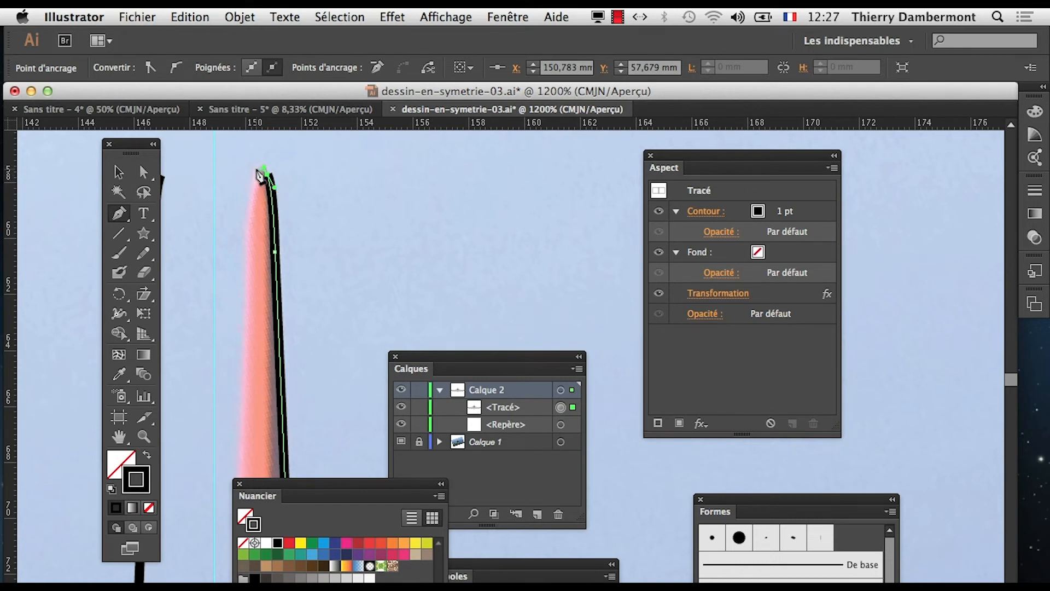
pyautogui.click(256, 170)
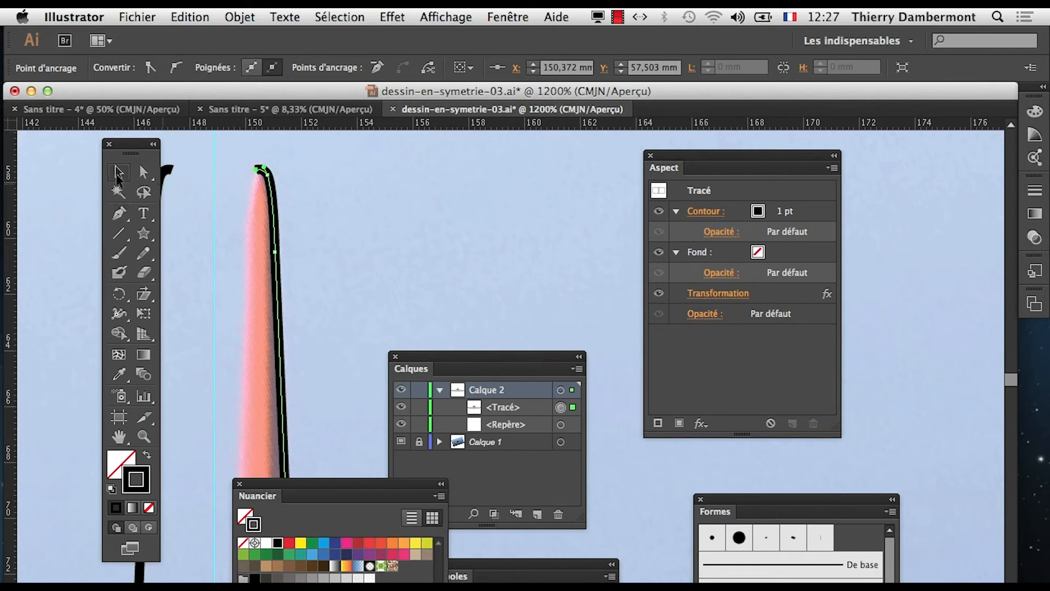
# - Deselect the traced outline and hide the photo layer Calque 1 to show only the mirrored airplane drawing
pyautogui.click(118, 175)
pyautogui.click(393, 216)
pyautogui.keyDown('alt'); pyautogui.keyDown('super'); pyautogui.click(392, 249); pyautogui.keyUp('super'); pyautogui.keyUp('alt')
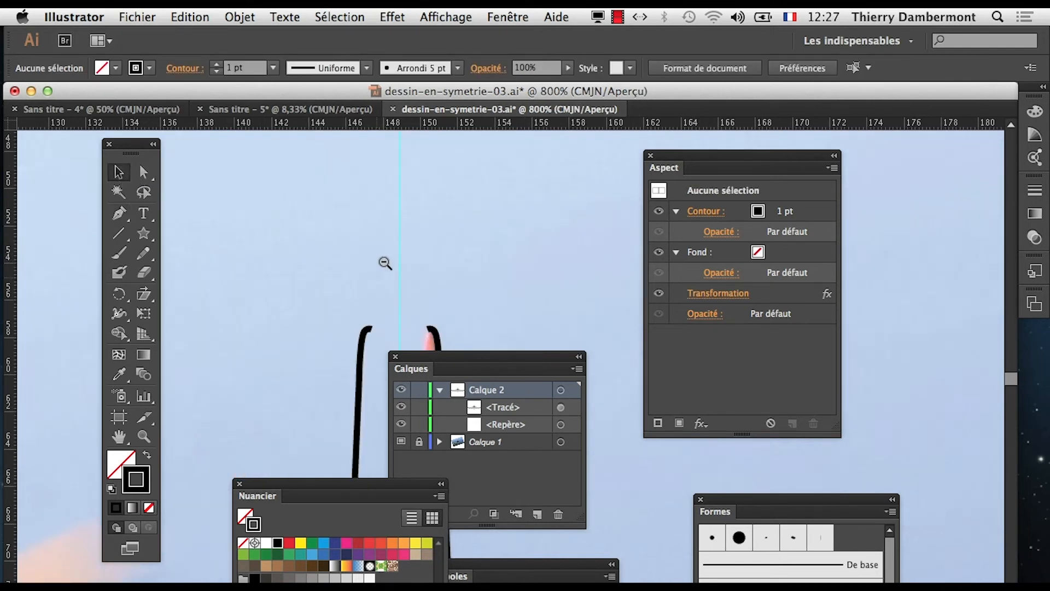
pyautogui.keyDown('alt'); pyautogui.keyDown('super'); pyautogui.click(383, 265); pyautogui.keyUp('super'); pyautogui.keyUp('alt')
pyautogui.keyDown('alt'); pyautogui.keyDown('super'); pyautogui.click(371, 294); pyautogui.keyUp('super'); pyautogui.keyUp('alt')
pyautogui.keyDown('alt'); pyautogui.keyDown('super'); pyautogui.click(372, 294); pyautogui.keyUp('super'); pyautogui.keyUp('alt')
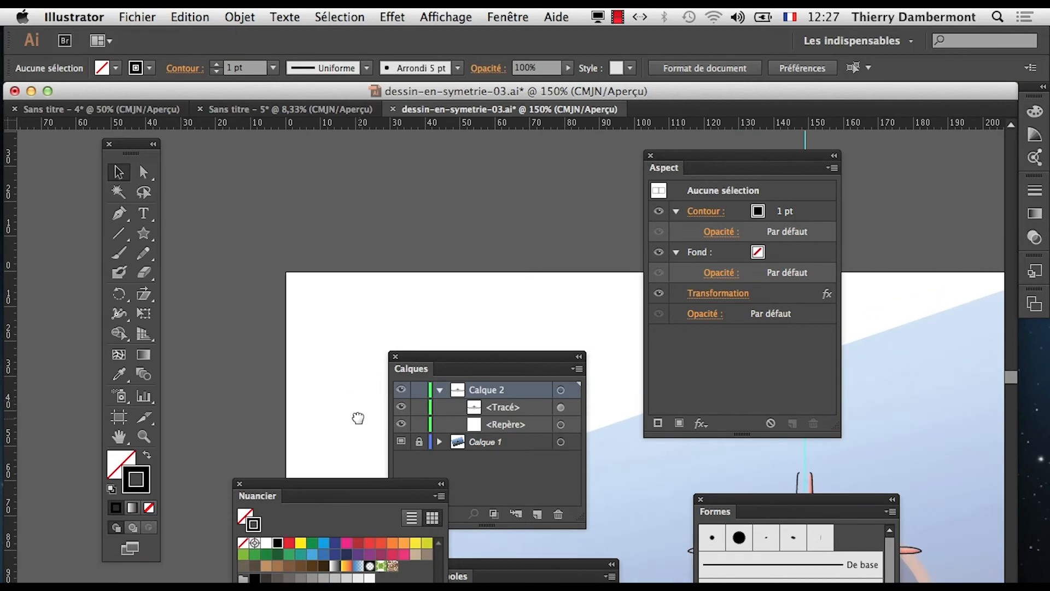
pyautogui.moveTo(357, 417); pyautogui.dragTo(188, 130)
pyautogui.keyDown('alt'); pyautogui.keyDown('super'); pyautogui.click(436, 286); pyautogui.keyUp('super'); pyautogui.keyUp('alt')
pyautogui.moveTo(530, 316); pyautogui.dragTo(339, 145)
pyautogui.keyDown('alt'); pyautogui.keyDown('super'); pyautogui.click(392, 174); pyautogui.keyUp('super'); pyautogui.keyUp('alt')
pyautogui.moveTo(473, 297); pyautogui.dragTo(335, 145)
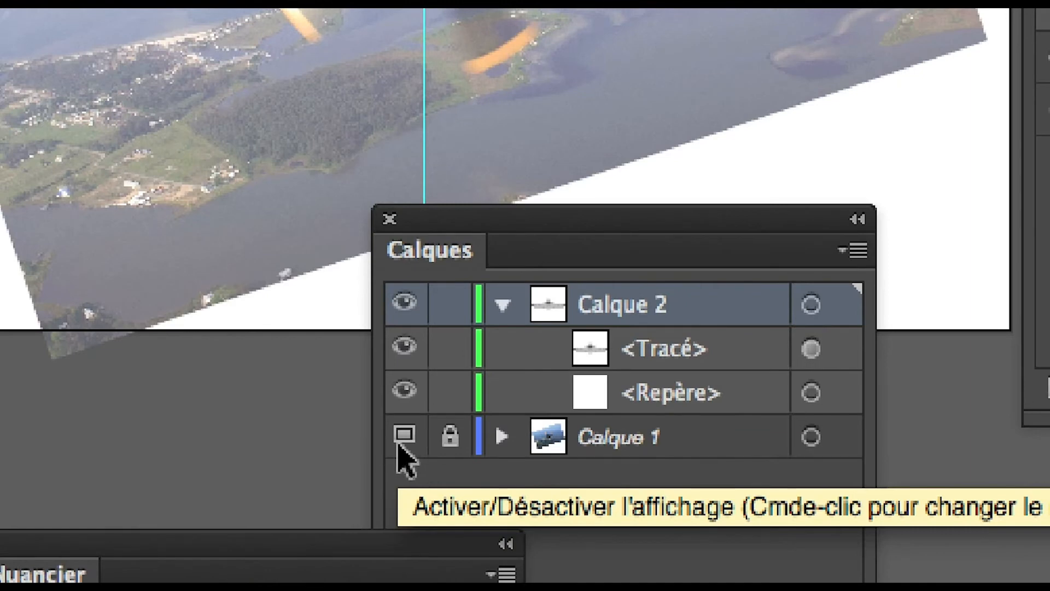
pyautogui.click(402, 436)
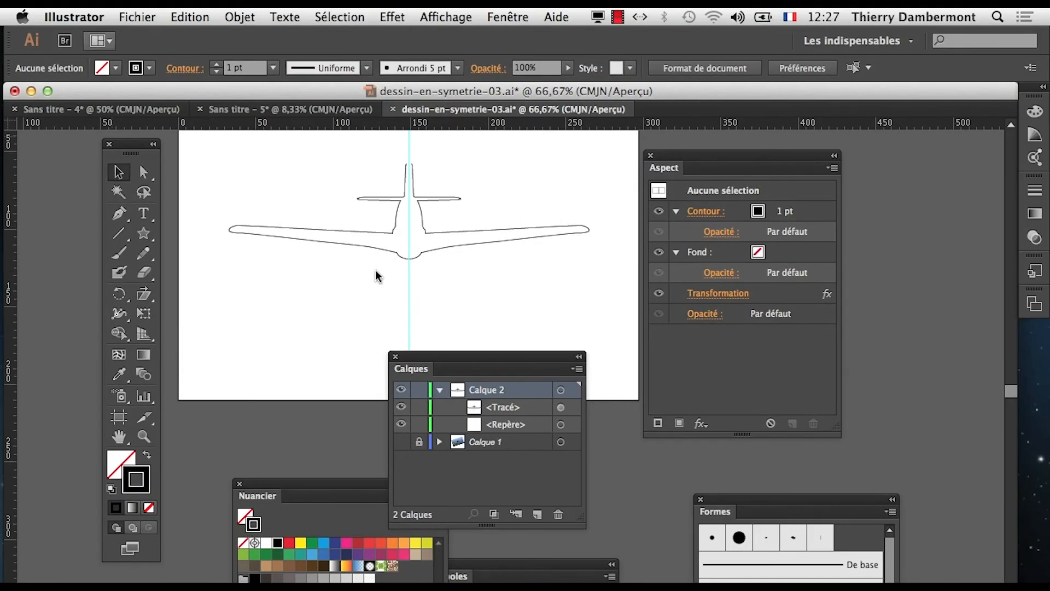
# - Save the document as a new Adobe Illustrator file named dessin-en-symetrie-04.ai, accepting the format options
pyautogui.click(143, 16)
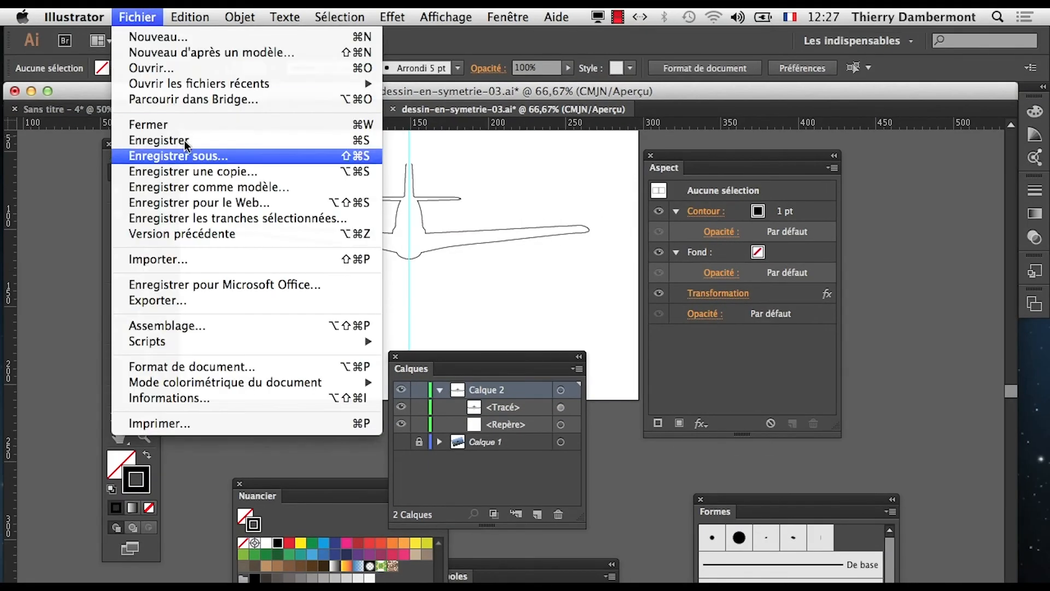
pyautogui.click(164, 157)
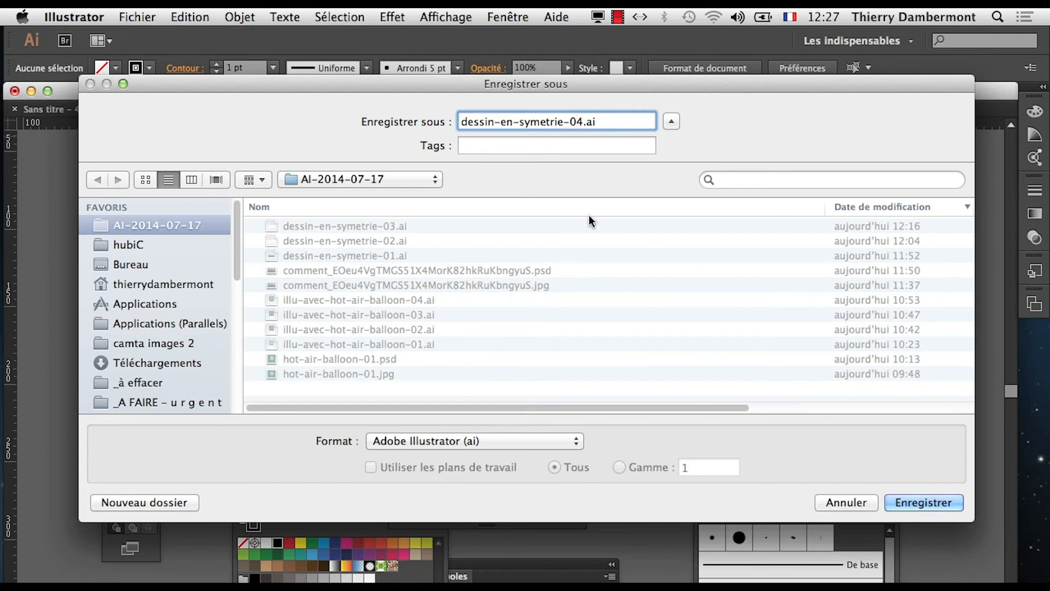
pyautogui.click(925, 502)
pyautogui.click(831, 569)
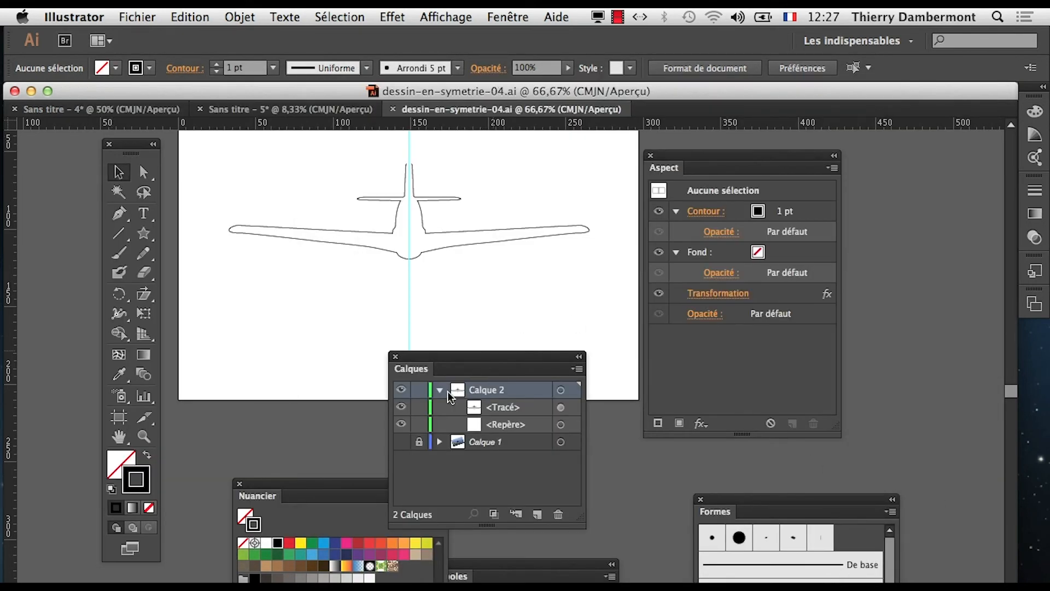
# - Toggle the display of Calque 1 to compare drawing and photo, leaving the photo layer shown
pyautogui.click(401, 442)
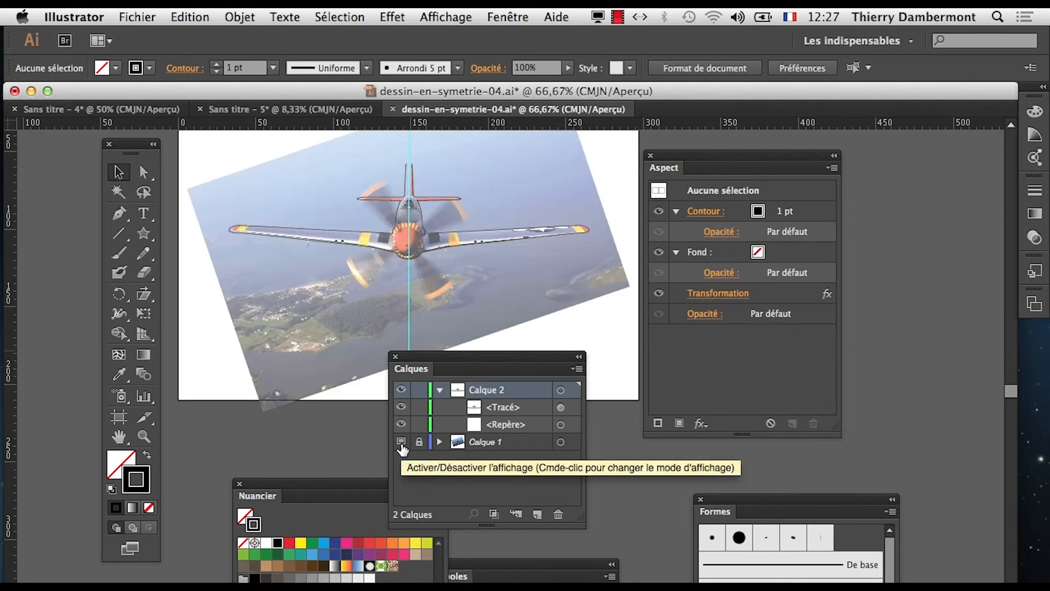
pyautogui.click(400, 442)
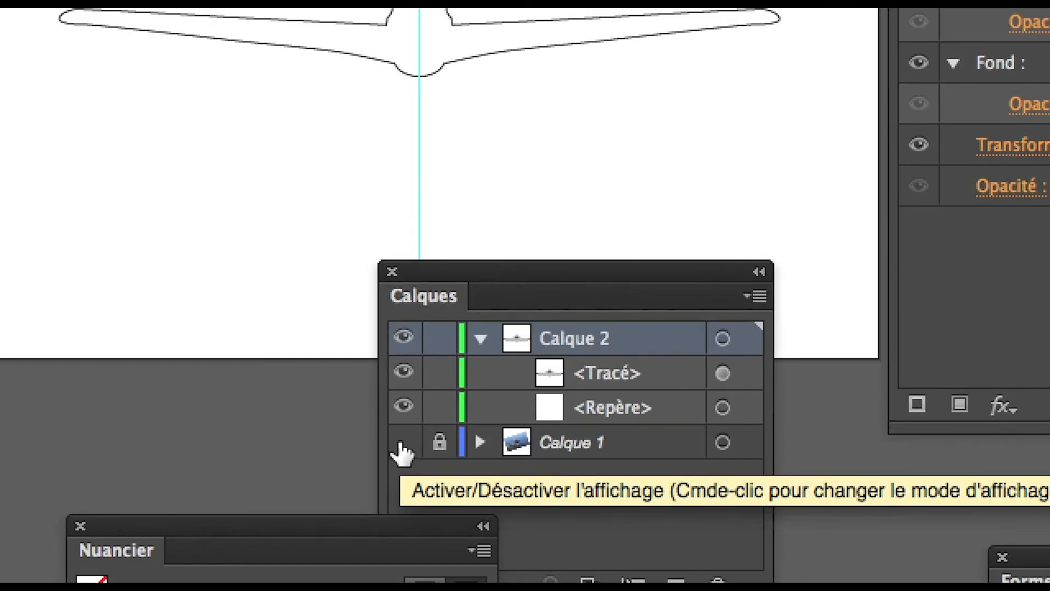
pyautogui.click(403, 443)
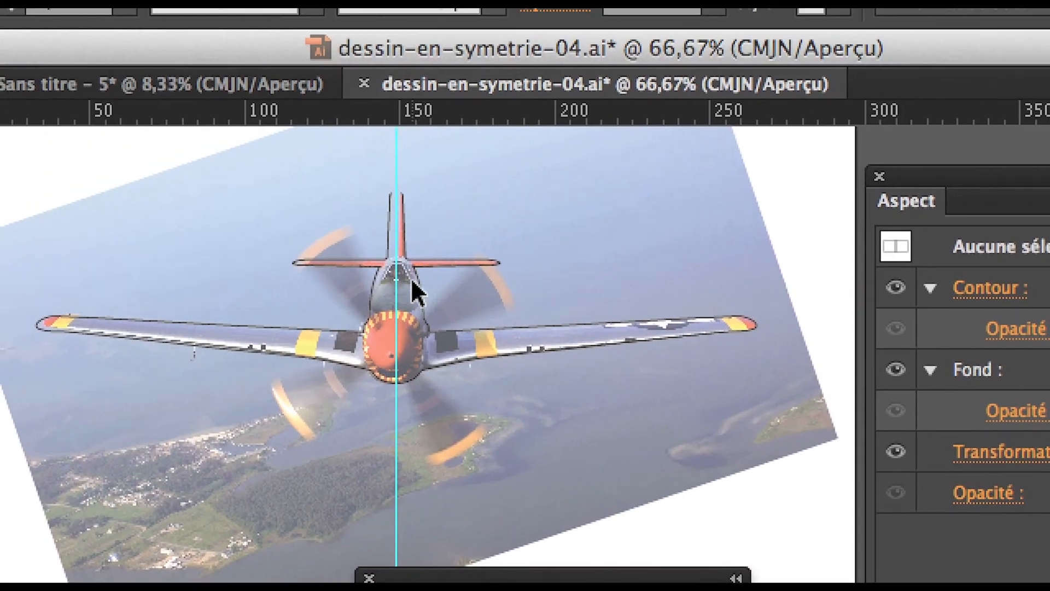
# - Move the Calques panel clear of the fuselage and propeller spinner
pyautogui.scroll(4, 411, 279)
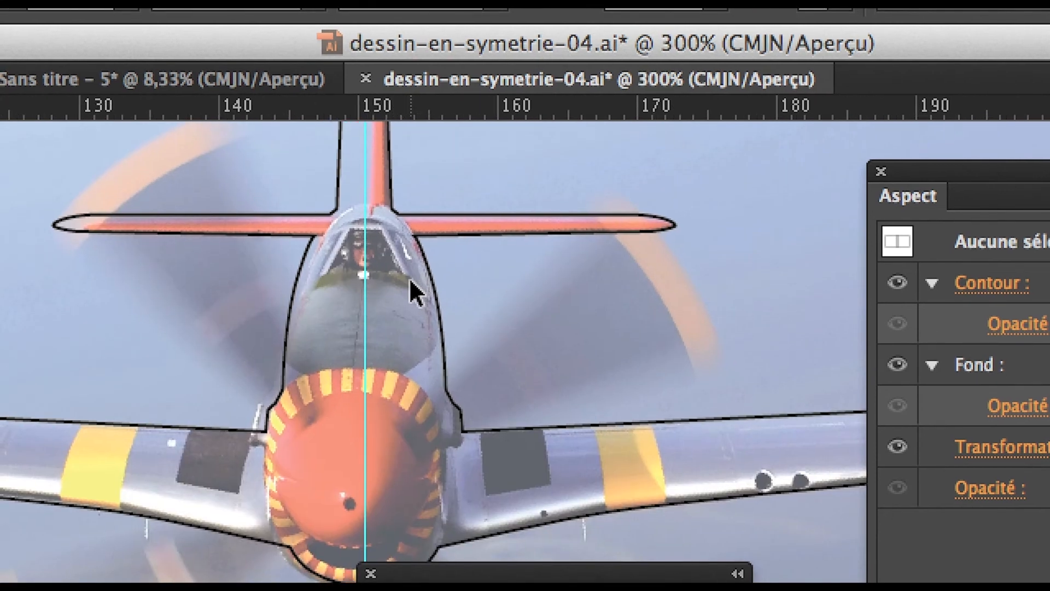
pyautogui.scroll(-1, 409, 279)
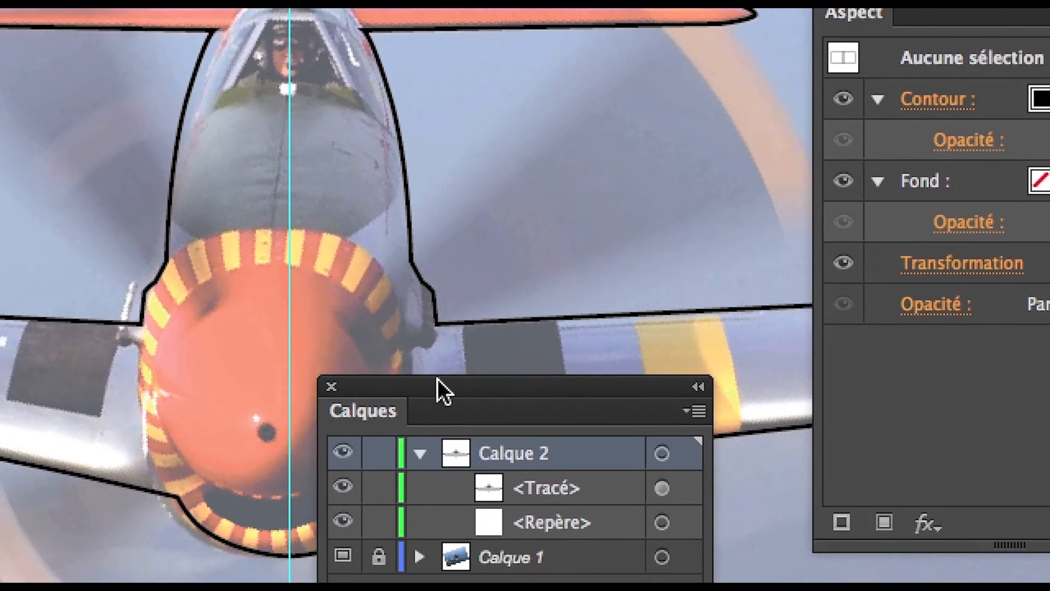
pyautogui.moveTo(490, 576); pyautogui.dragTo(667, 448)
pyautogui.moveTo(498, 339); pyautogui.dragTo(515, 259)
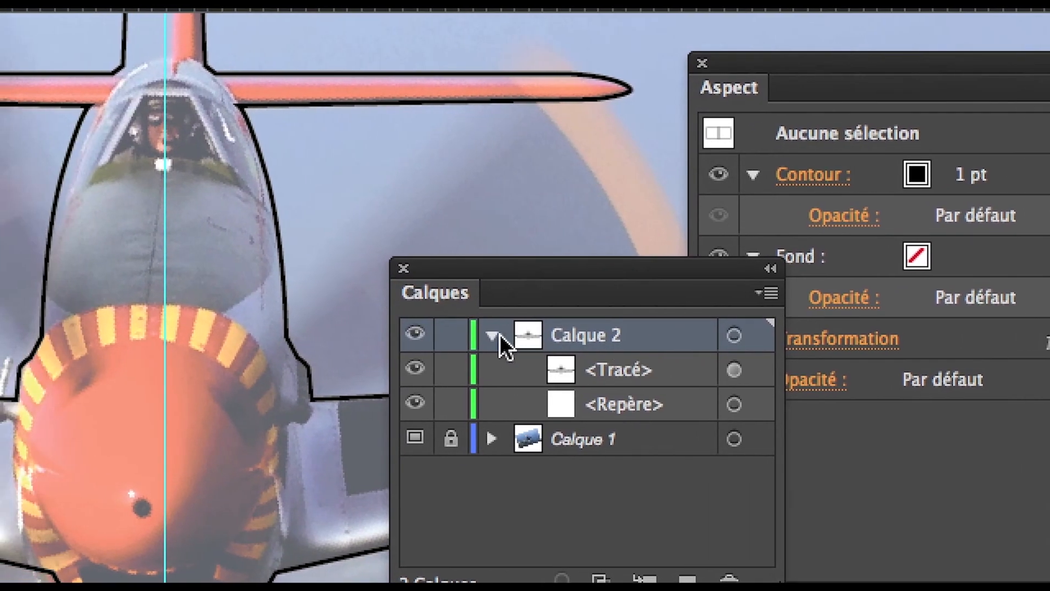
pyautogui.click(410, 331)
pyautogui.click(410, 331)
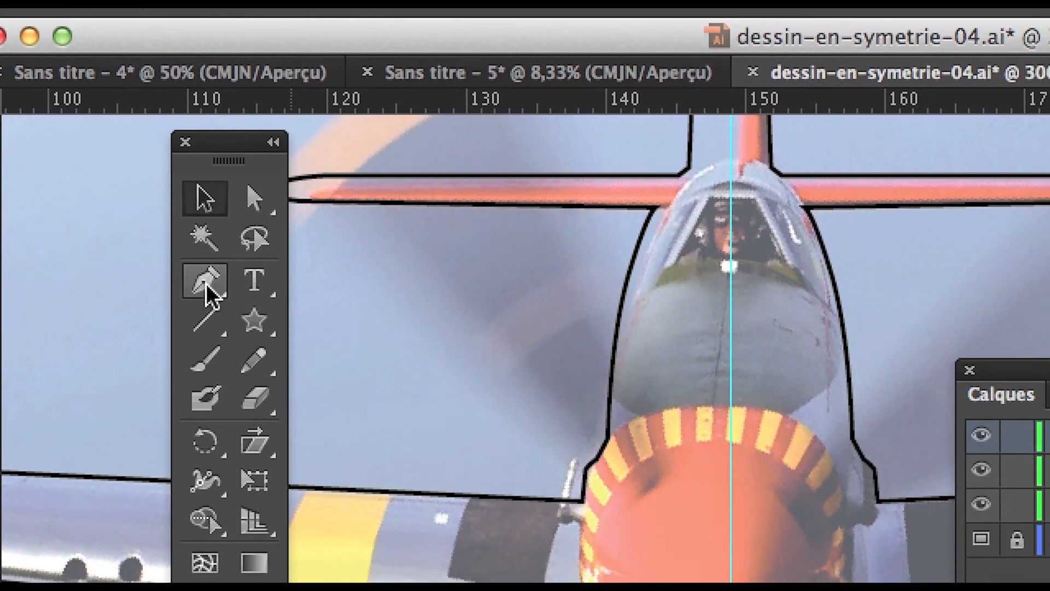
# - Draw a separate curved Pen path along the windscreen's lower edge, from the guide through about X 152 mm to X 153 mm
pyautogui.click(228, 322)
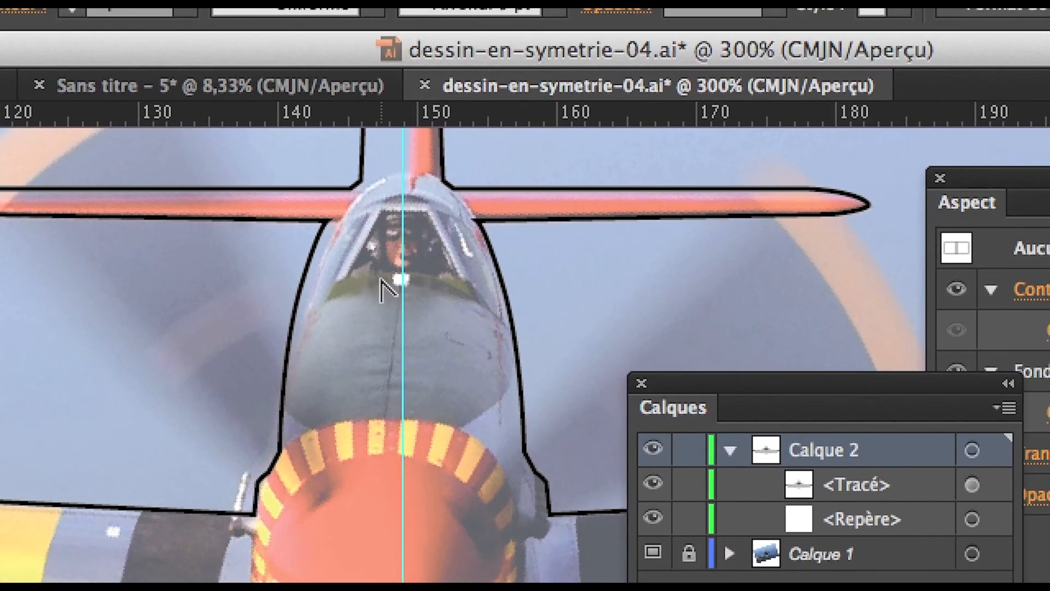
pyautogui.scroll(2, 419, 270)
pyautogui.moveTo(377, 281); pyautogui.dragTo(321, 340)
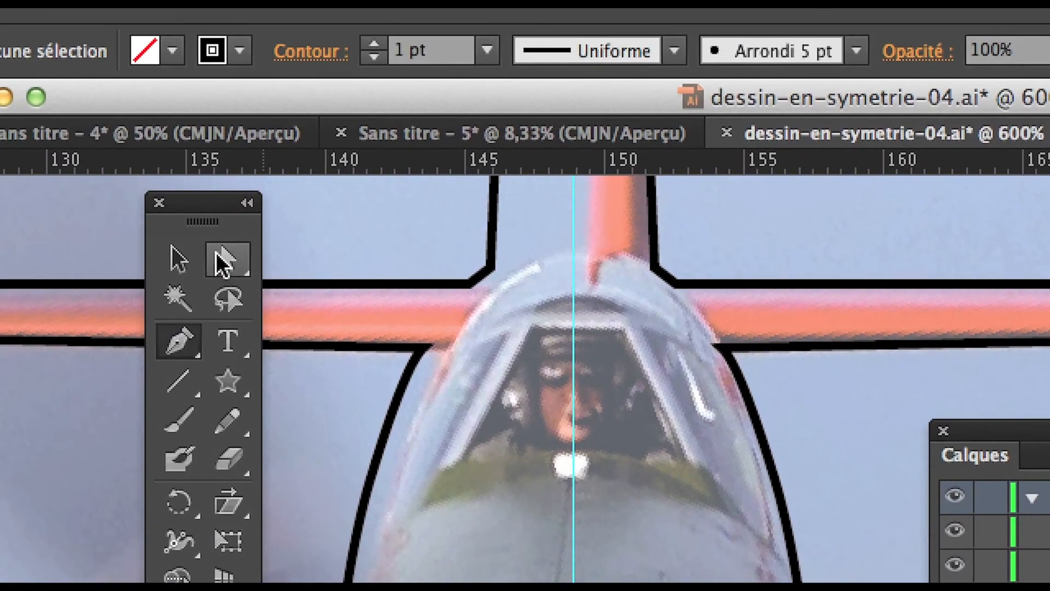
pyautogui.click(216, 254)
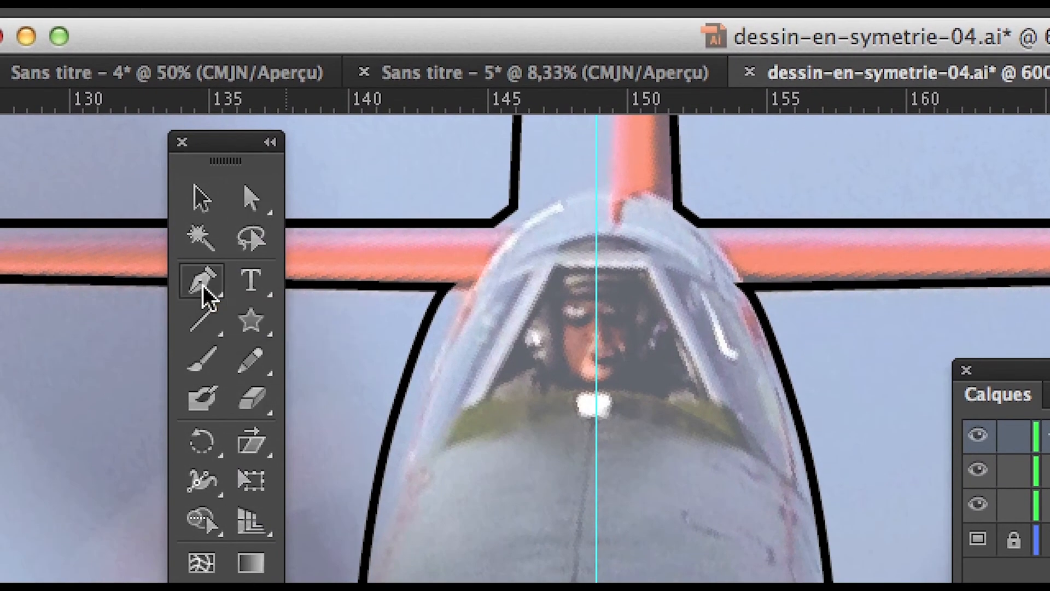
pyautogui.click(205, 291)
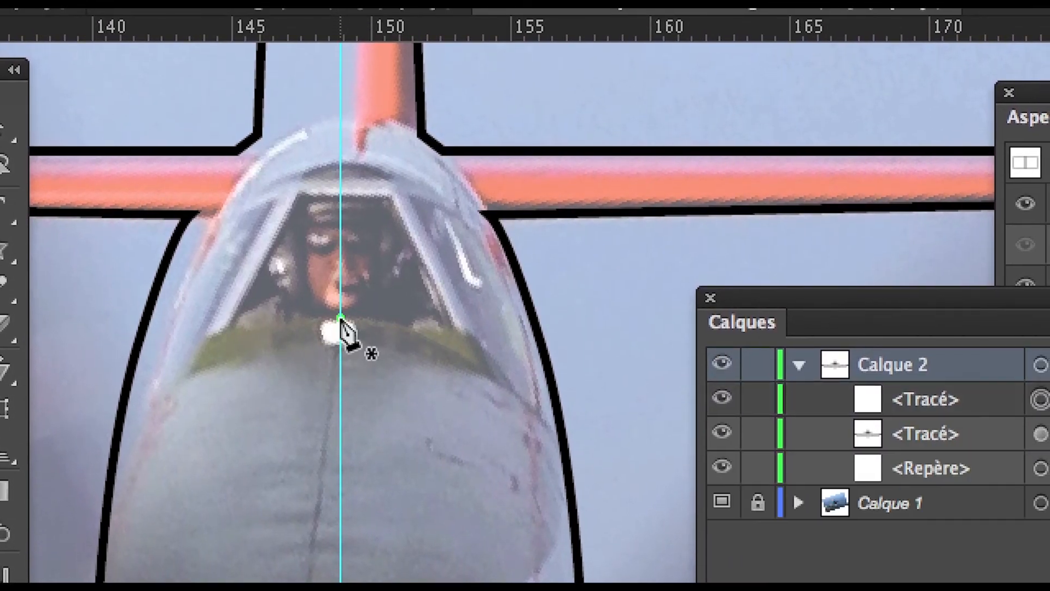
pyautogui.click(339, 318)
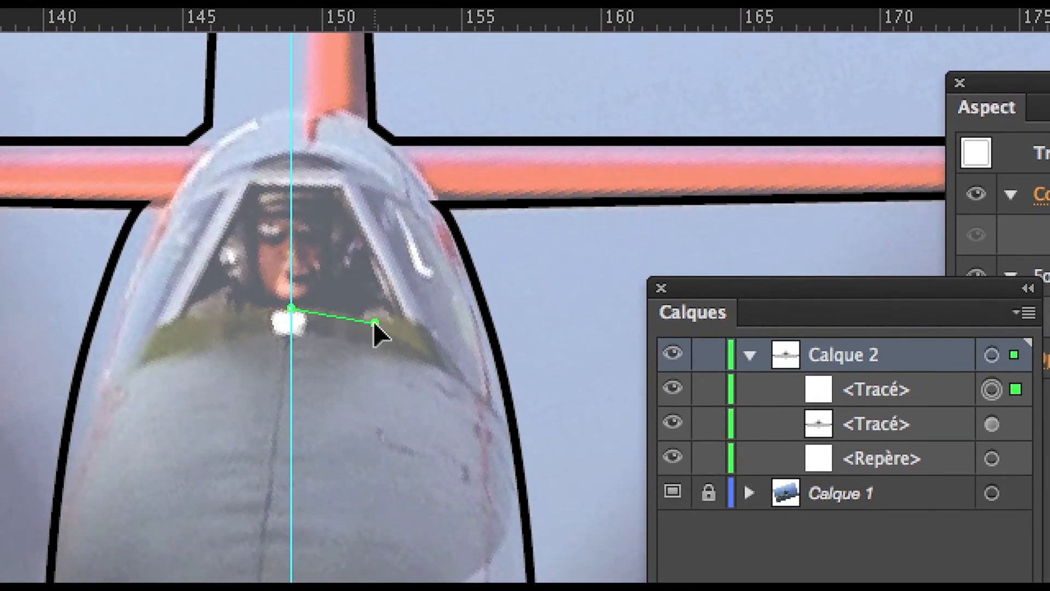
pyautogui.moveTo(373, 321); pyautogui.dragTo(354, 304)
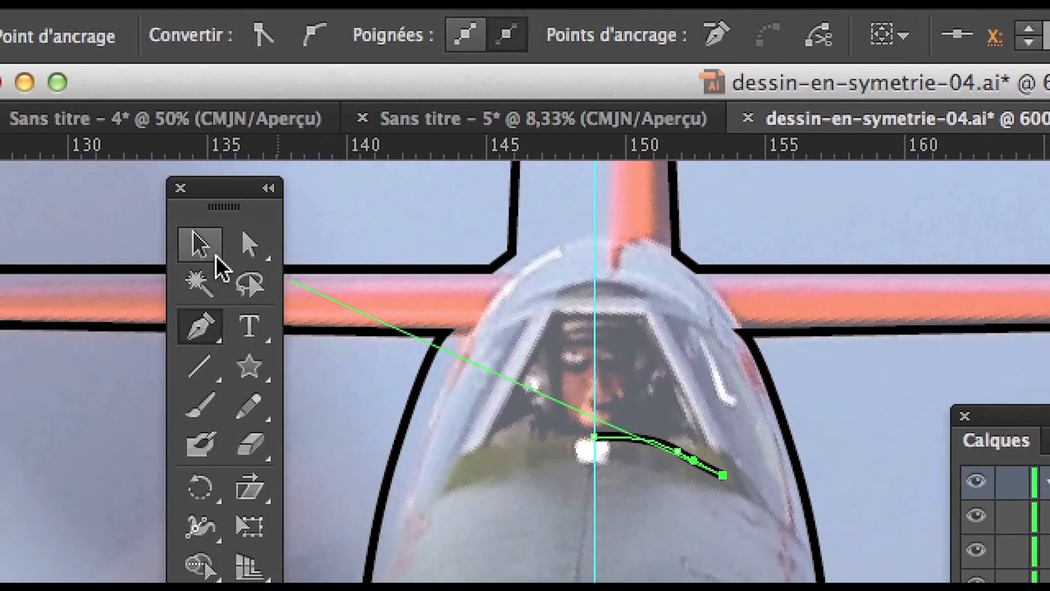
# - Copy the airplane outline's appearance, including its Transformation effect, onto the new windscreen path in Calque 2
pyautogui.click(208, 249)
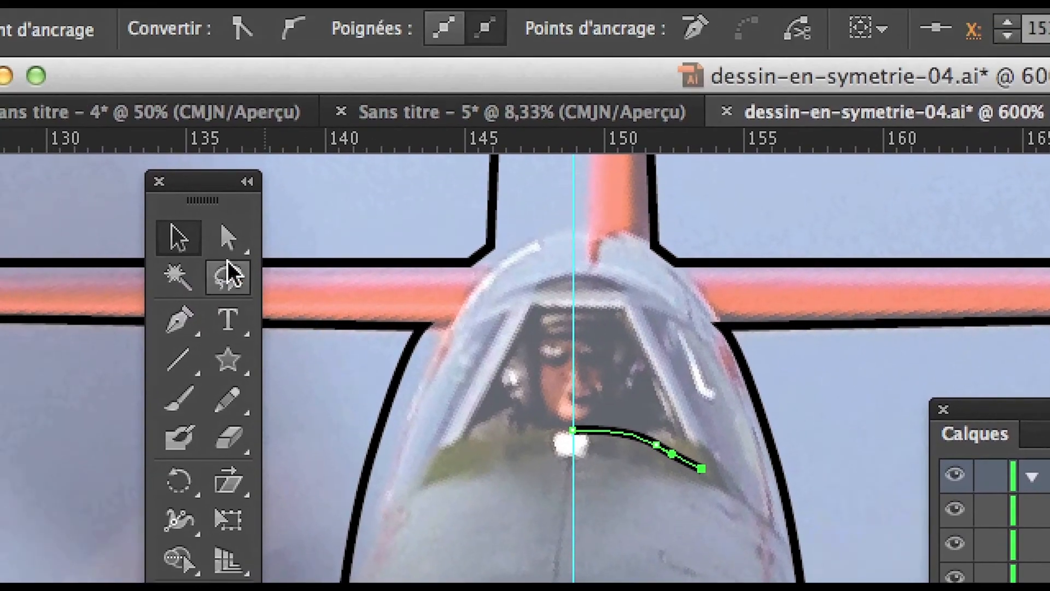
pyautogui.click(678, 479)
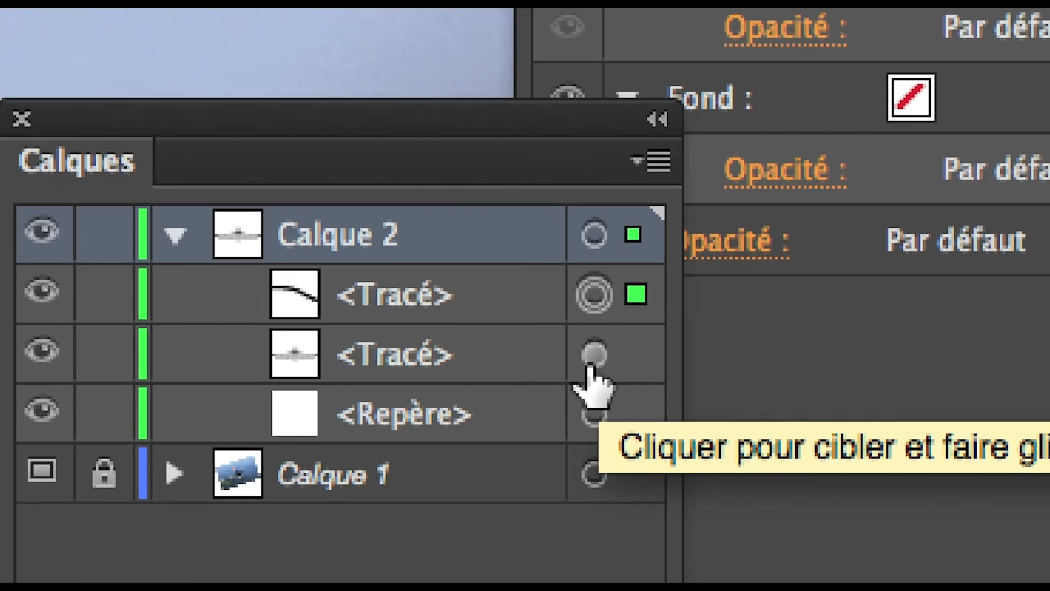
pyautogui.moveTo(592, 355); pyautogui.dragTo(589, 314)
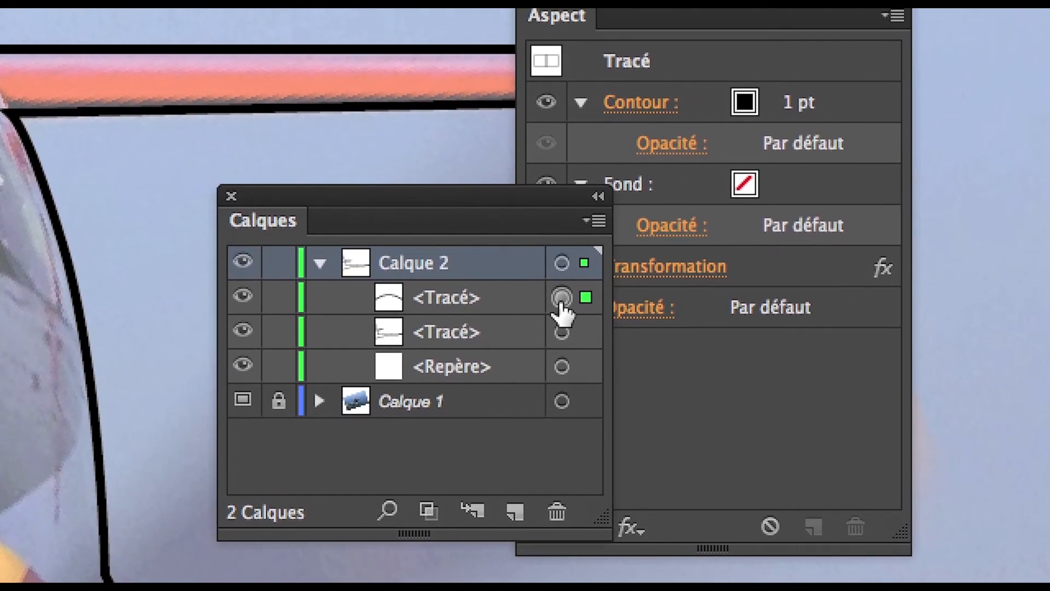
pyautogui.moveTo(562, 301); pyautogui.dragTo(561, 332)
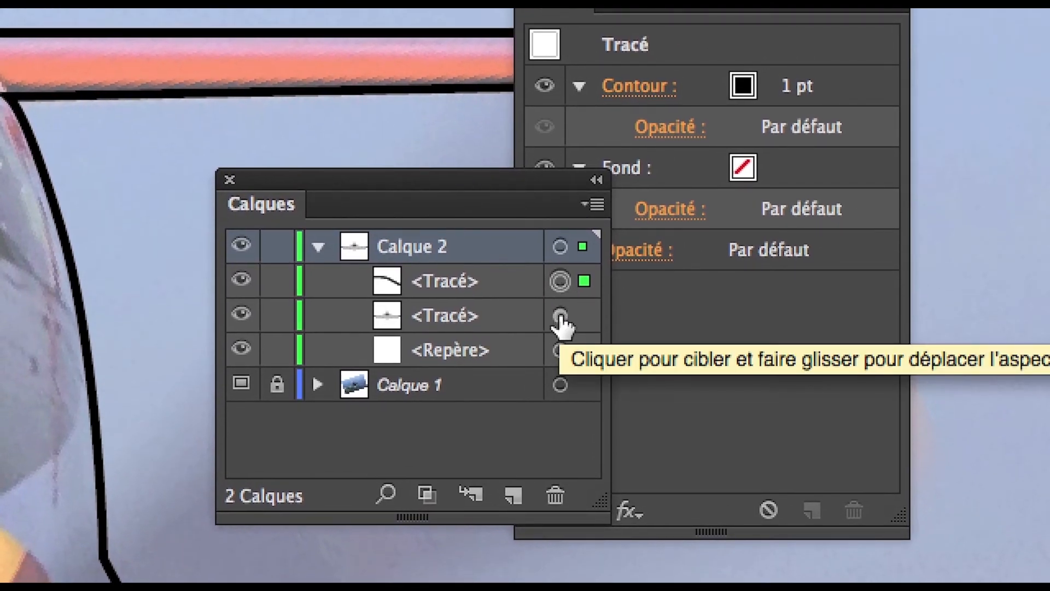
pyautogui.moveTo(559, 316); pyautogui.dragTo(559, 286)
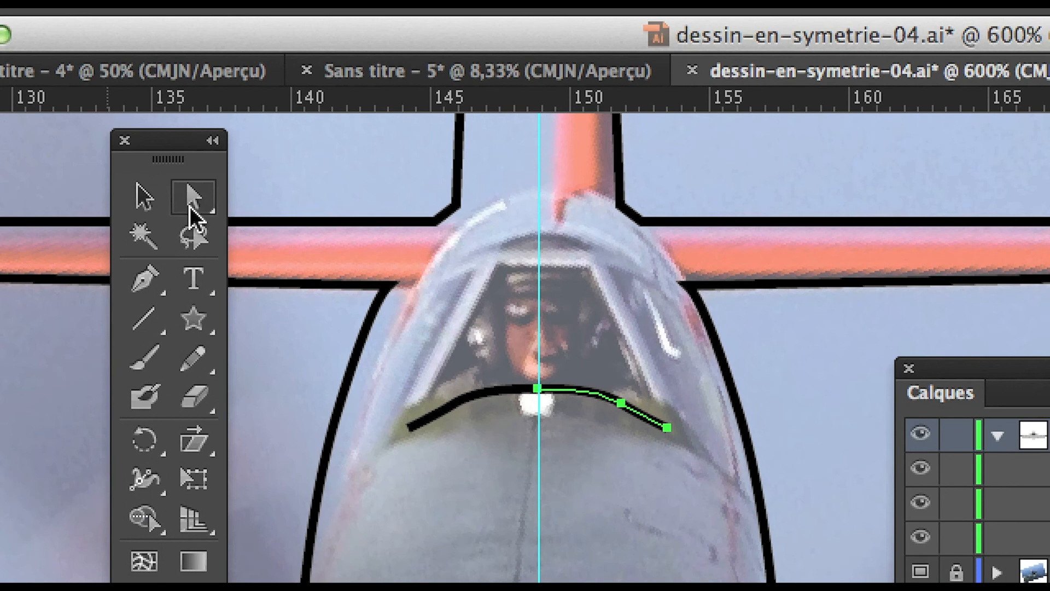
# - Continue the windscreen path with straight segments up the frame to about X 151 mm and across to the symmetry guide
pyautogui.click(210, 179)
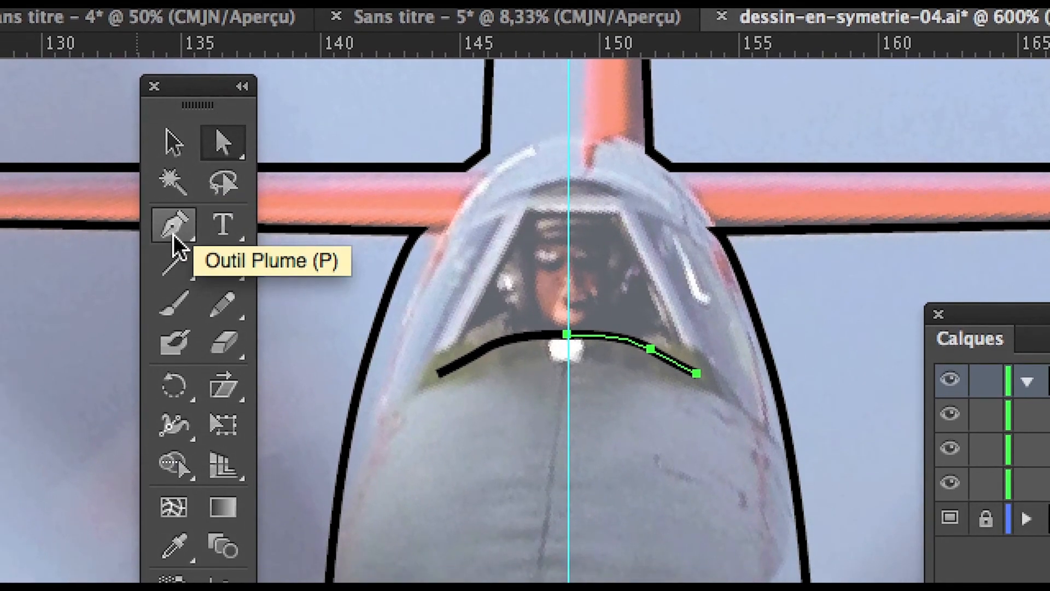
pyautogui.click(173, 229)
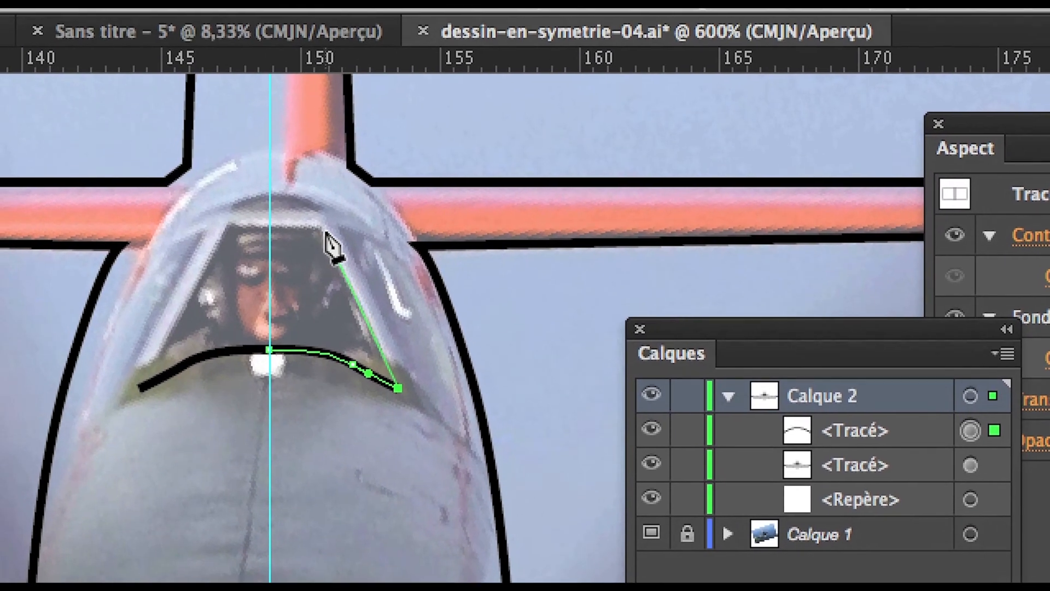
pyautogui.click(269, 123)
pyautogui.click(280, 230)
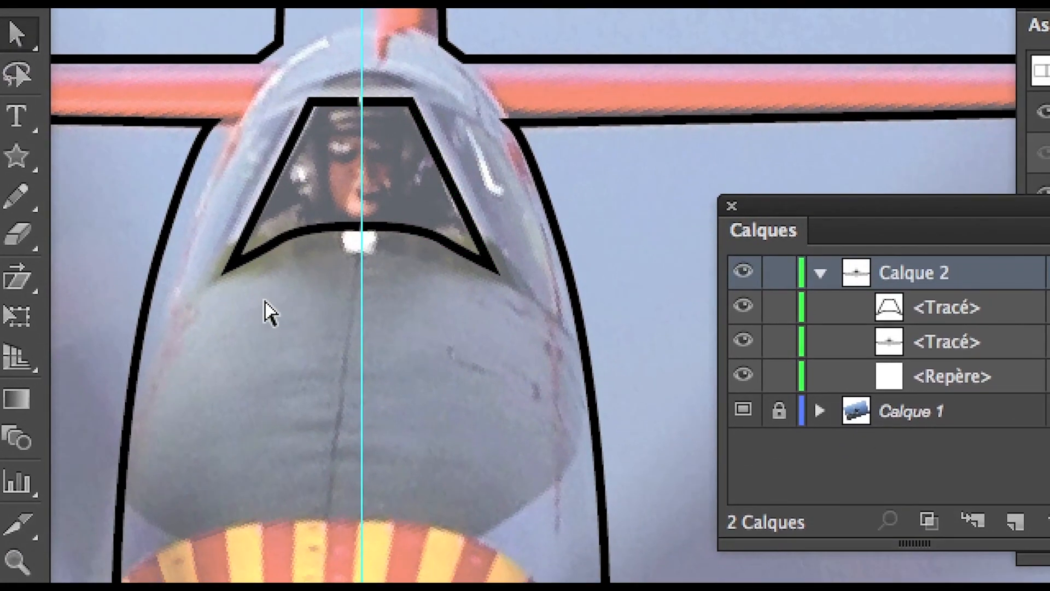
# - Draw a curved Pen segment along the striped spinner ring's upper edge from the guide to about X 155 mm and copy the windscreen path's appearance onto it
pyautogui.scroll(-2, 264, 314)
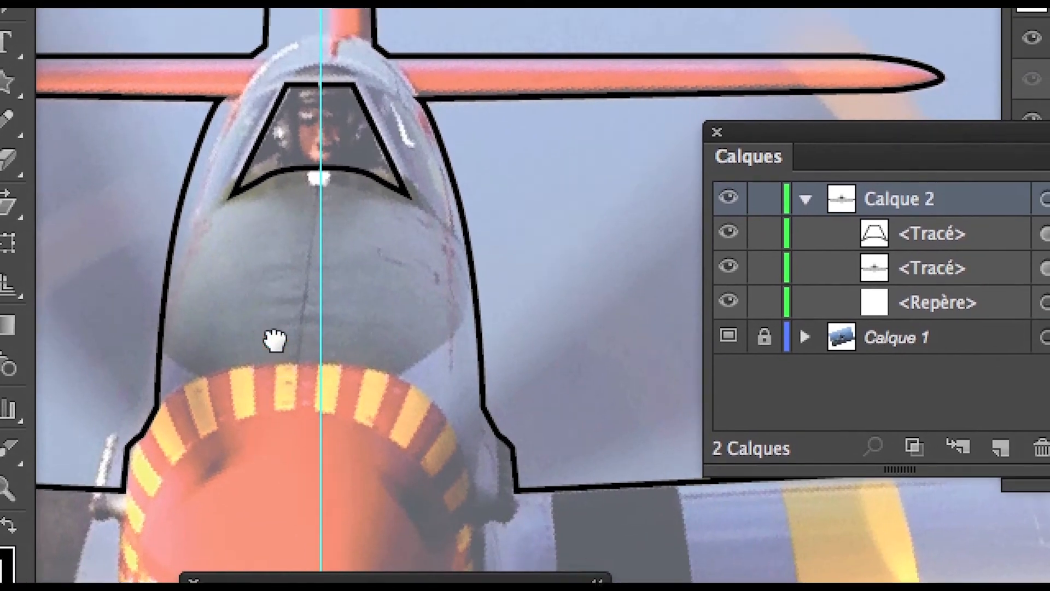
pyautogui.moveTo(265, 413); pyautogui.dragTo(293, 224)
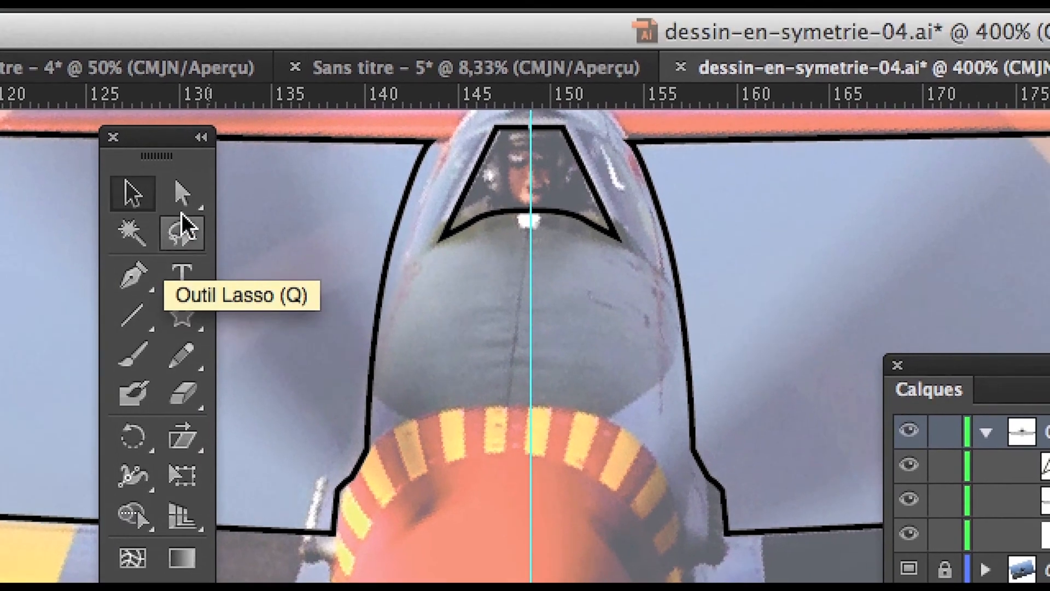
pyautogui.click(210, 243)
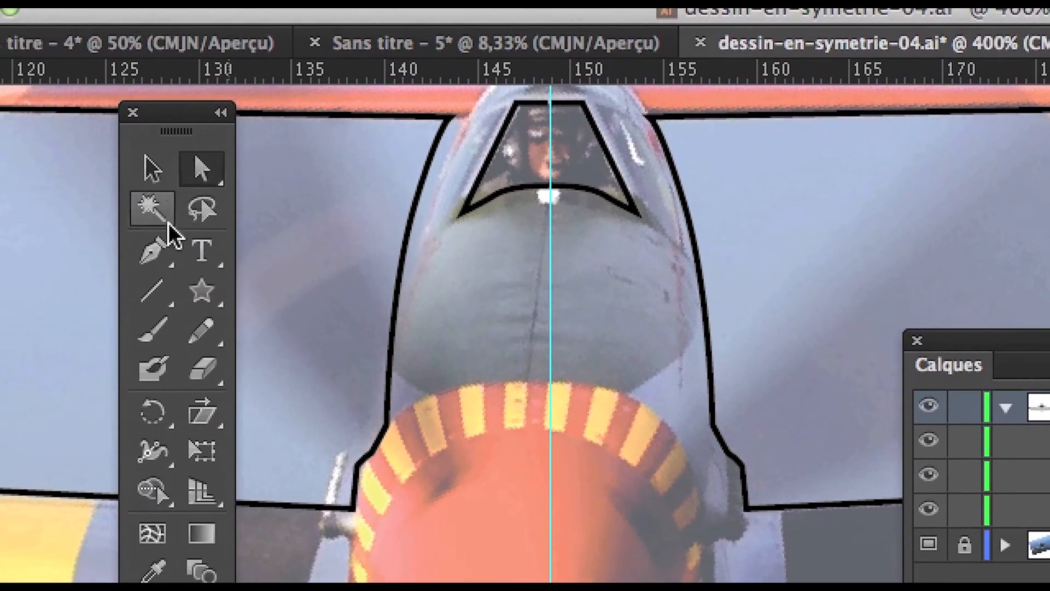
pyautogui.click(132, 282)
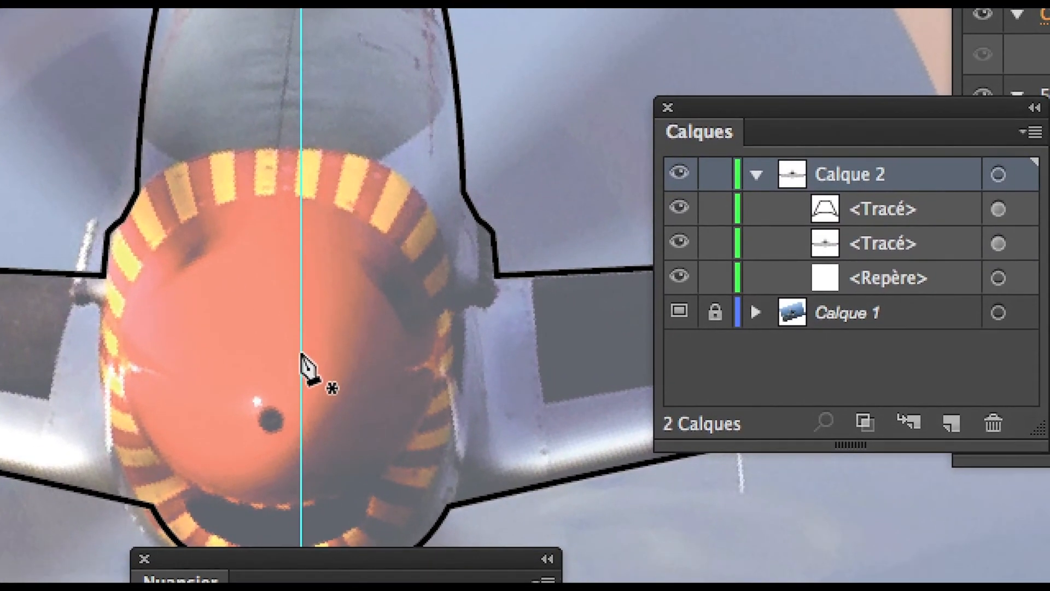
pyautogui.moveTo(291, 343); pyautogui.dragTo(300, 230)
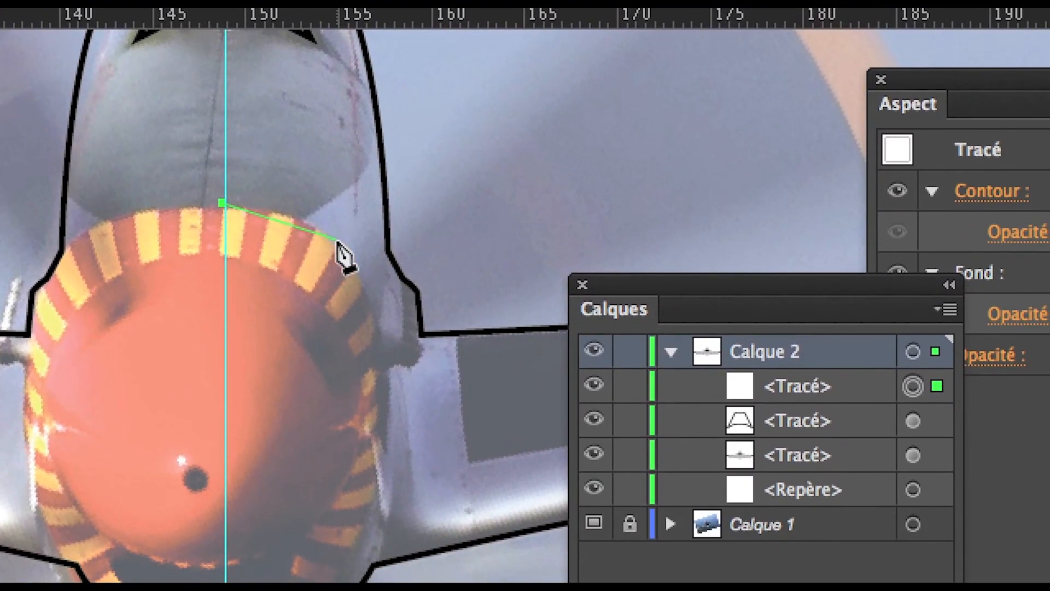
pyautogui.moveTo(337, 240); pyautogui.dragTo(315, 211)
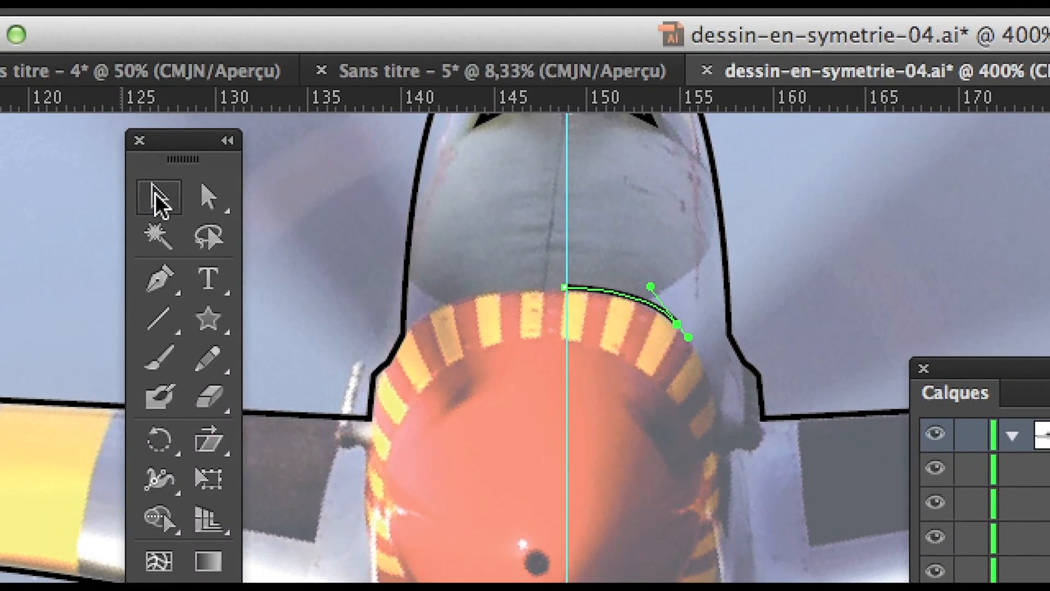
pyautogui.click(156, 194)
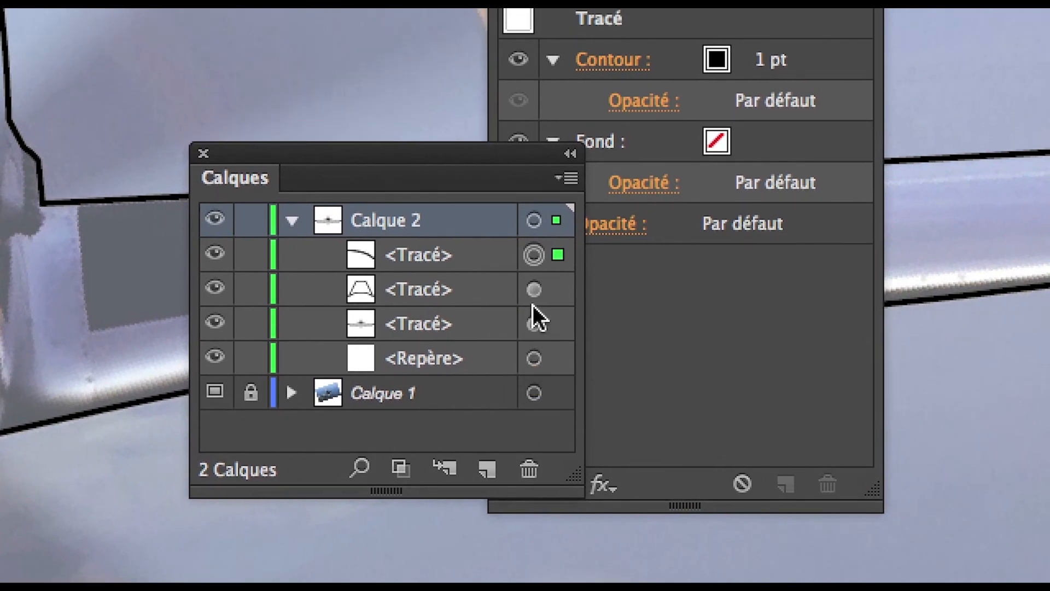
pyautogui.moveTo(534, 292); pyautogui.dragTo(534, 262)
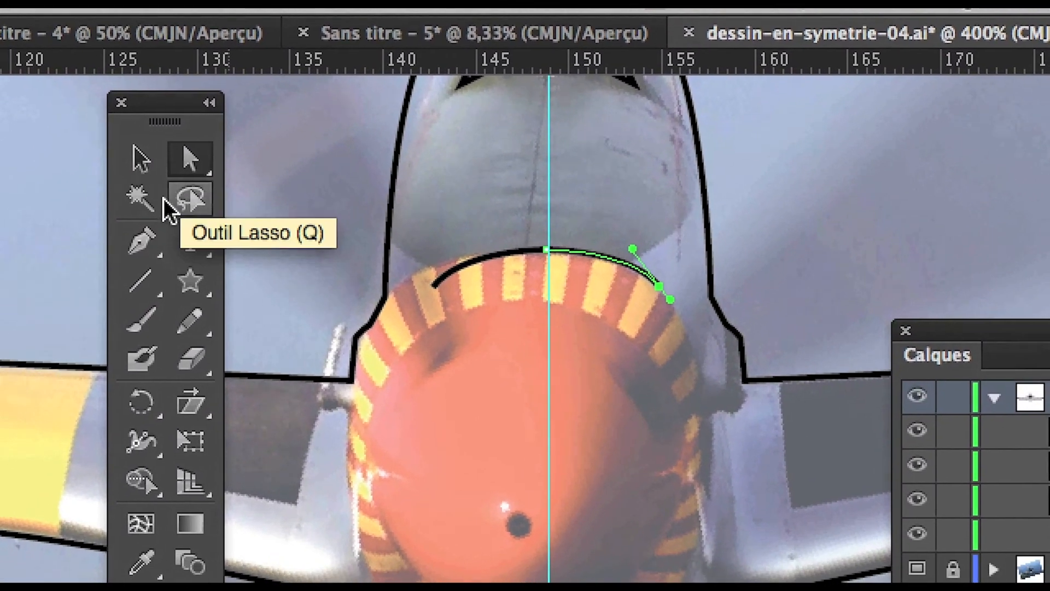
# - Continue the spinner ring path with curved segments down the side and around the bottom to the symmetry guide at about Y 119 mm
pyautogui.click(141, 238)
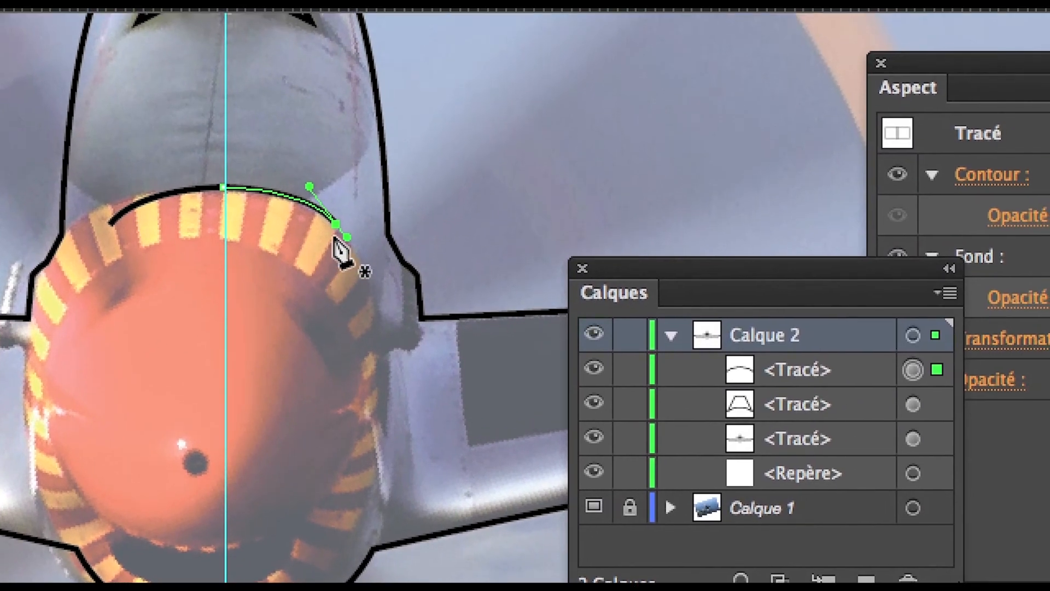
pyautogui.moveTo(335, 232); pyautogui.dragTo(388, 359)
pyautogui.moveTo(355, 279); pyautogui.dragTo(352, 227)
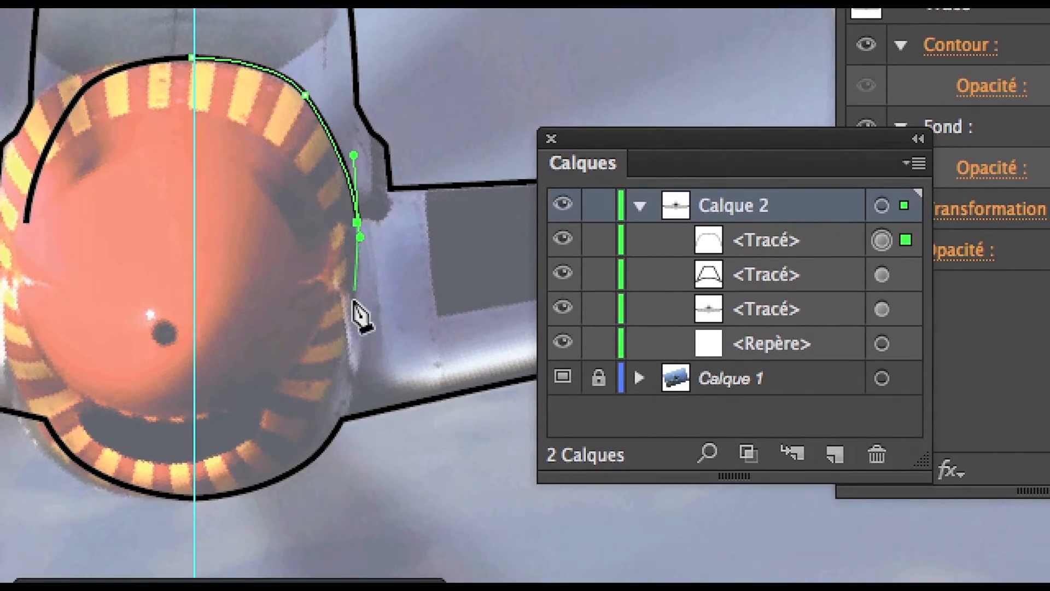
pyautogui.click(329, 492)
pyautogui.moveTo(344, 339); pyautogui.dragTo(383, 264)
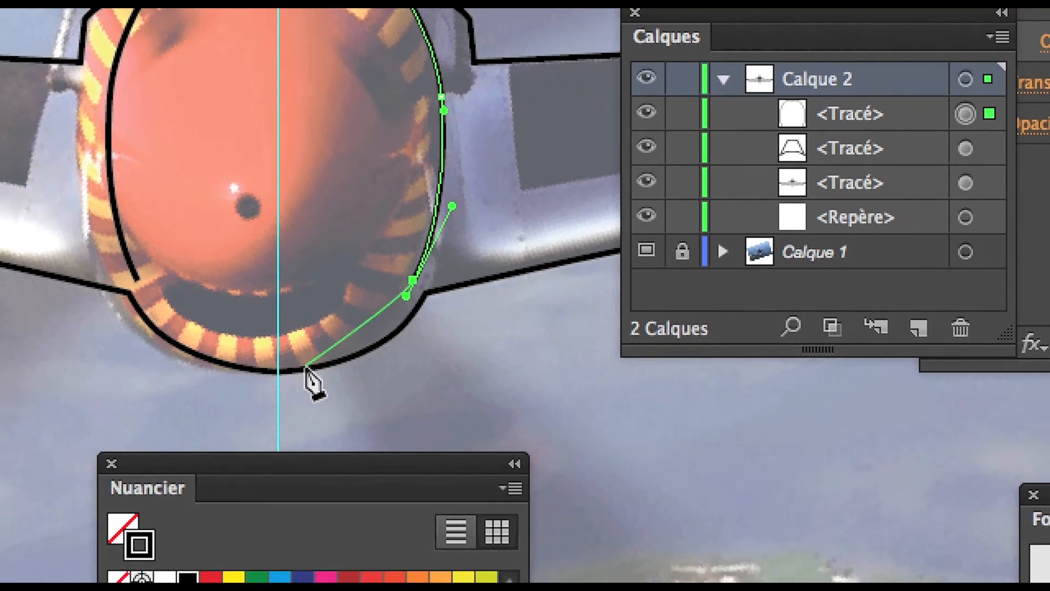
pyautogui.moveTo(205, 472); pyautogui.dragTo(197, 472)
pyautogui.moveTo(296, 368); pyautogui.dragTo(361, 356)
pyautogui.moveTo(290, 367); pyautogui.dragTo(269, 369)
pyautogui.moveTo(345, 356); pyautogui.dragTo(408, 358)
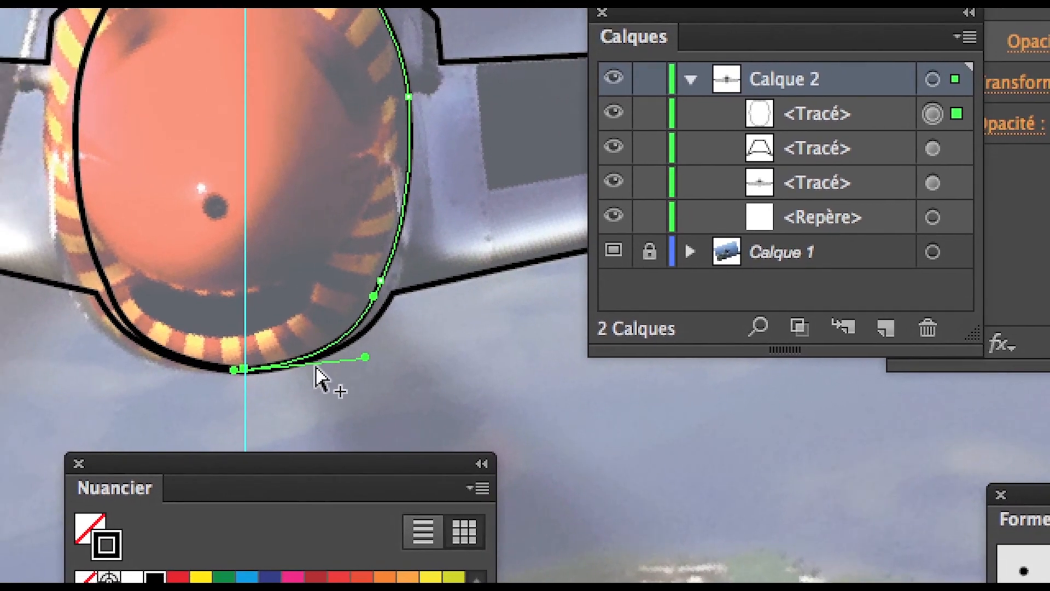
pyautogui.click(313, 375)
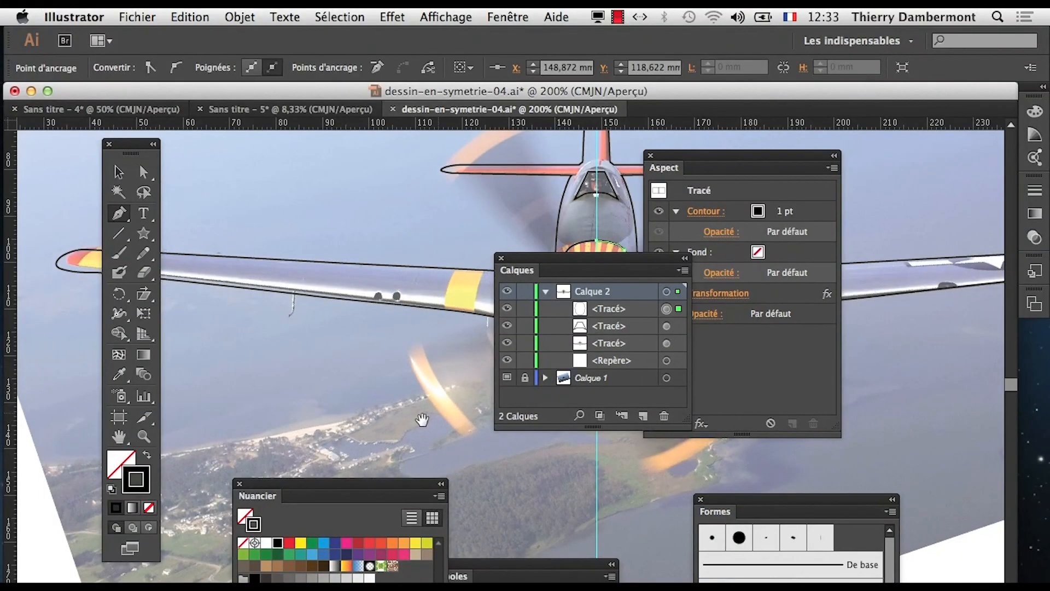
# - Deselect the spinner ring path and hide the photo layer Calque 1
pyautogui.moveTo(434, 391); pyautogui.dragTo(139, 338)
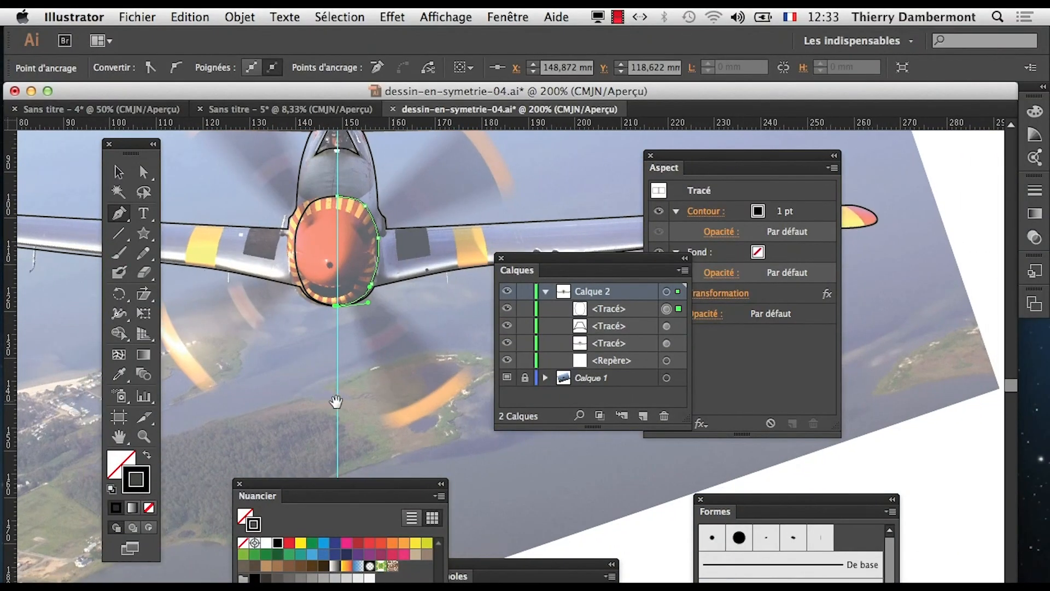
pyautogui.moveTo(397, 402); pyautogui.dragTo(382, 415)
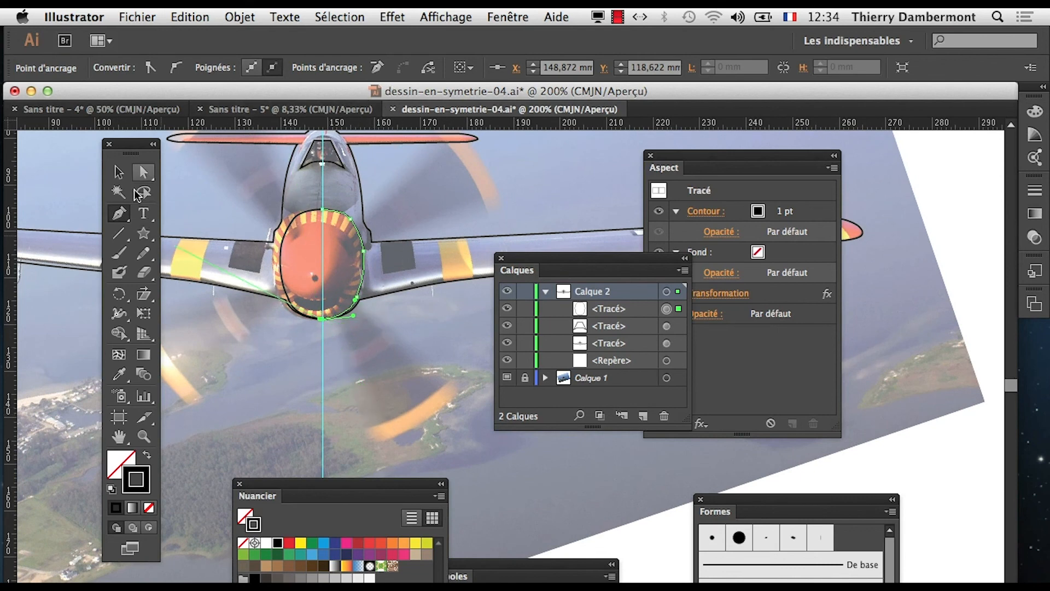
pyautogui.click(140, 175)
pyautogui.click(331, 364)
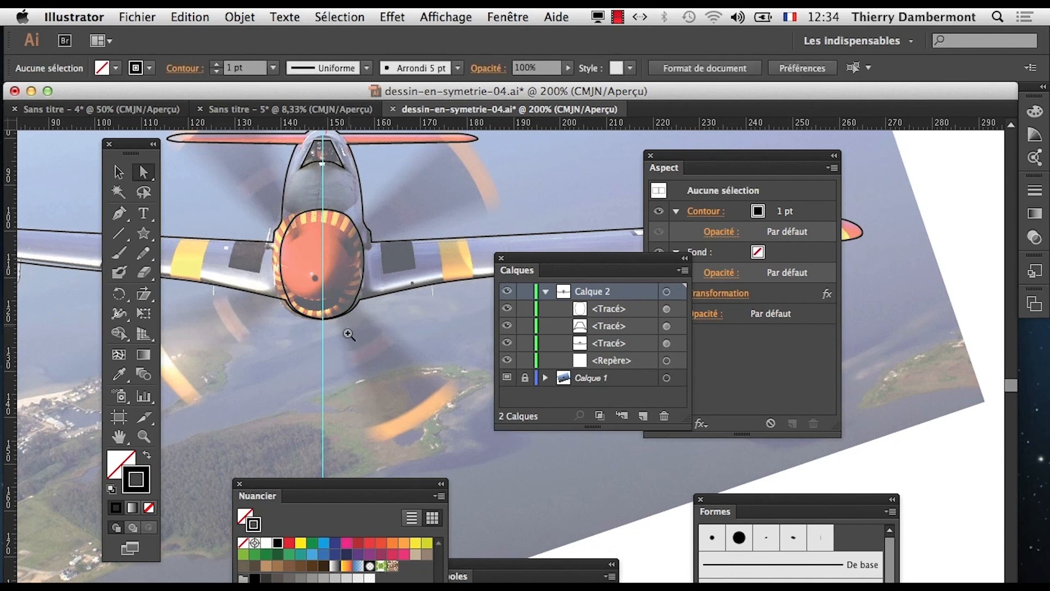
pyautogui.click(340, 299)
pyautogui.moveTo(414, 339); pyautogui.dragTo(247, 370)
pyautogui.click(506, 377)
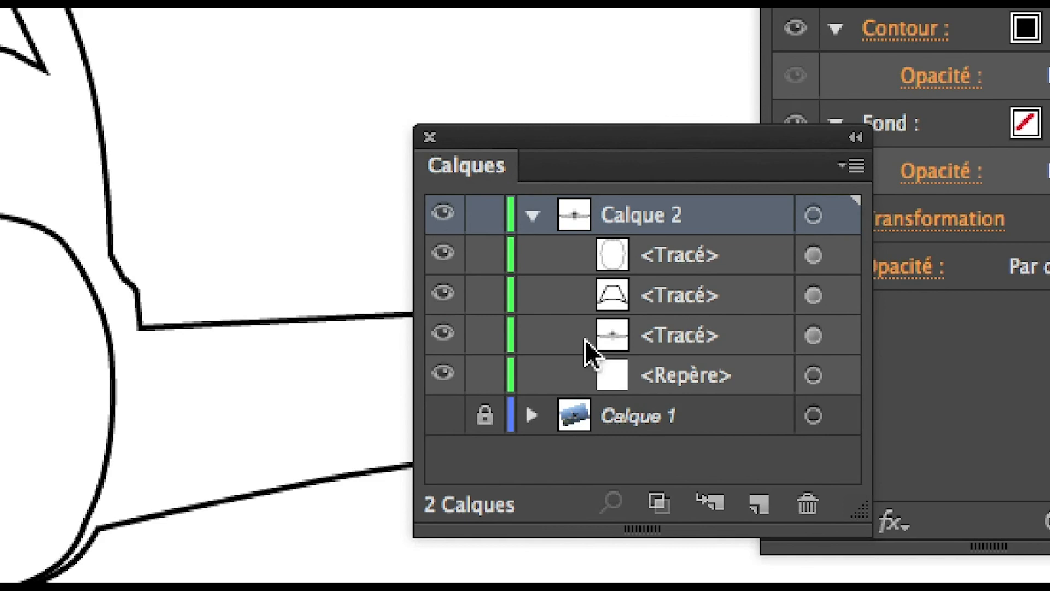
# - Highlight the outline, windscreen and spinner ring paths of Calque 2 in turn and view the whole mirrored airplane
pyautogui.click(553, 365)
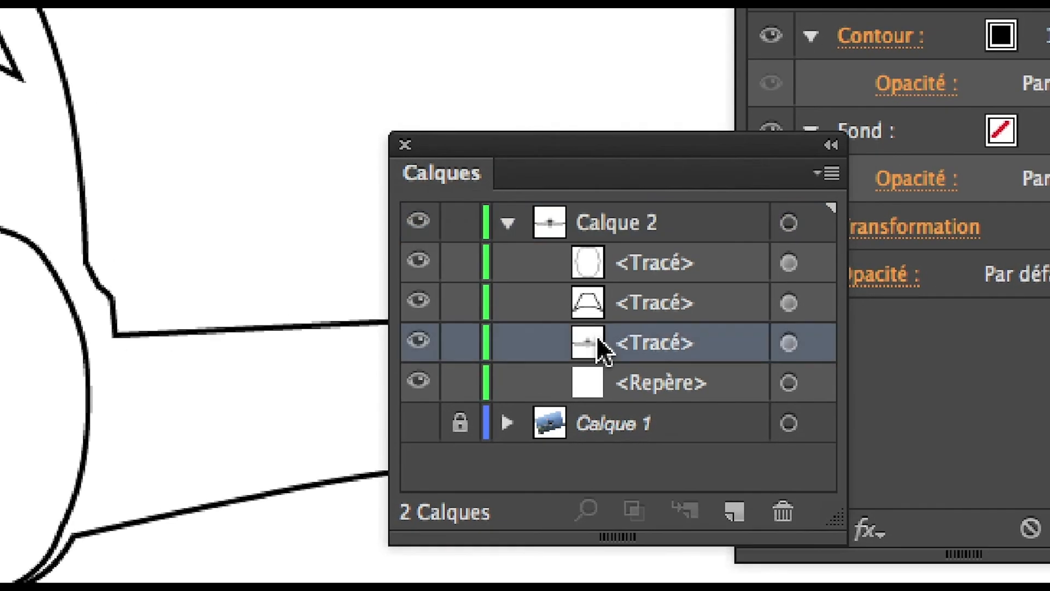
pyautogui.click(553, 327)
pyautogui.click(551, 283)
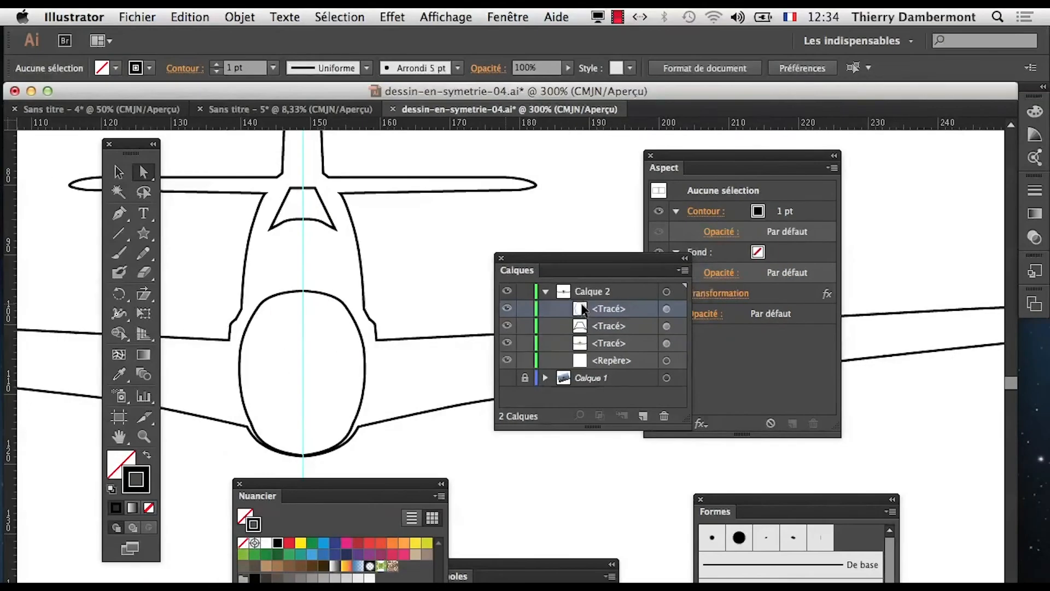
pyautogui.keyDown('alt'); pyautogui.click(291, 393); pyautogui.keyUp('alt')
pyautogui.keyDown('alt'); pyautogui.click(337, 388); pyautogui.keyUp('alt')
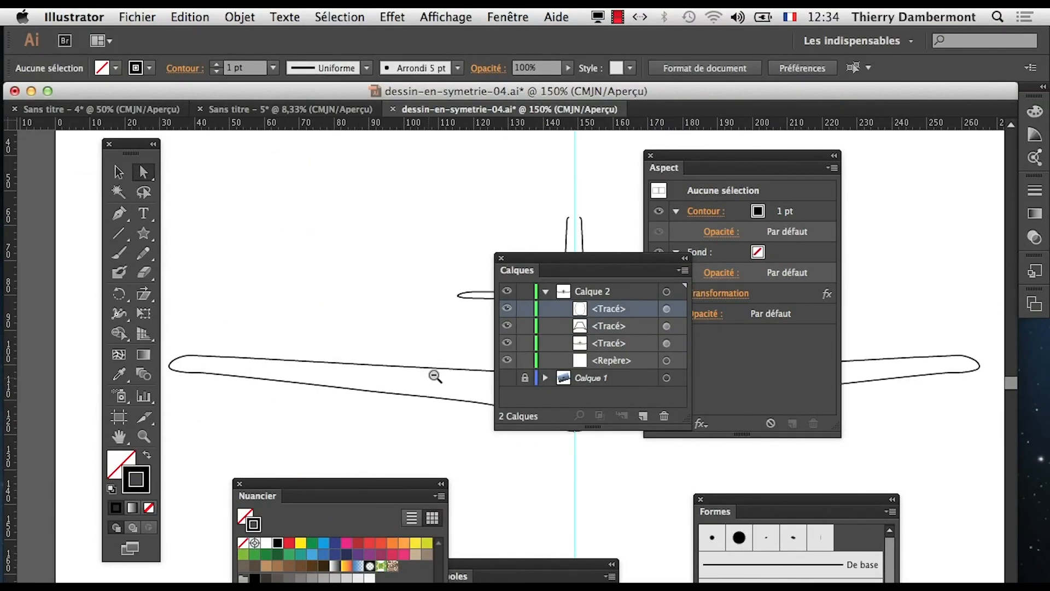
pyautogui.moveTo(453, 421); pyautogui.dragTo(254, 389)
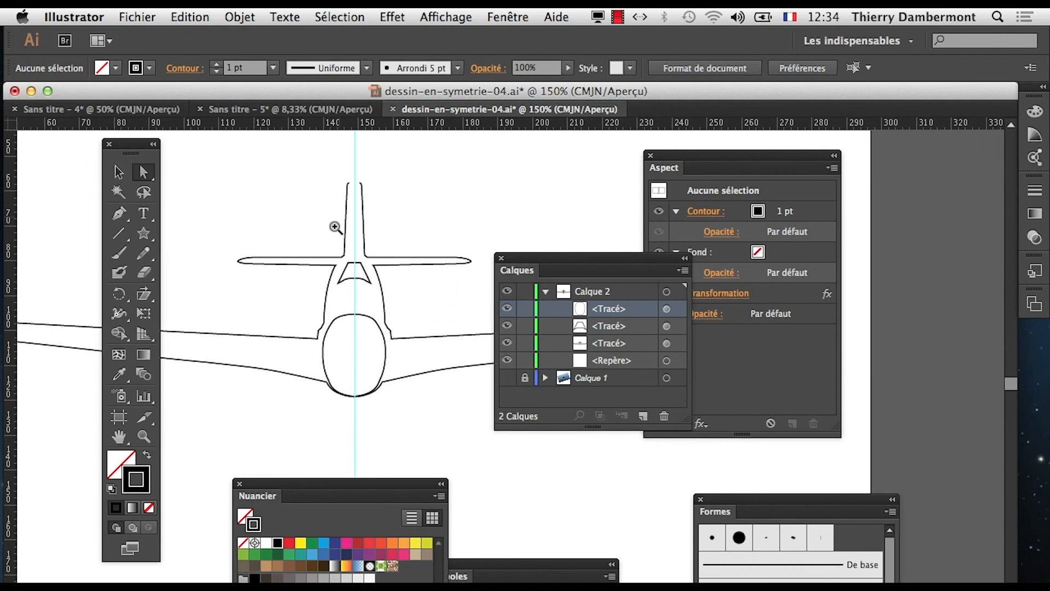
# - Try to close the tail fin's open top by moving only its end anchor to the symmetry guide
pyautogui.click(362, 197)
pyautogui.click(416, 241)
pyautogui.moveTo(438, 408); pyautogui.dragTo(202, 309)
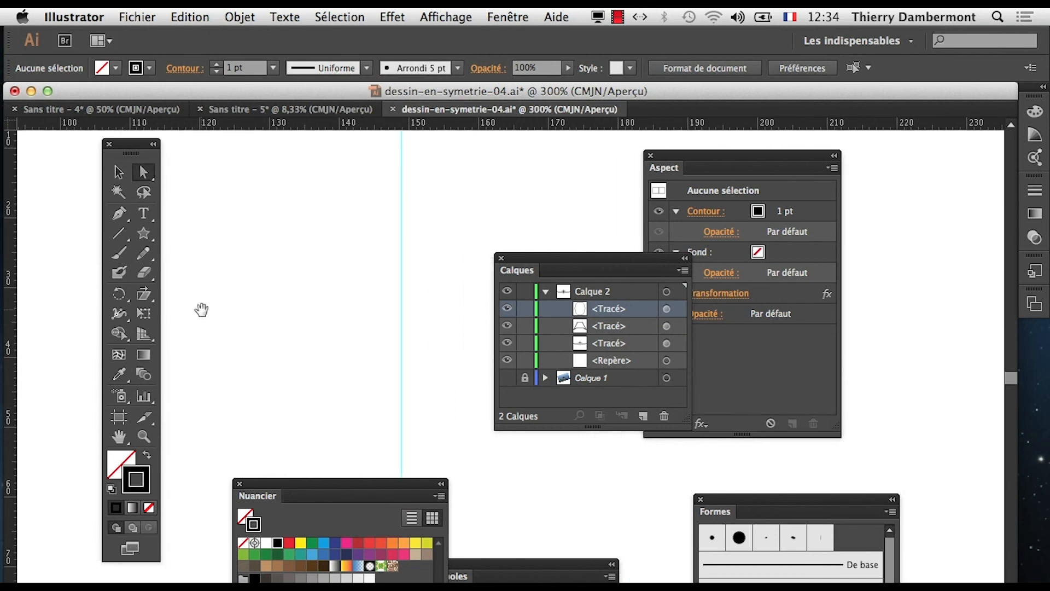
pyautogui.moveTo(368, 318); pyautogui.dragTo(336, 261)
pyautogui.moveTo(377, 449); pyautogui.dragTo(361, 287)
pyautogui.click(369, 297)
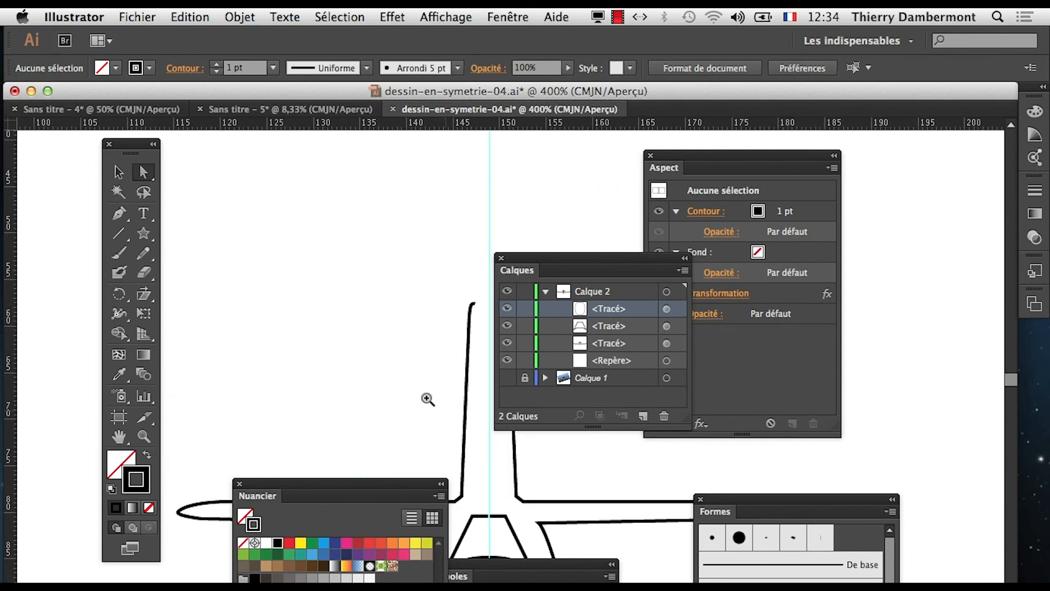
pyautogui.moveTo(462, 421); pyautogui.dragTo(320, 315)
pyautogui.keyDown('alt'); pyautogui.click(391, 353); pyautogui.keyUp('alt')
pyautogui.keyDown('alt'); pyautogui.click(395, 355); pyautogui.keyUp('alt')
pyautogui.keyDown('alt'); pyautogui.click(405, 369); pyautogui.keyUp('alt')
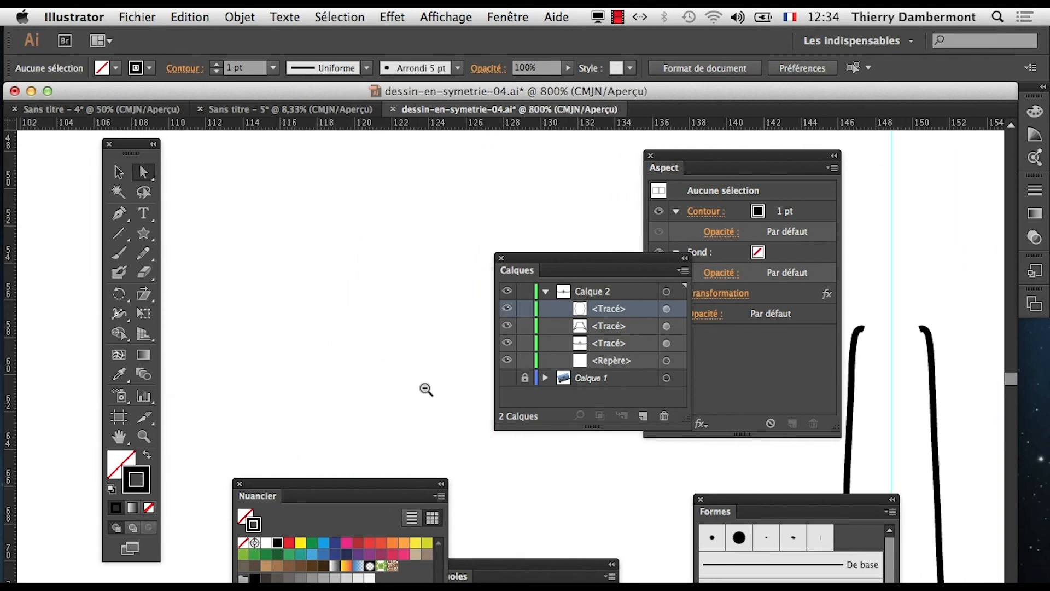
pyautogui.moveTo(477, 431); pyautogui.dragTo(243, 318)
pyautogui.moveTo(454, 363); pyautogui.dragTo(226, 343)
pyautogui.moveTo(441, 371); pyautogui.dragTo(365, 370)
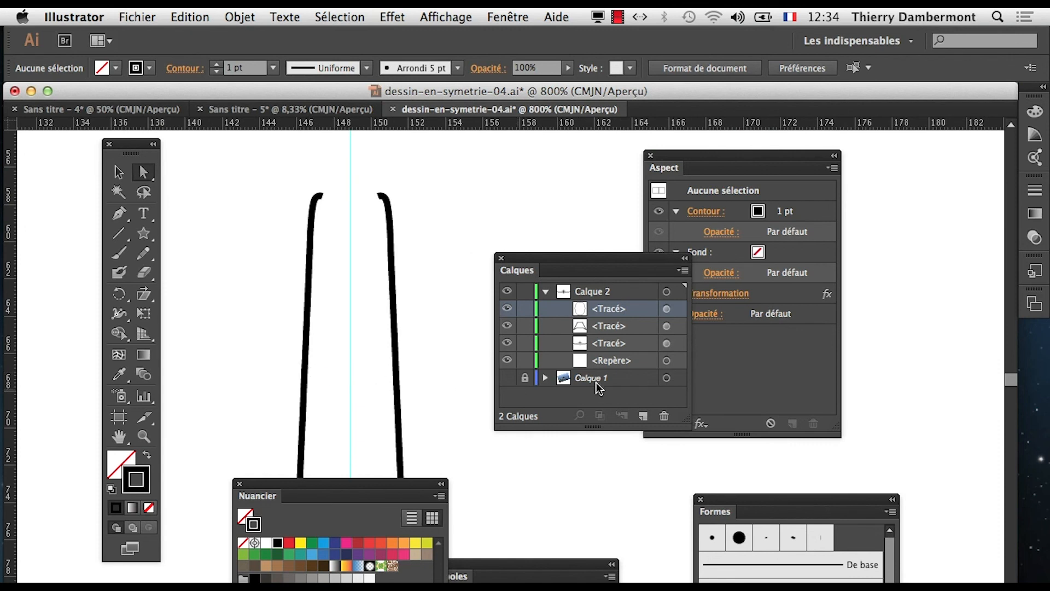
pyautogui.click(381, 196)
pyautogui.moveTo(378, 197); pyautogui.dragTo(352, 195)
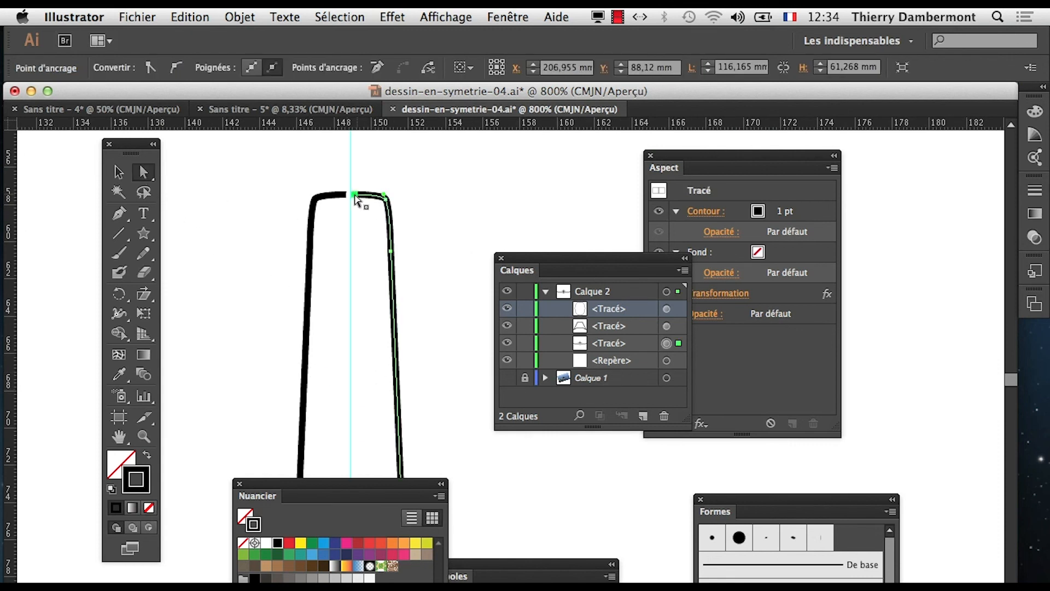
pyautogui.press('super+z')
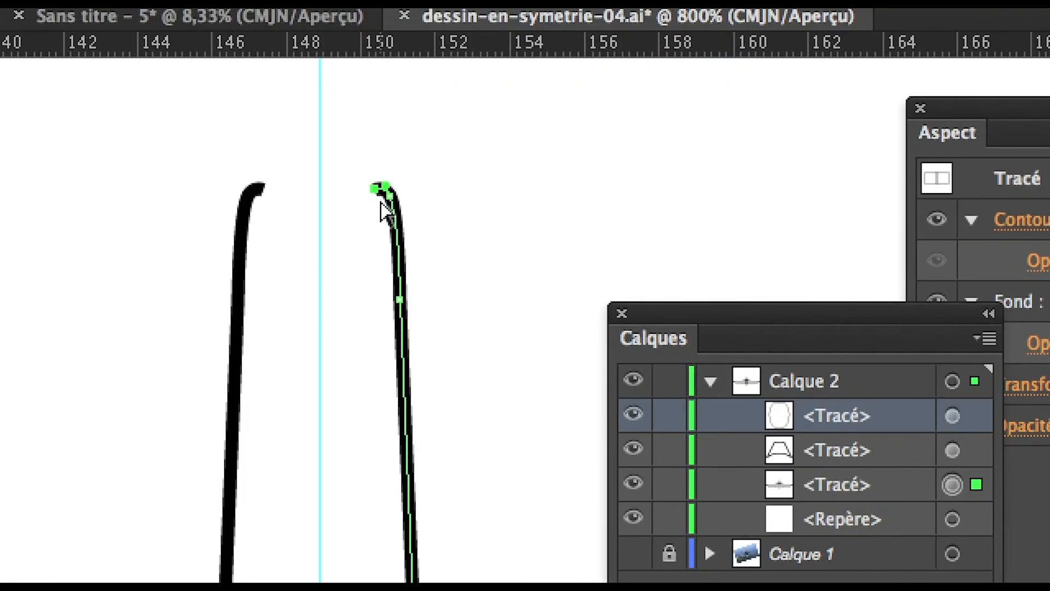
# - Select the tail fin's upper anchors together and move them inward to the symmetry guide to close the fin's top
pyautogui.keyDown('alt'); pyautogui.keyDown('super'); pyautogui.click(364, 202); pyautogui.keyUp('super'); pyautogui.keyUp('alt')
pyautogui.keyDown('alt'); pyautogui.keyDown('super'); pyautogui.click(363, 201); pyautogui.keyUp('super'); pyautogui.keyUp('alt')
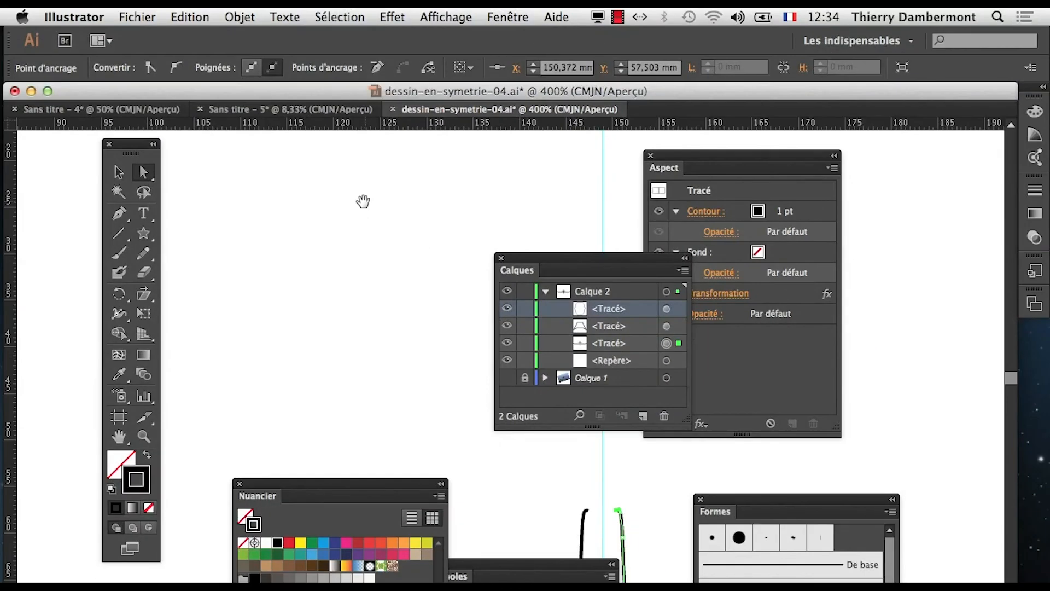
pyautogui.moveTo(590, 577); pyautogui.dragTo(128, 175)
pyautogui.moveTo(302, 308); pyautogui.dragTo(267, 195)
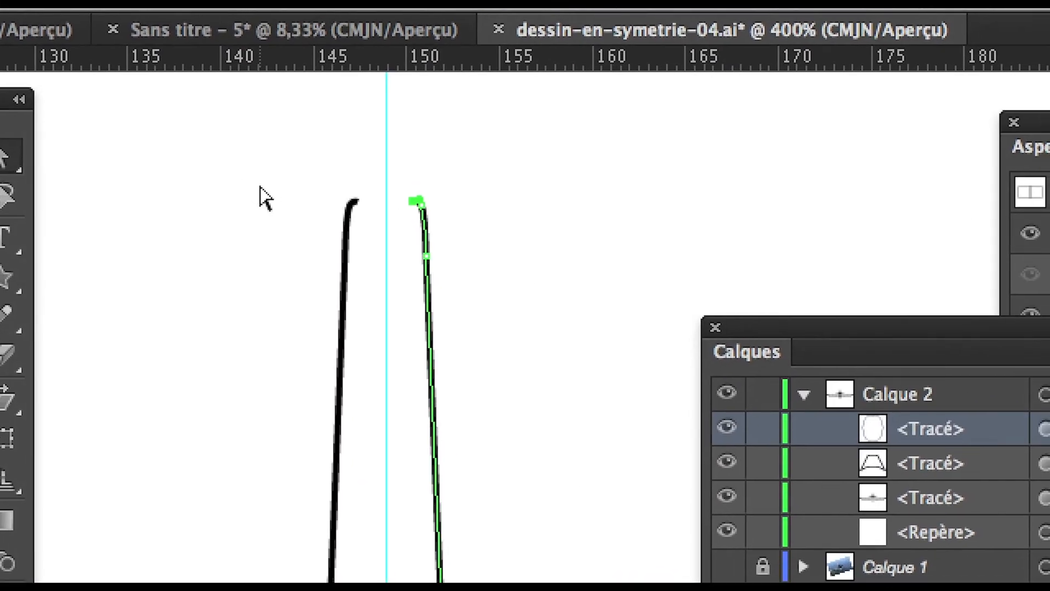
pyautogui.moveTo(403, 187)
pyautogui.mouseDown()
pyautogui.moveTo(455, 328)
pyautogui.moveTo(498, 571)
pyautogui.mouseUp()
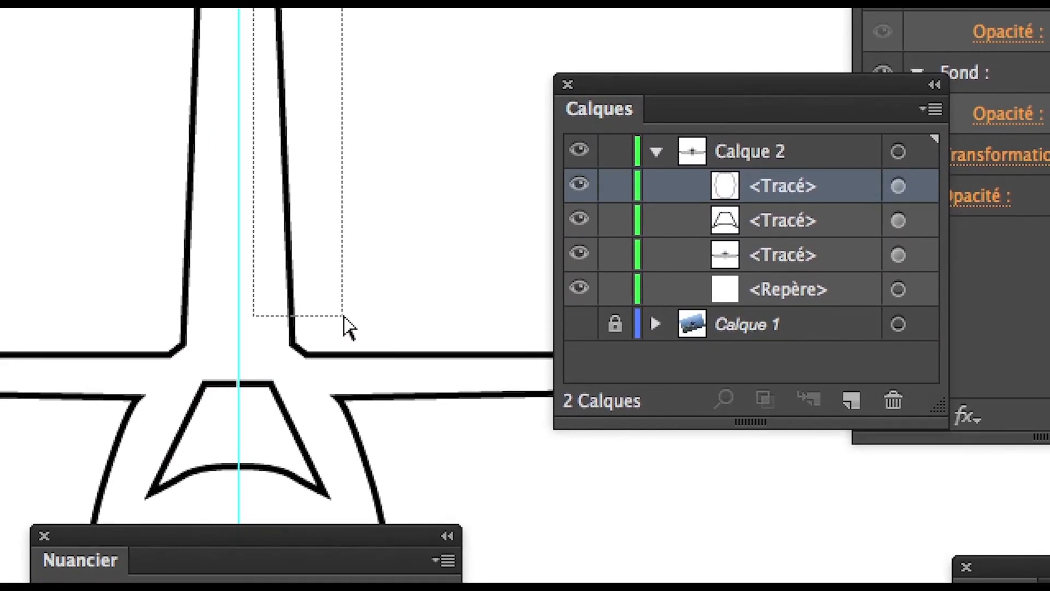
pyautogui.moveTo(348, 327); pyautogui.dragTo(345, 326)
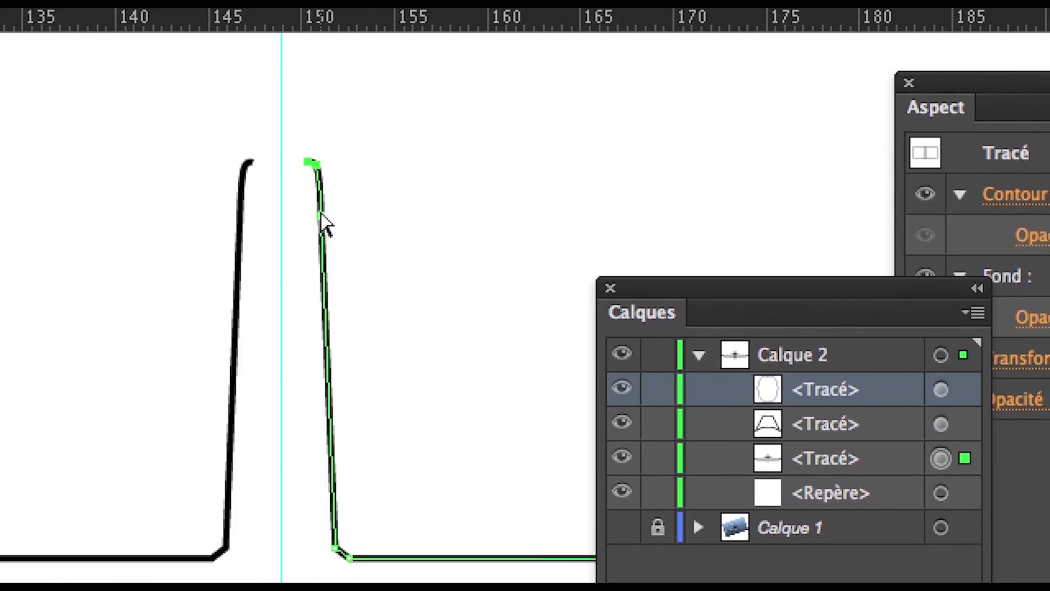
pyautogui.moveTo(326, 227); pyautogui.dragTo(313, 223)
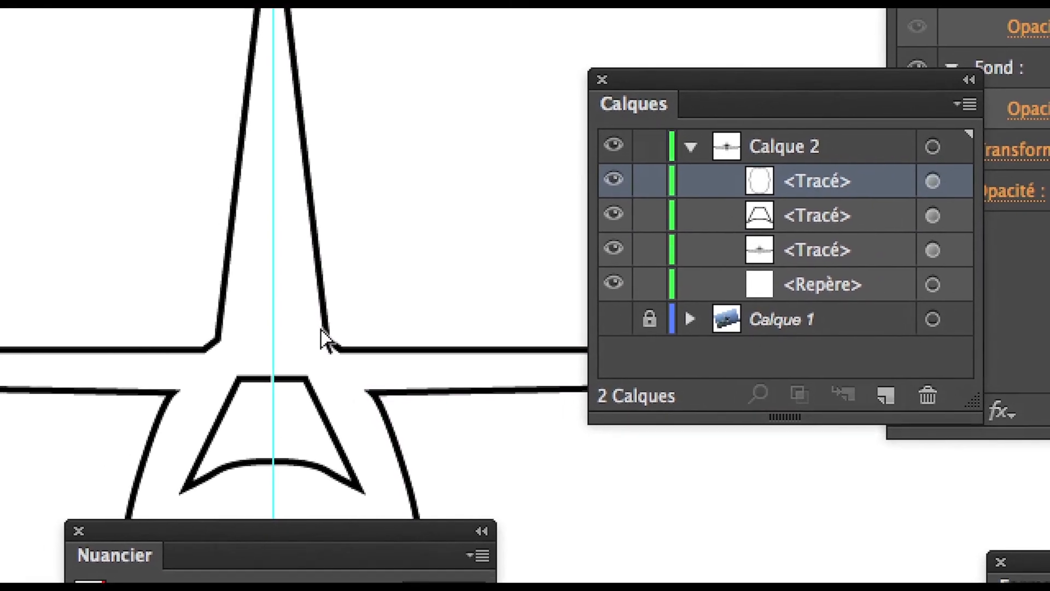
# - Try to narrow the tail fin's base by moving its lower anchor toward the symmetry guide
pyautogui.moveTo(324, 331); pyautogui.dragTo(297, 321)
pyautogui.click(362, 303)
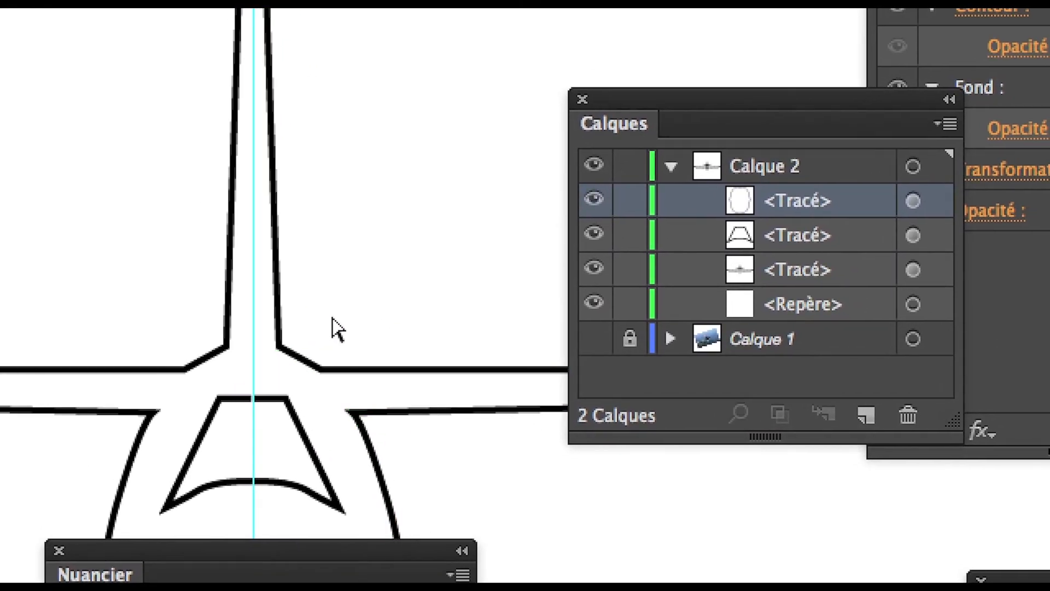
pyautogui.click(330, 319)
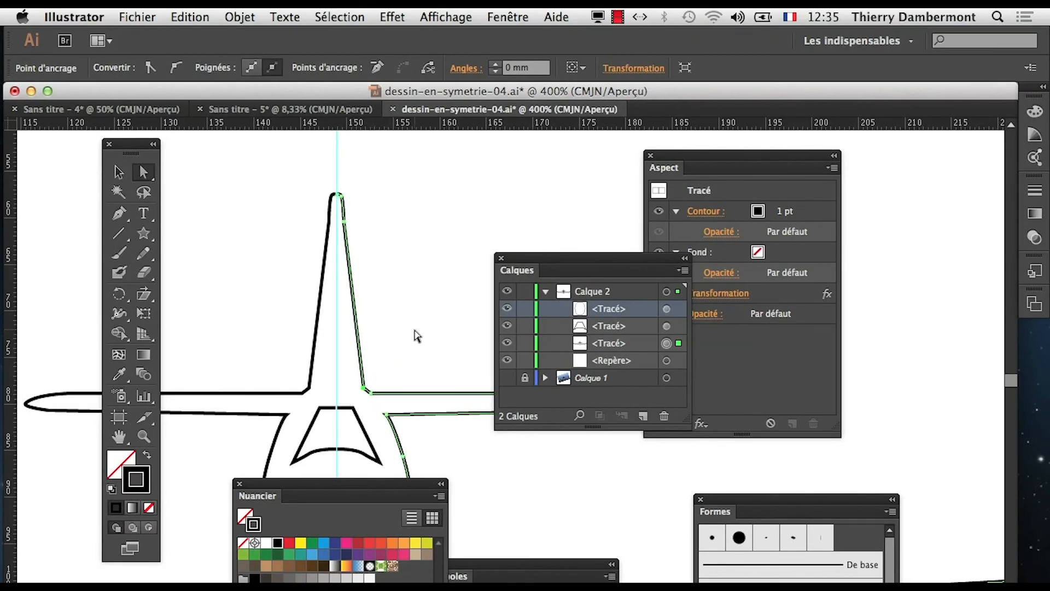
# - Deselect the airplane outline and show the photo layer Calque 1 behind the drawing
pyautogui.click(416, 335)
pyautogui.click(525, 377)
pyautogui.click(507, 377)
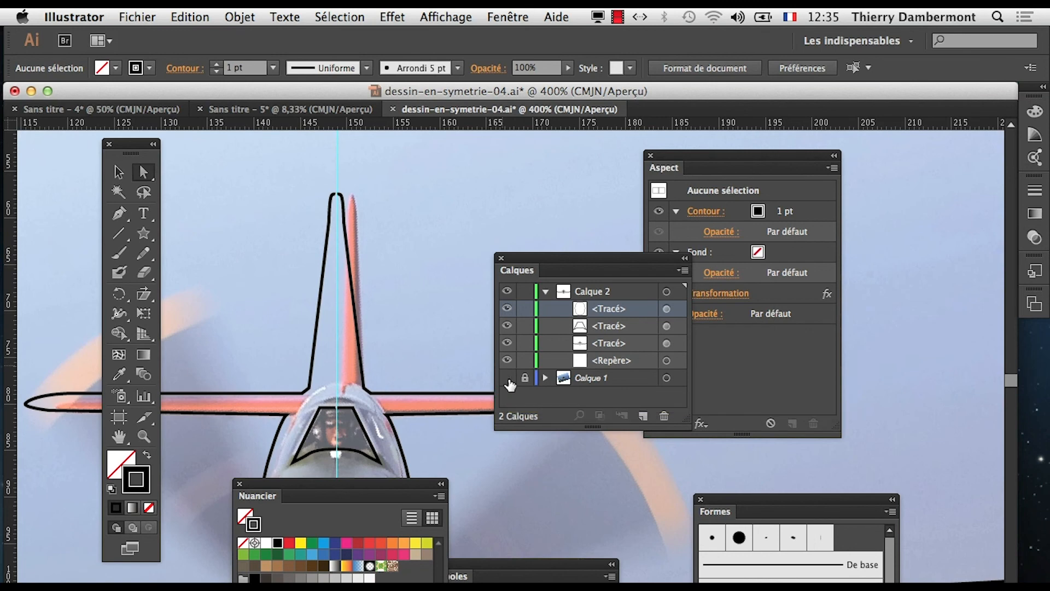
# - Hide the photo layer Calque 1 and move the tail fin's base anchors inward to the symmetry guide to narrow the fin
pyautogui.click(507, 377)
pyautogui.click(375, 404)
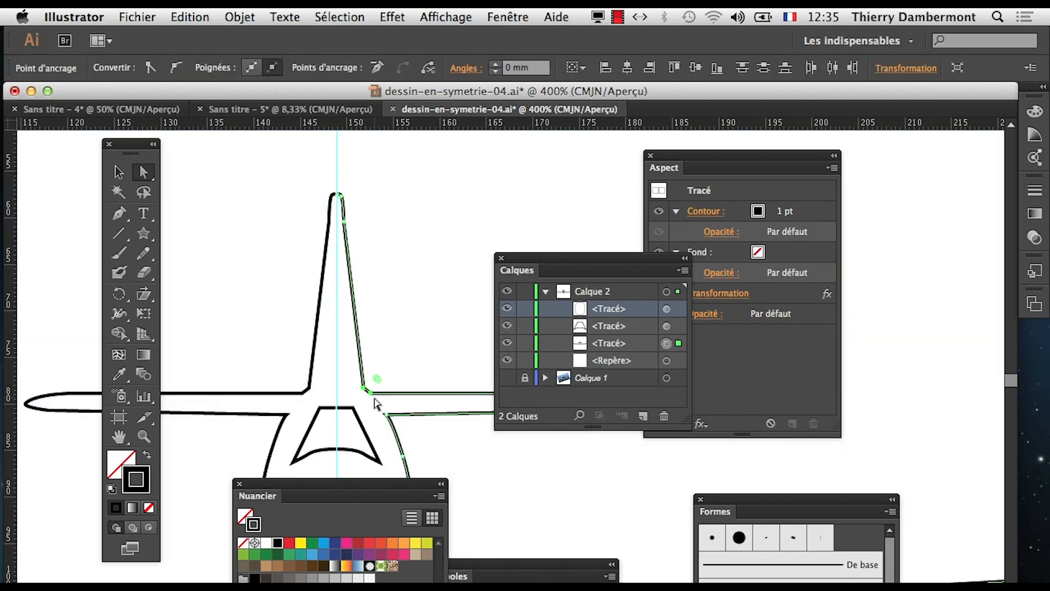
pyautogui.moveTo(370, 393); pyautogui.dragTo(356, 390)
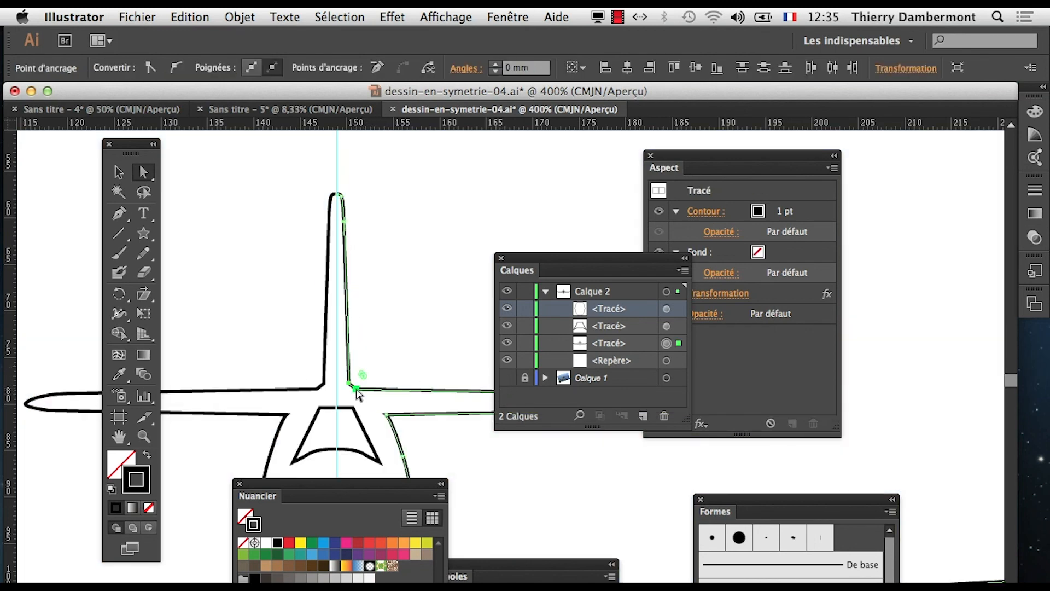
pyautogui.click(387, 367)
# - Refine the position of the anchor where the tail fin's narrowed base meets the horizontal tailplane, and deselect the outline
pyautogui.keyDown('alt'); pyautogui.keyDown('super'); pyautogui.click(368, 411); pyautogui.keyUp('super'); pyautogui.keyUp('alt')
pyautogui.keyDown('alt'); pyautogui.keyDown('super'); pyautogui.click(404, 420); pyautogui.keyUp('super'); pyautogui.keyUp('alt')
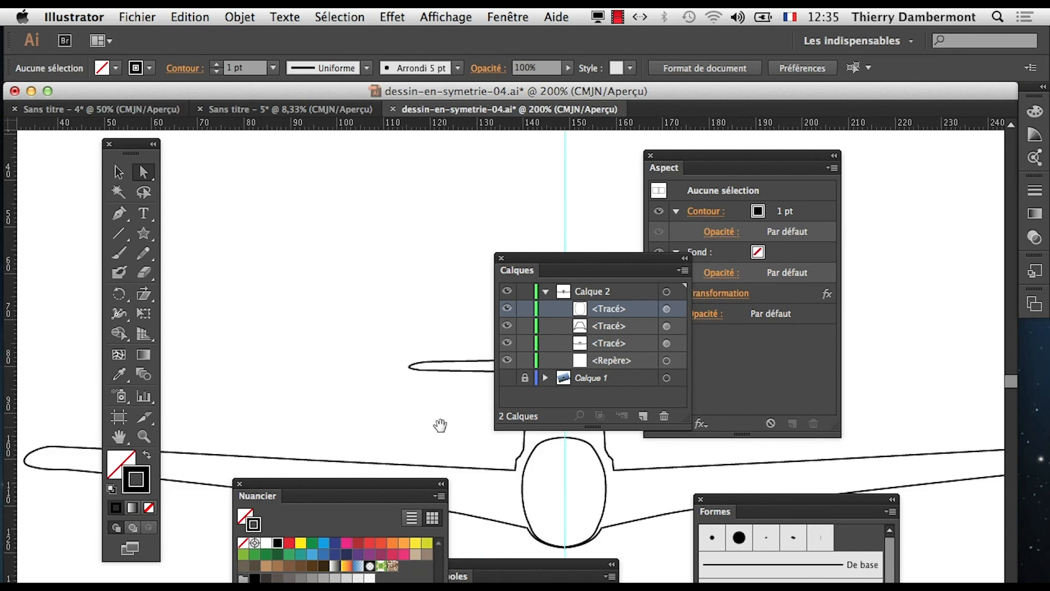
pyautogui.moveTo(449, 429); pyautogui.dragTo(268, 397)
pyautogui.keyDown('alt'); pyautogui.keyDown('super'); pyautogui.click(405, 420); pyautogui.keyUp('super'); pyautogui.keyUp('alt')
pyautogui.moveTo(432, 419); pyautogui.dragTo(292, 401)
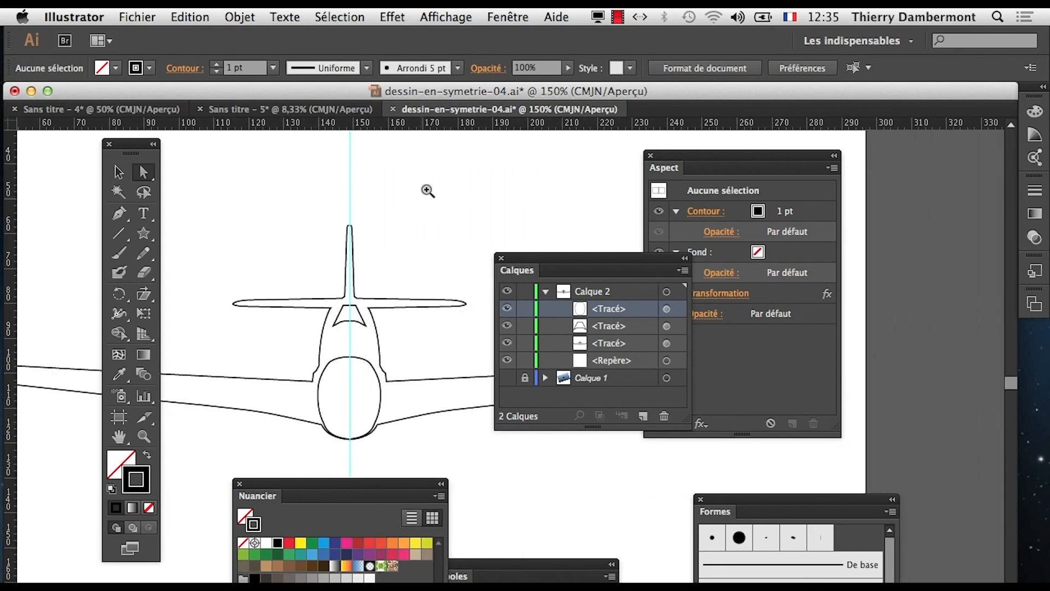
pyautogui.keyDown('super'); pyautogui.click(374, 294); pyautogui.keyUp('super')
pyautogui.keyDown('super'); pyautogui.click(405, 309); pyautogui.keyUp('super')
pyautogui.moveTo(494, 461); pyautogui.dragTo(275, 342)
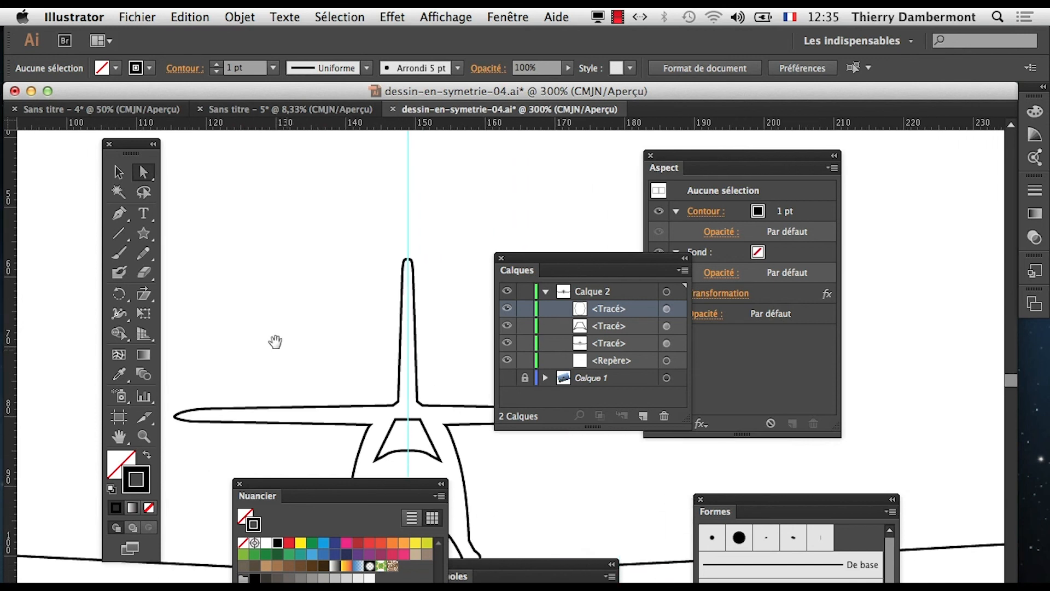
pyautogui.keyDown('super'); pyautogui.click(447, 414); pyautogui.keyUp('super')
pyautogui.moveTo(445, 422); pyautogui.dragTo(318, 345)
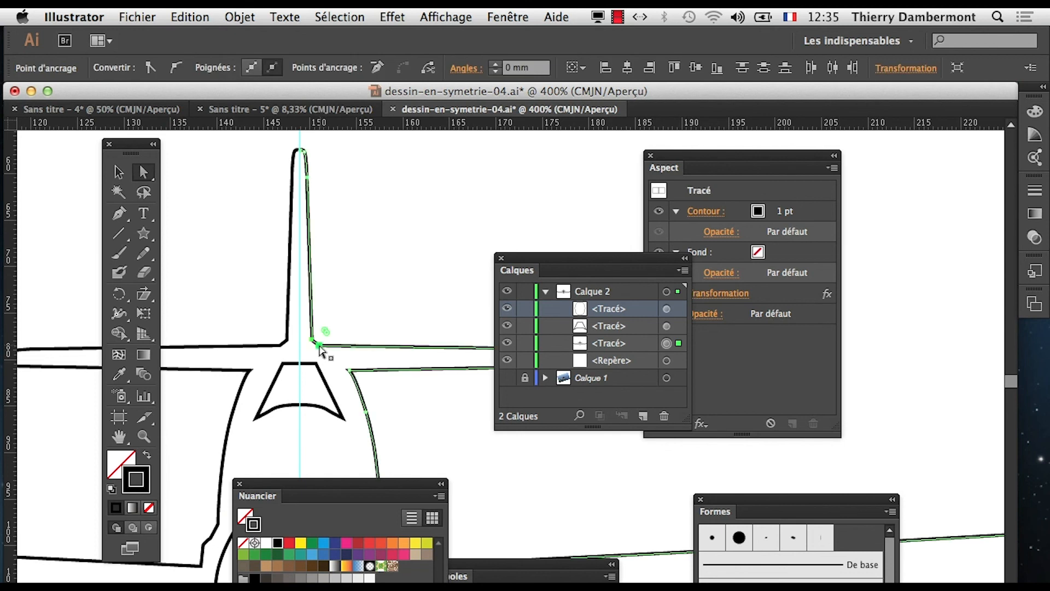
pyautogui.click(388, 403)
# - Examine the complete symmetrical airplane outline on the artboard with the photo hidden
pyautogui.keyDown('alt'); pyautogui.keyDown('super'); pyautogui.click(395, 402); pyautogui.keyUp('super'); pyautogui.keyUp('alt')
pyautogui.keyDown('alt'); pyautogui.keyDown('super'); pyautogui.click(395, 401); pyautogui.keyUp('super'); pyautogui.keyUp('alt')
pyautogui.keyDown('alt'); pyautogui.keyDown('super'); pyautogui.click(395, 400); pyautogui.keyUp('super'); pyautogui.keyUp('alt')
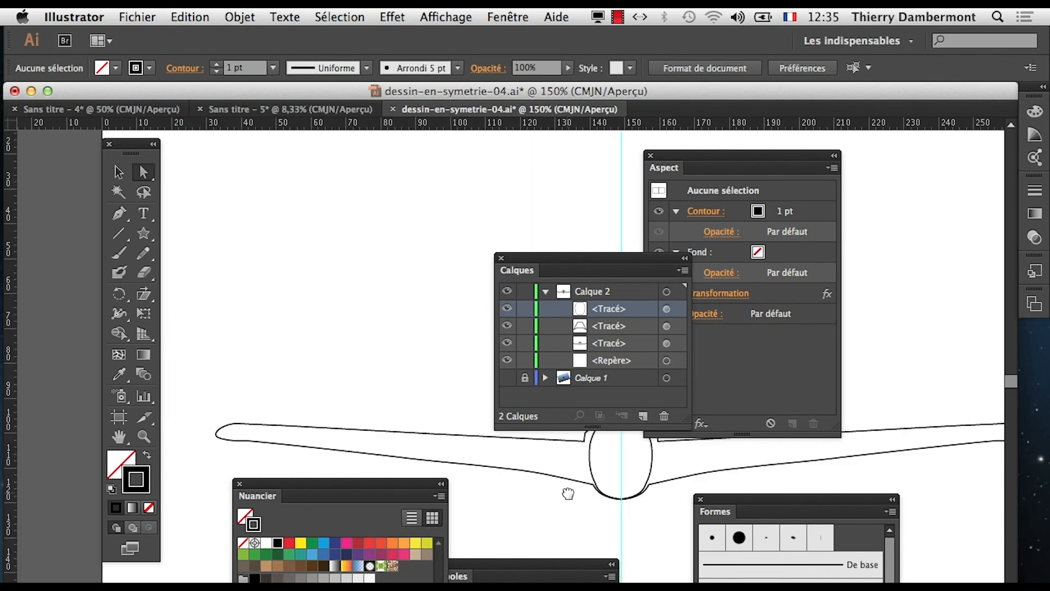
pyautogui.moveTo(567, 493); pyautogui.dragTo(308, 351)
pyautogui.keyDown('alt'); pyautogui.keyDown('super'); pyautogui.click(361, 361); pyautogui.keyUp('super'); pyautogui.keyUp('alt')
pyautogui.keyDown('alt'); pyautogui.keyDown('super'); pyautogui.click(393, 384); pyautogui.keyUp('super'); pyautogui.keyUp('alt')
pyautogui.moveTo(518, 462); pyautogui.dragTo(315, 326)
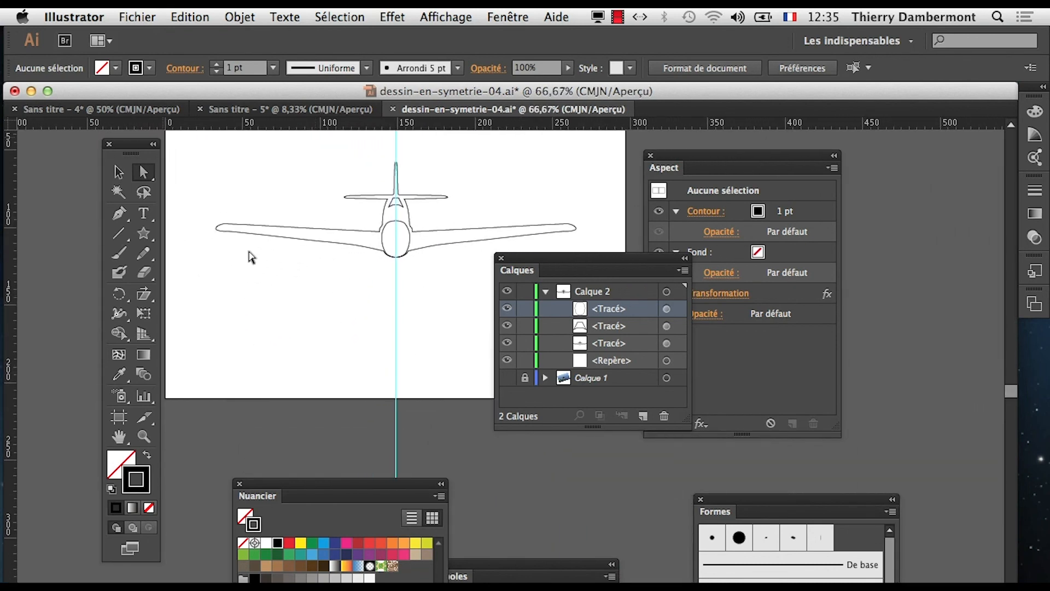
# - Save the drawing as a new file named dessin-en-symetrie-05.ai in Illustrator CC format with the default options
pyautogui.click(131, 16)
pyautogui.click(194, 158)
pyautogui.click(583, 121)
pyautogui.press('BackSpace')
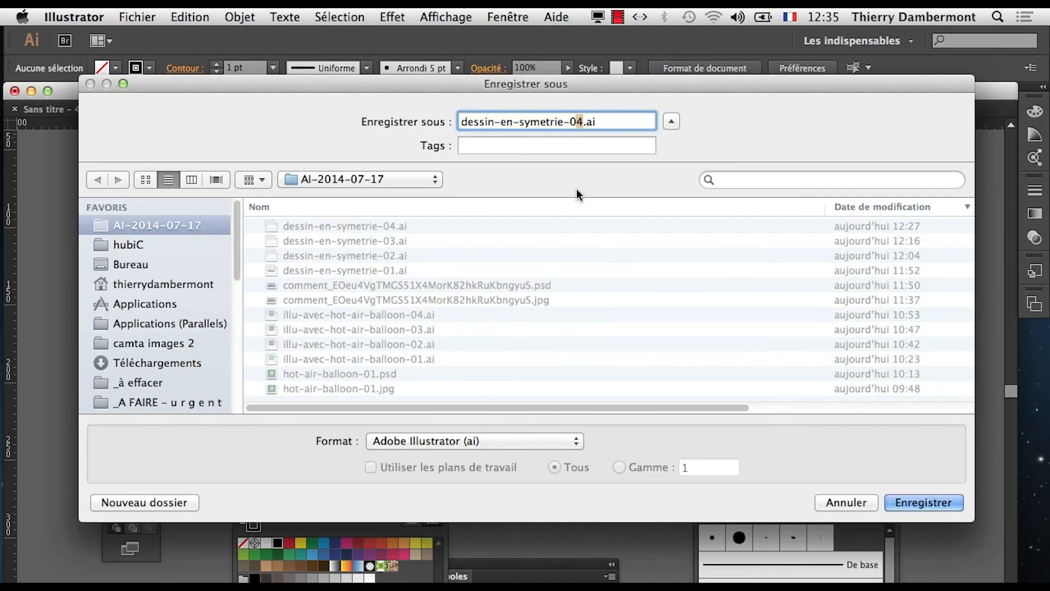
pyautogui.write('5')
pyautogui.click(957, 502)
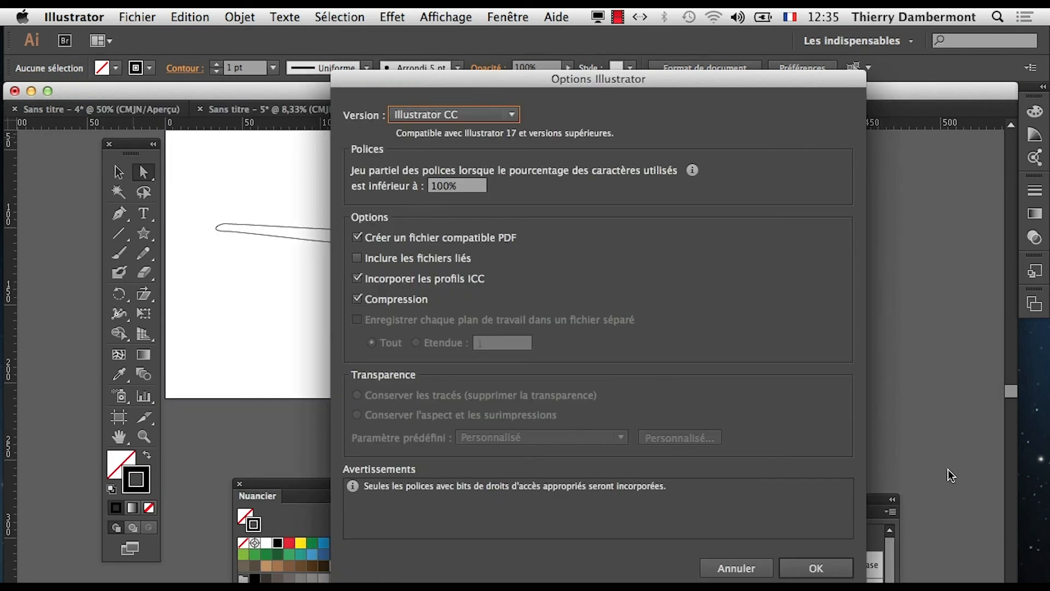
pyautogui.click(816, 567)
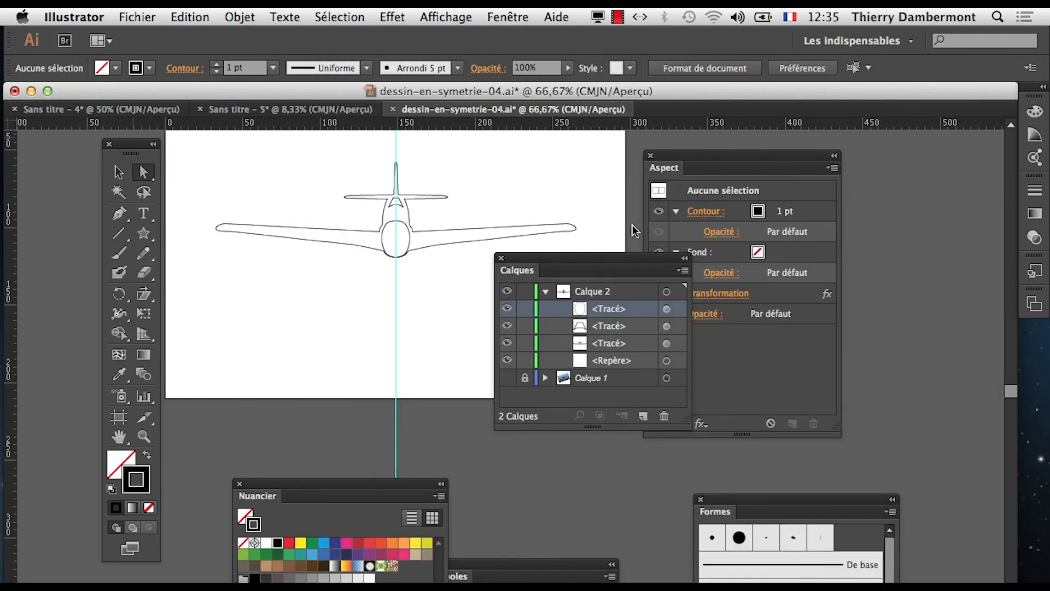